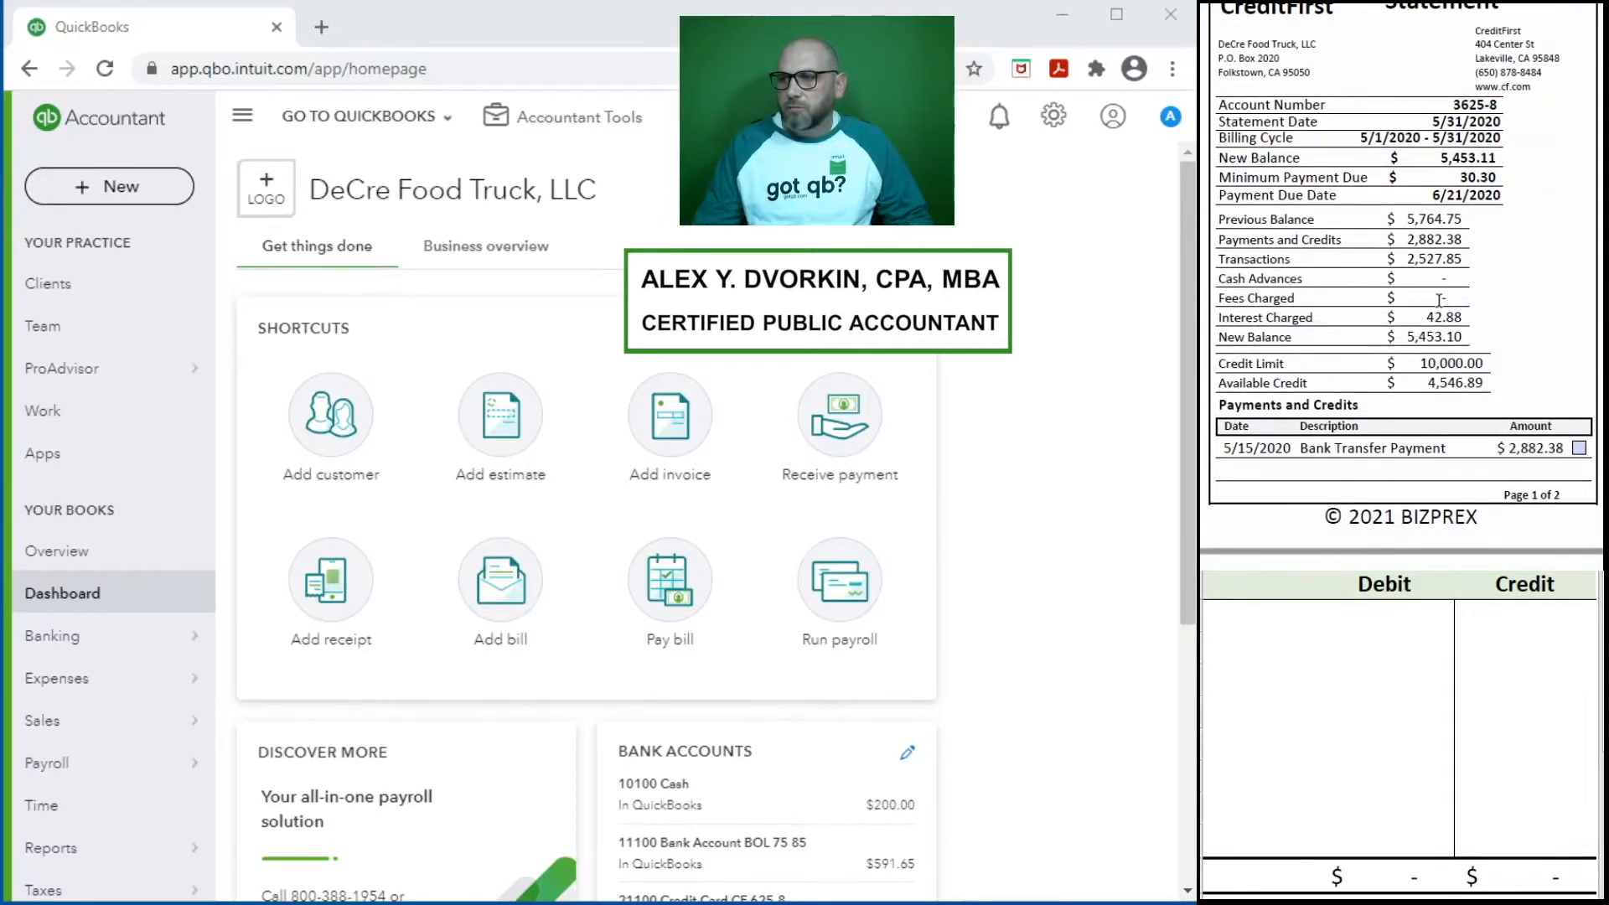
- Open the account reconciliation page and choose the 21100 Credit Card CF account
{"action": "scroll", "coordinate": [1440, 299], "scroll_direction": "up", "scroll_amount": 1}
{"action": "left_click", "coordinate": [578, 126]}
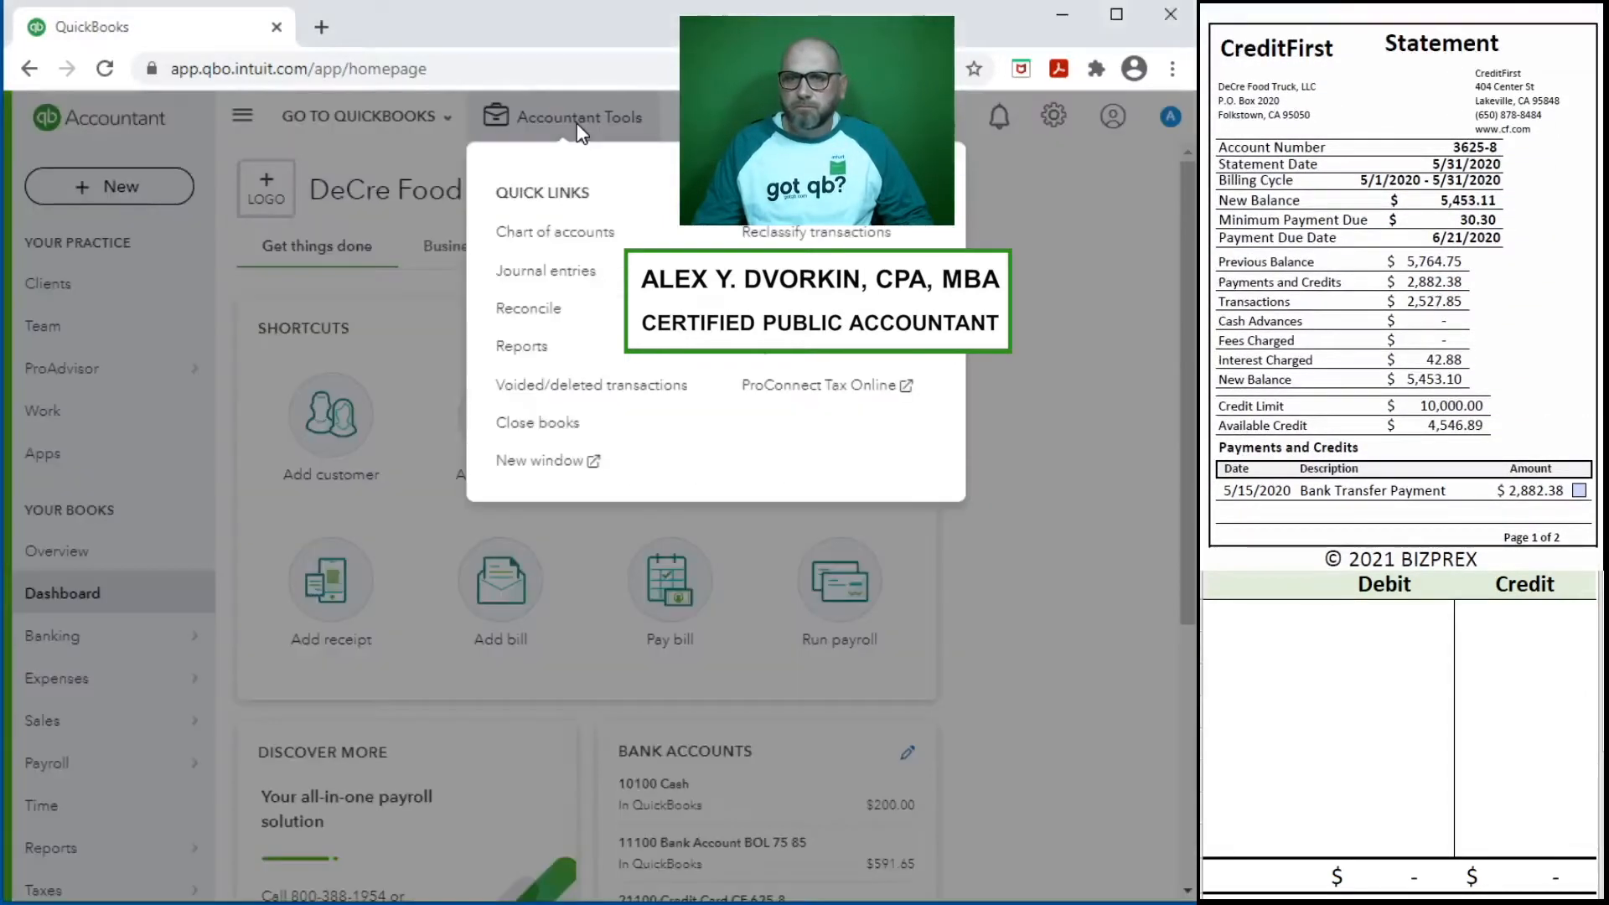
{"action": "left_click", "coordinate": [536, 310]}
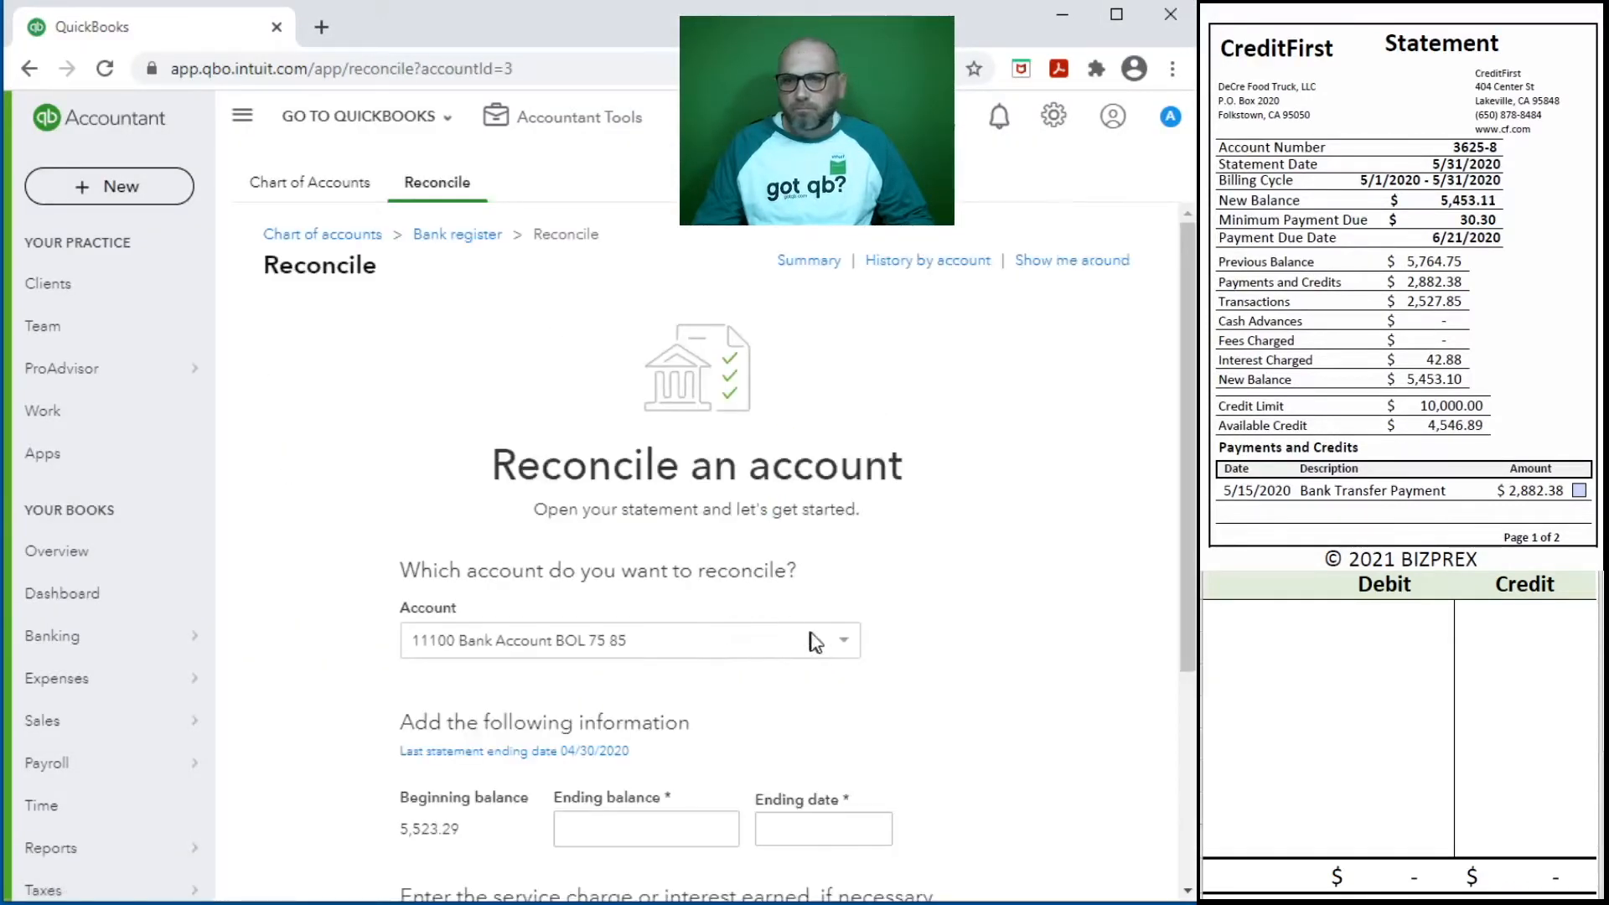
{"action": "left_click", "coordinate": [843, 642]}
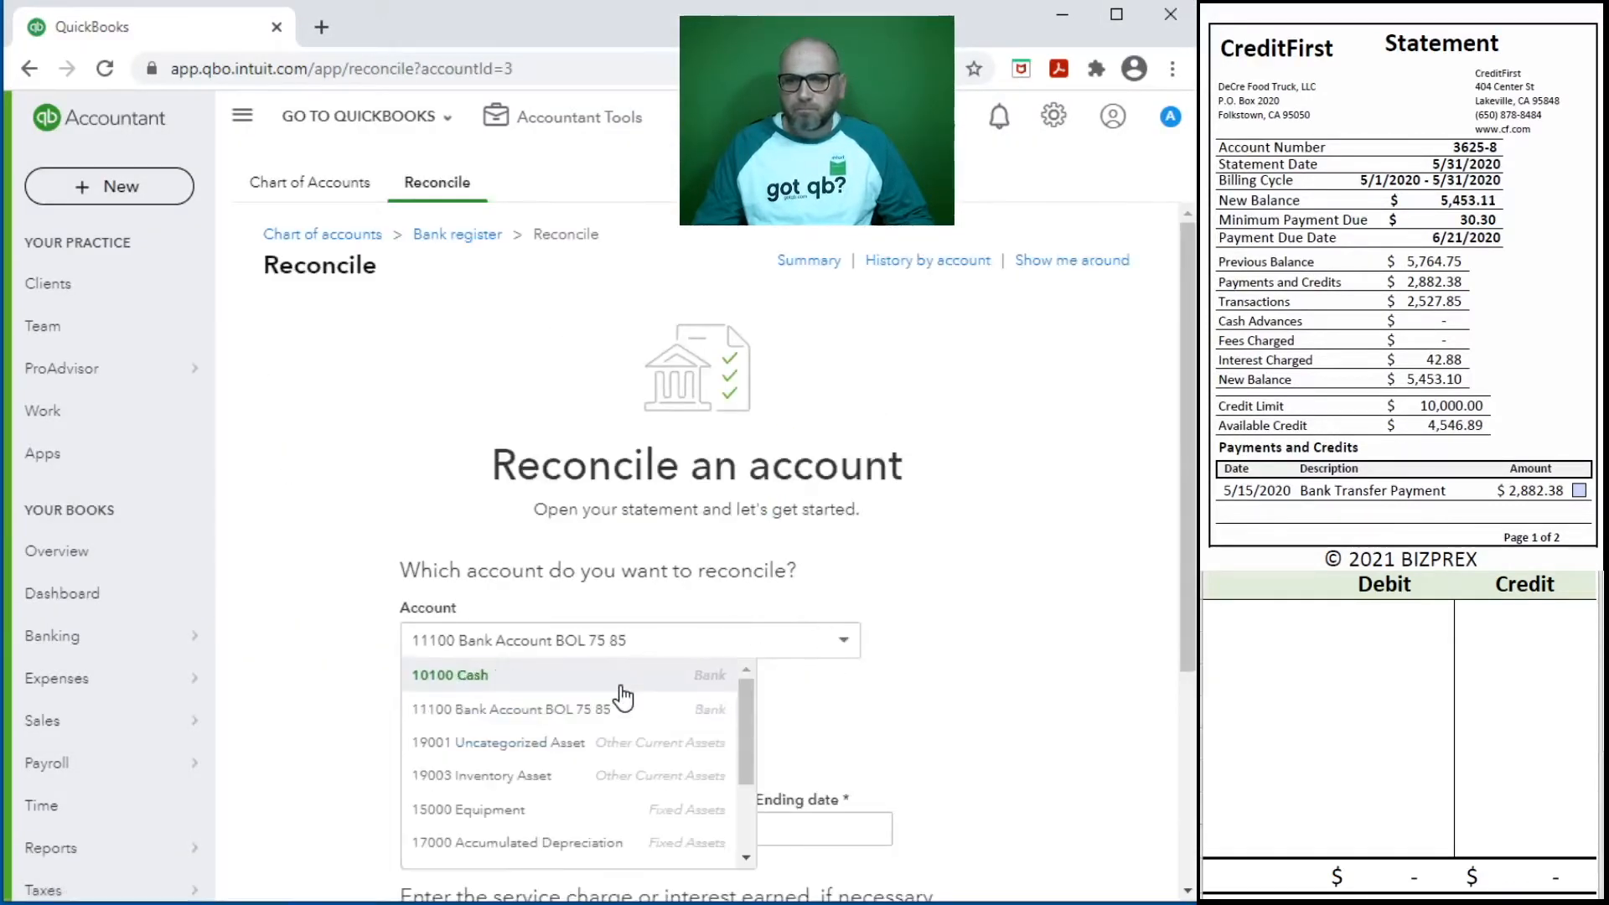
{"action": "scroll", "coordinate": [655, 734], "scroll_direction": "down", "scroll_amount": 2}
{"action": "left_click", "coordinate": [657, 748]}
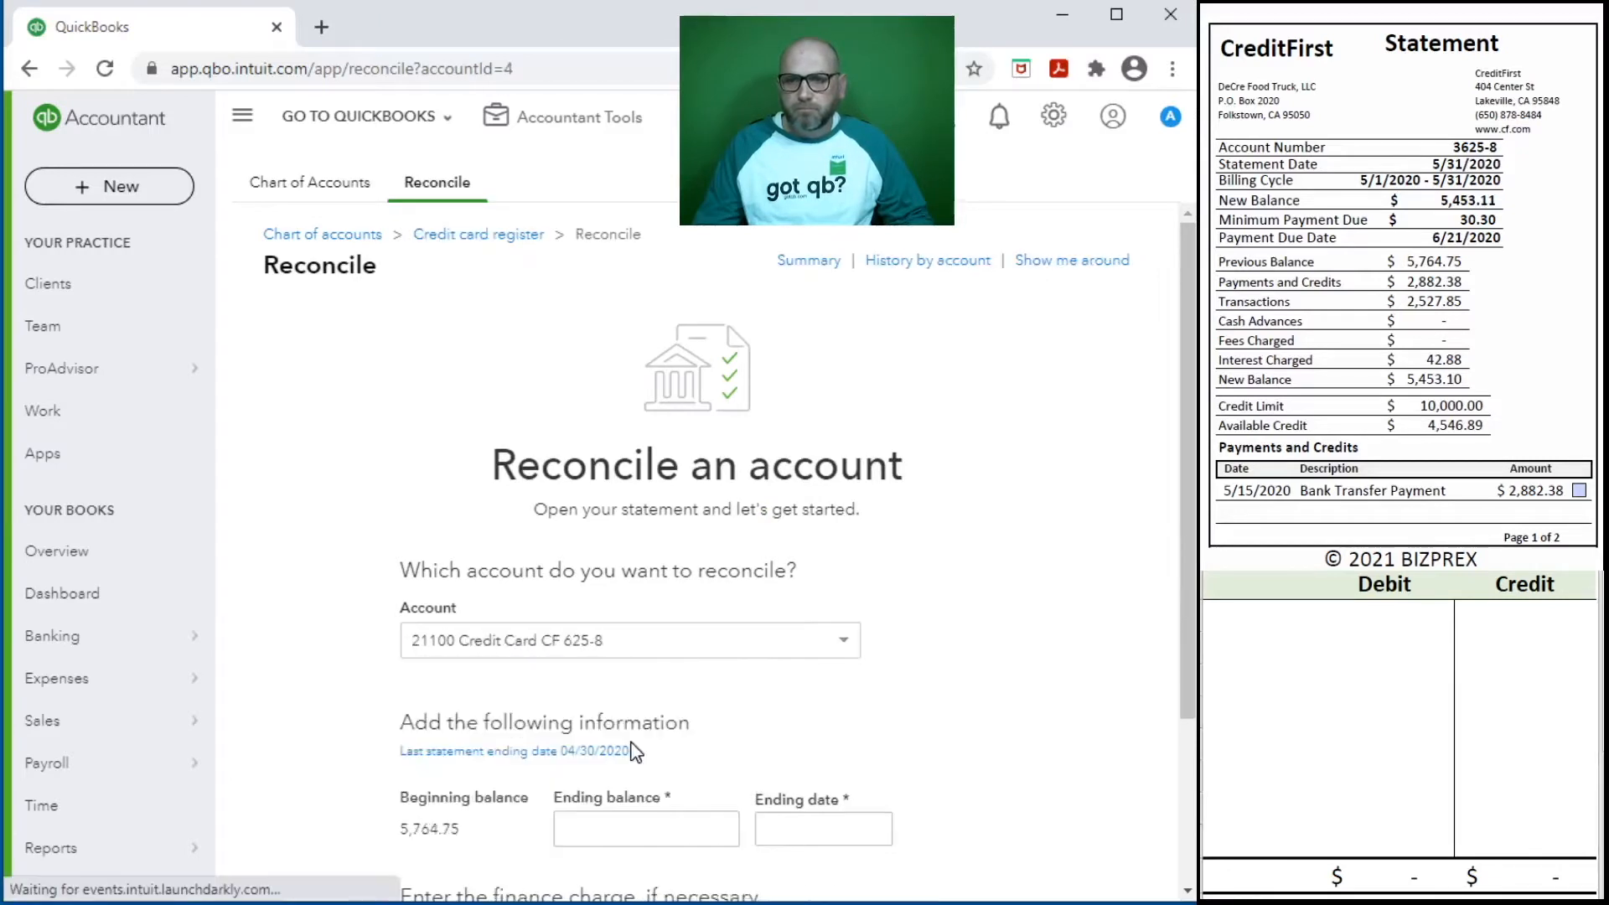
- Enter 5,453.10 as the ending balance and 5/31/2020 as the ending date for the reconciliation
{"action": "scroll", "coordinate": [909, 661], "scroll_direction": "down", "scroll_amount": 3}
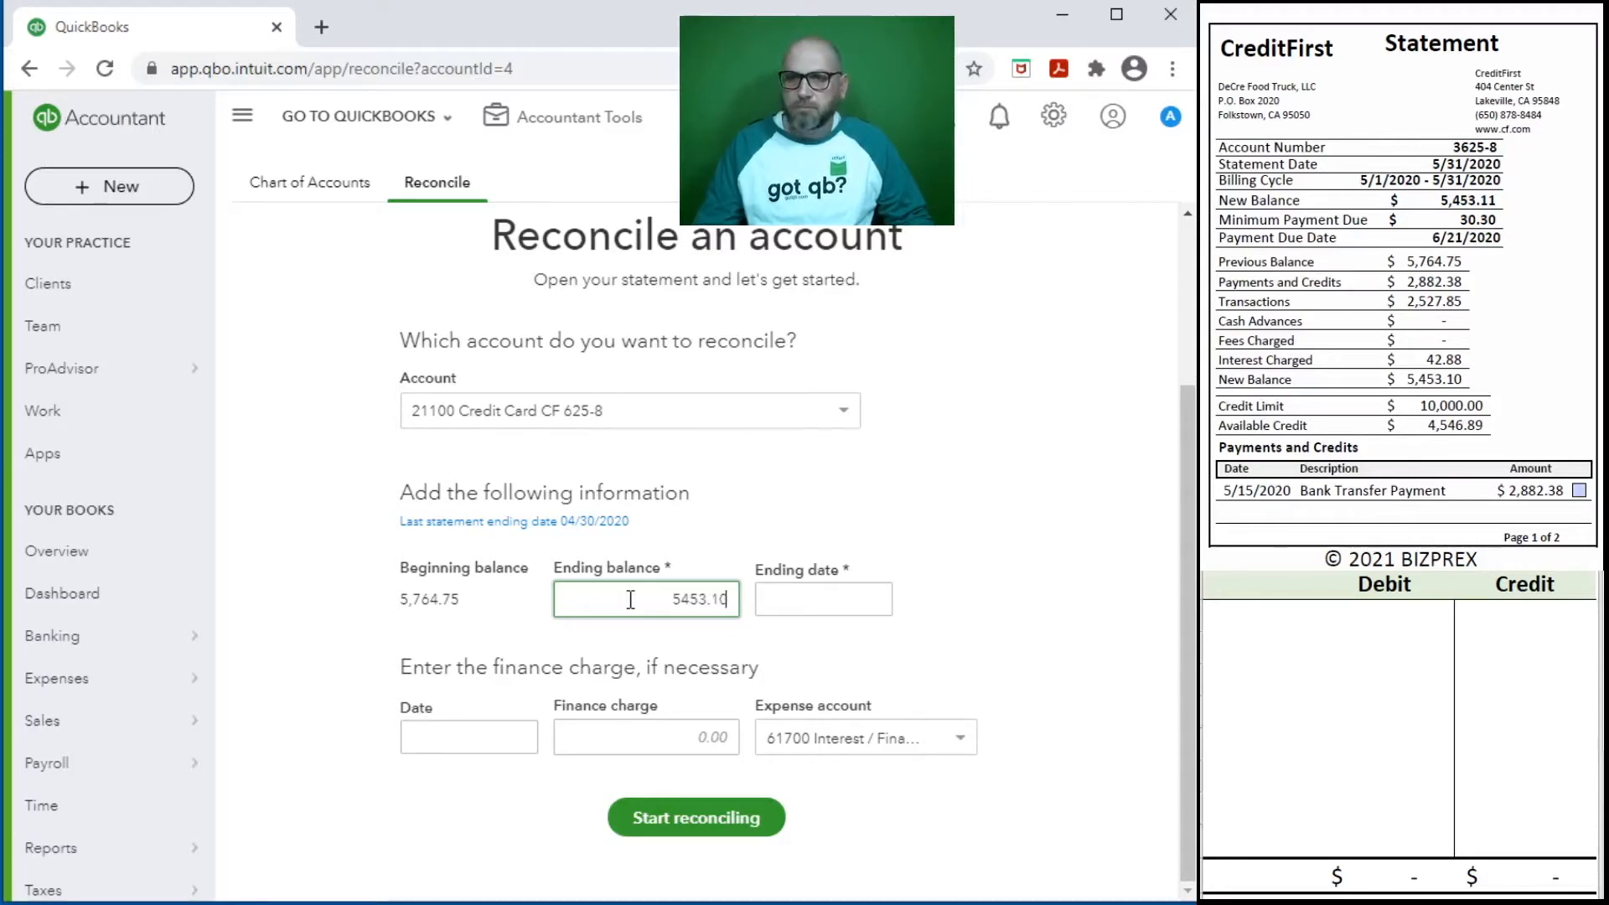
{"action": "left_click", "coordinate": [804, 605]}
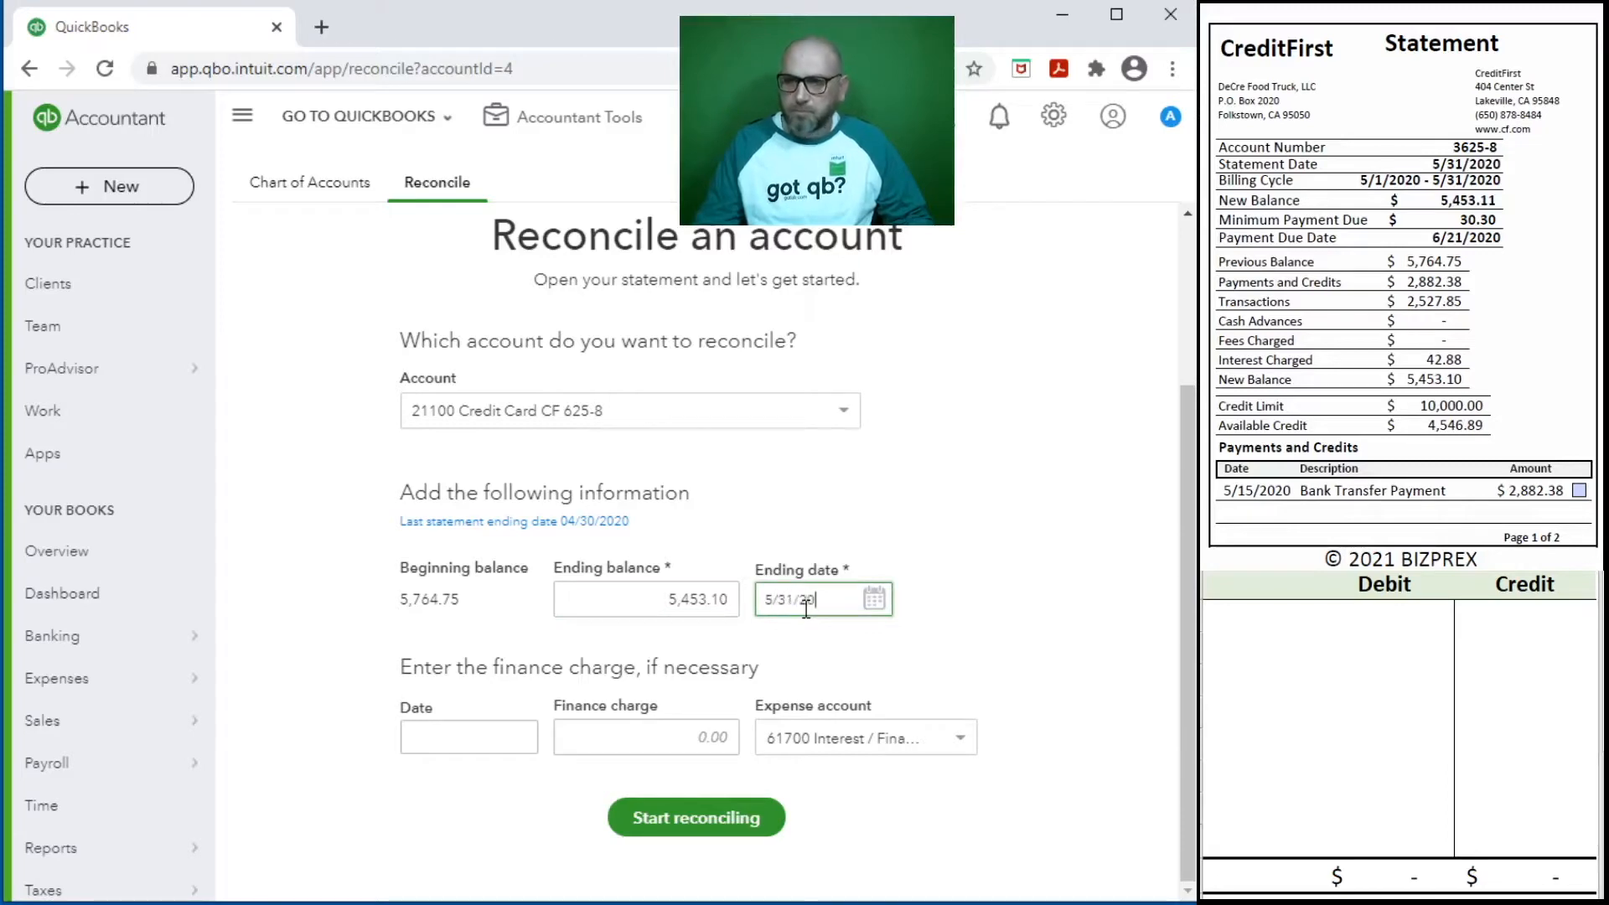
{"action": "type", "text": "5/31/2020"}
- Look up the interest charge on the statement and enter a finance charge of 42.88 dated 5/31/2020
{"action": "left_click", "coordinate": [466, 740]}
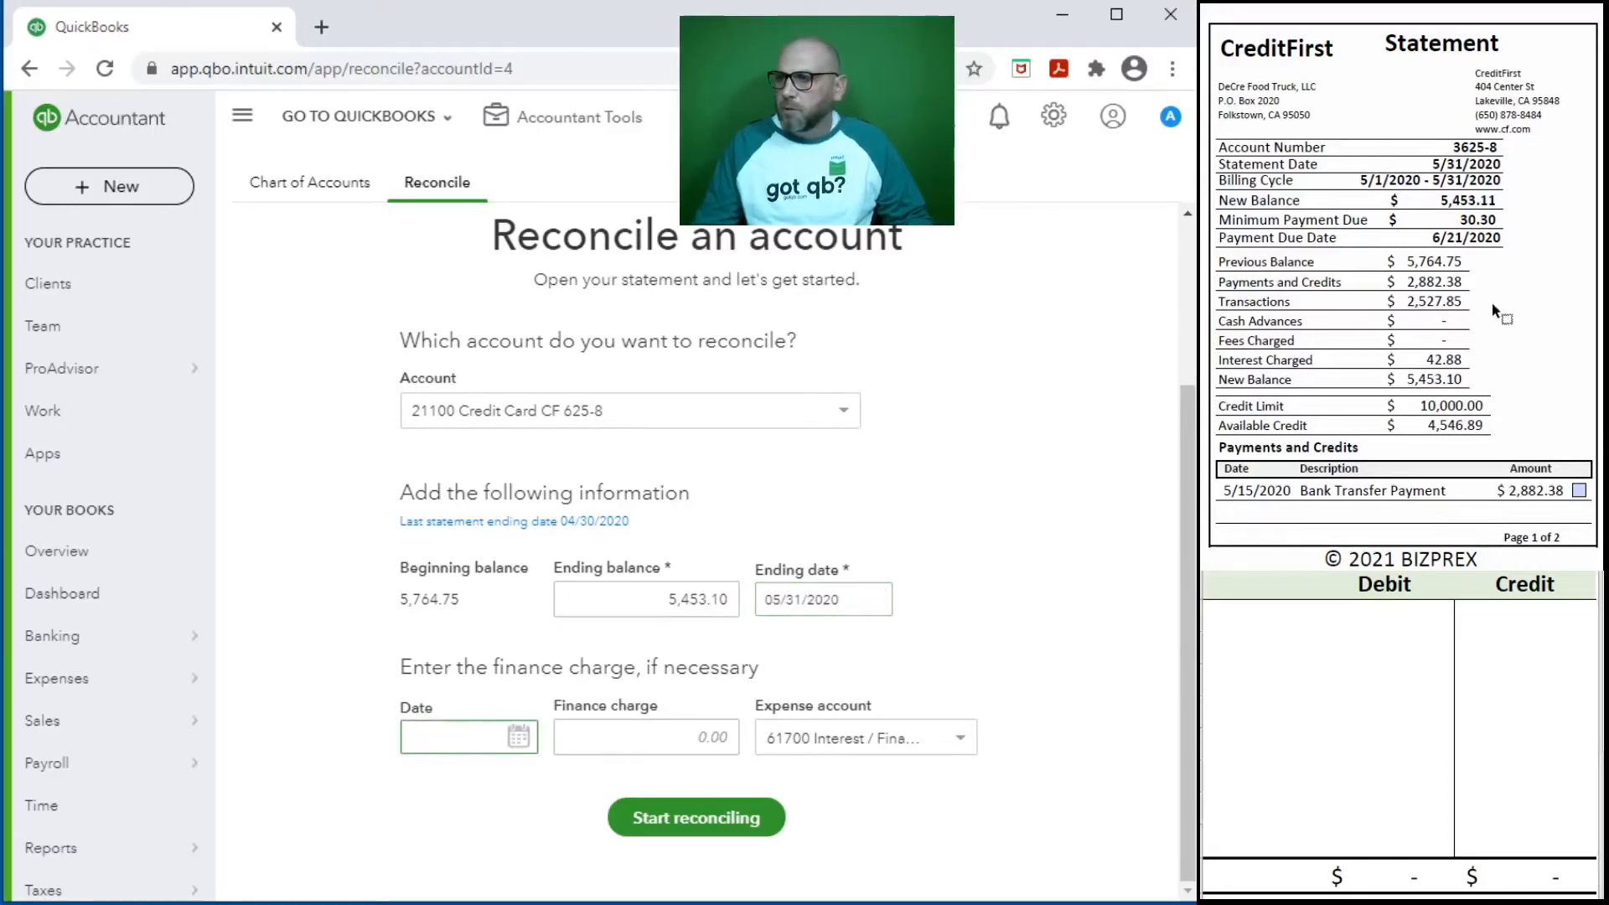
{"action": "scroll", "coordinate": [1410, 332], "scroll_direction": "down", "scroll_amount": 3}
{"action": "scroll", "coordinate": [1411, 332], "scroll_direction": "down", "scroll_amount": 5}
{"action": "scroll", "coordinate": [1416, 327], "scroll_direction": "up", "scroll_amount": 1}
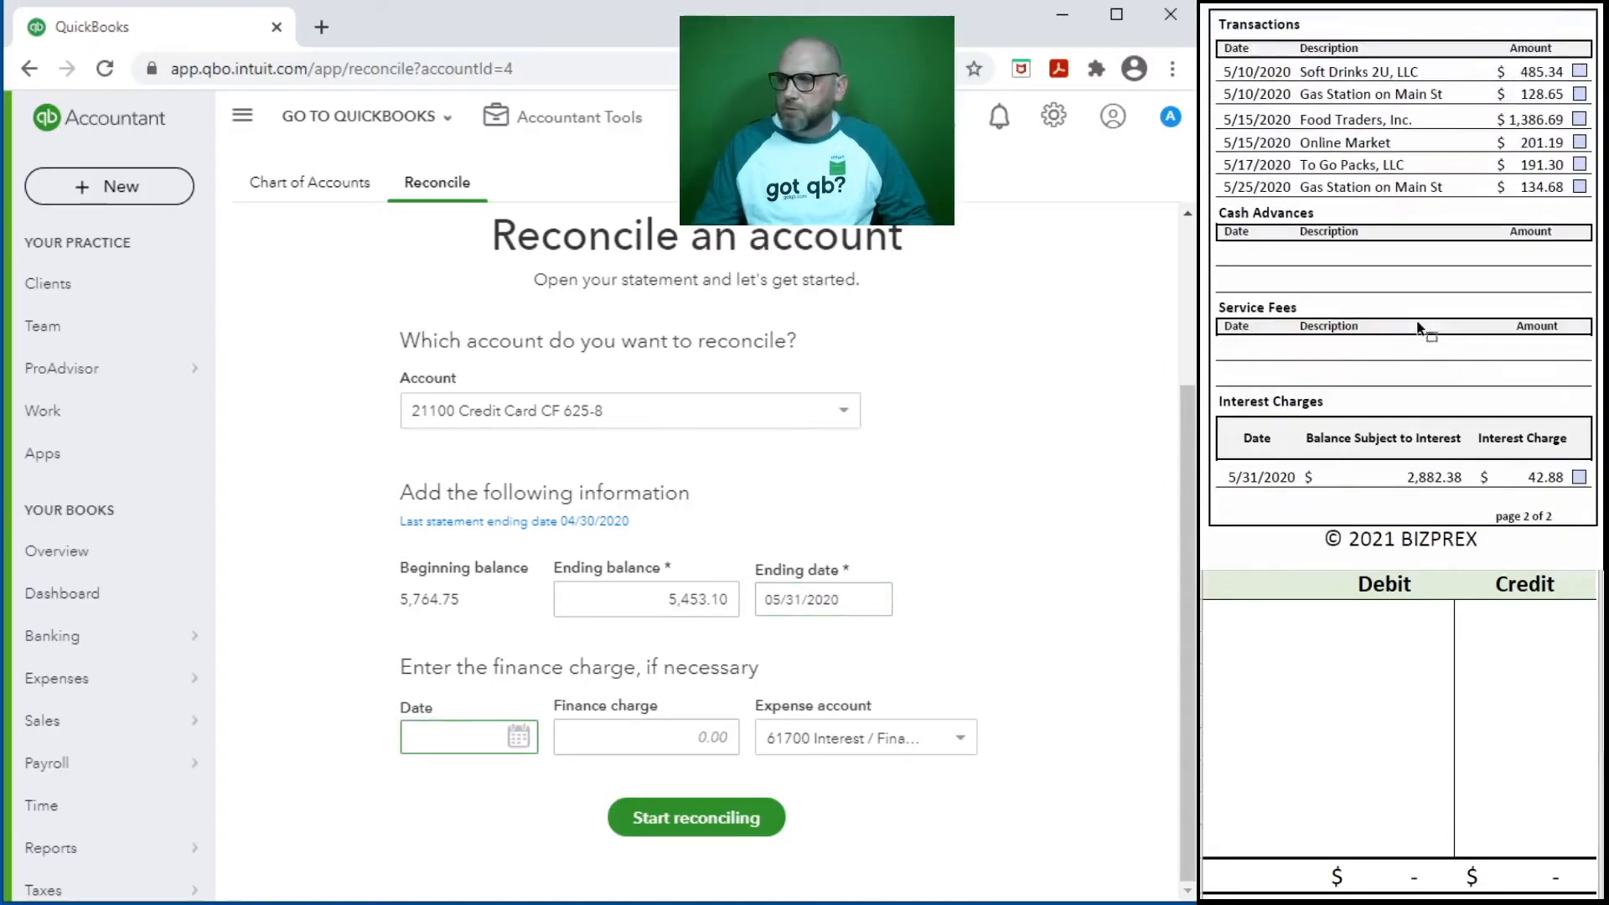
{"action": "type", "text": "5/31/2020"}
{"action": "key", "text": "Tab"}
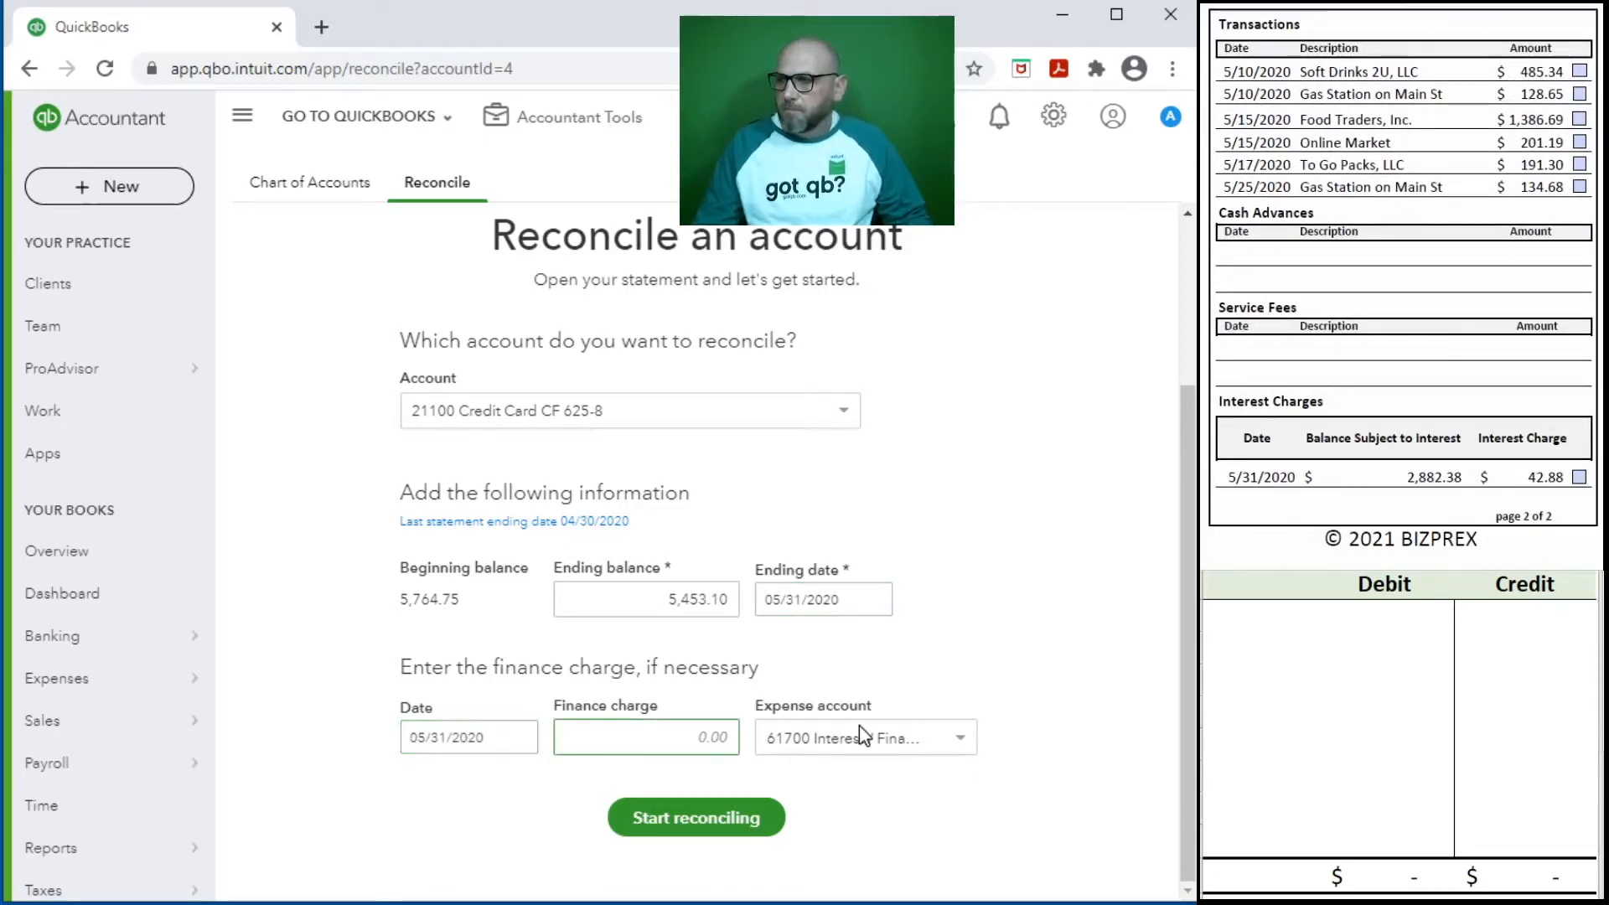
{"action": "type", "text": "42.88"}
{"action": "key", "text": "Tab"}
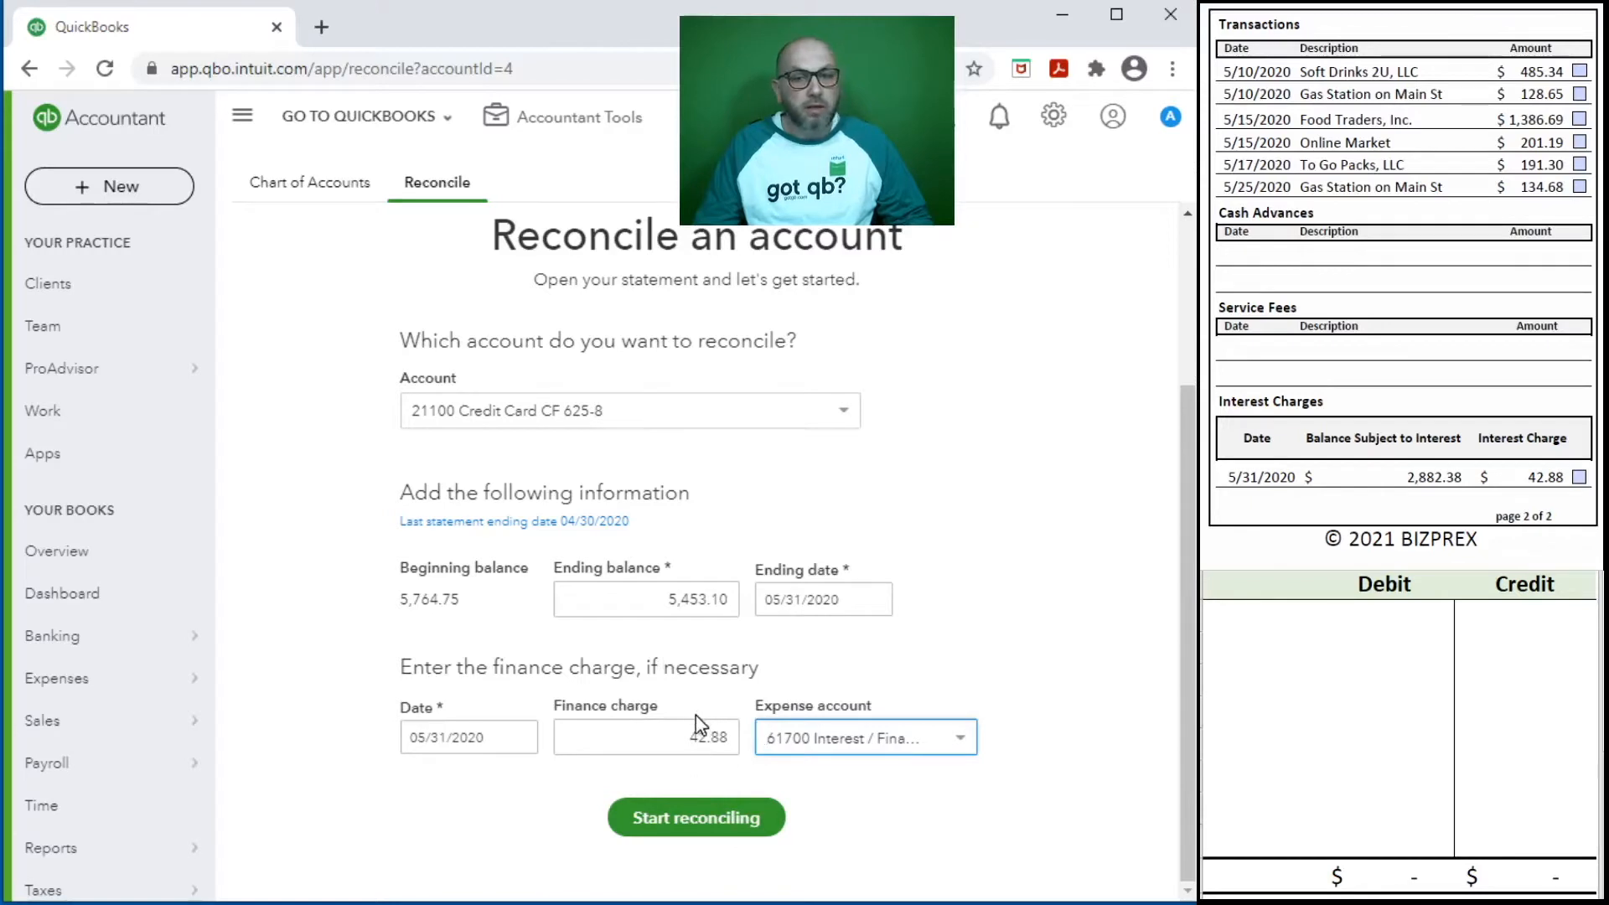
- In the debit/credit worksheet, record a 42.88 credit for account 21100 on the first line
{"action": "left_click", "coordinate": [1247, 612]}
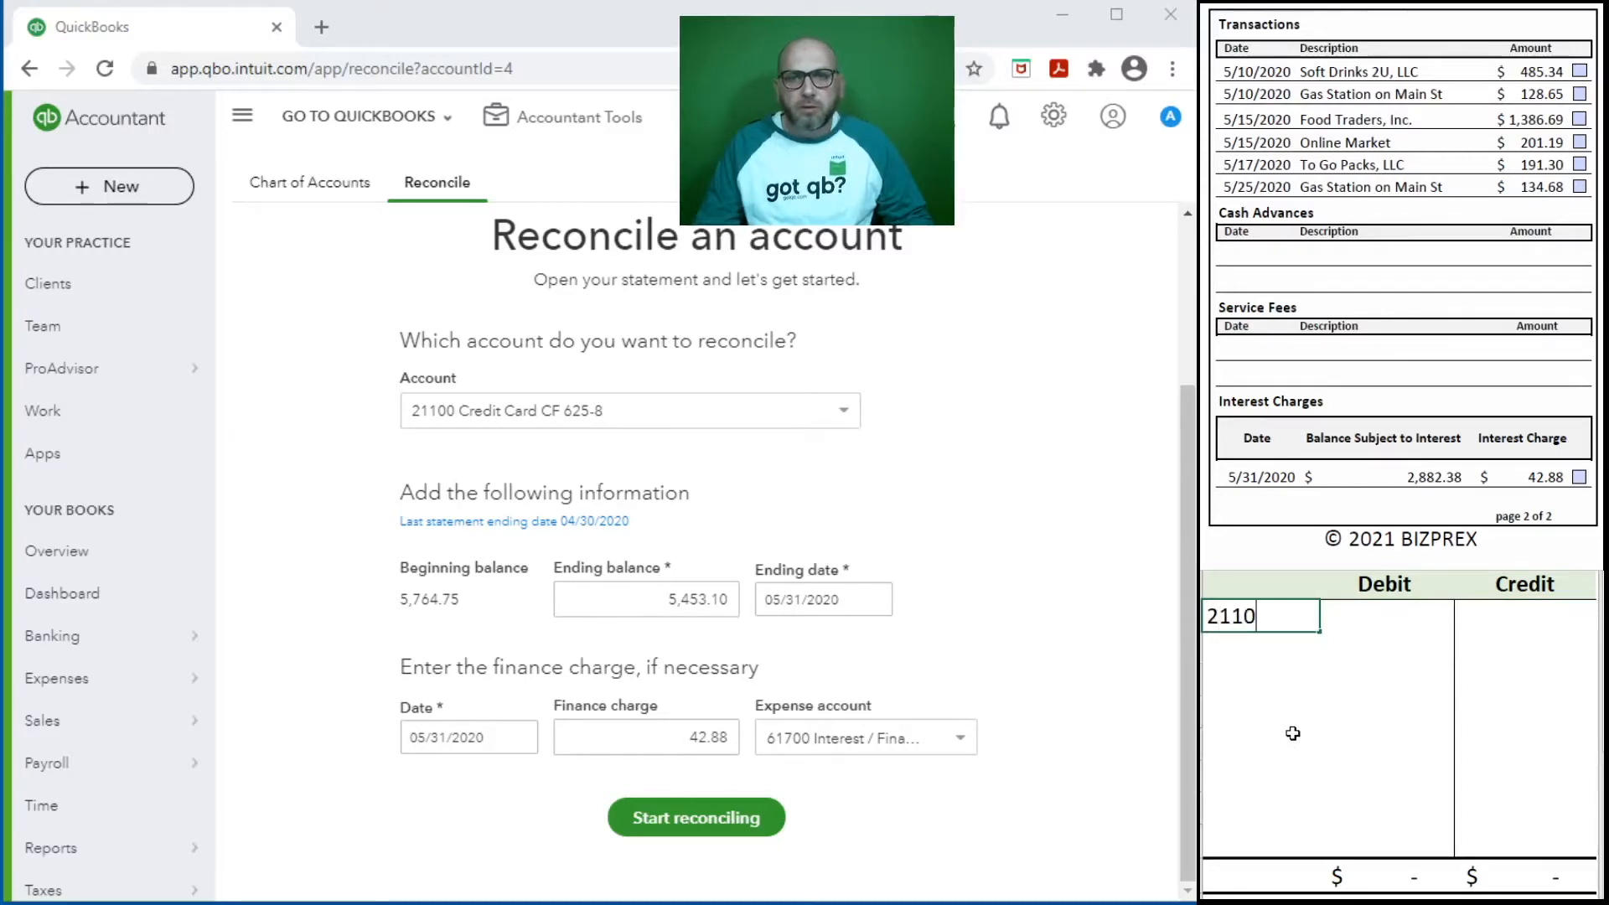
{"action": "key", "text": "Tab"}
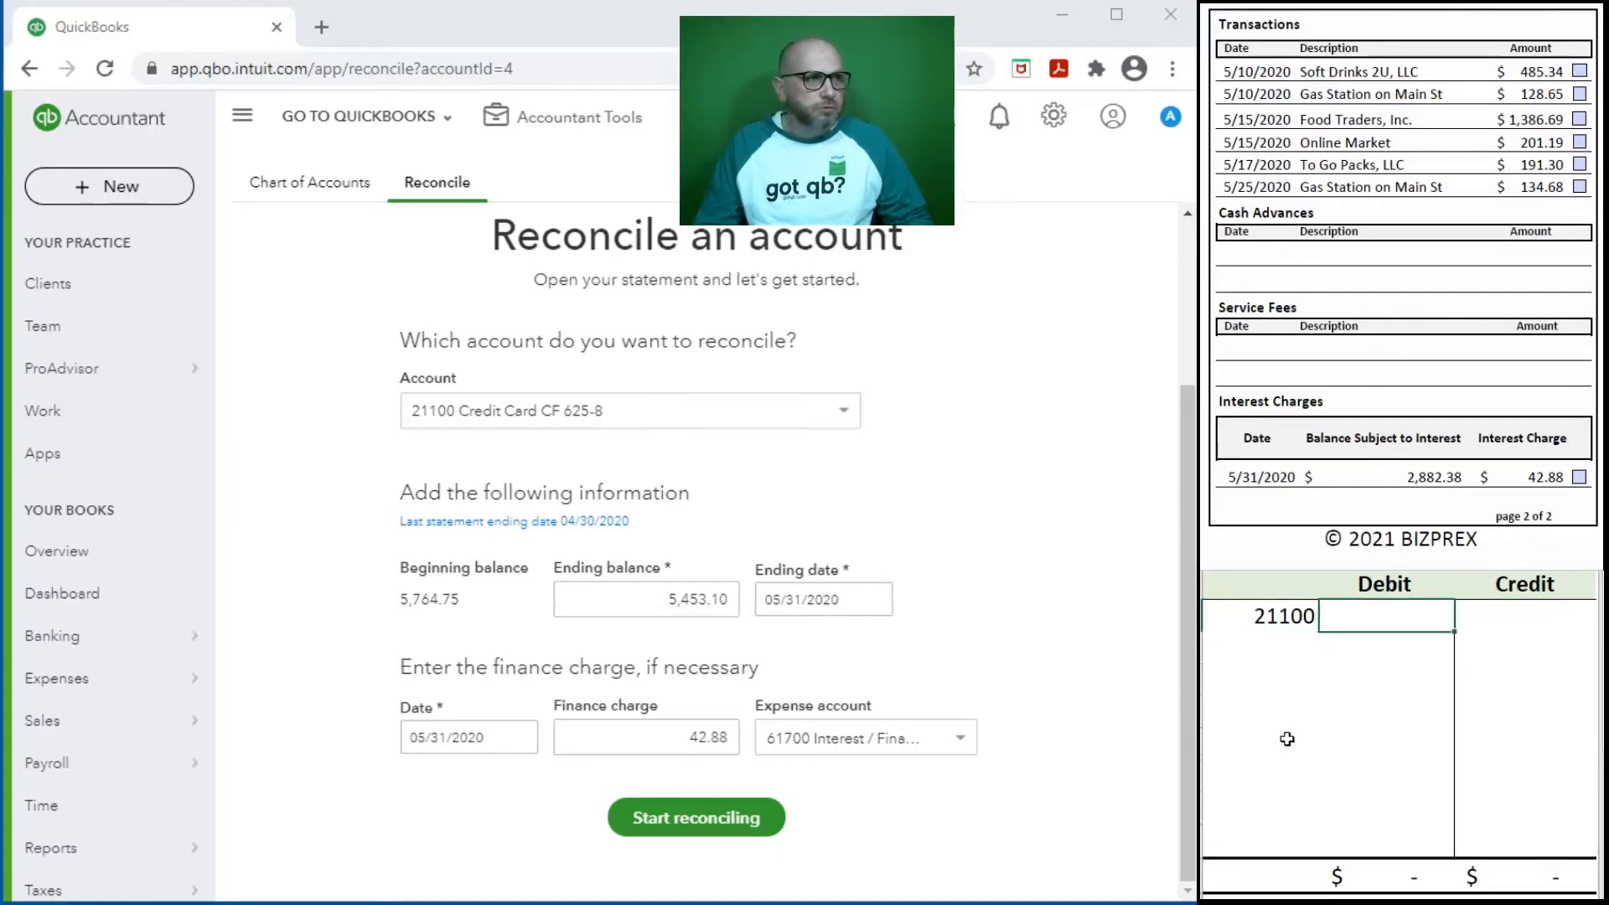
{"action": "left_click", "coordinate": [1493, 619]}
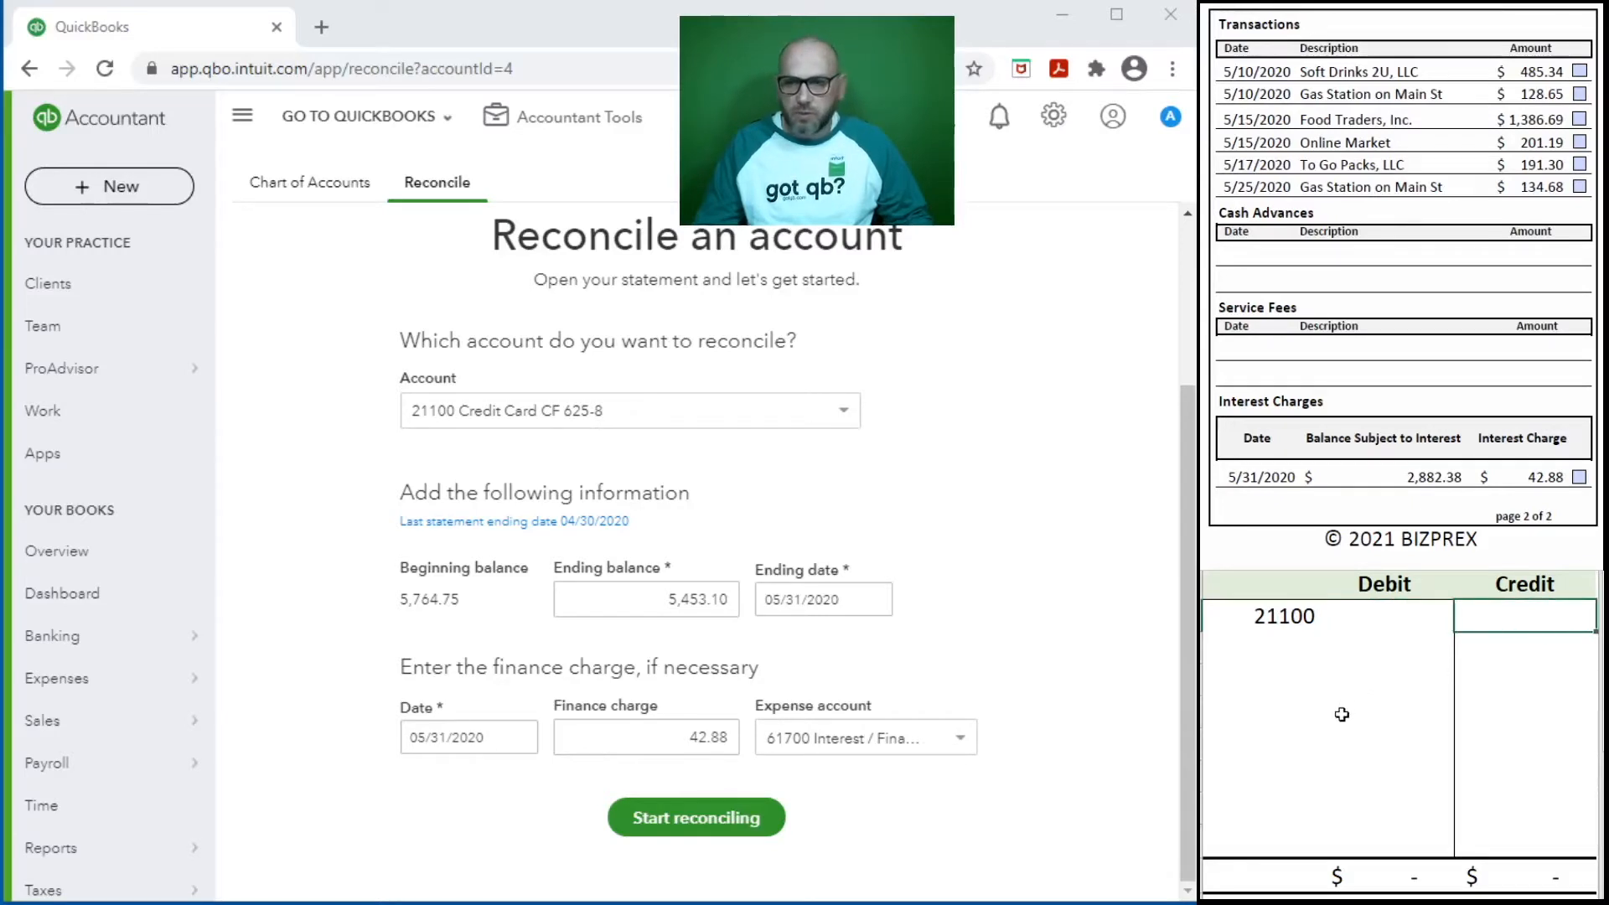
{"action": "type", "text": "42.88"}
{"action": "key", "text": "Return"}
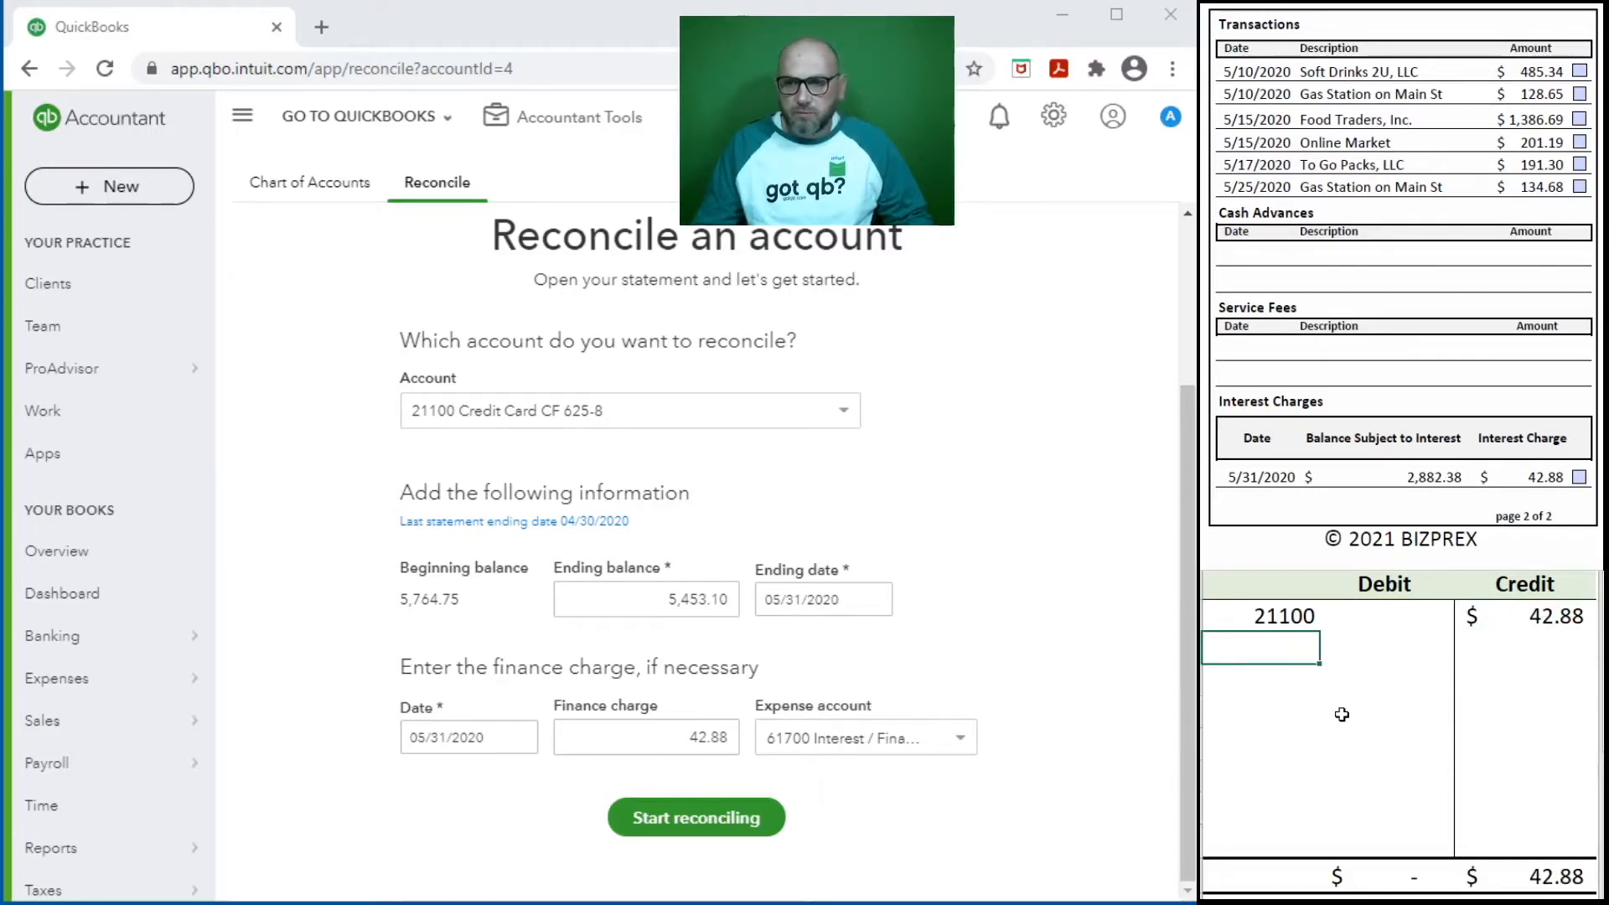
- Select 61700 Interest / Finance Charges as the expense account and record a 42.88 debit for 61700 on the worksheet's second line
{"action": "left_click", "coordinate": [958, 738]}
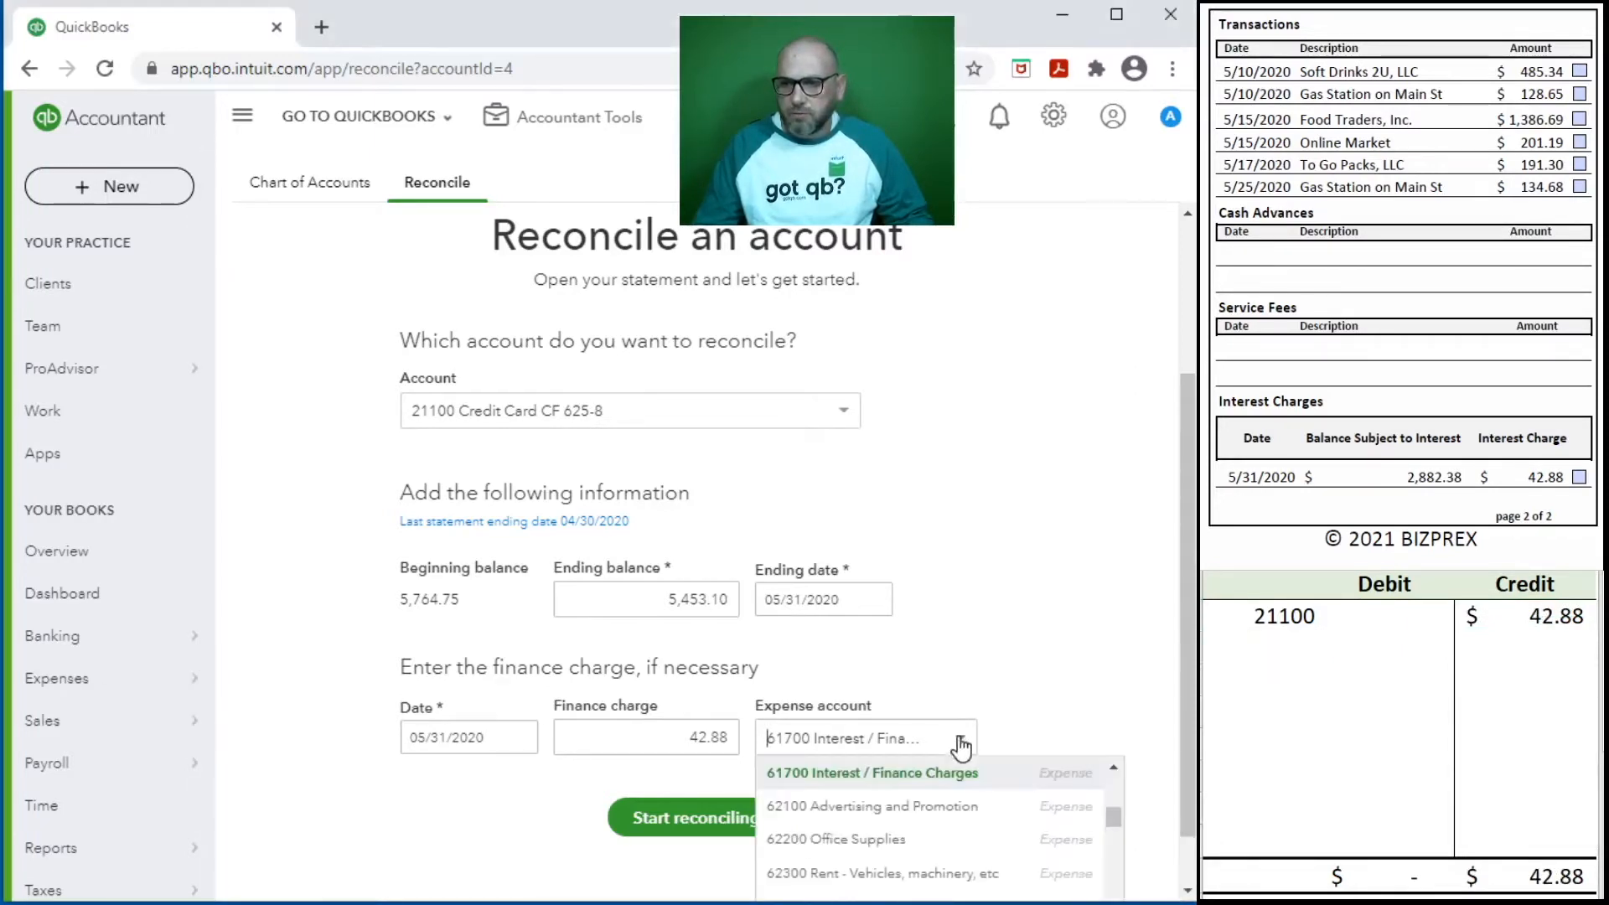
{"action": "left_click", "coordinate": [891, 768]}
{"action": "left_click", "coordinate": [1261, 647]}
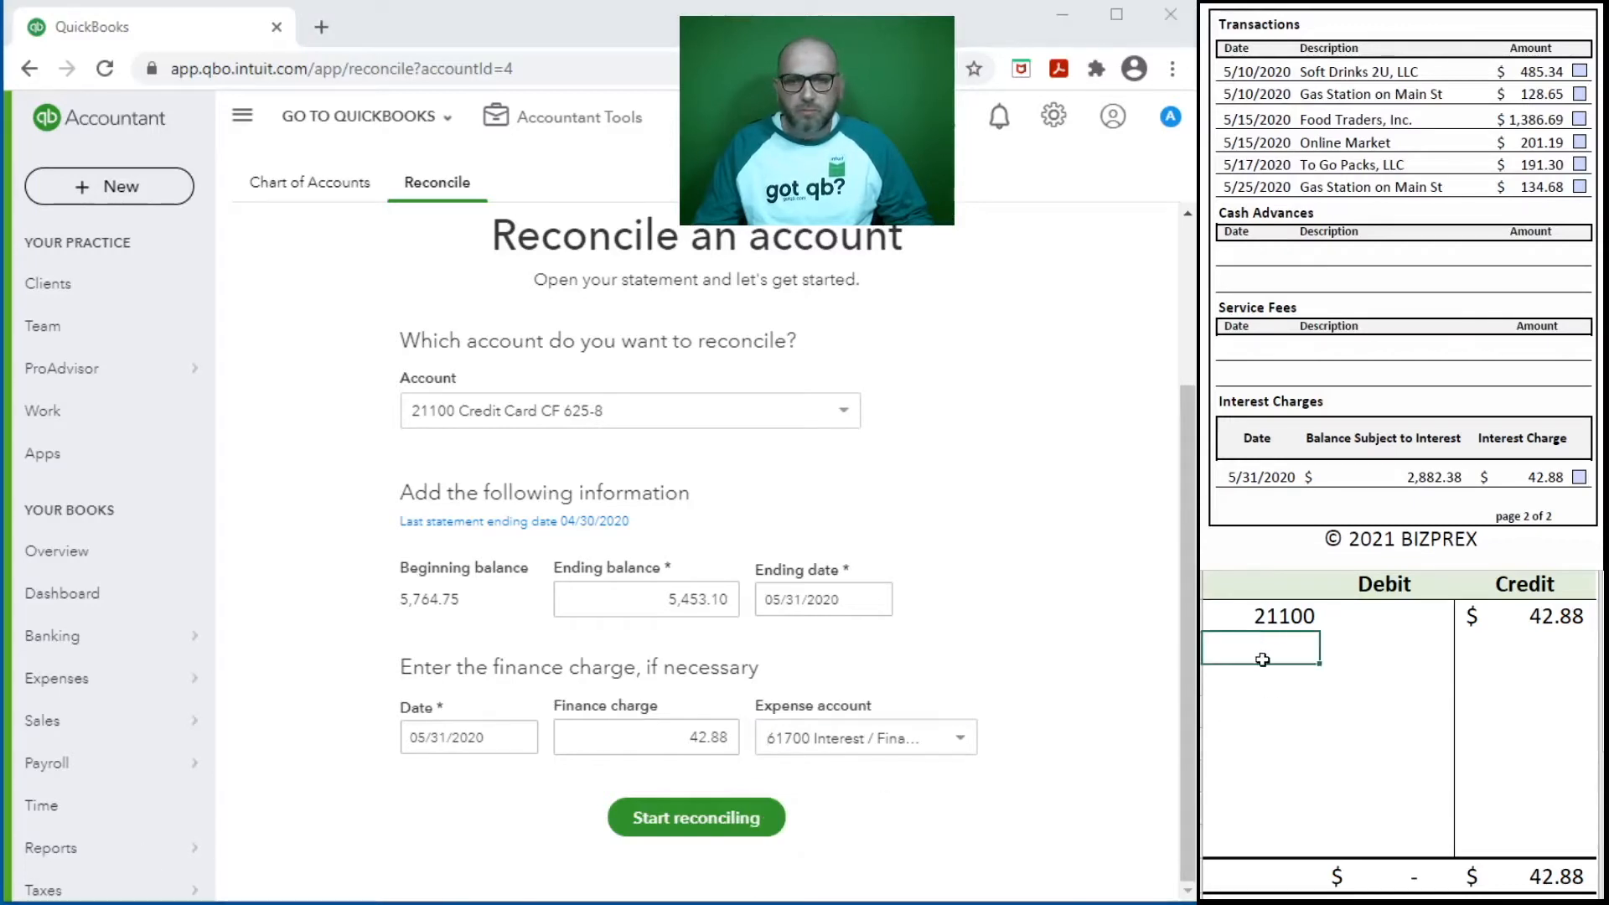
{"action": "type", "text": "61700"}
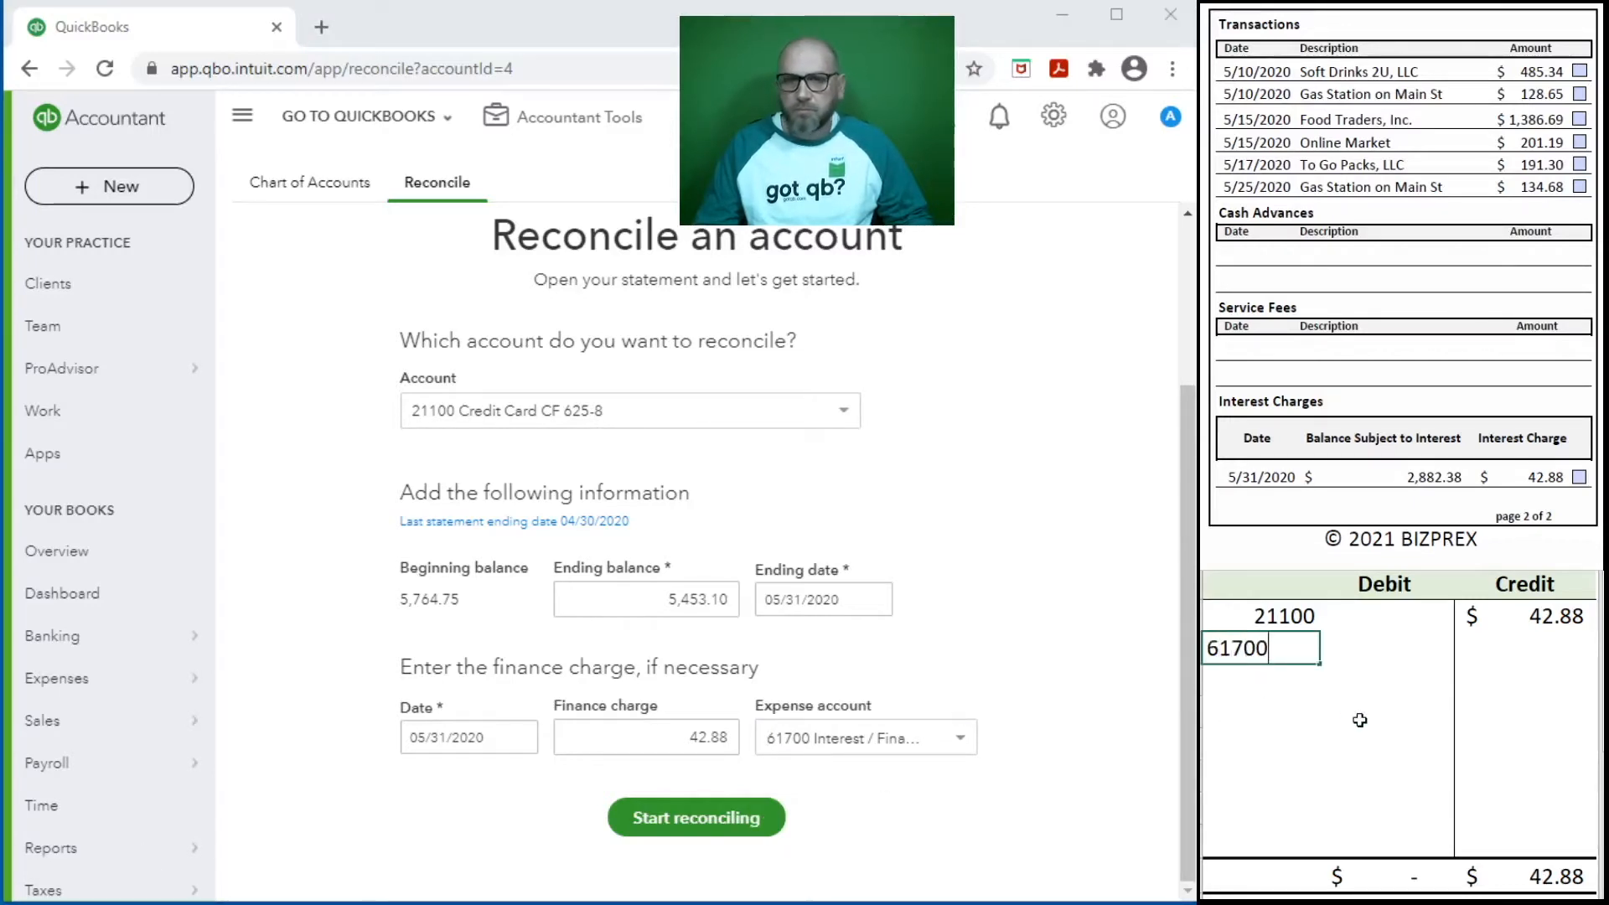
{"action": "key", "text": "Tab"}
{"action": "type", "text": "42.88"}
{"action": "key", "text": "Down"}
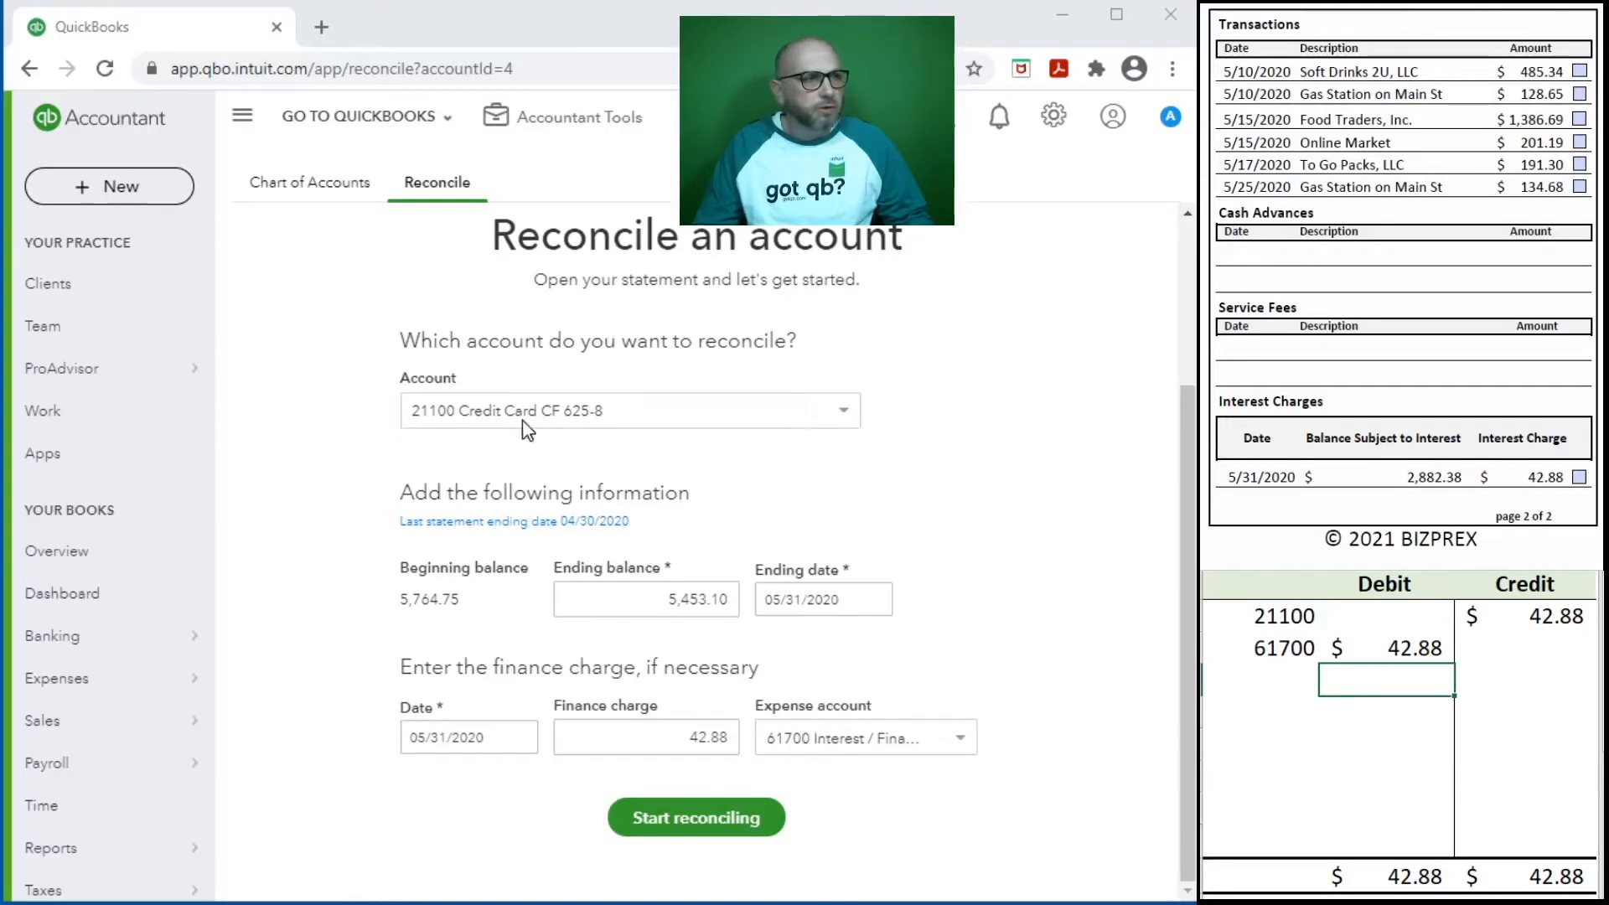
- Start reconciling the credit card account and clear both entry lines from the debit/credit worksheet
{"action": "left_click", "coordinate": [726, 826]}
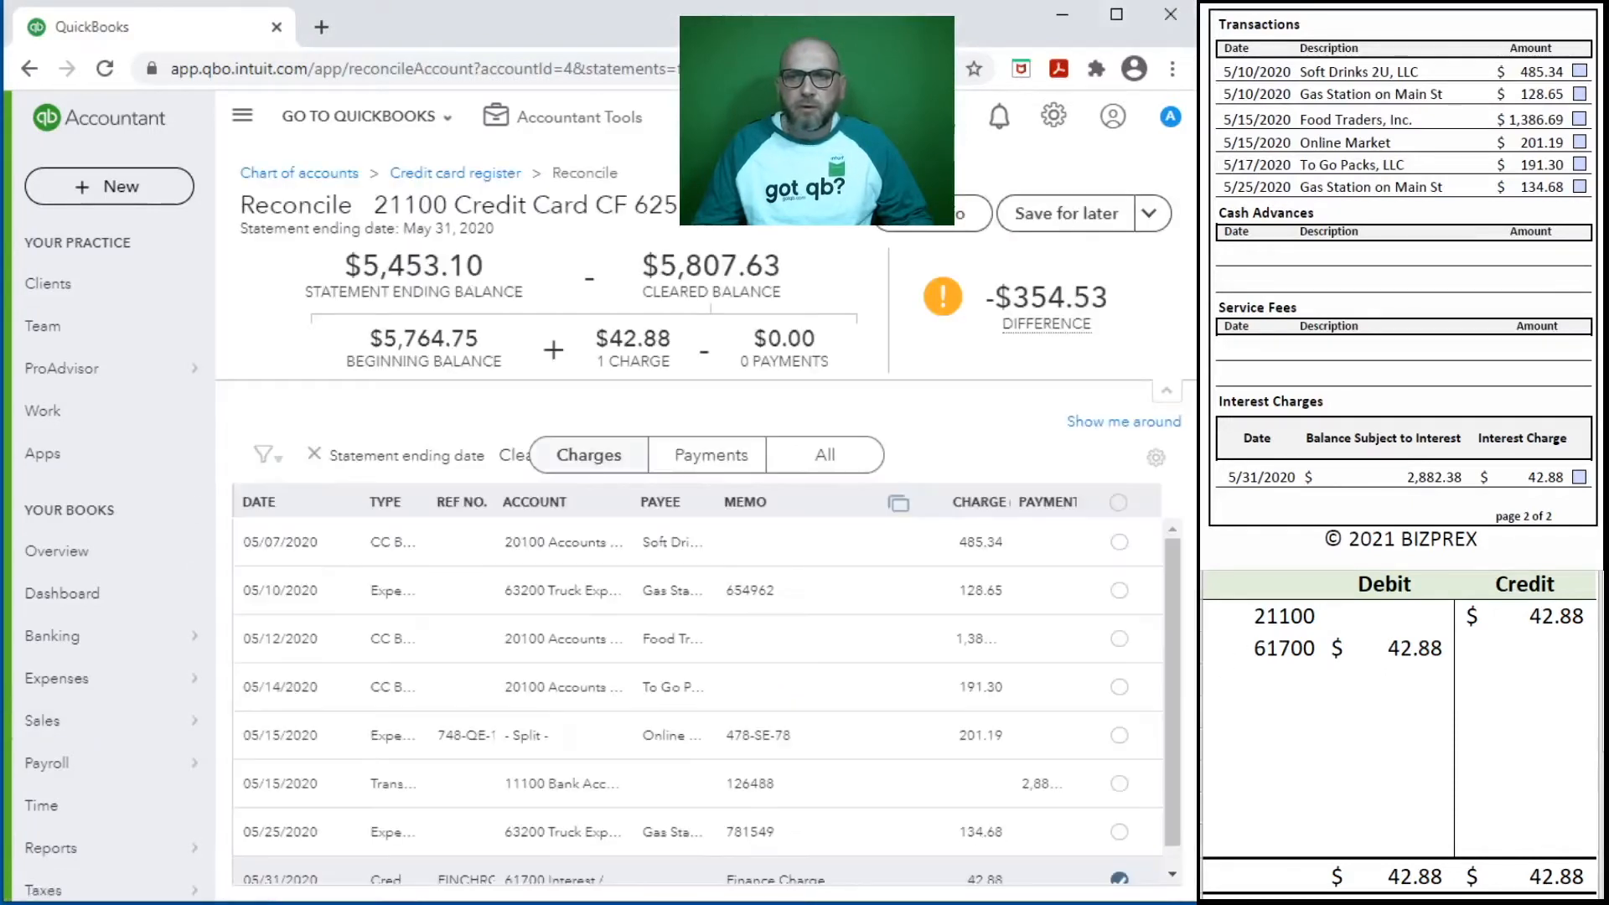
{"action": "left_click_drag", "start_coordinate": [1576, 651], "coordinate": [1213, 616]}
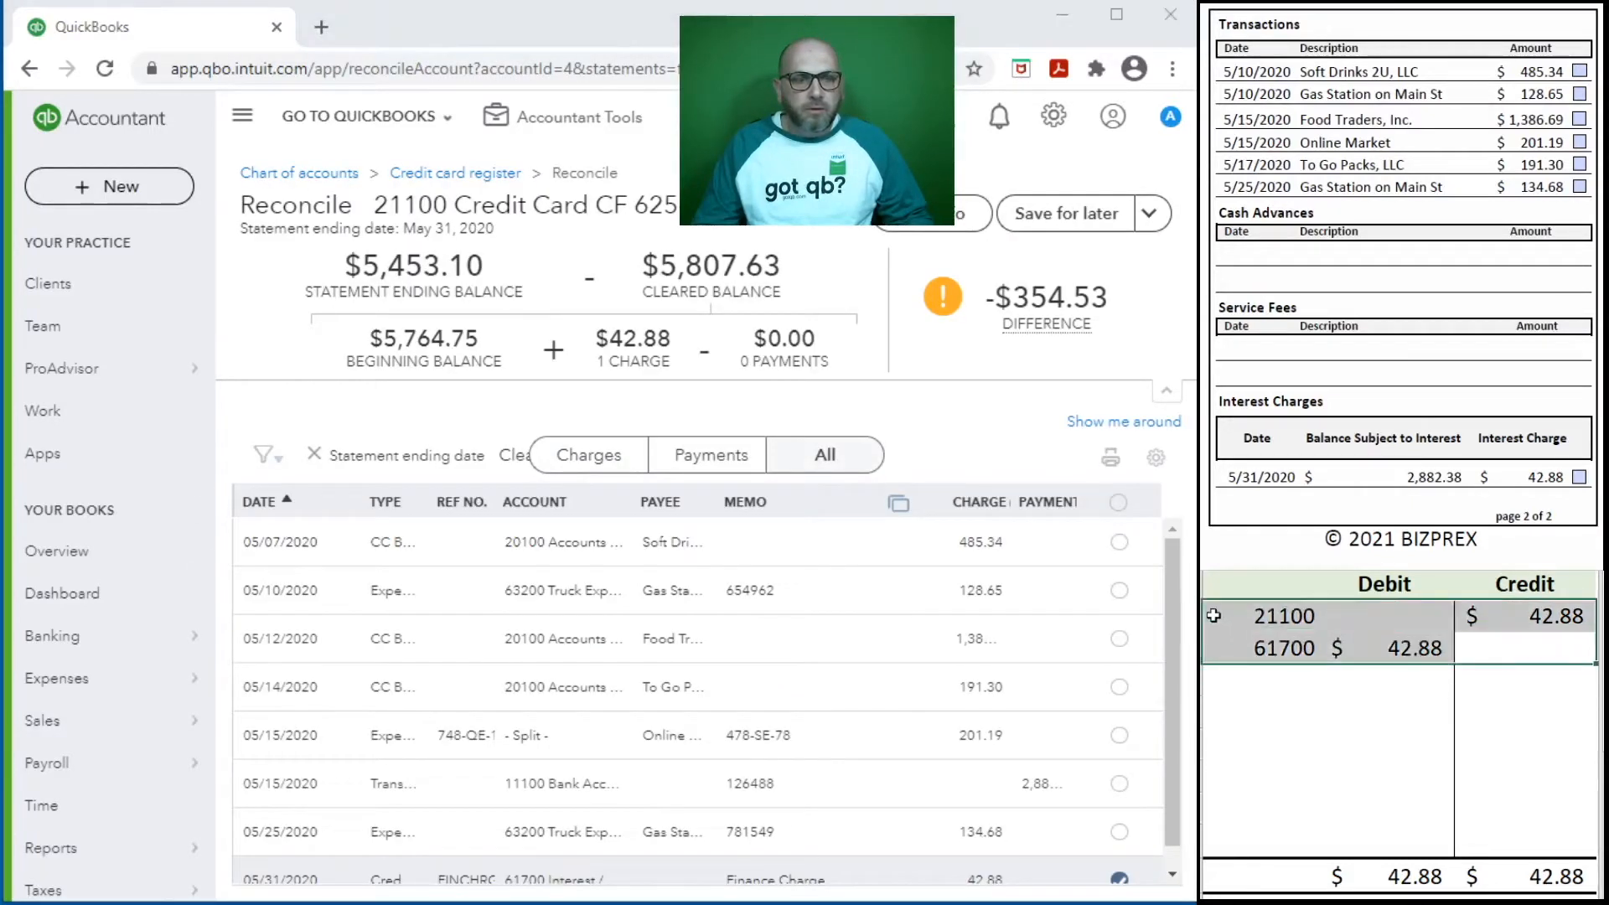
{"action": "key", "text": "Delete"}
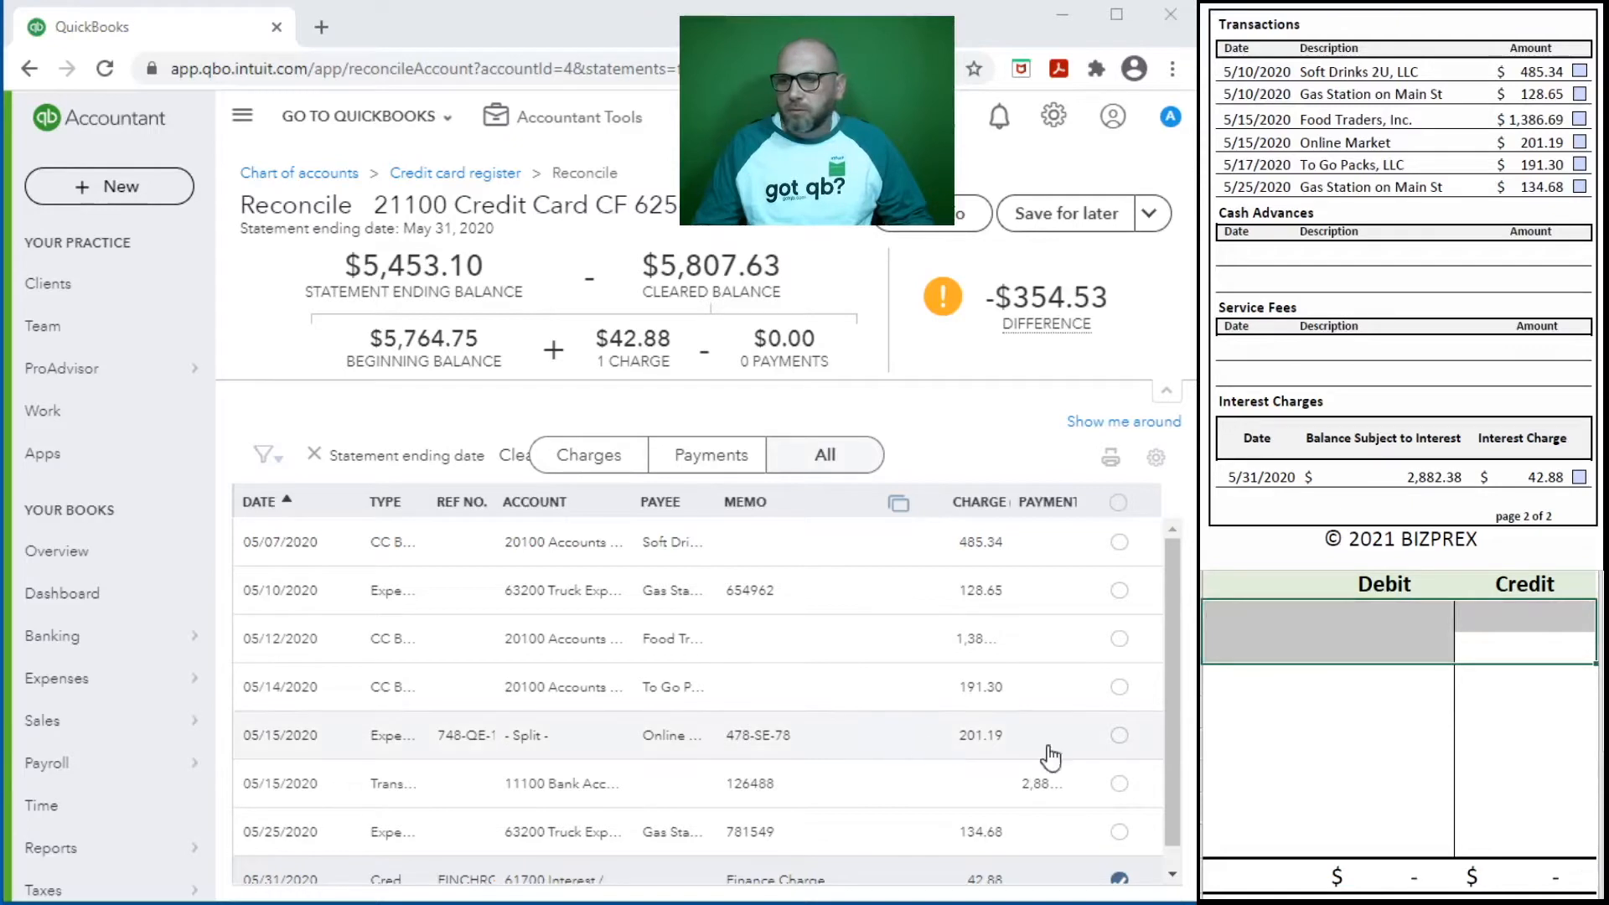
- Sort the reconciliation transactions by payment and widen the Payment column to show the full amounts
{"action": "scroll", "coordinate": [1518, 400], "scroll_direction": "down", "scroll_amount": 2}
{"action": "scroll", "coordinate": [1518, 399], "scroll_direction": "up", "scroll_amount": 1}
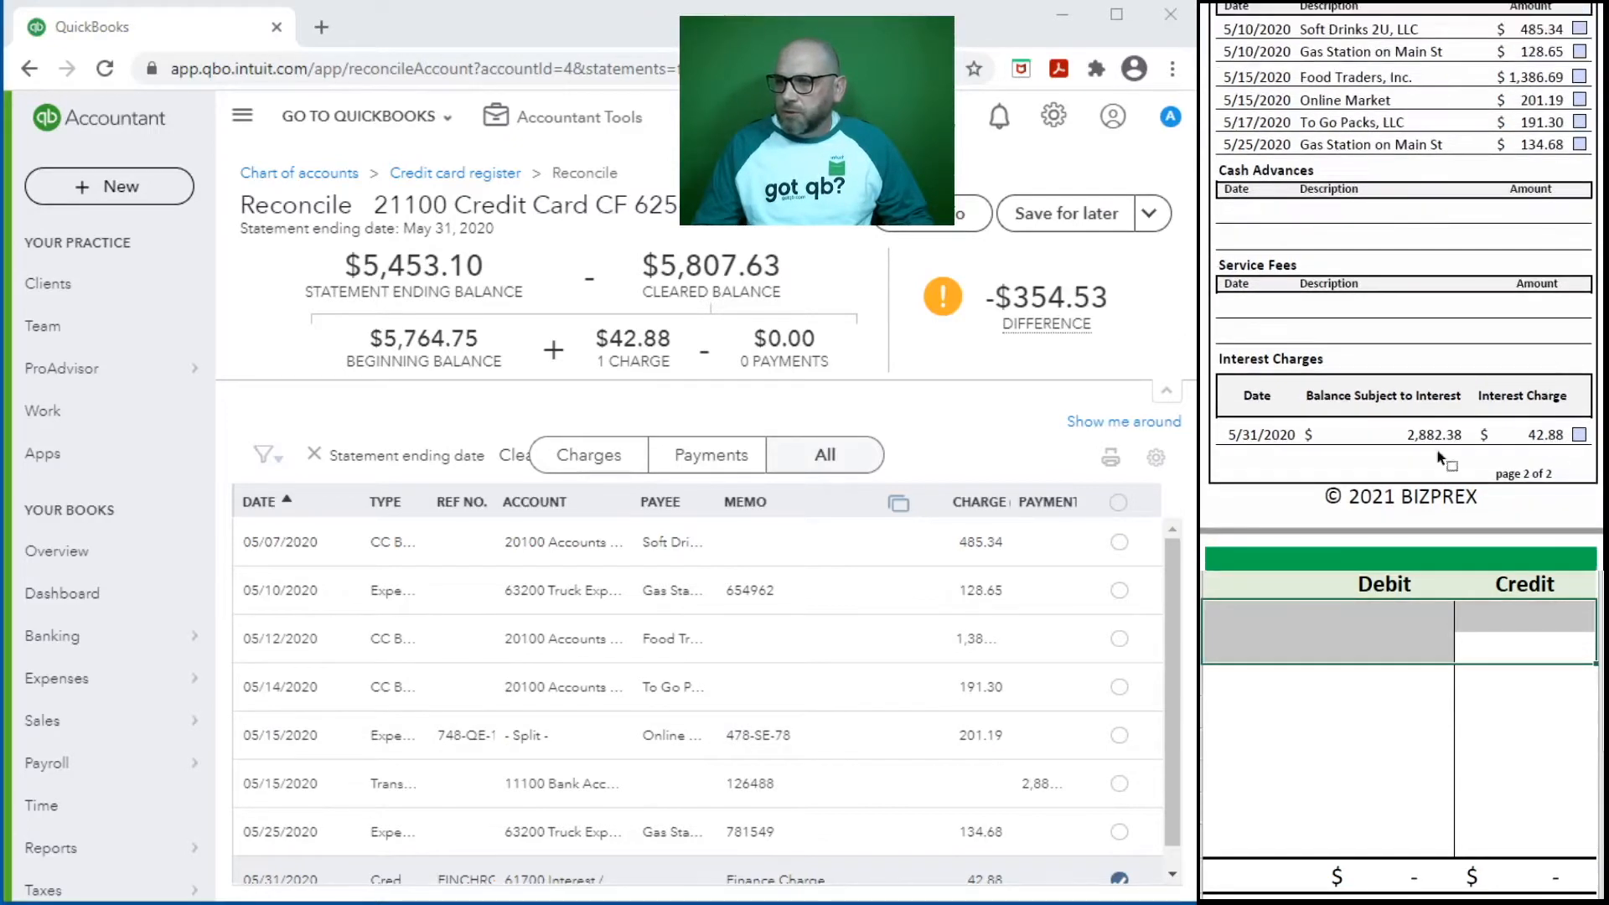
{"action": "scroll", "coordinate": [1088, 811], "scroll_direction": "down", "scroll_amount": 1}
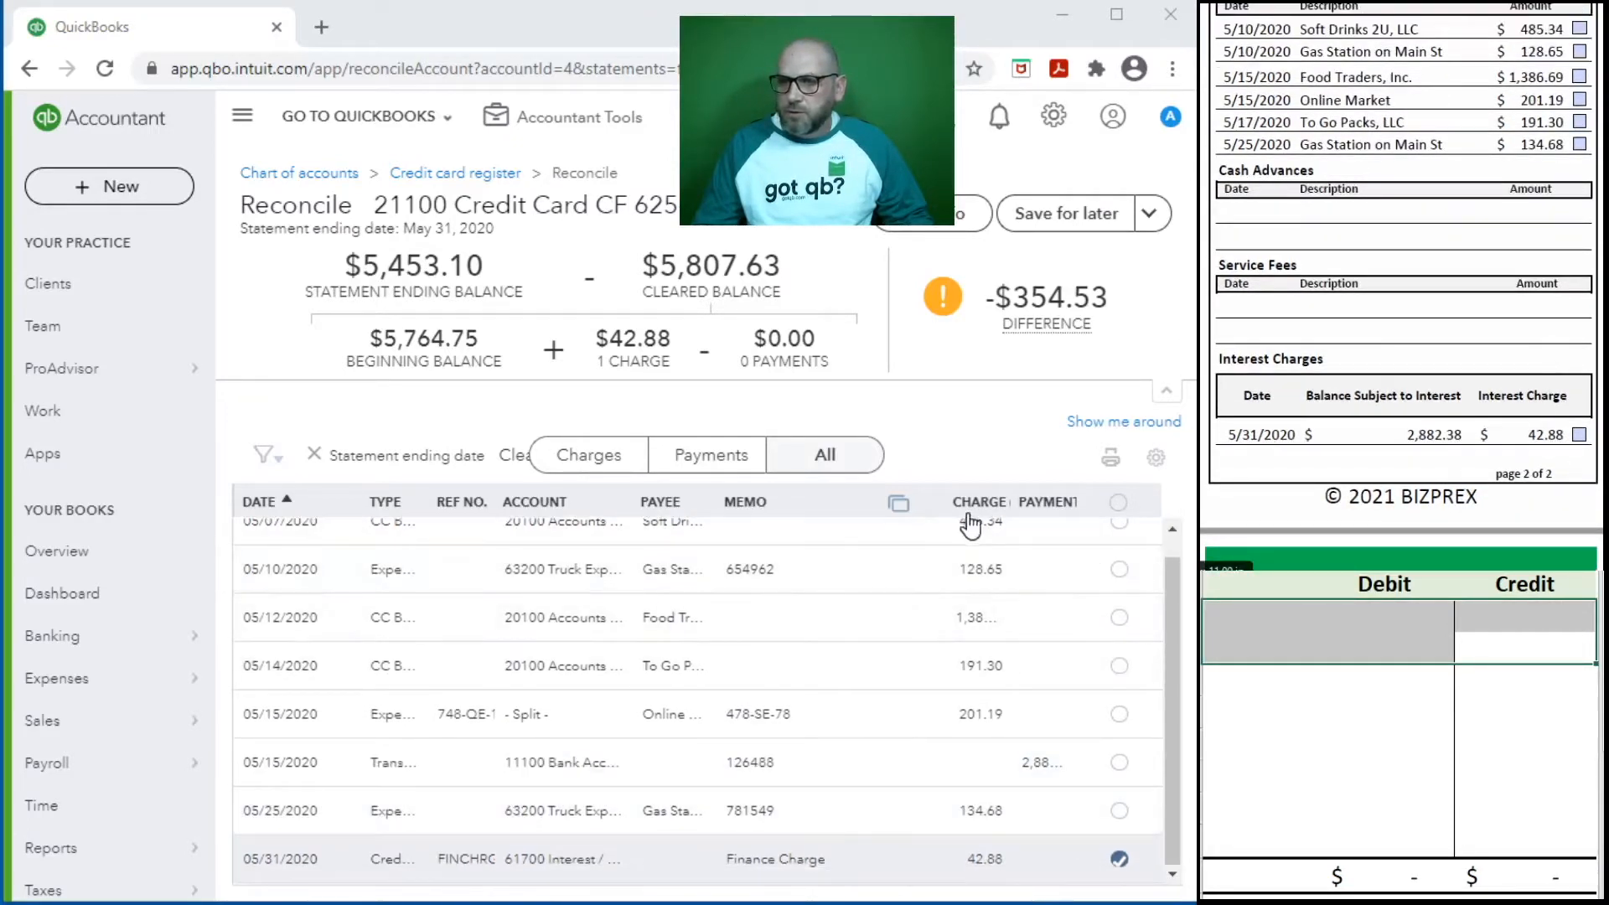
{"action": "left_click_drag", "start_coordinate": [936, 491], "coordinate": [890, 491]}
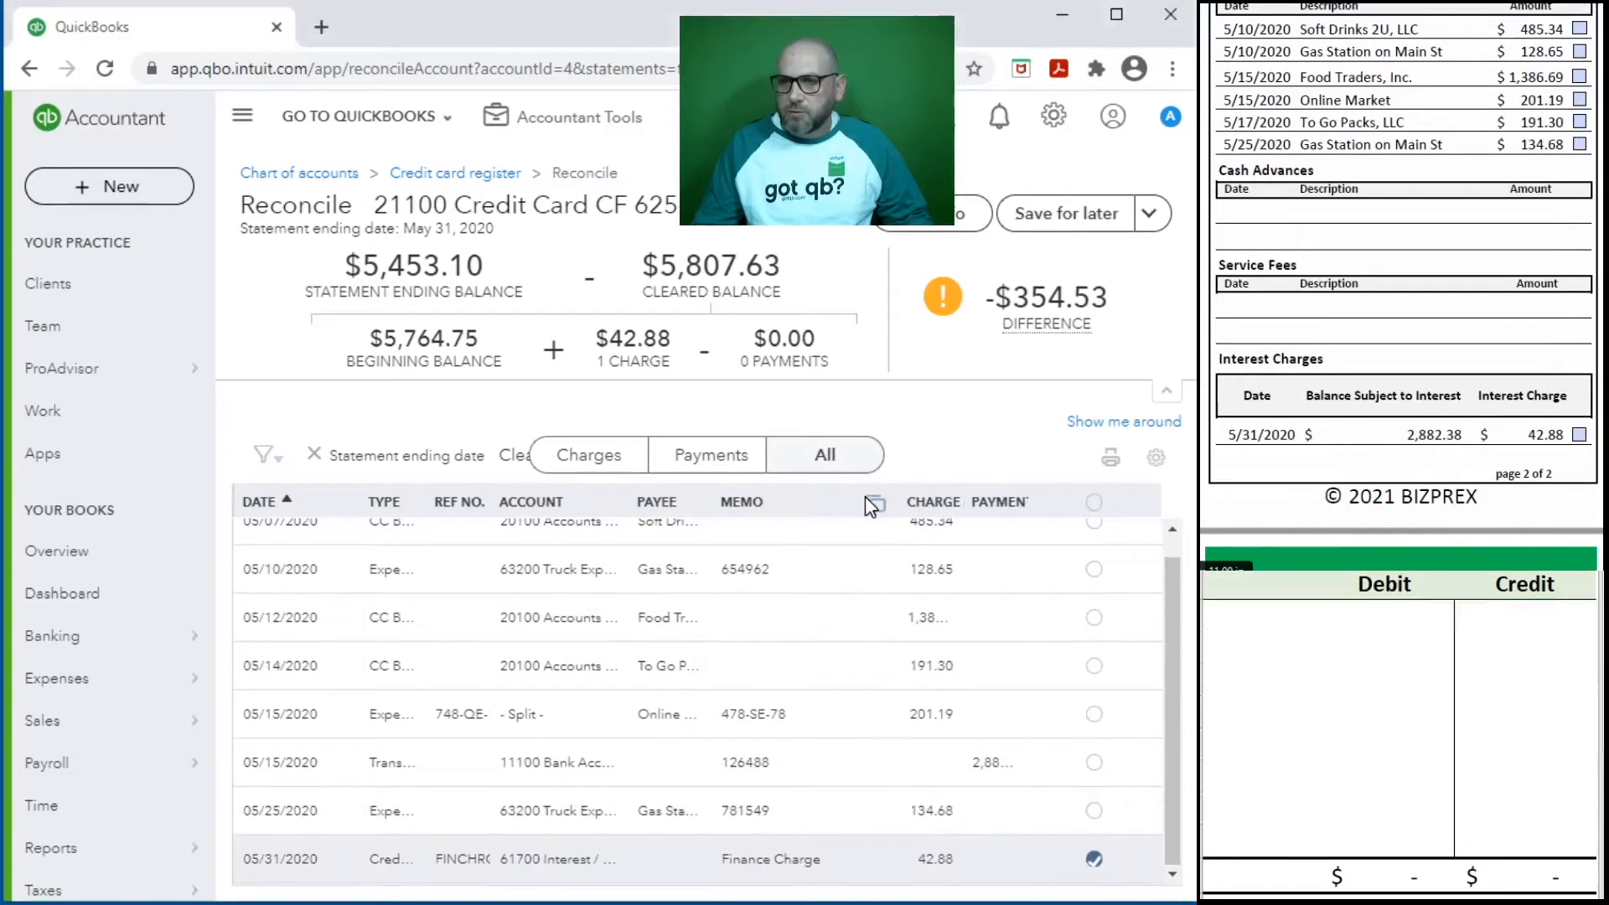
{"action": "left_click", "coordinate": [1012, 503]}
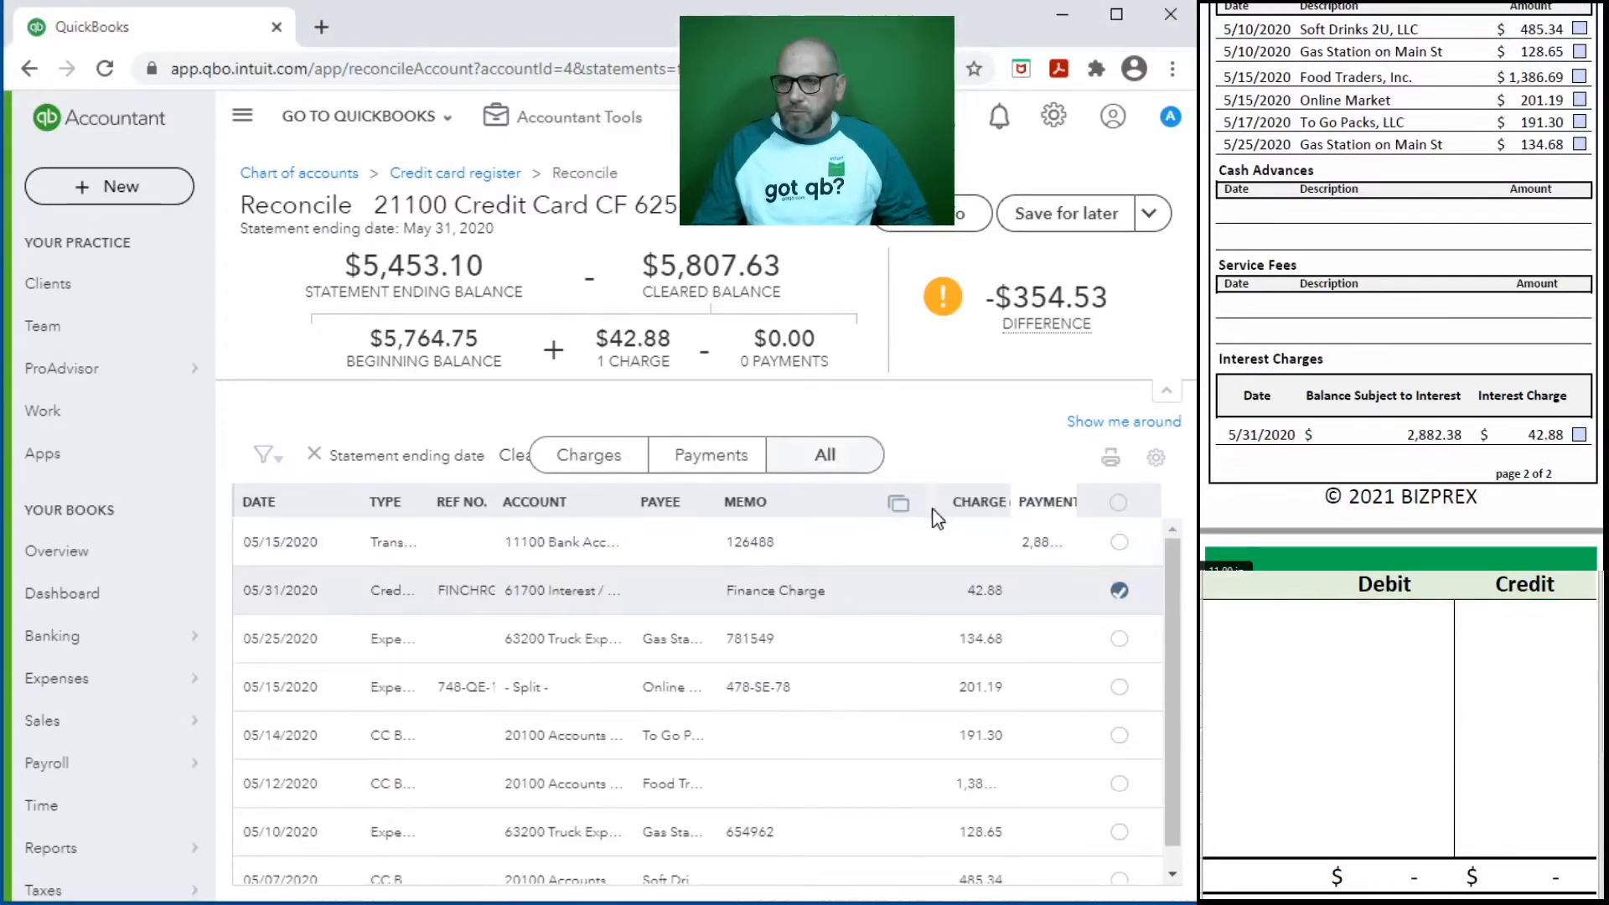
{"action": "left_click_drag", "start_coordinate": [938, 501], "coordinate": [868, 509]}
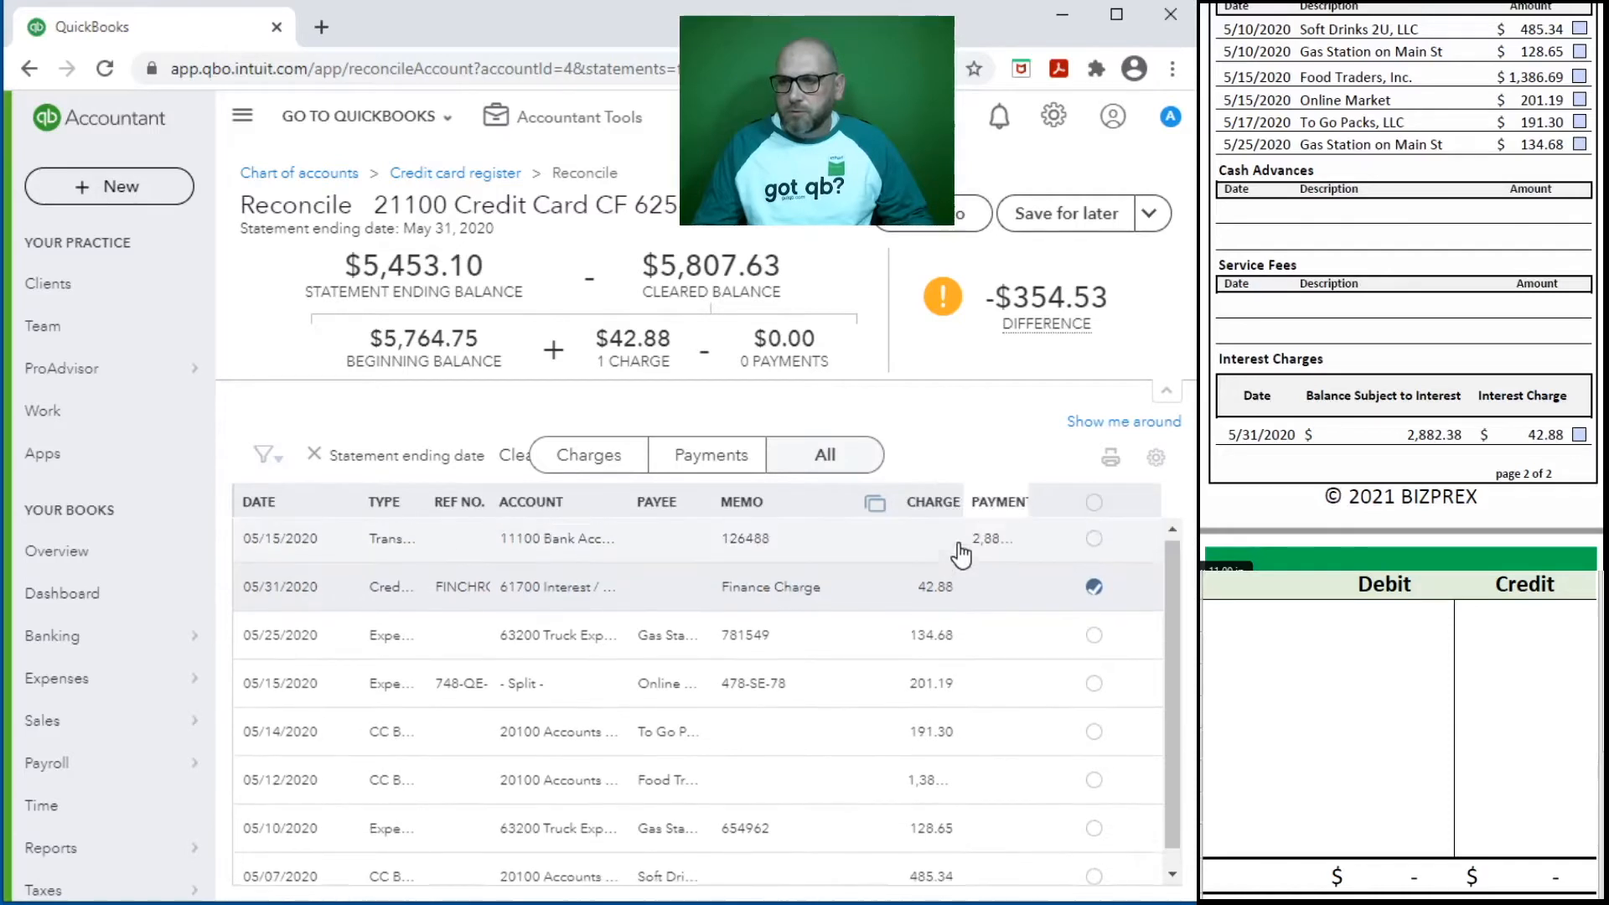
{"action": "left_click_drag", "start_coordinate": [942, 495], "coordinate": [1074, 494]}
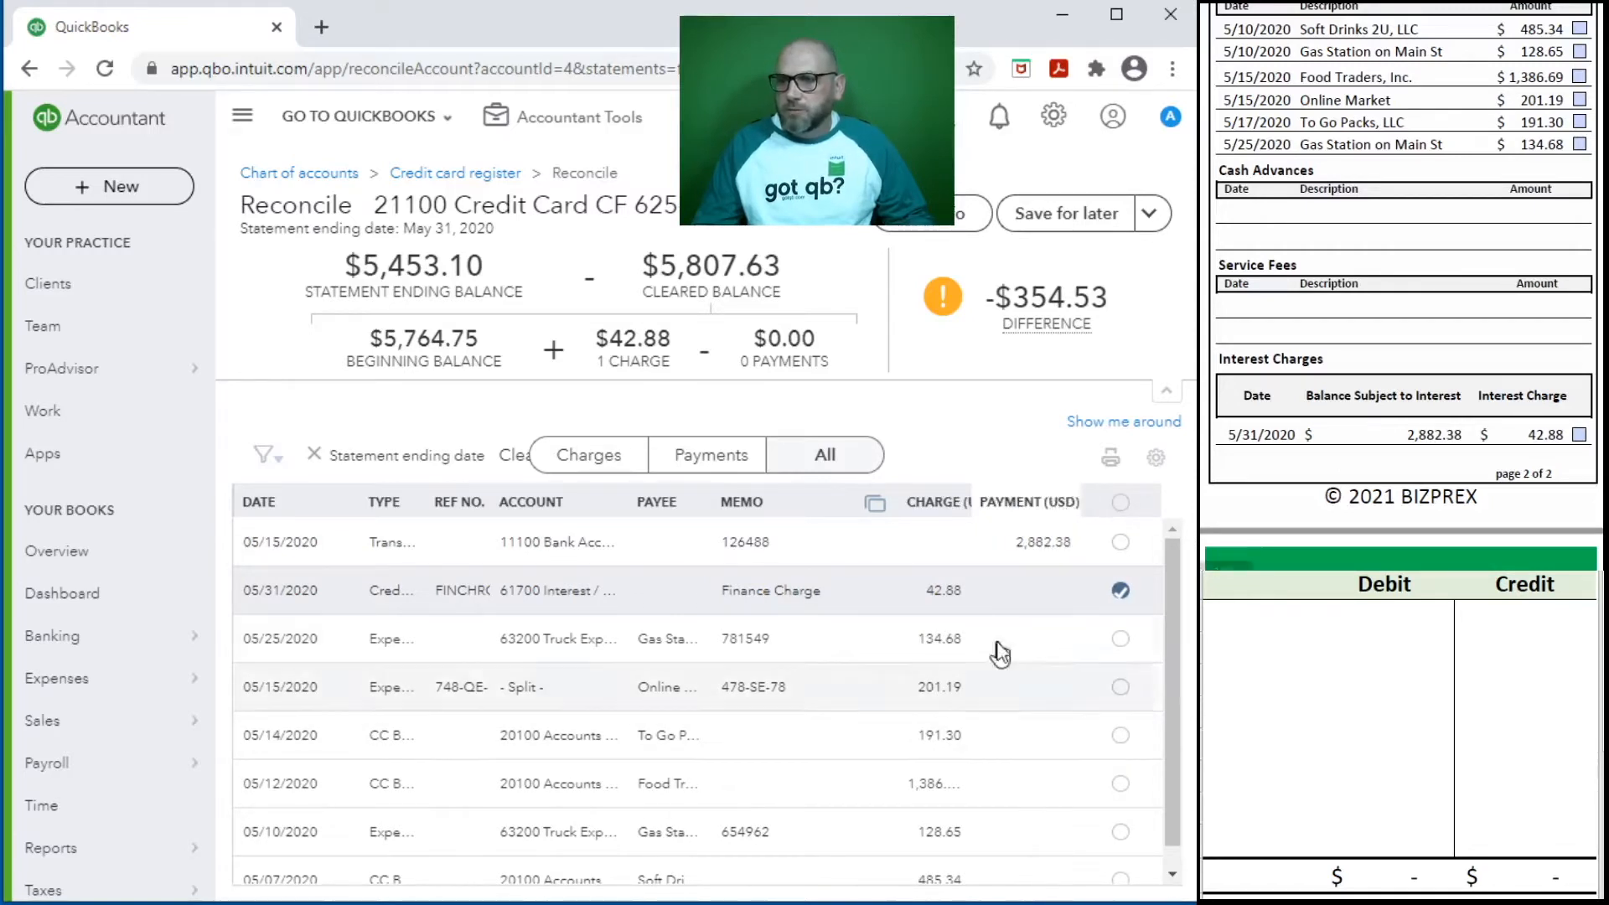
- Tick the 42.88 interest charge on the statement, and mark the 1,386.69 Food Traders charge on both the statement and the reconciliation list
{"action": "left_click", "coordinate": [1578, 437]}
{"action": "scroll", "coordinate": [1546, 344], "scroll_direction": "up", "scroll_amount": 2}
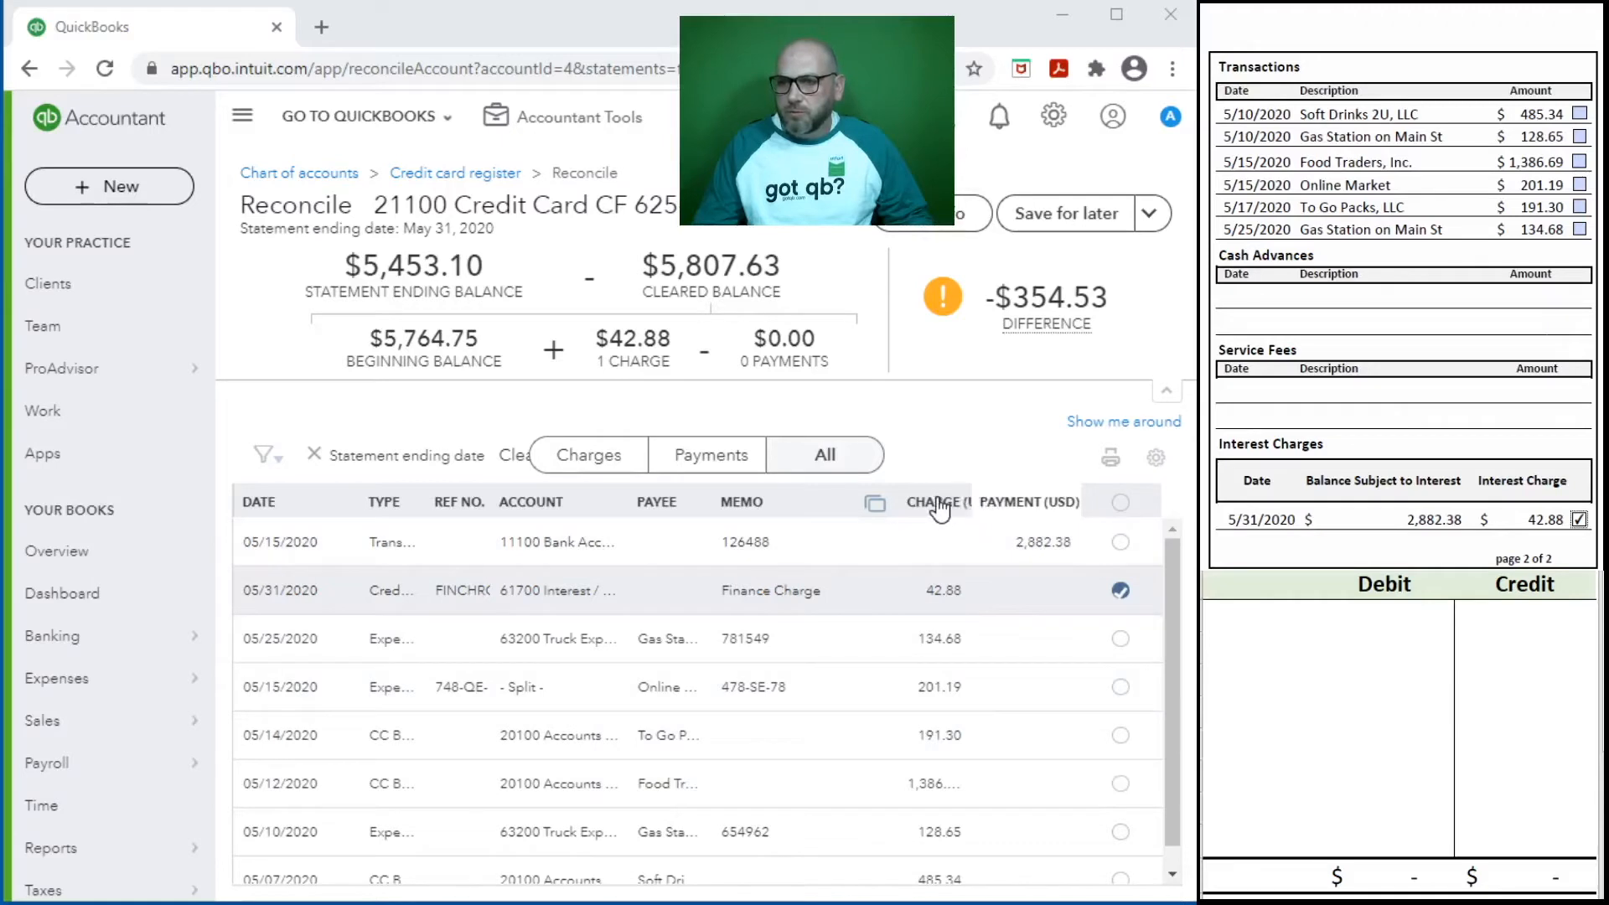
{"action": "left_click_drag", "start_coordinate": [959, 501], "coordinate": [968, 500]}
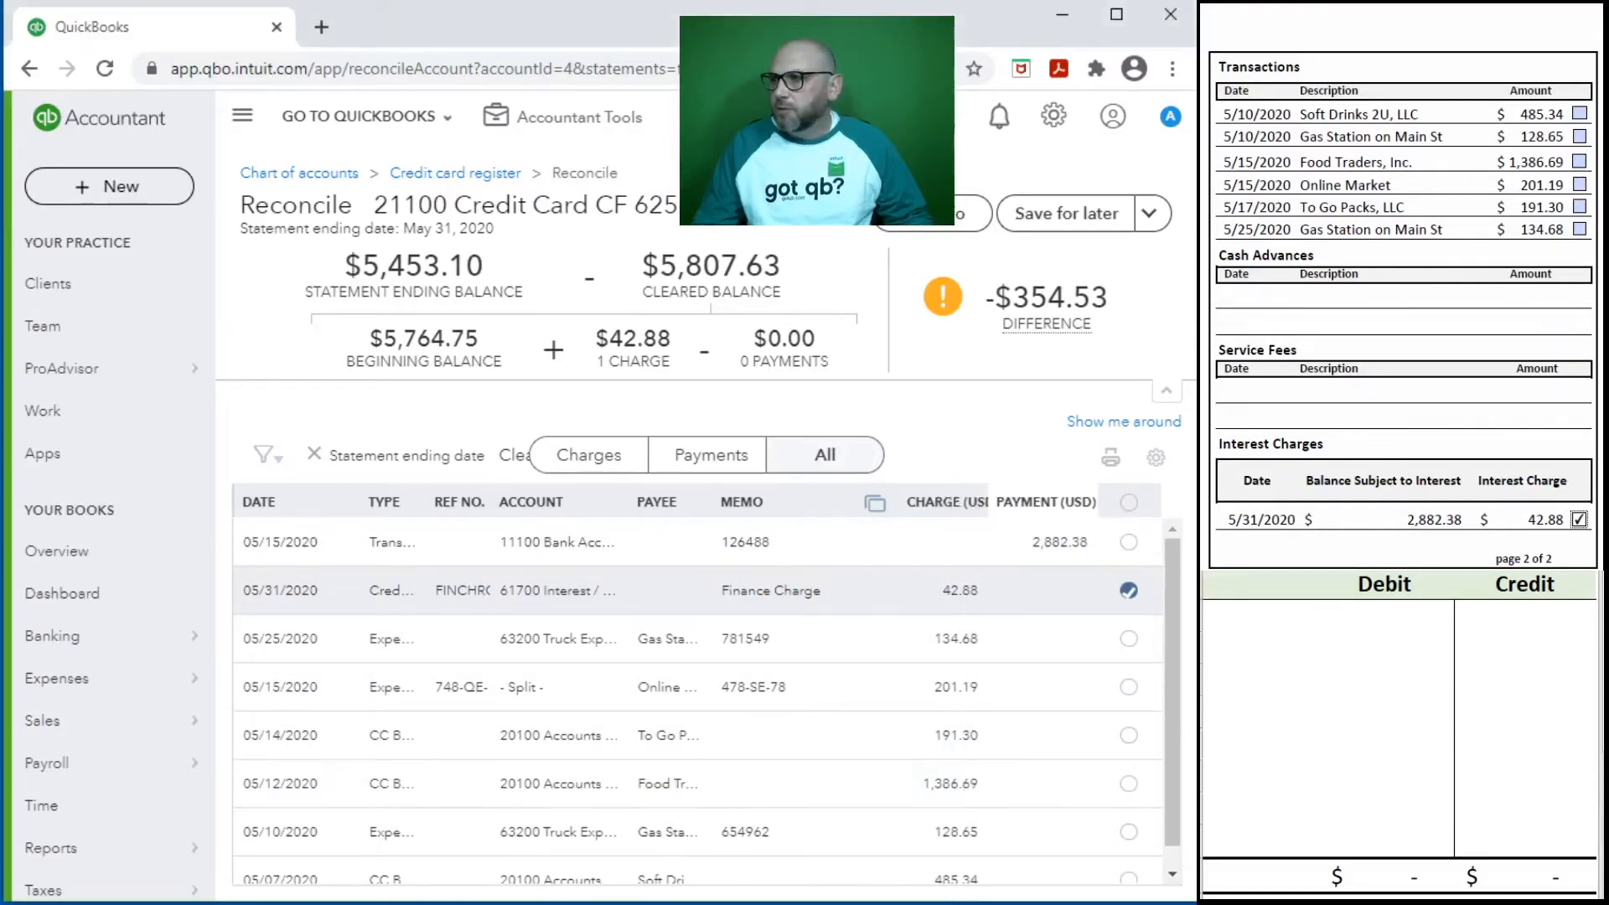
{"action": "left_click", "coordinate": [1579, 161]}
{"action": "left_click", "coordinate": [1129, 784]}
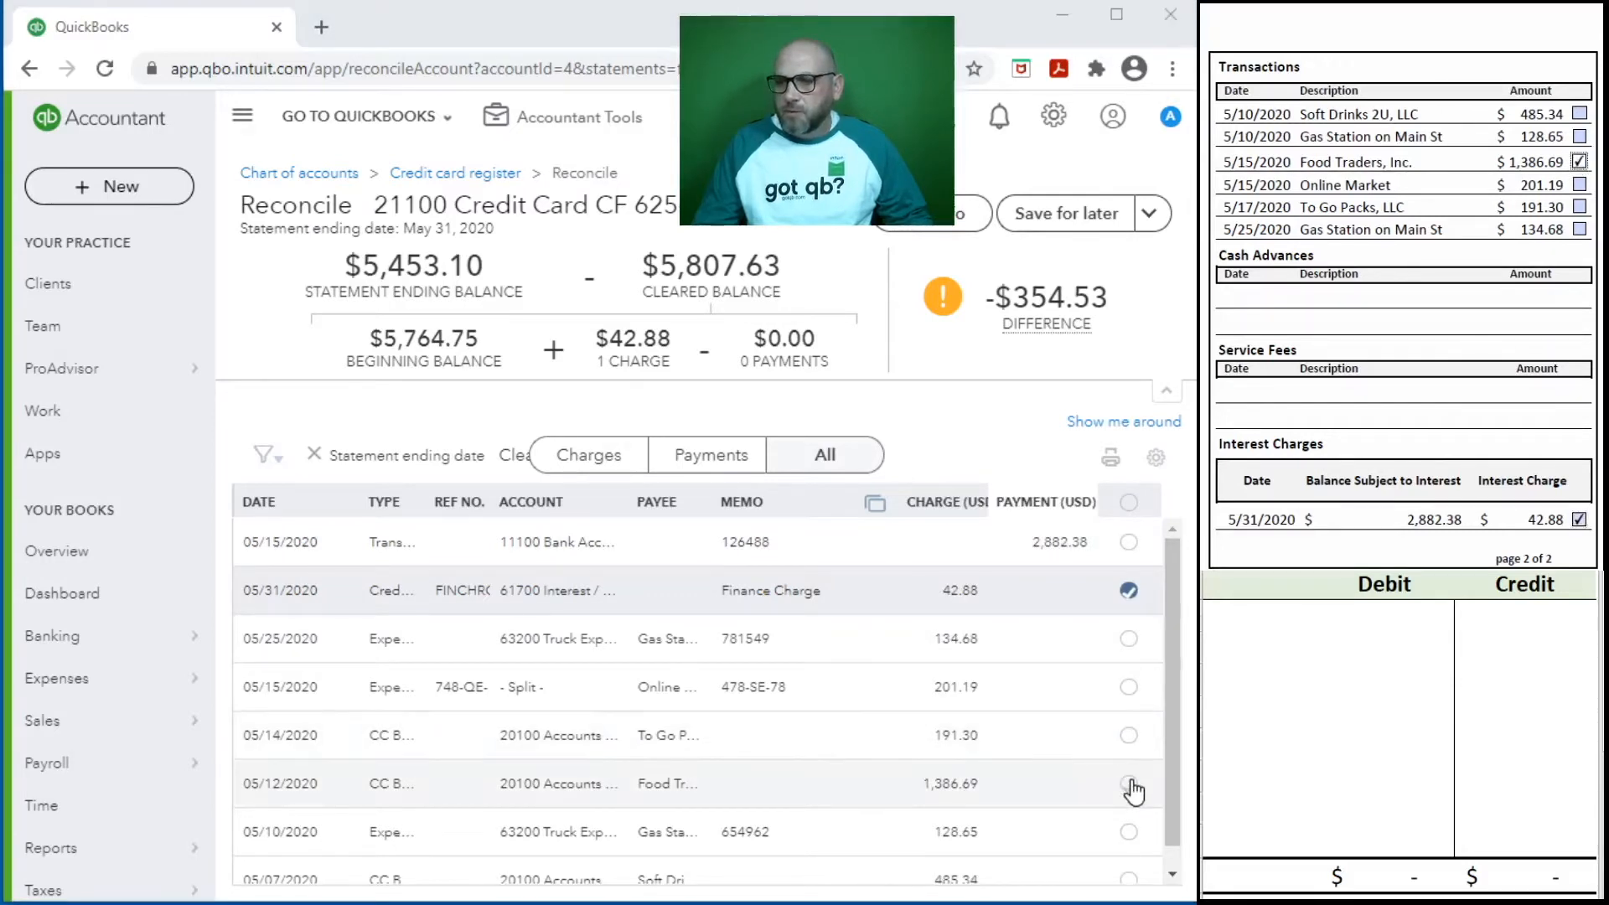
- Mark the 485.34 Soft Drinks 2U and 128.65 Gas Station charges on both the statement and the reconciliation list, and widen the Charge column
{"action": "left_click", "coordinate": [1578, 114]}
{"action": "scroll", "coordinate": [1089, 729], "scroll_direction": "down", "scroll_amount": 1}
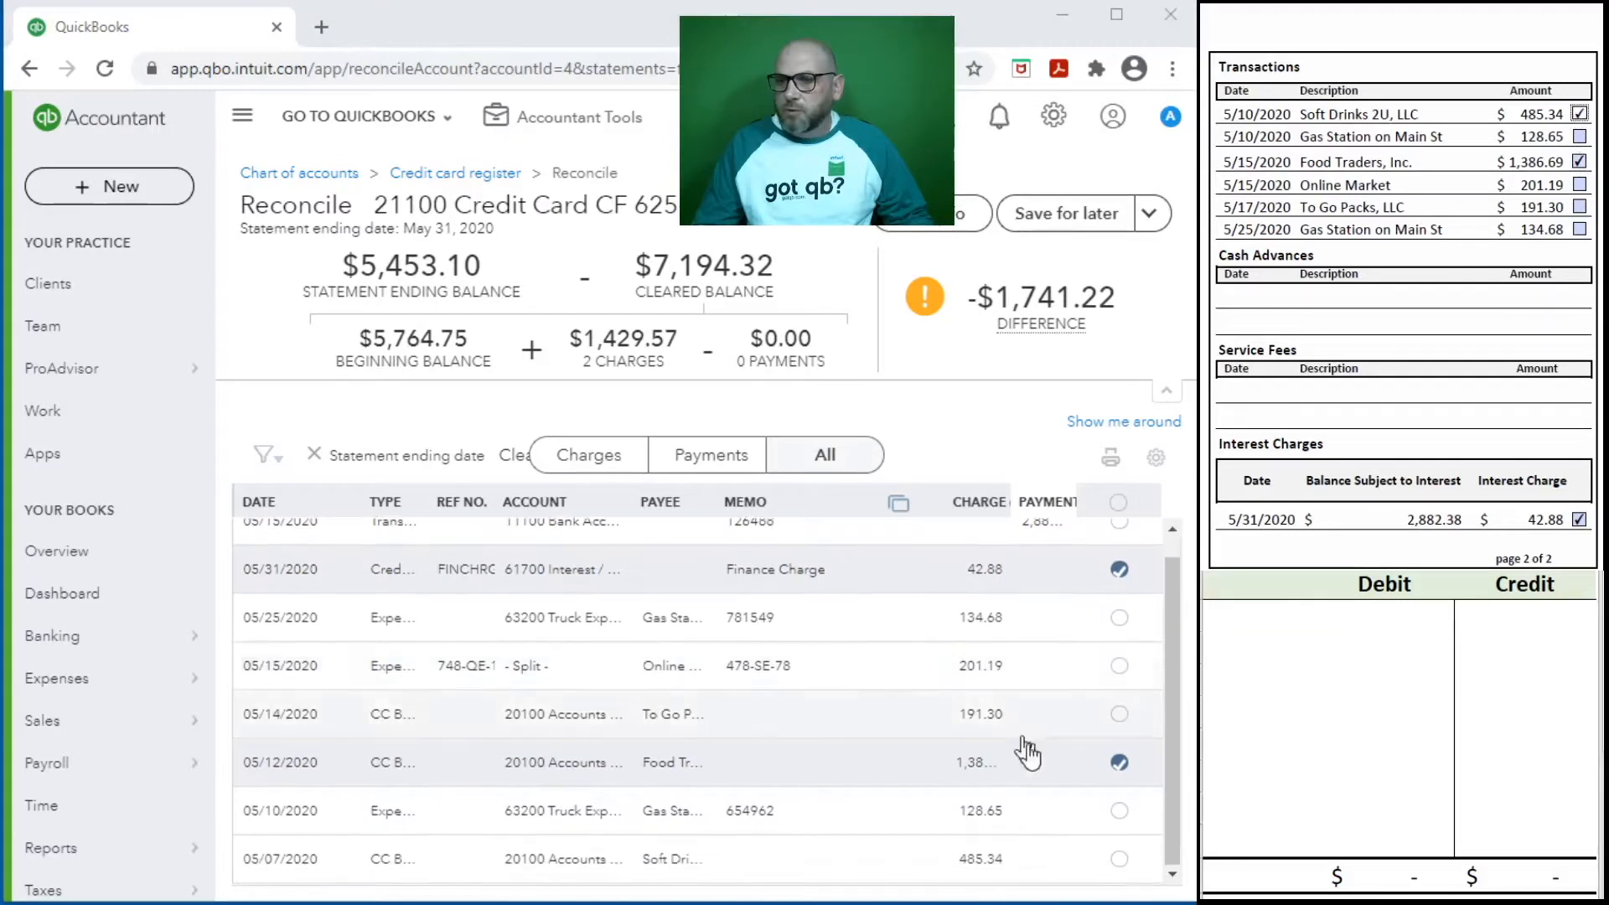
{"action": "left_click", "coordinate": [1119, 860]}
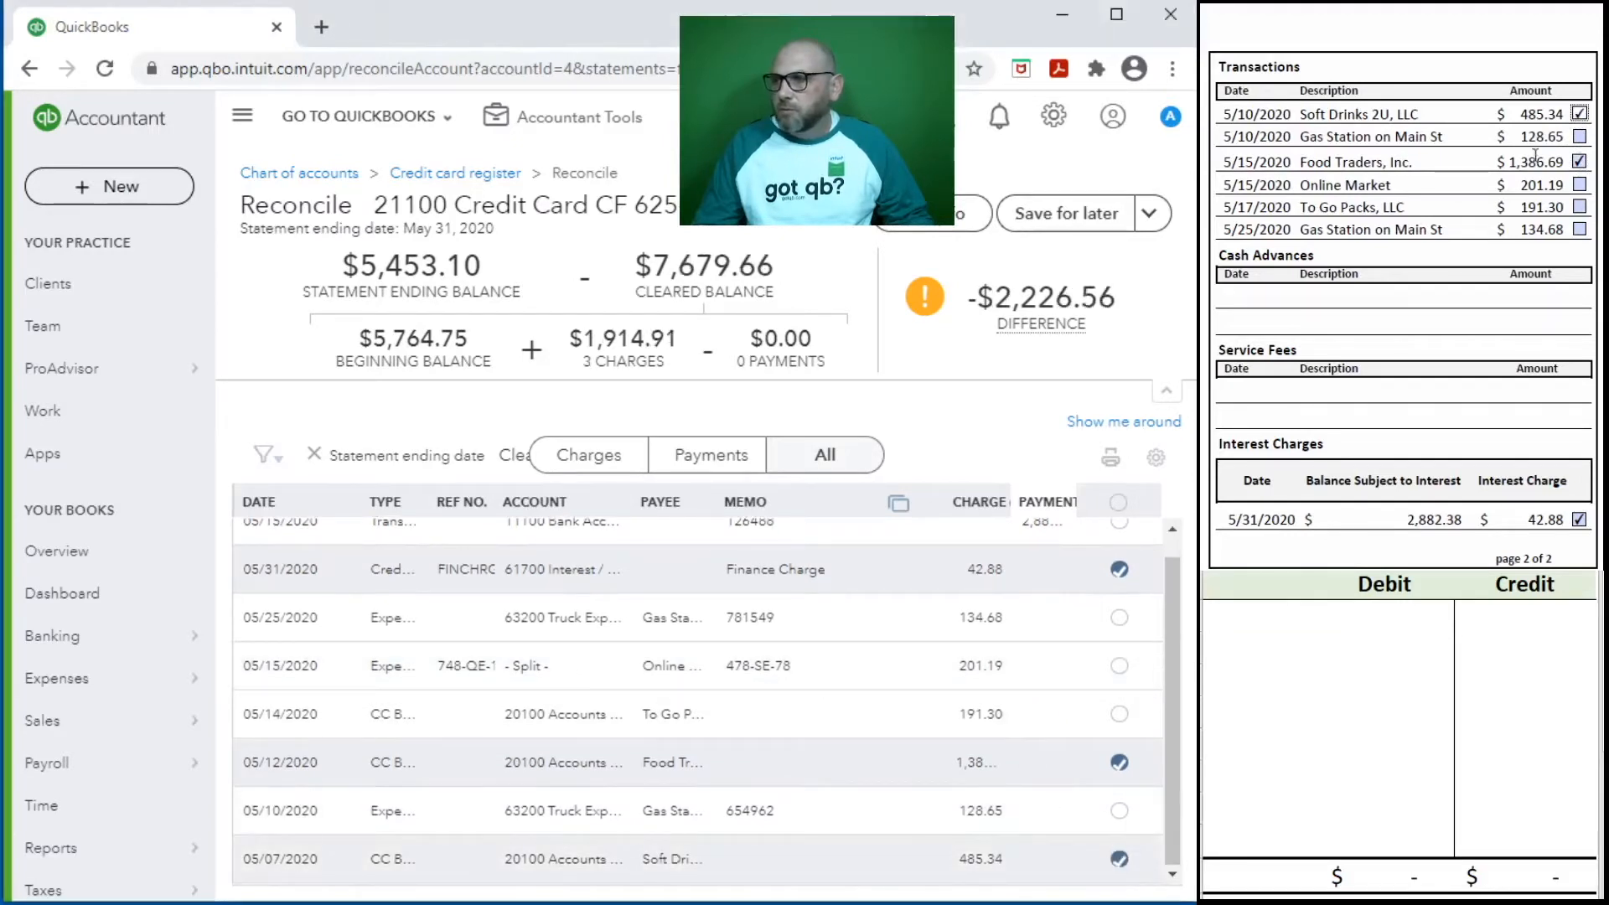
{"action": "left_click", "coordinate": [1578, 137]}
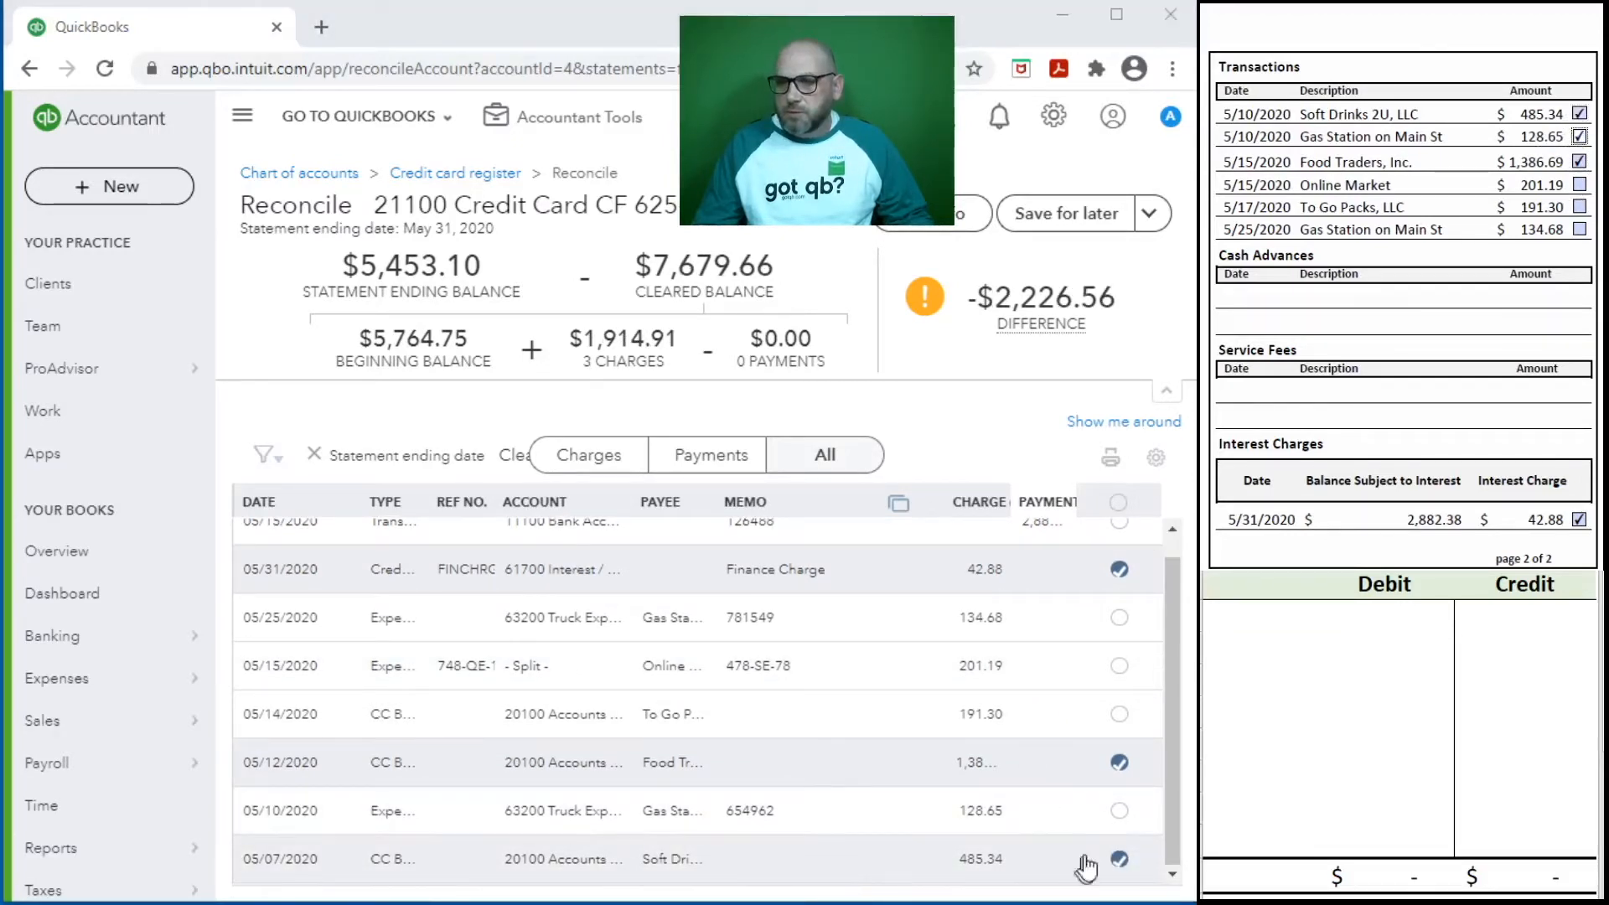
{"action": "left_click", "coordinate": [1120, 811]}
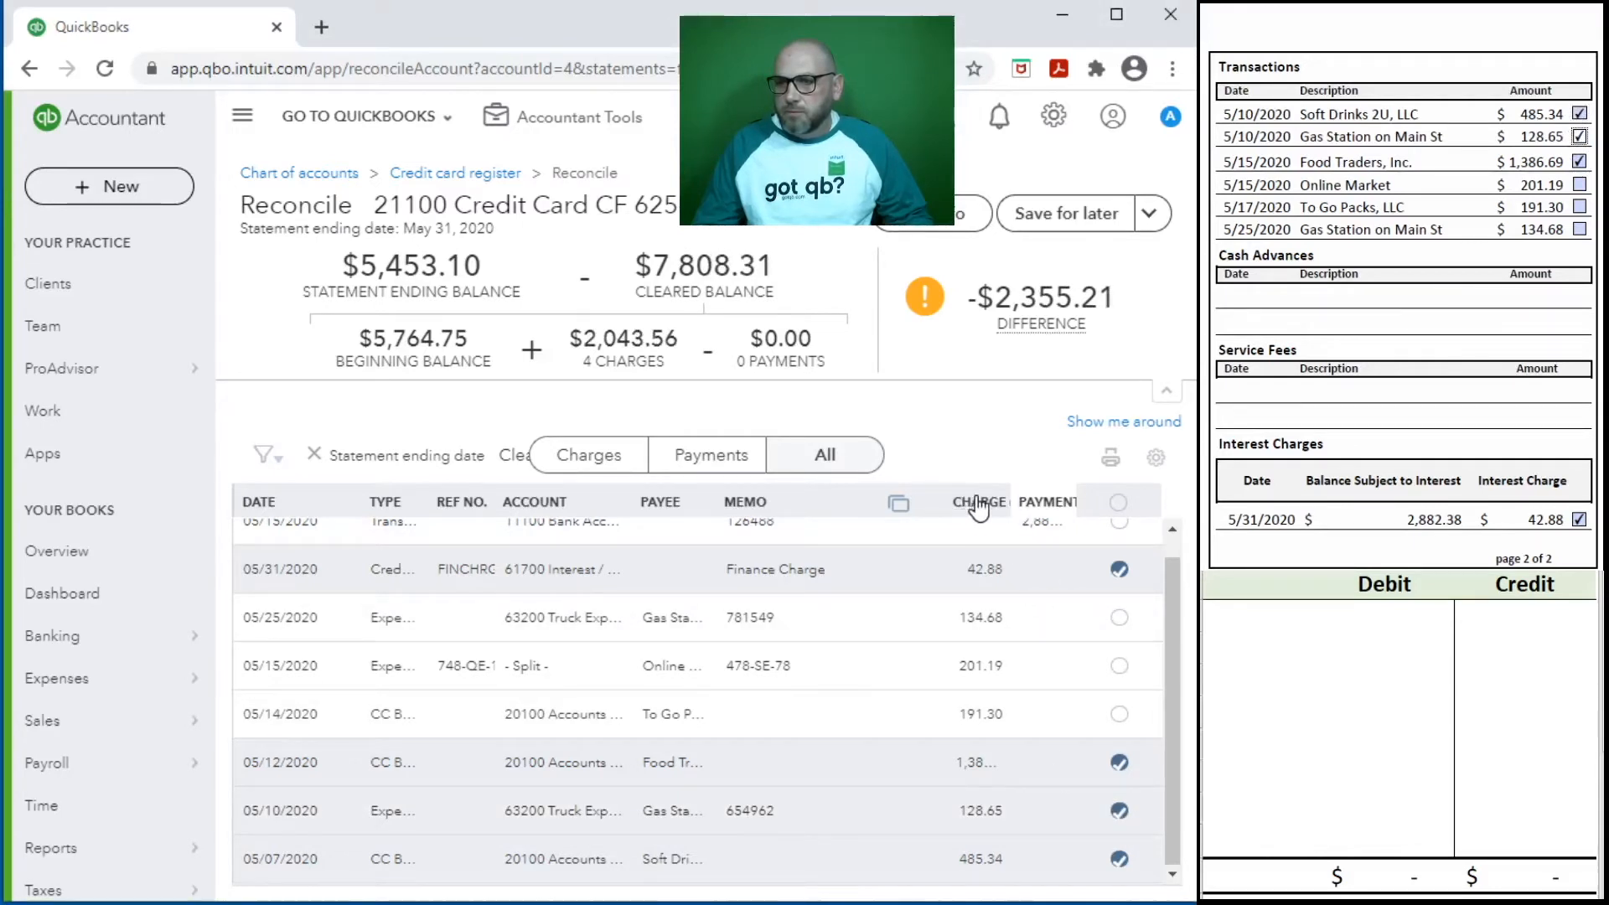
{"action": "left_click_drag", "start_coordinate": [992, 493], "coordinate": [1026, 494]}
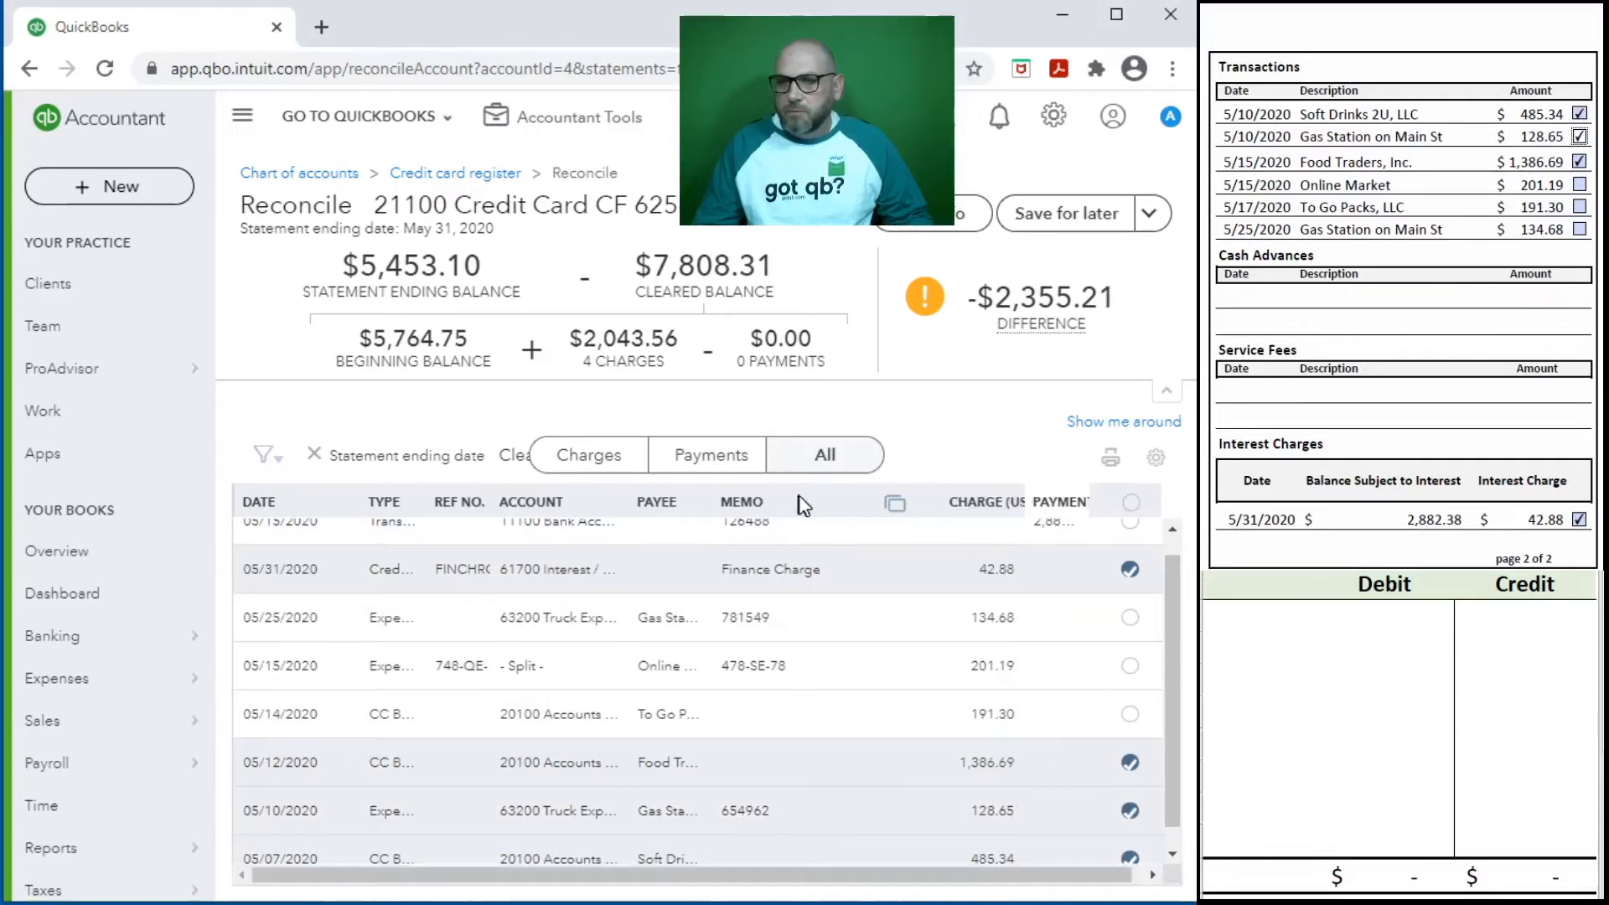
- Widen the Payment column and mark the 191.30 To Go Packs, 201.19 Online Market and 134.68 Gas Station charges on both the statement and the list
{"action": "left_click_drag", "start_coordinate": [851, 496], "coordinate": [773, 499]}
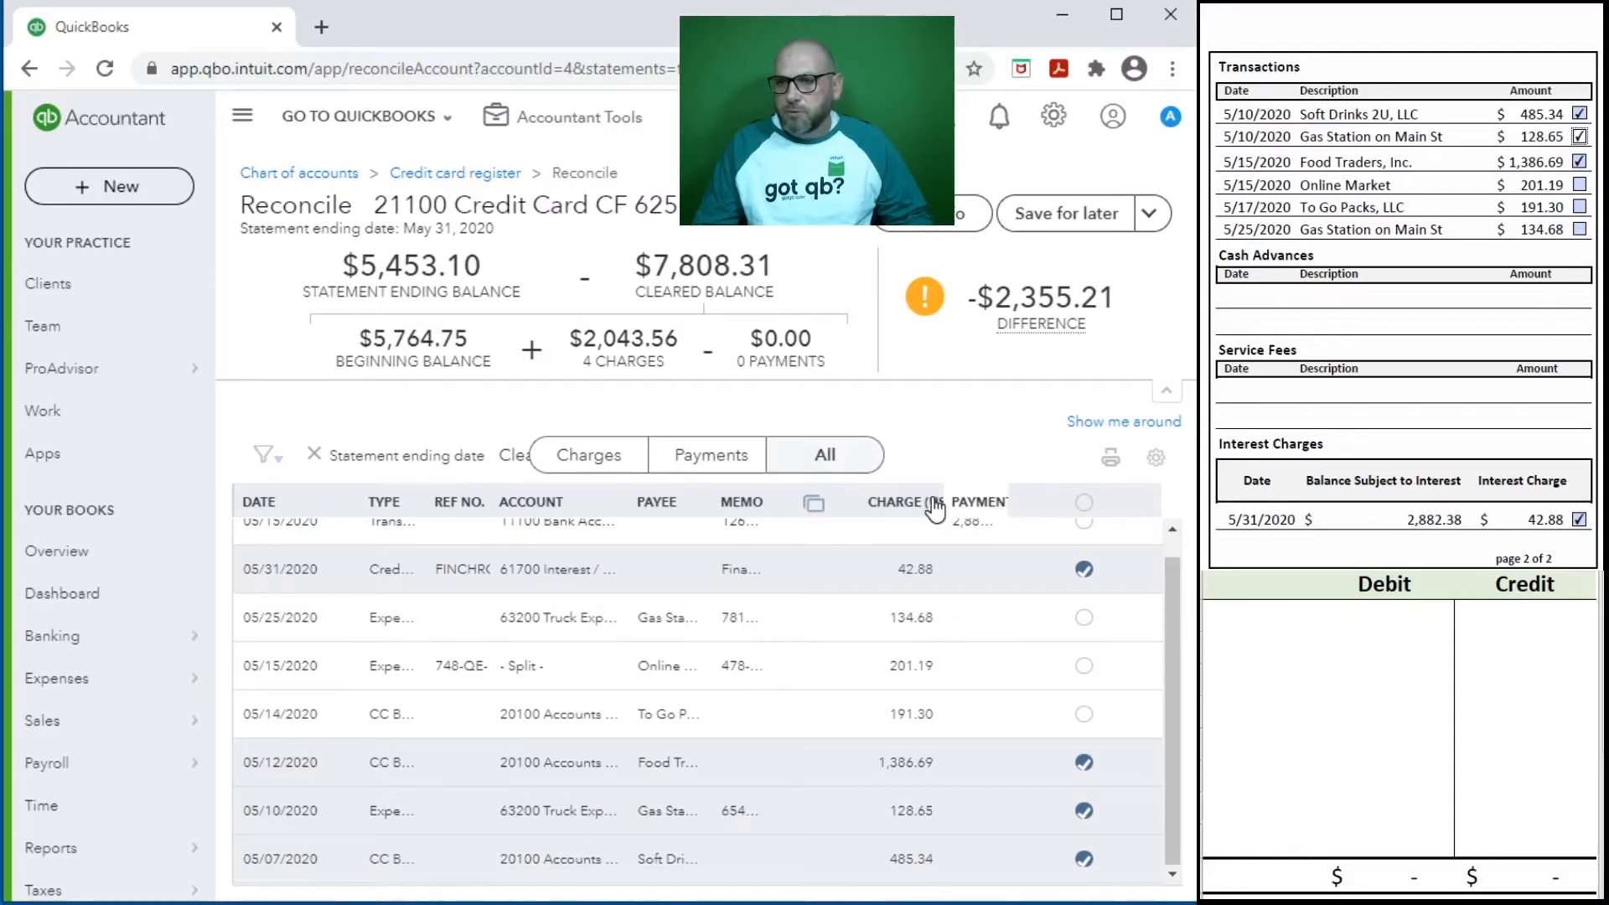
{"action": "left_click_drag", "start_coordinate": [988, 496], "coordinate": [1034, 500]}
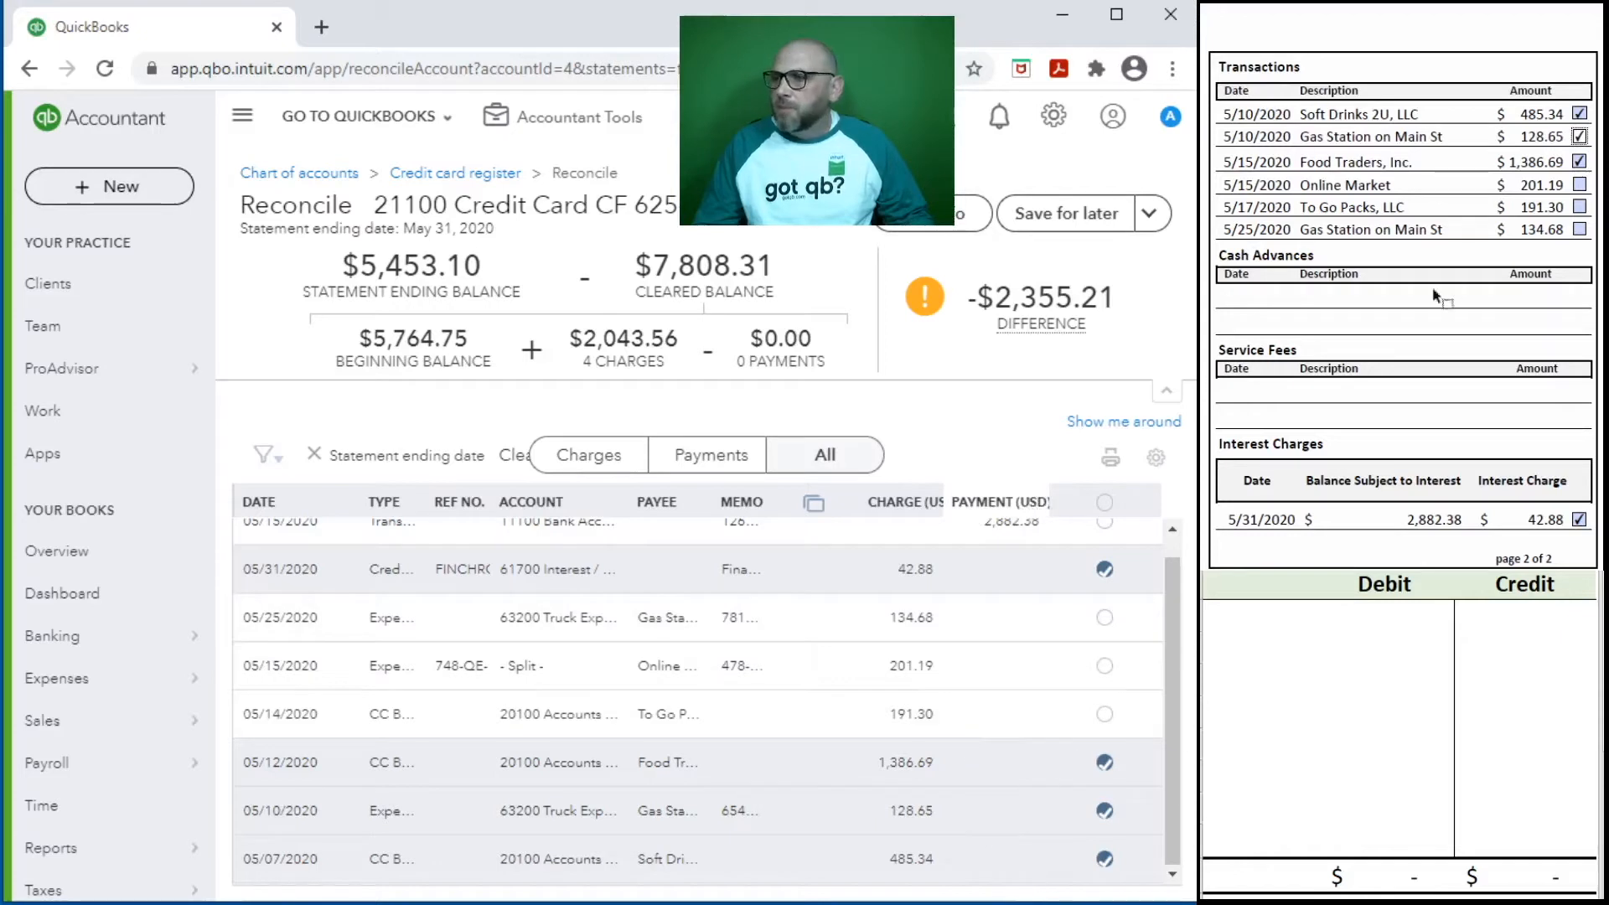
{"action": "left_click", "coordinate": [1105, 715]}
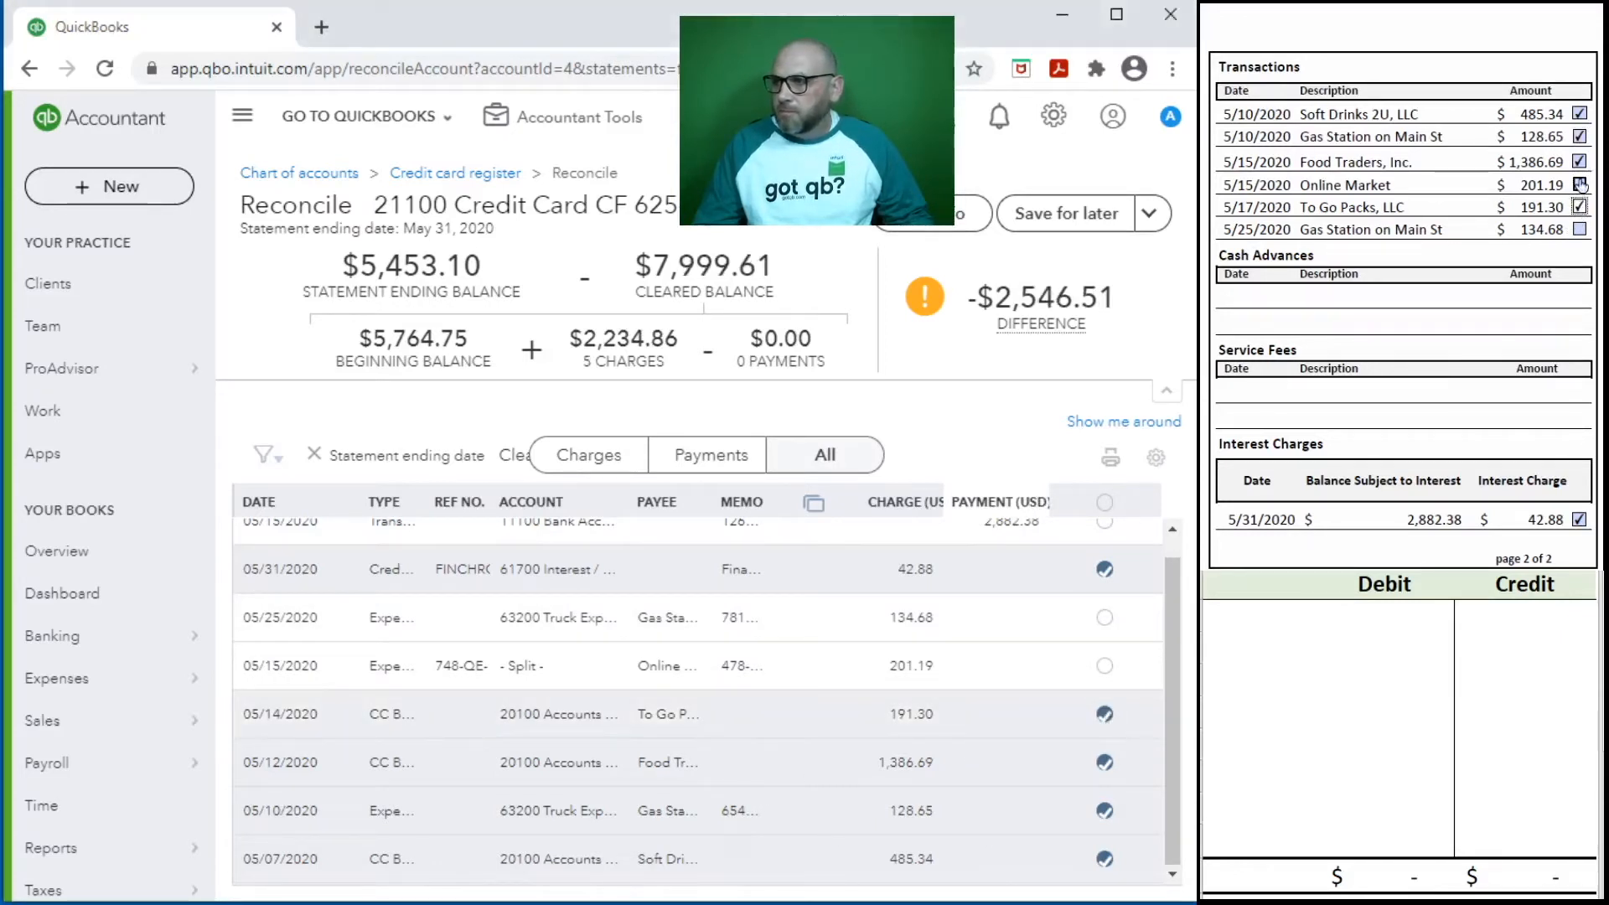
{"action": "left_click", "coordinate": [1104, 666]}
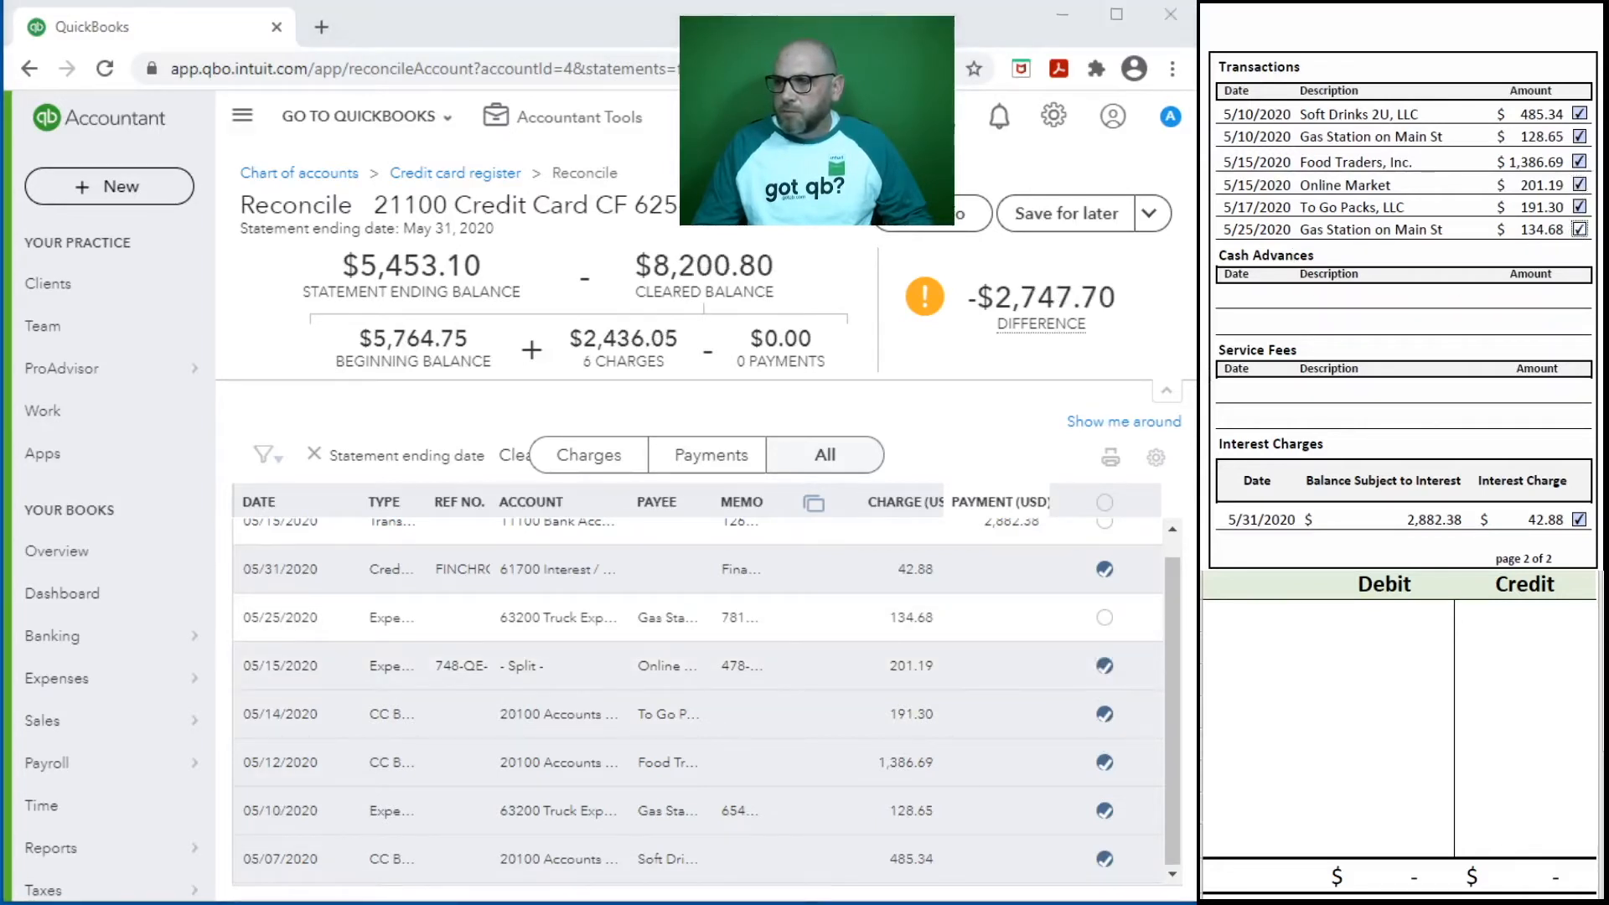
{"action": "left_click", "coordinate": [1105, 618]}
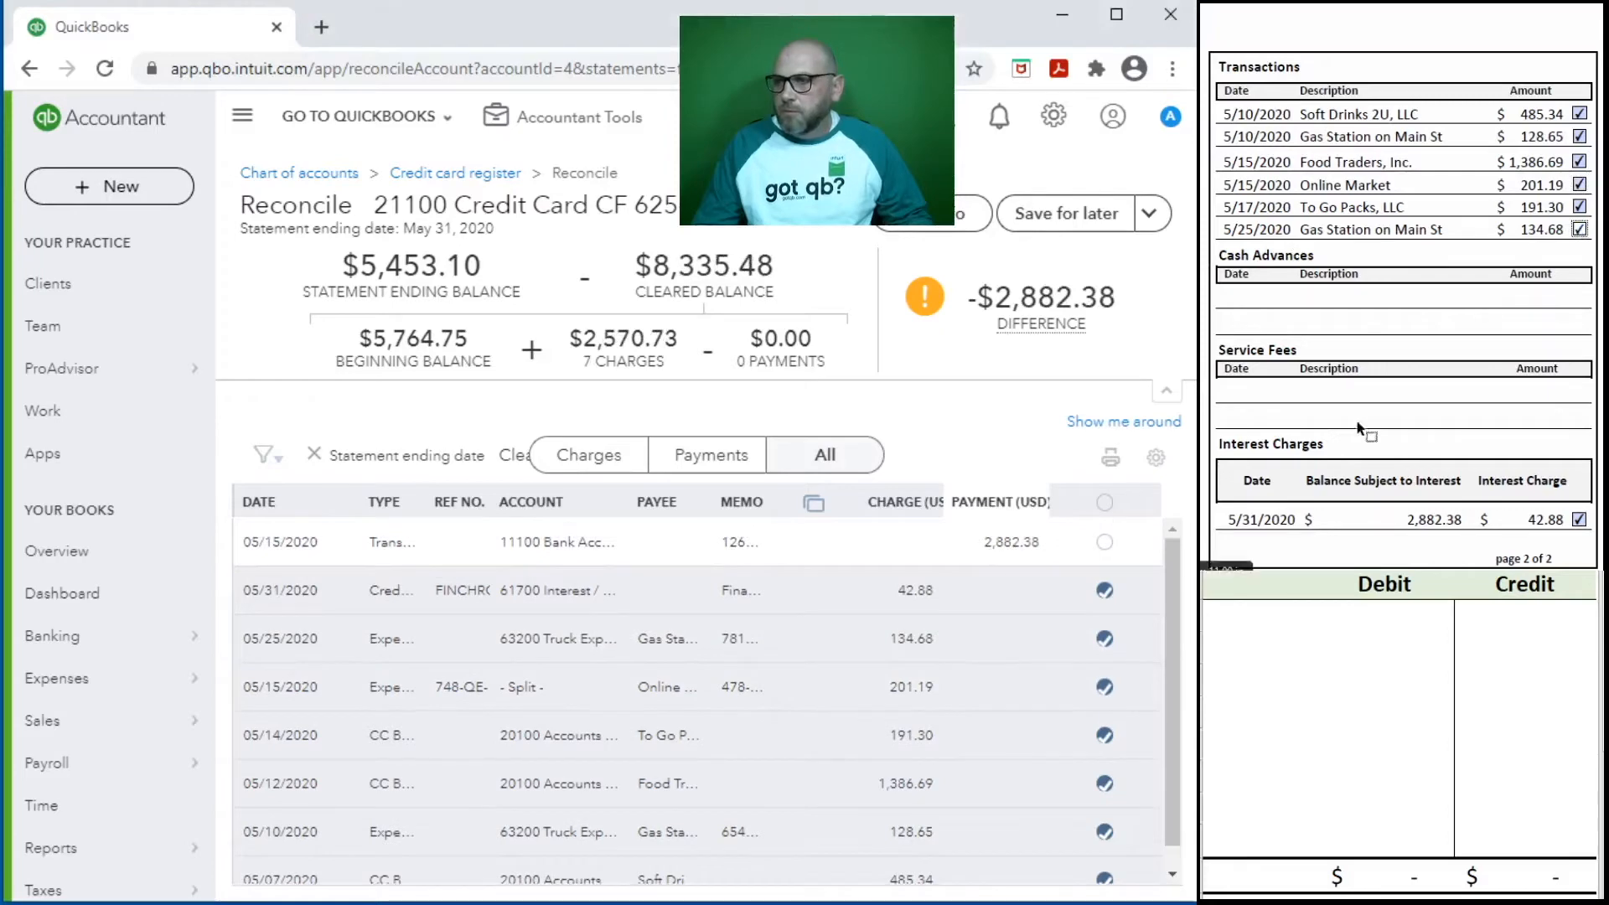
- Mark the 2,882.38 bank transfer payment on both the statement and the reconciliation list, and finish the credit card reconciliation
{"action": "scroll", "coordinate": [1367, 394], "scroll_direction": "up", "scroll_amount": 10}
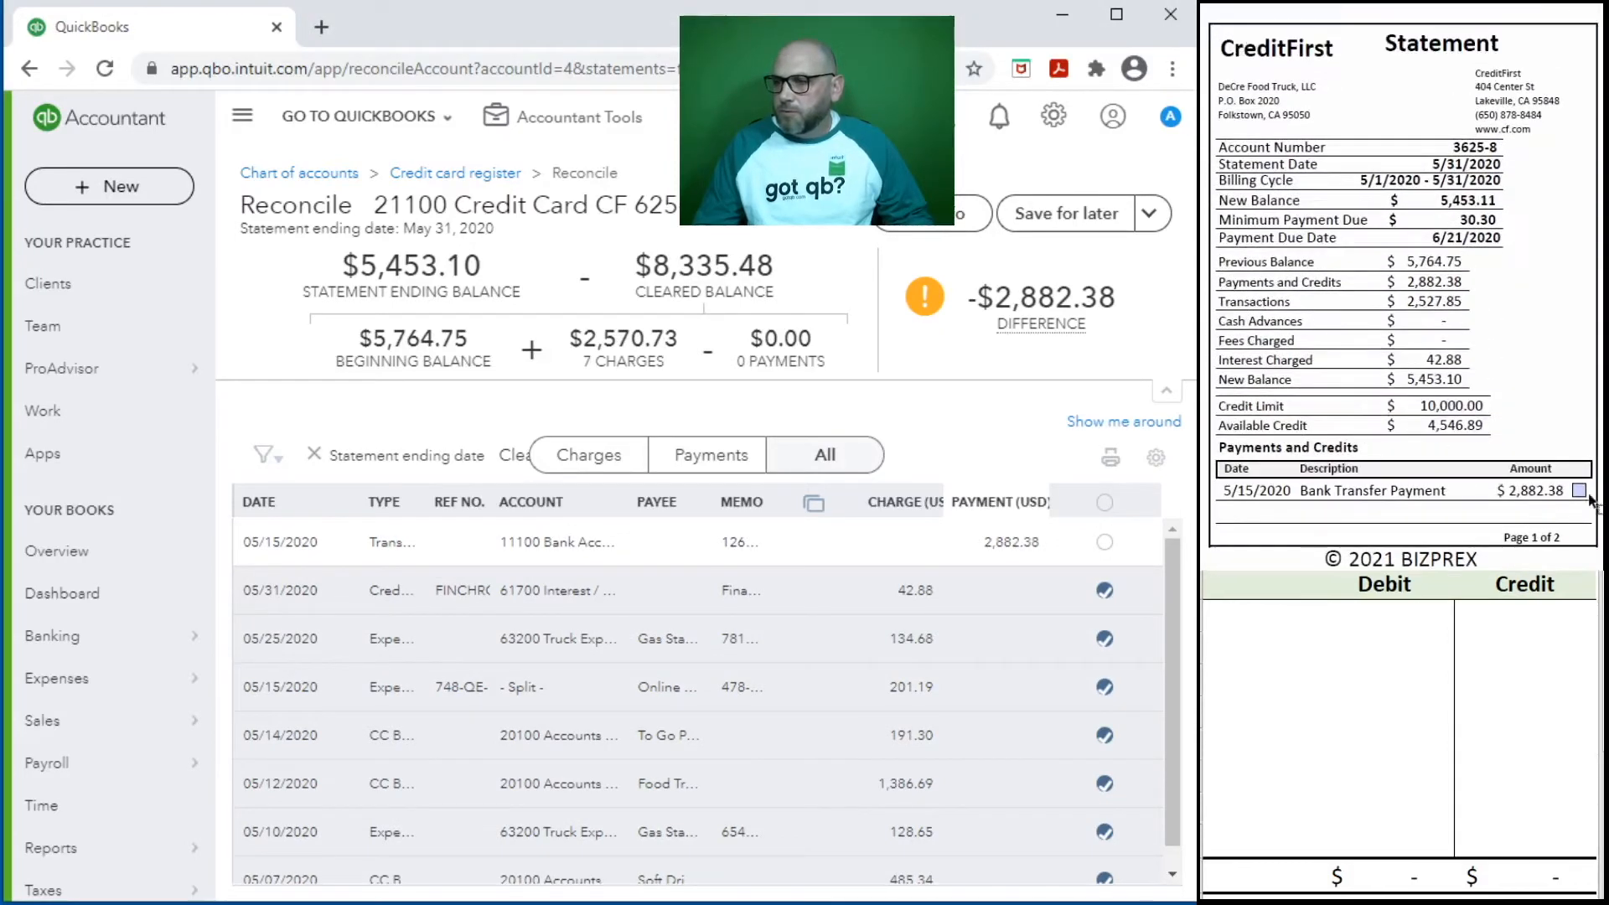
{"action": "left_click", "coordinate": [1578, 492]}
{"action": "left_click", "coordinate": [1104, 542]}
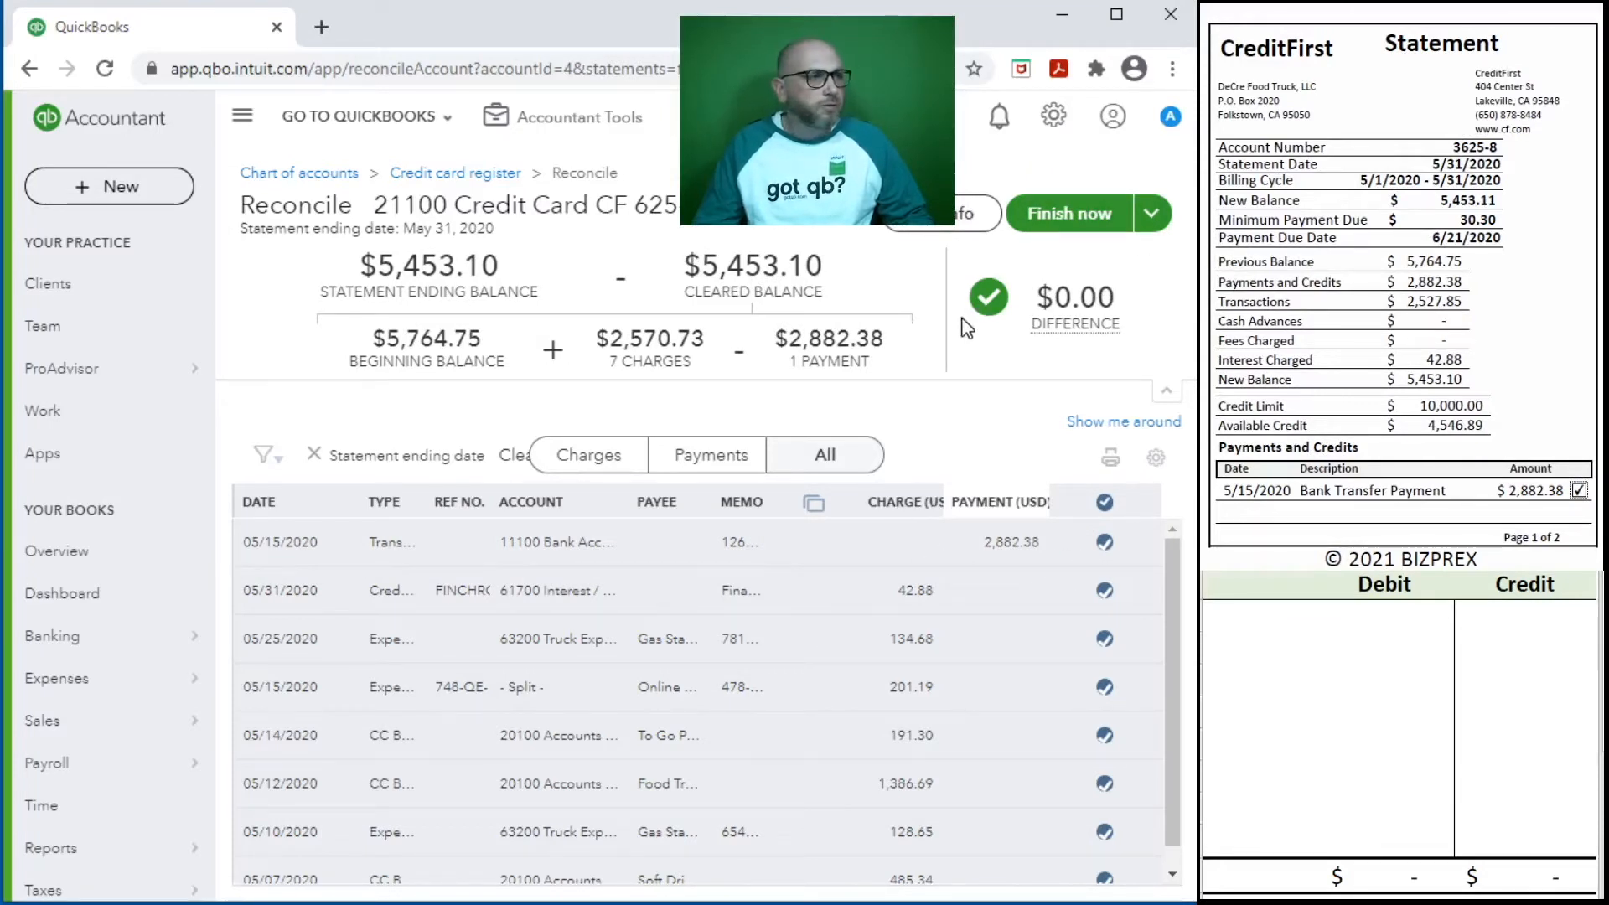
{"action": "left_click", "coordinate": [1083, 219]}
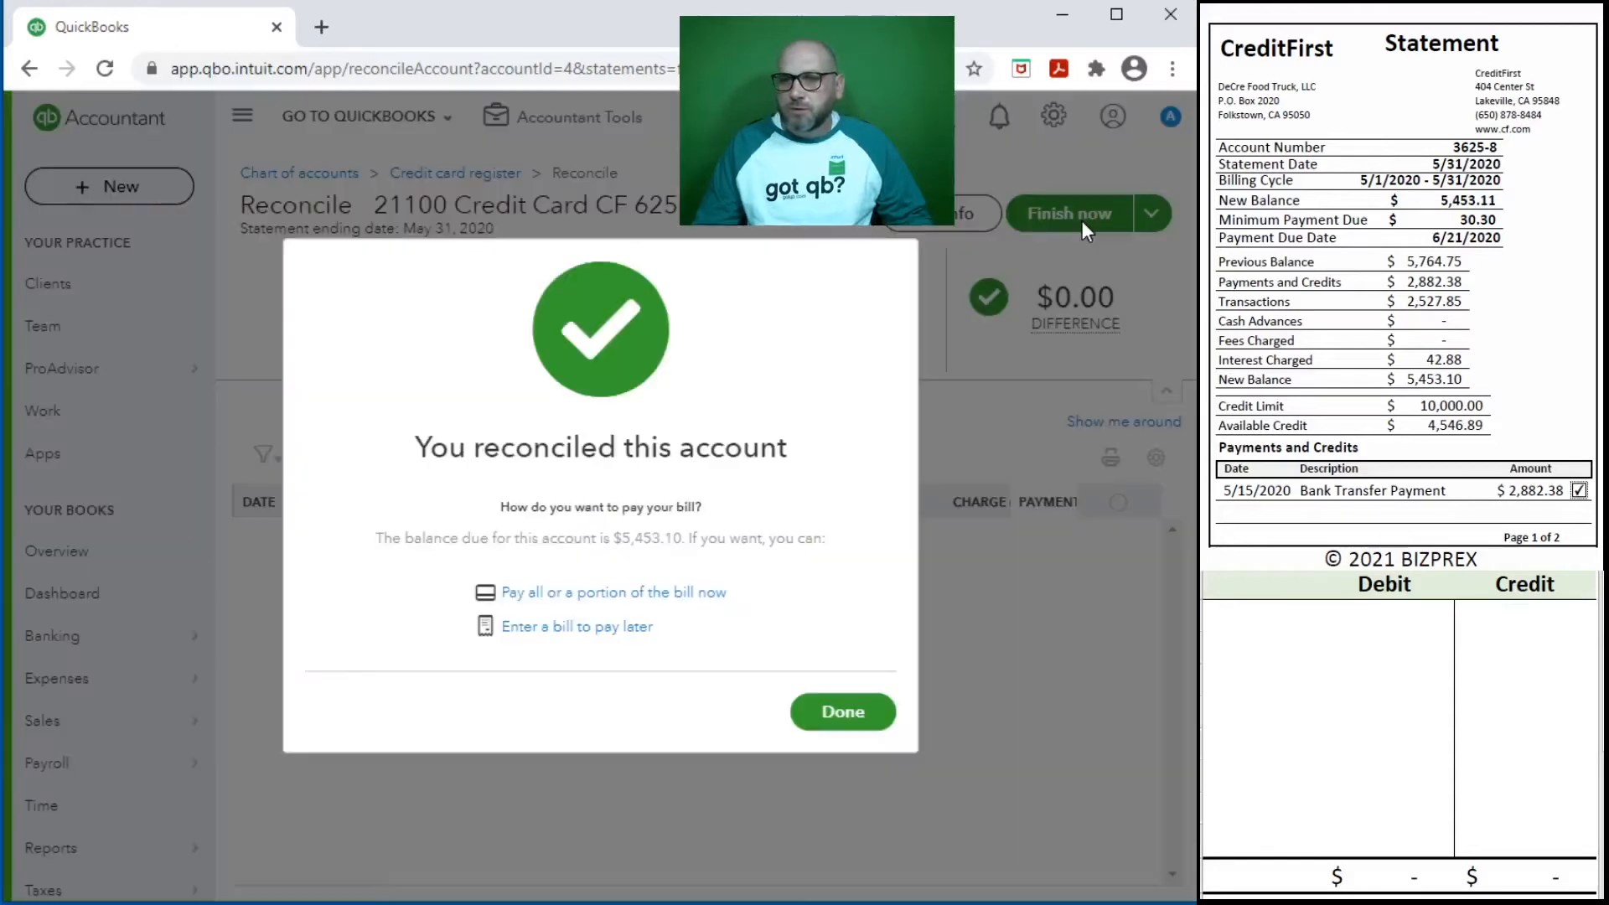
{"action": "left_click", "coordinate": [853, 717]}
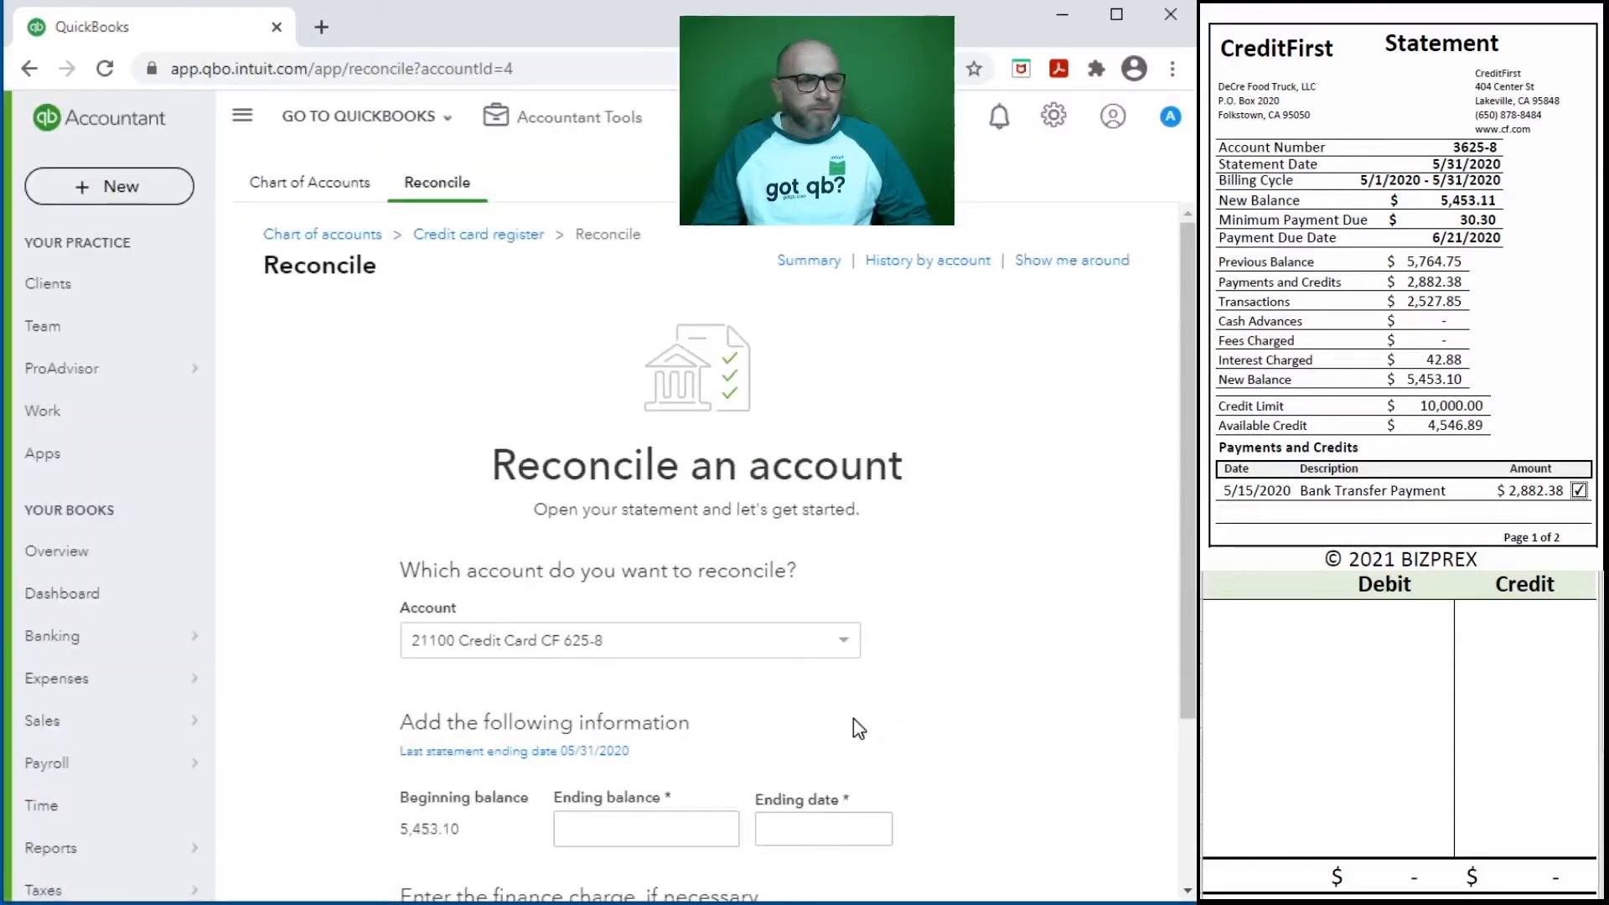
- Open the 21100 credit card report from the reconciliation summary and compare its cleared charges and payments with the CreditFirst statement
{"action": "left_click", "coordinate": [806, 263]}
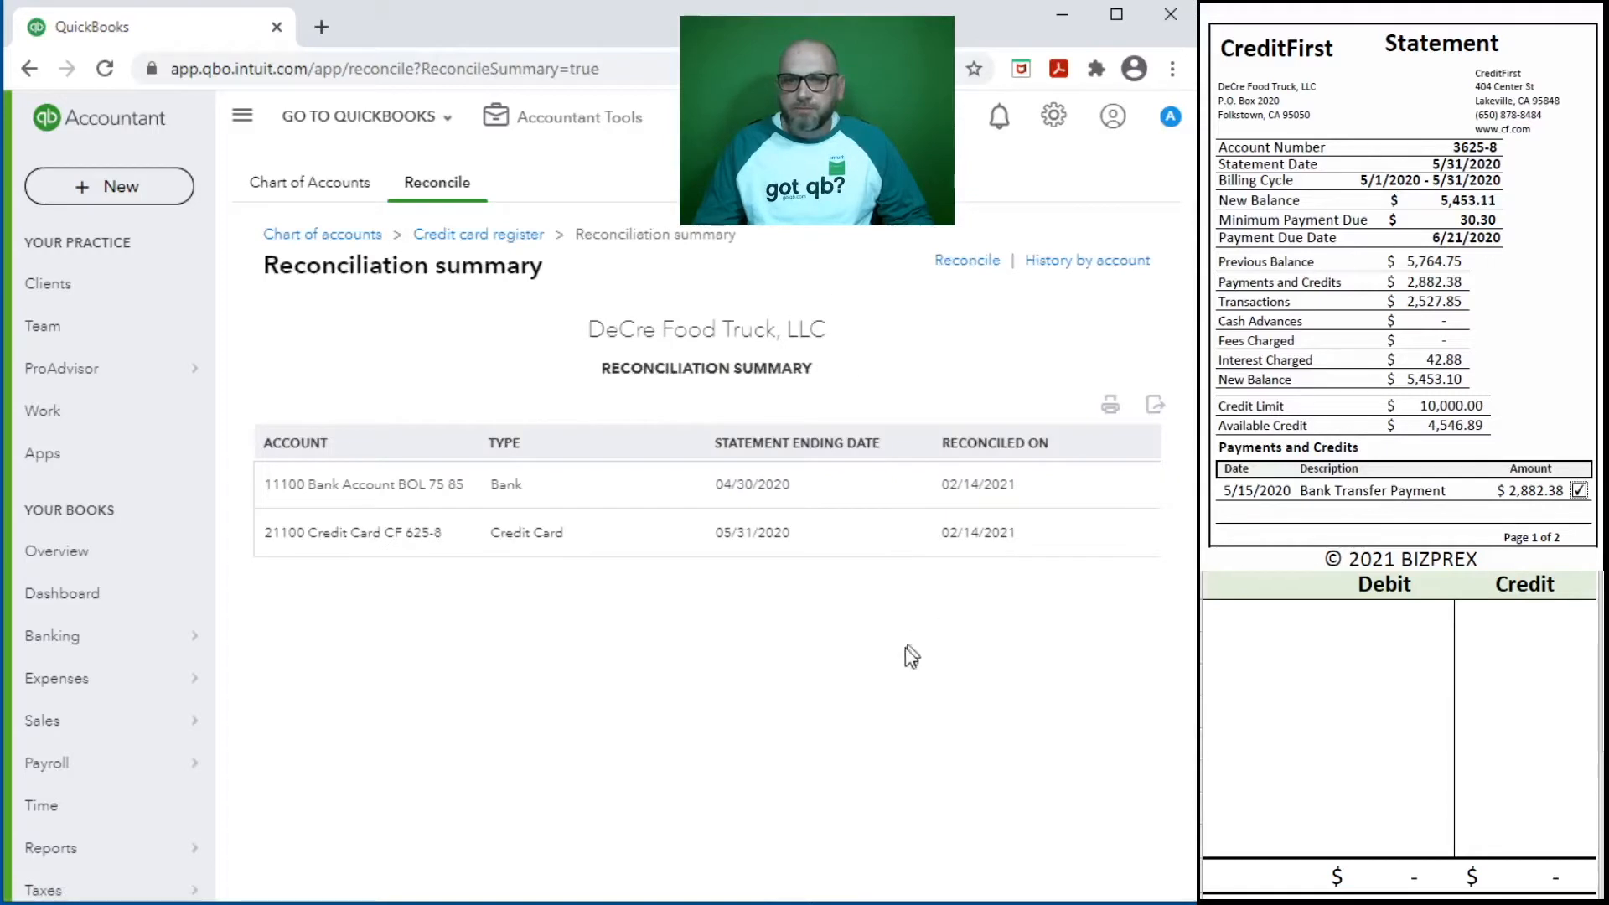
{"action": "left_click", "coordinate": [500, 546]}
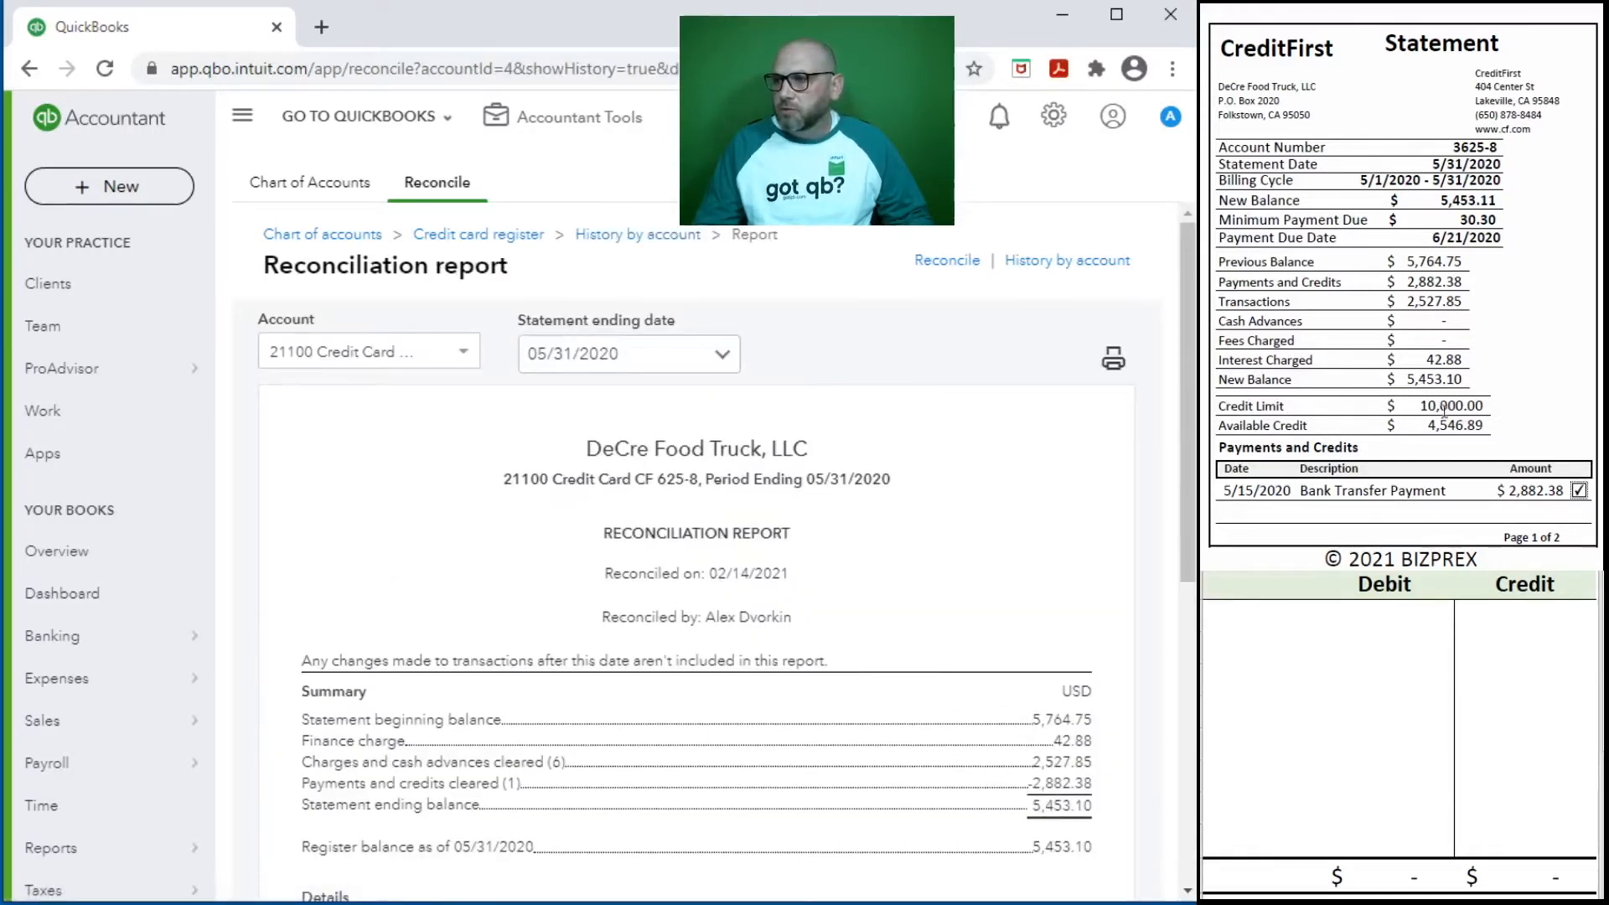
{"action": "scroll", "coordinate": [867, 662], "scroll_direction": "down", "scroll_amount": 7}
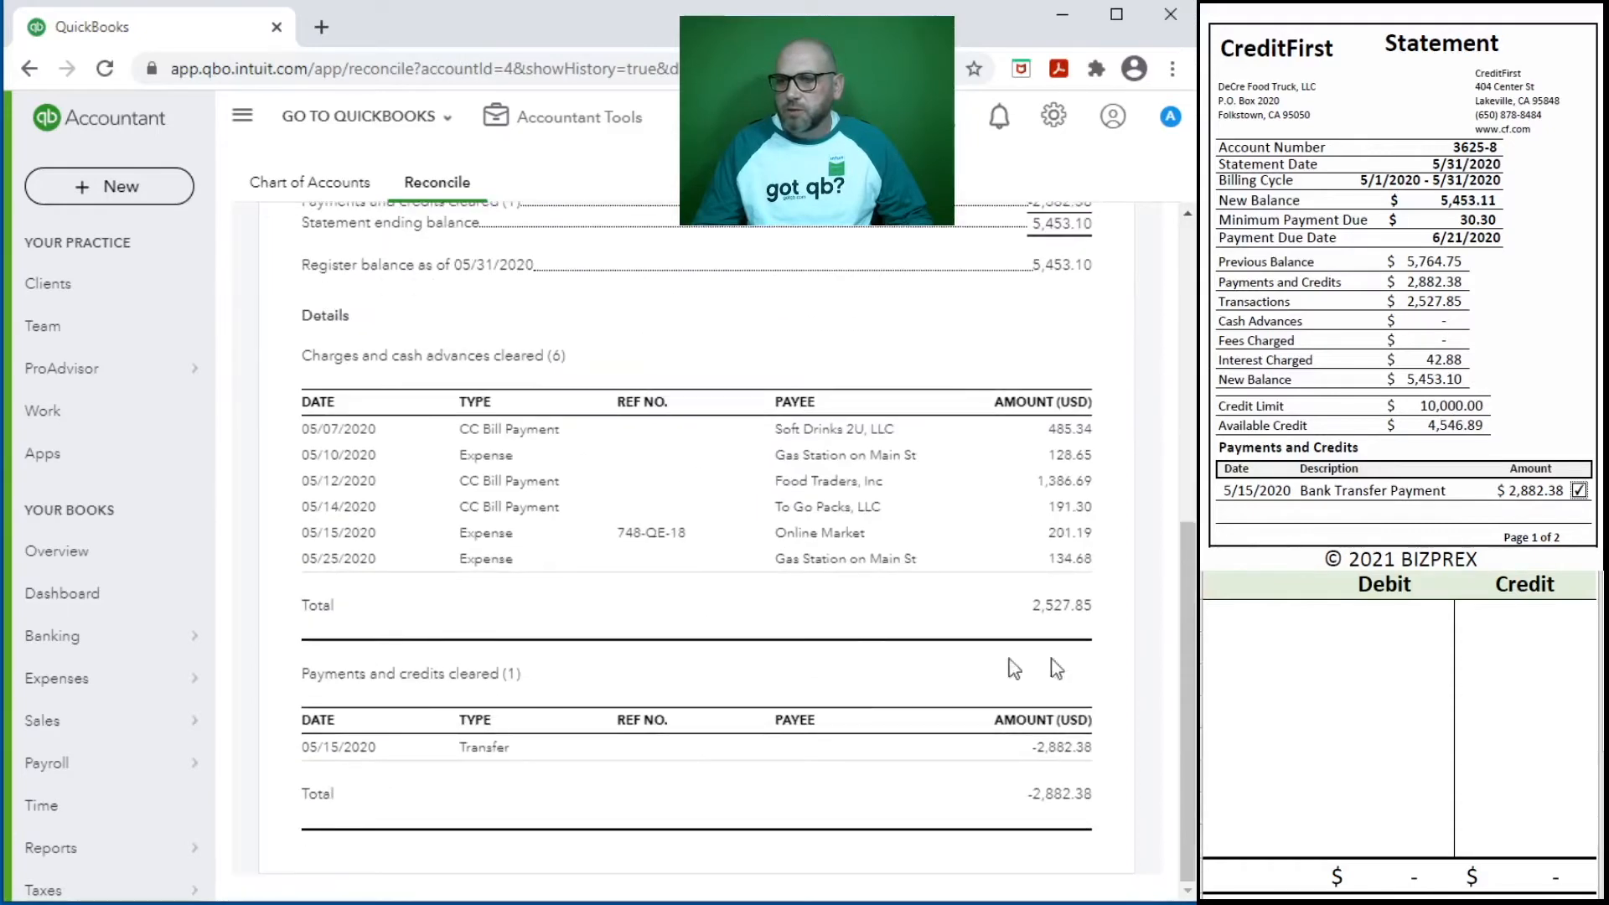
{"action": "scroll", "coordinate": [1360, 334], "scroll_direction": "down", "scroll_amount": 6}
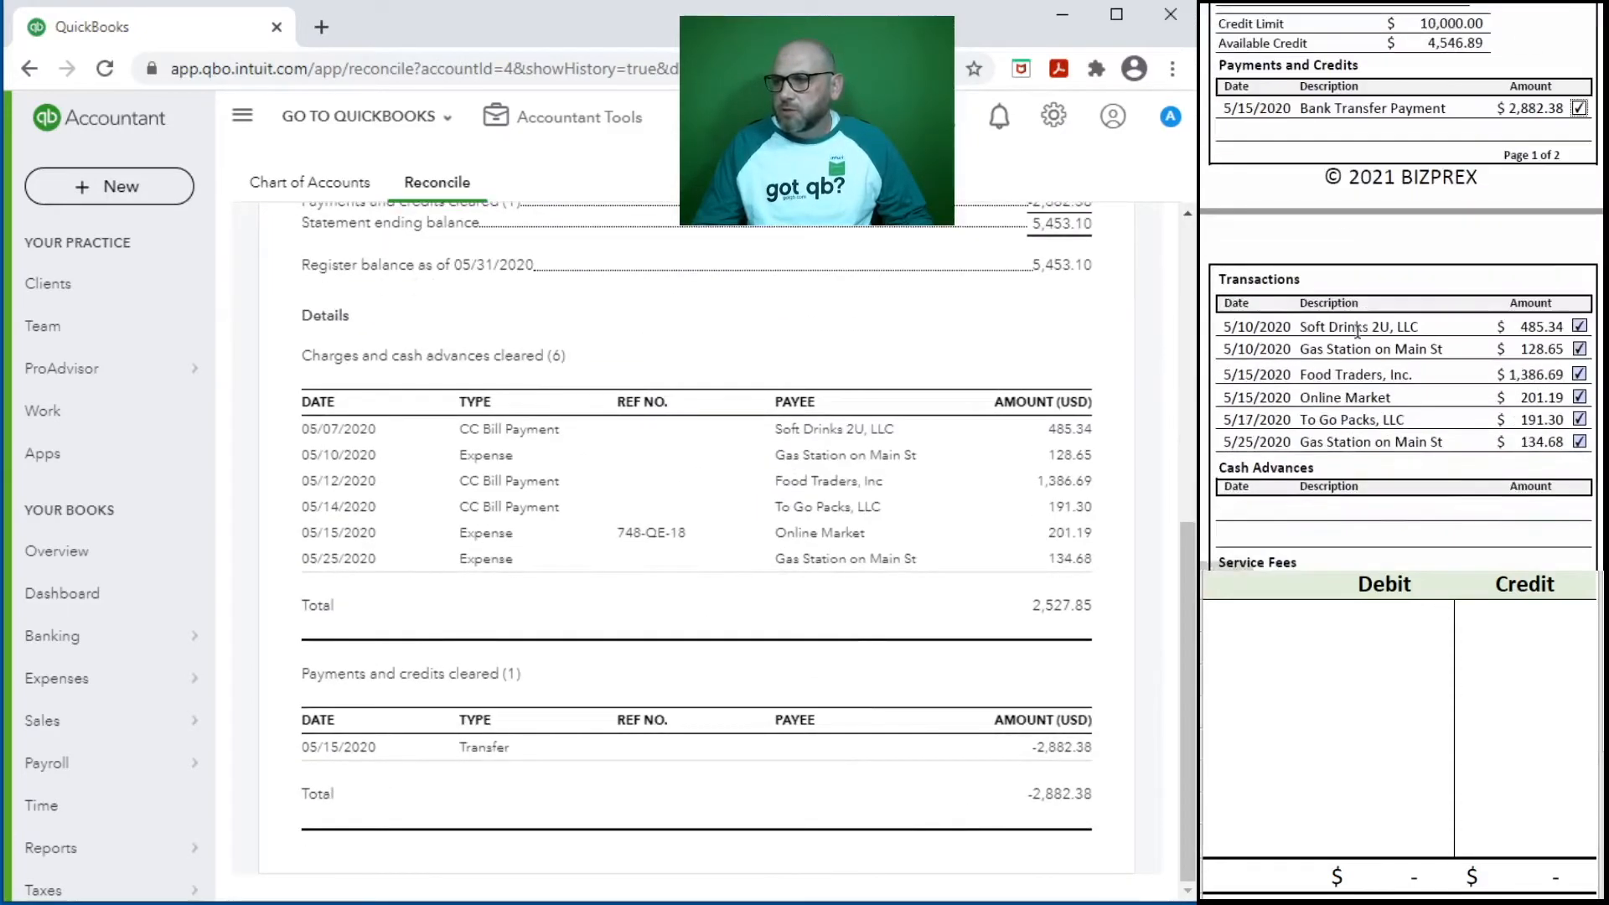
{"action": "scroll", "coordinate": [1360, 334], "scroll_direction": "down", "scroll_amount": 1}
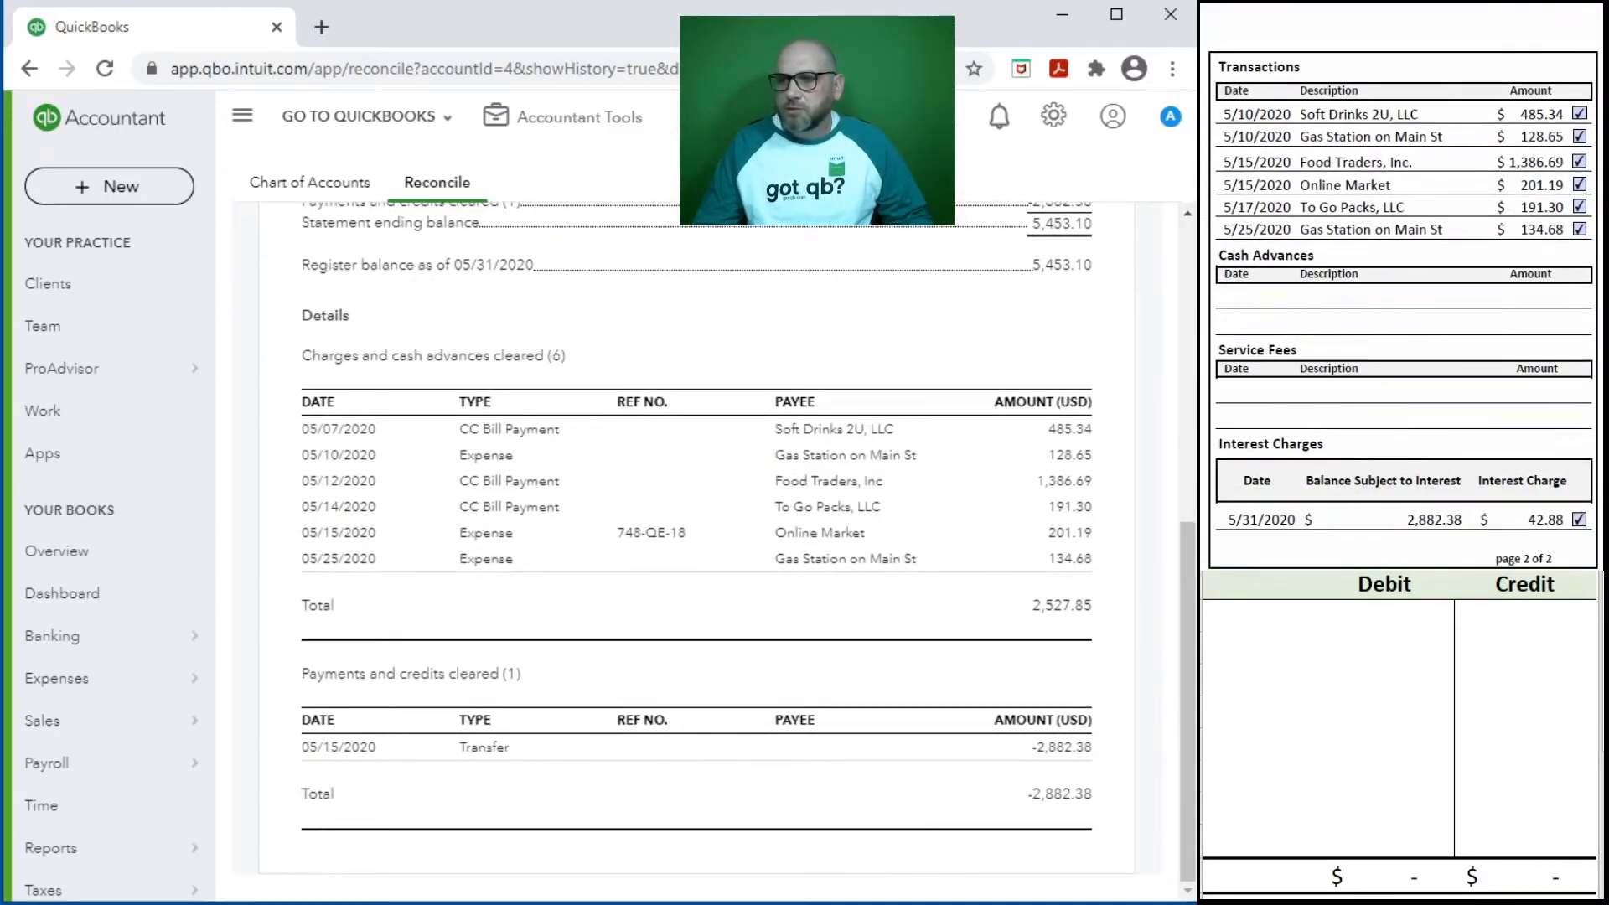
{"action": "scroll", "coordinate": [1068, 381], "scroll_direction": "up", "scroll_amount": 7}
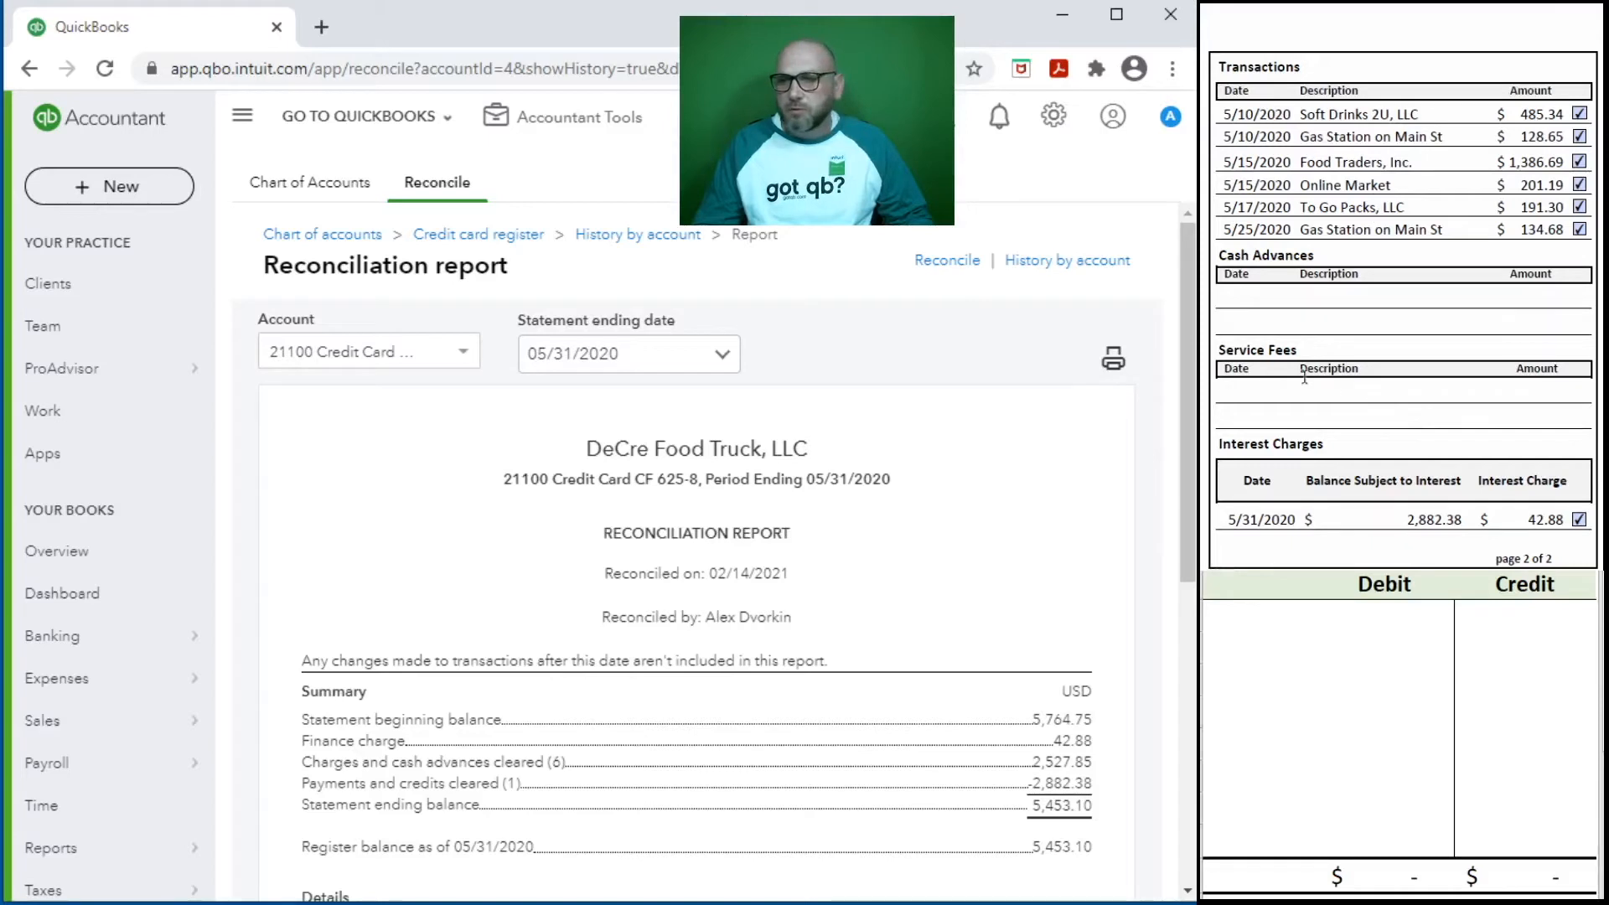
- Return to the company dashboard and bring up the Bank of Lakes statement dated 5/31/2020
{"action": "left_click", "coordinate": [119, 599]}
{"action": "scroll", "coordinate": [1473, 239], "scroll_direction": "down", "scroll_amount": 2}
{"action": "scroll", "coordinate": [1470, 240], "scroll_direction": "down", "scroll_amount": 6}
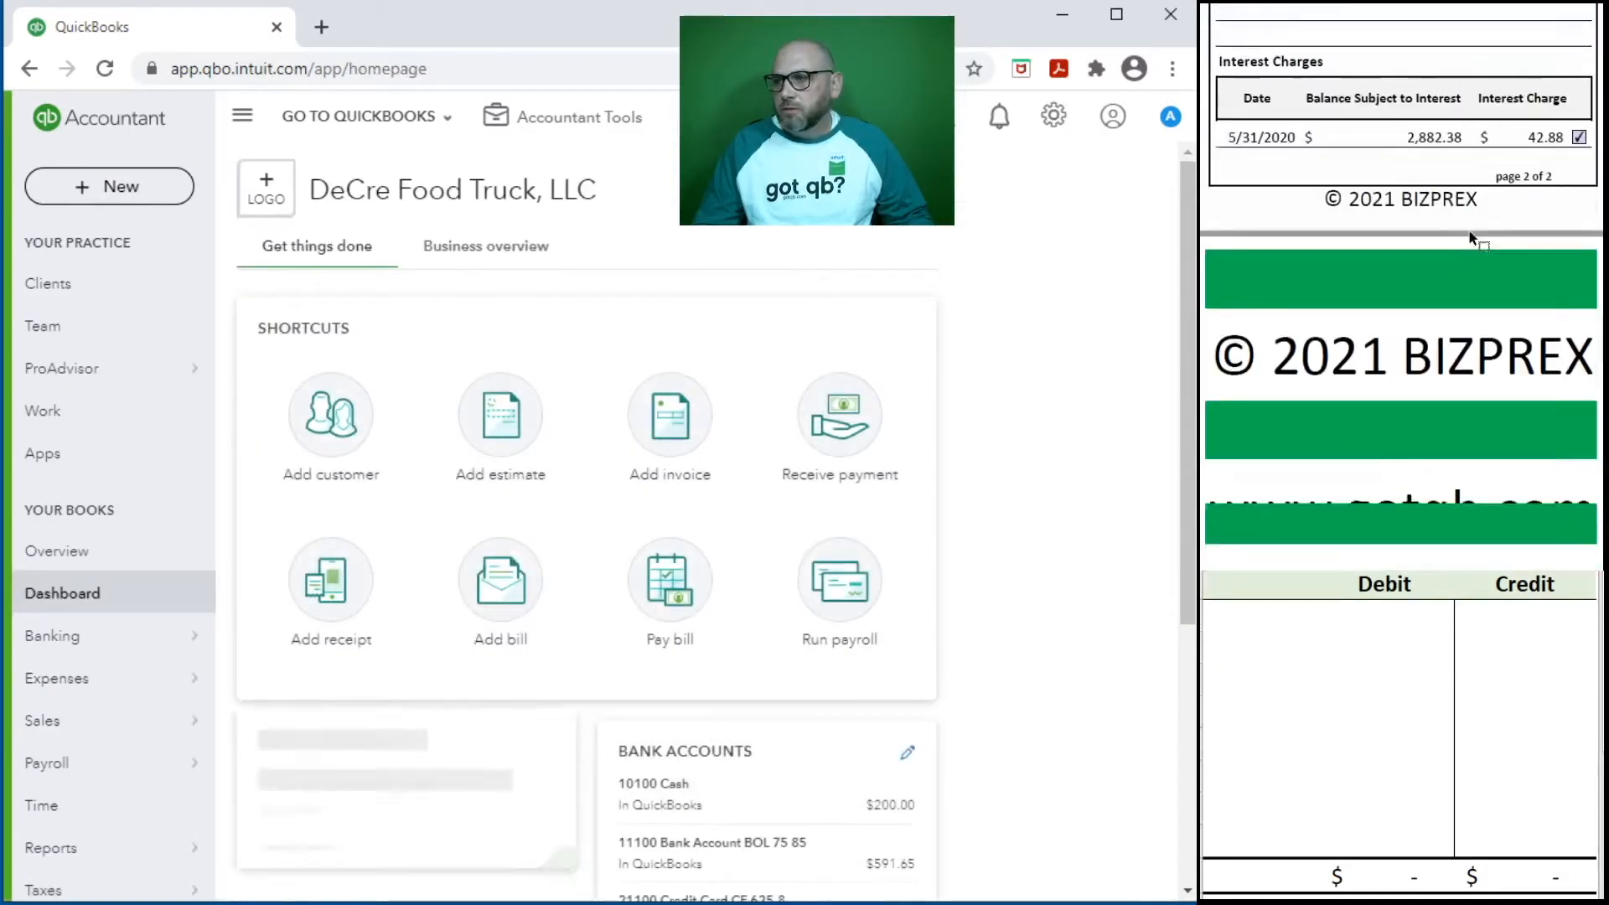
{"action": "scroll", "coordinate": [1469, 240], "scroll_direction": "down", "scroll_amount": 1}
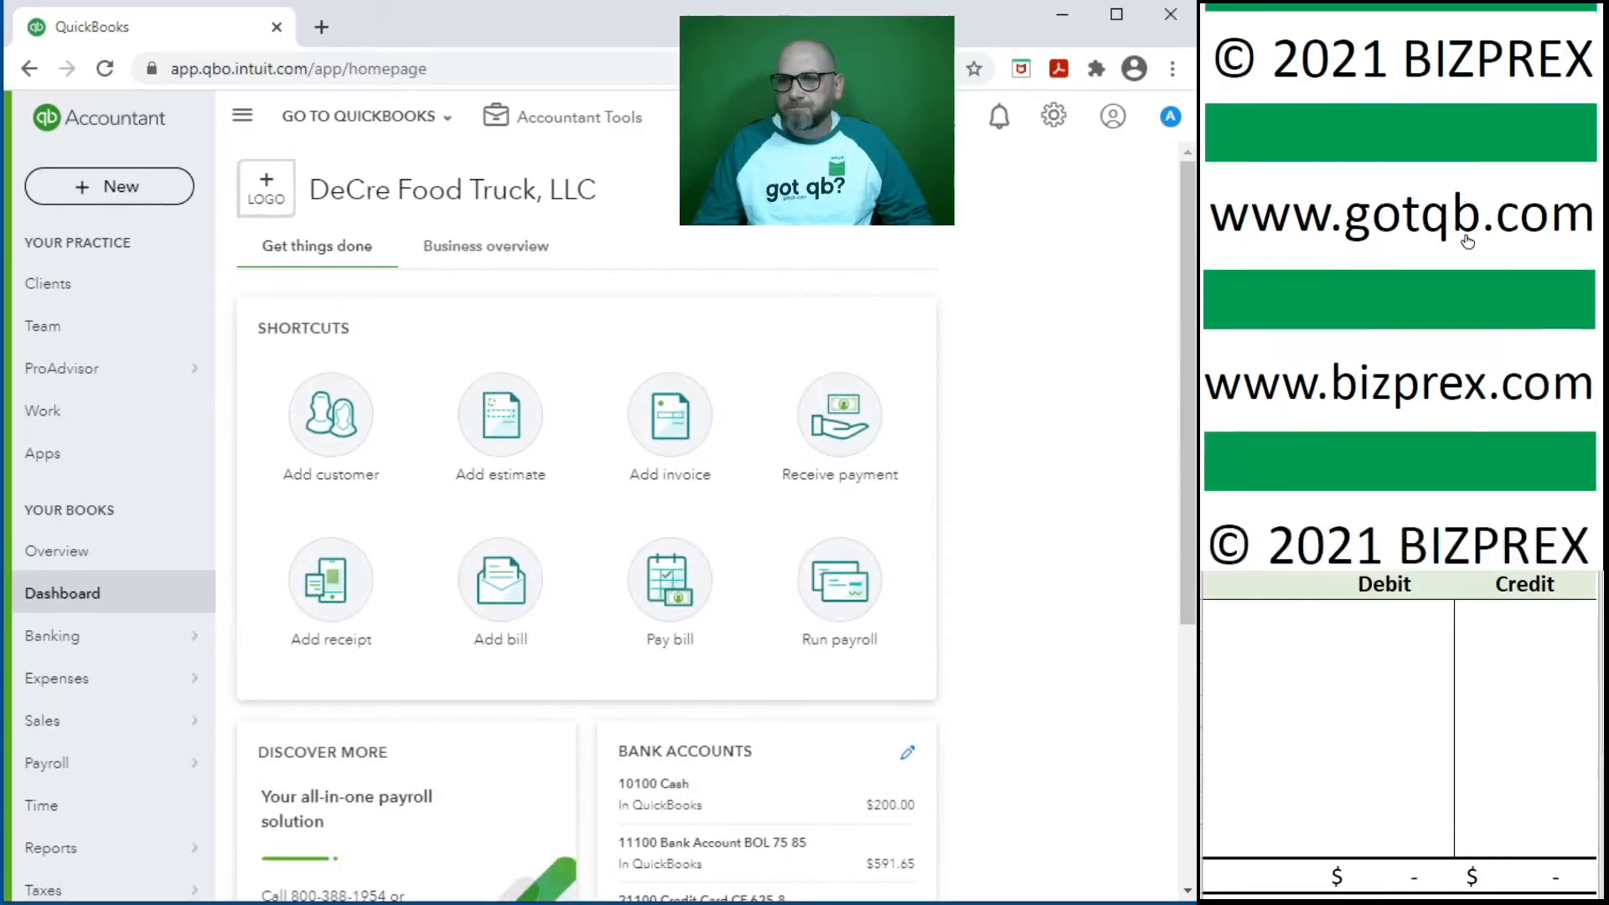
{"action": "scroll", "coordinate": [1460, 233], "scroll_direction": "down", "scroll_amount": 5}
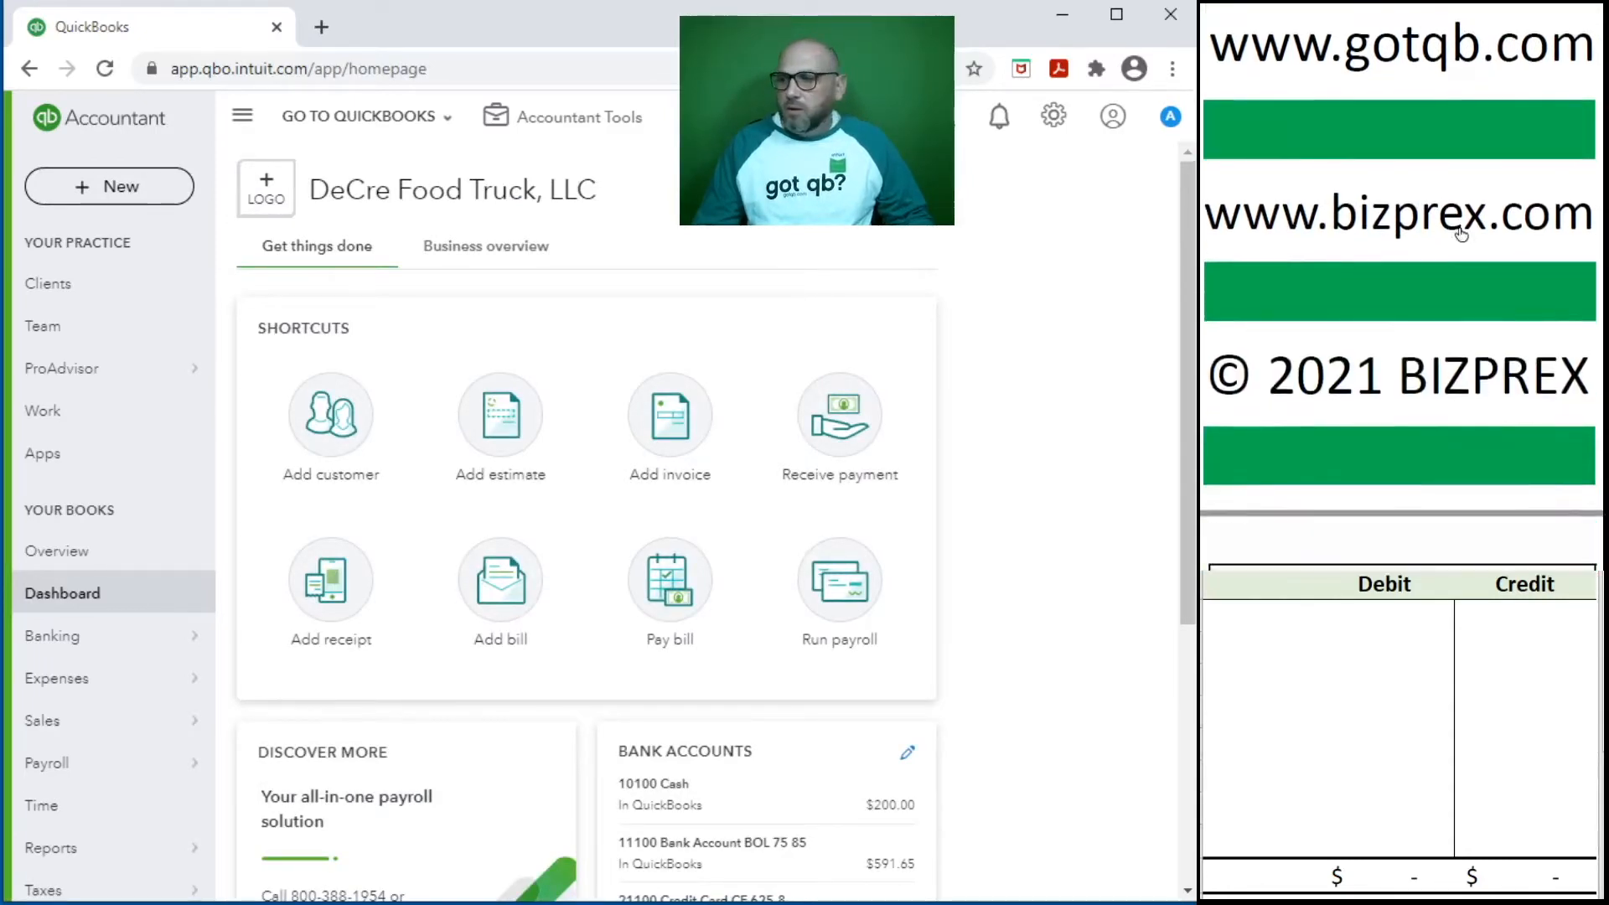
{"action": "scroll", "coordinate": [1460, 233], "scroll_direction": "down", "scroll_amount": 3}
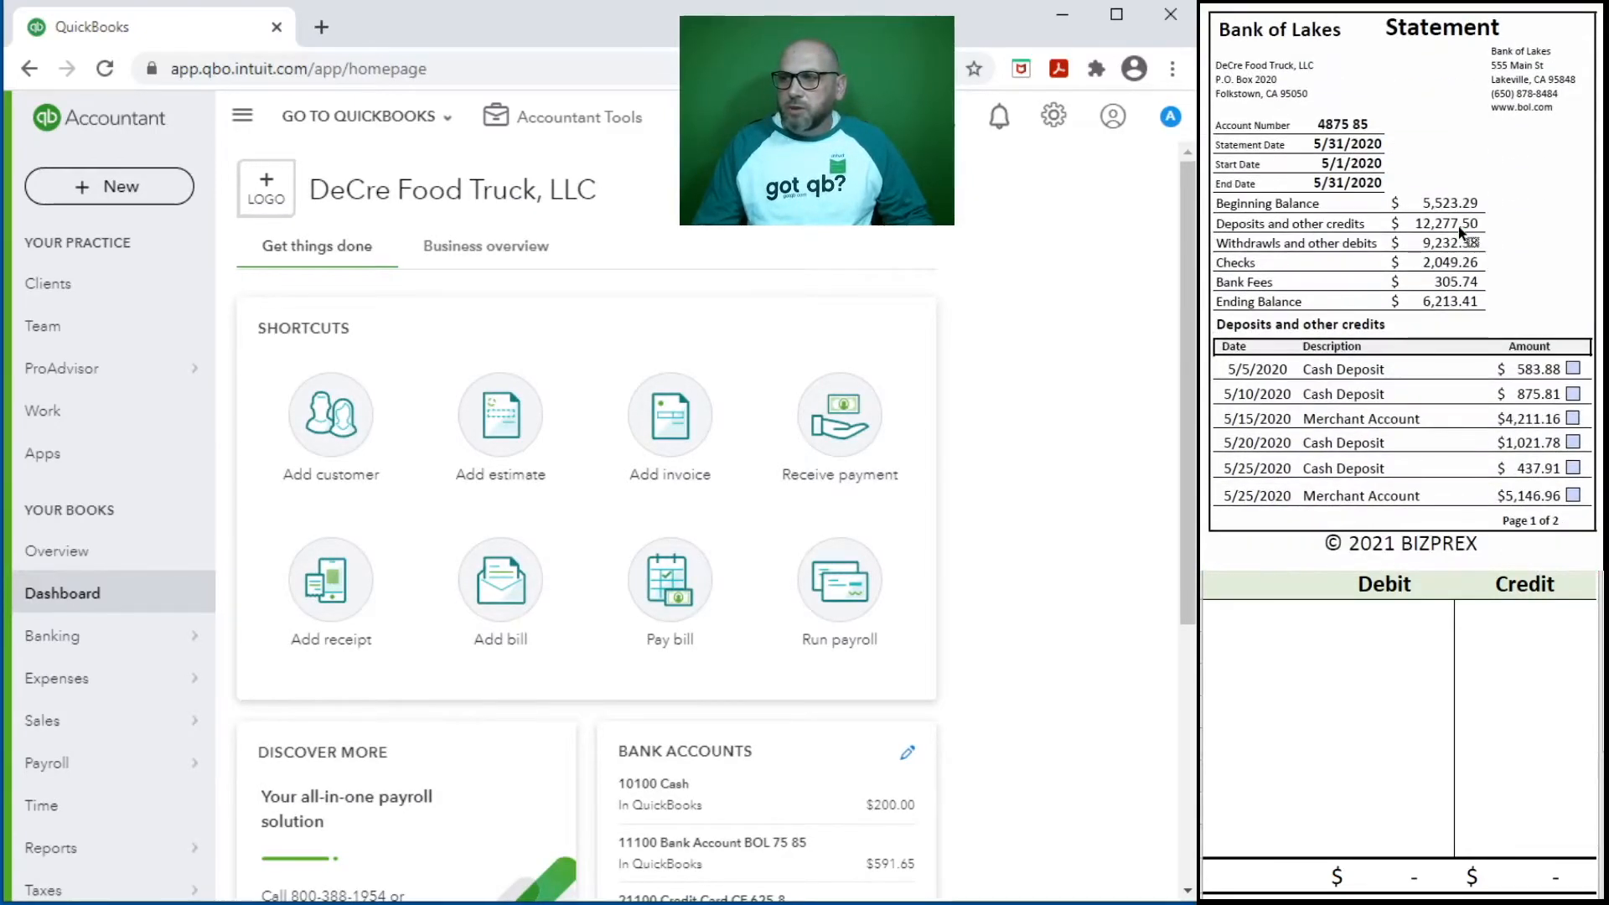
{"action": "scroll", "coordinate": [1462, 235], "scroll_direction": "up", "scroll_amount": 1}
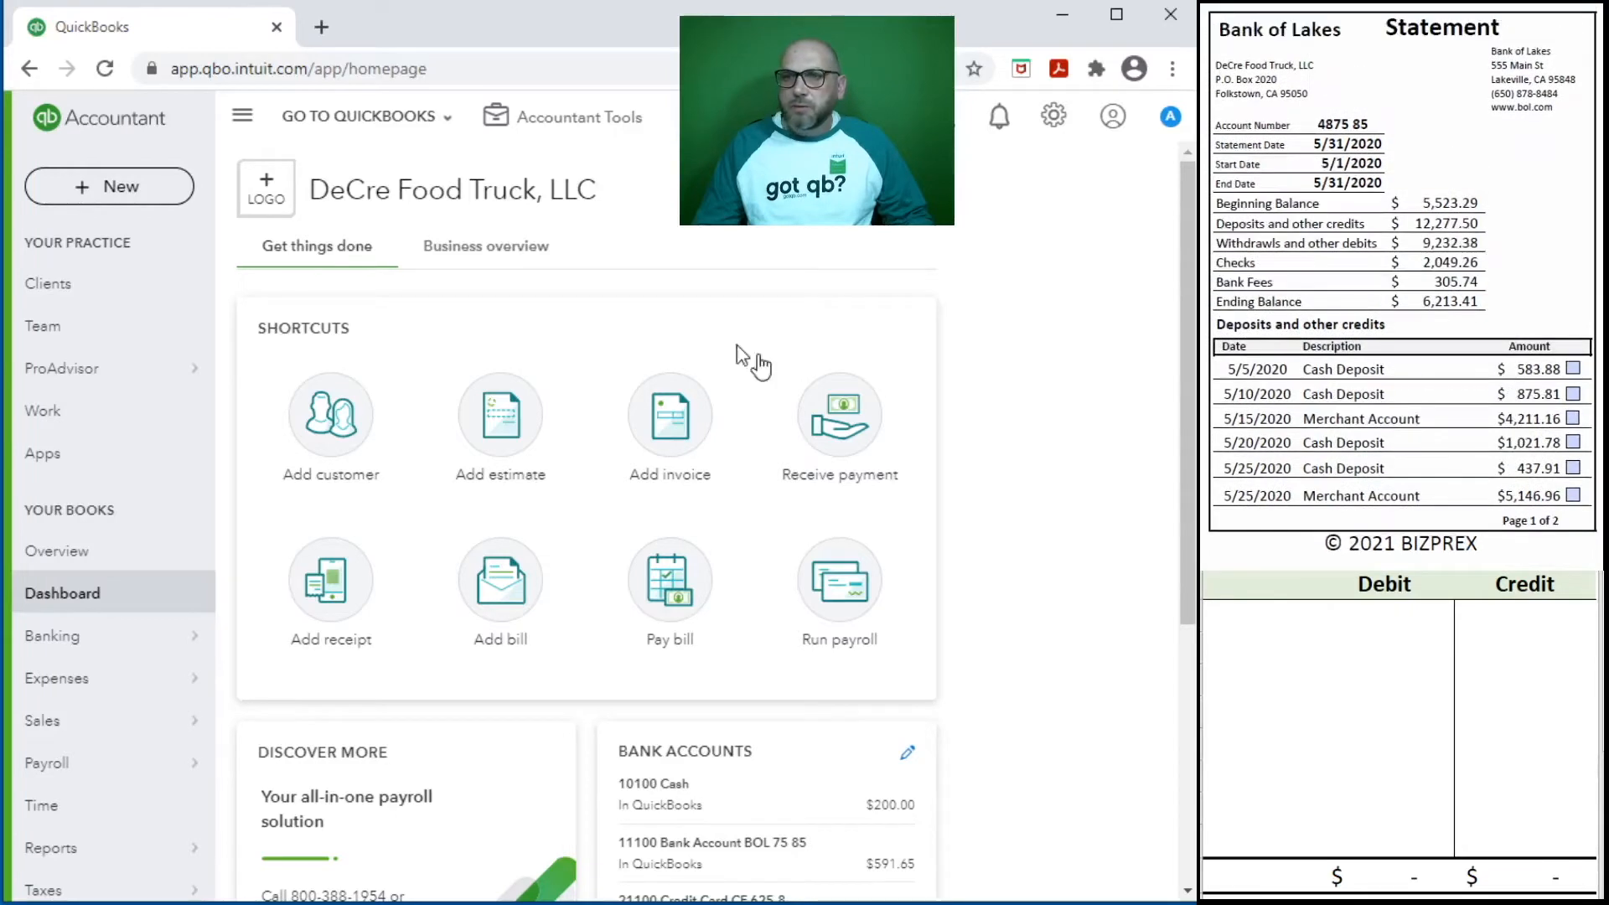
- Open the accountant's Reconcile tool and choose the 11100 Bank Account BOL as the account to reconcile
{"action": "left_click", "coordinate": [555, 123]}
{"action": "left_click", "coordinate": [531, 309]}
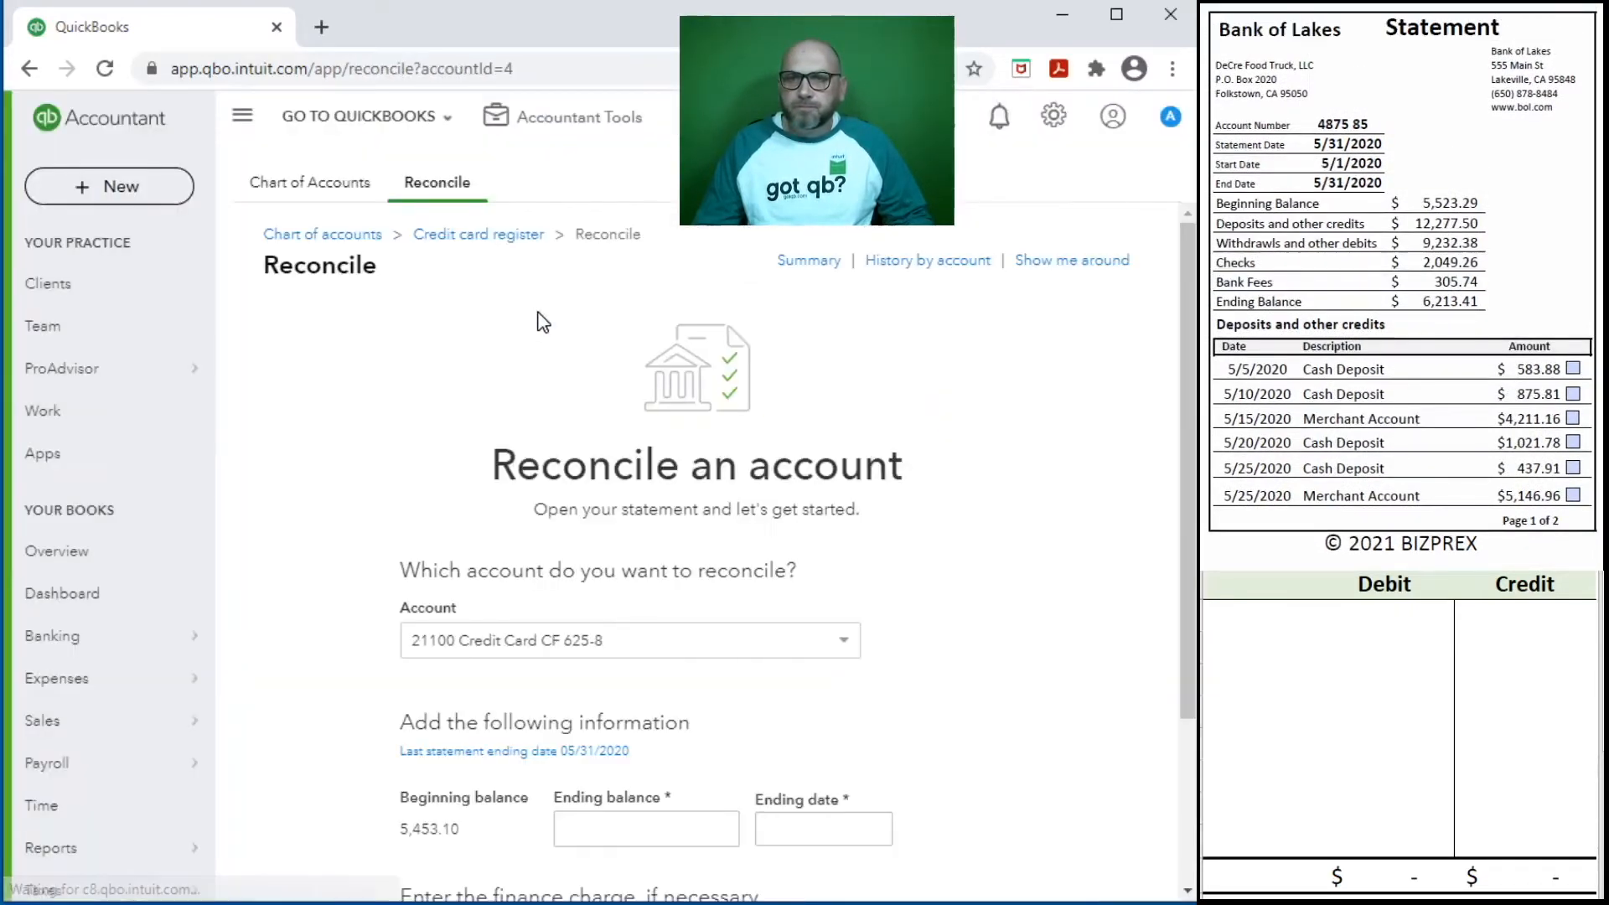
{"action": "left_click", "coordinate": [841, 650]}
{"action": "scroll", "coordinate": [754, 729], "scroll_direction": "up", "scroll_amount": 3}
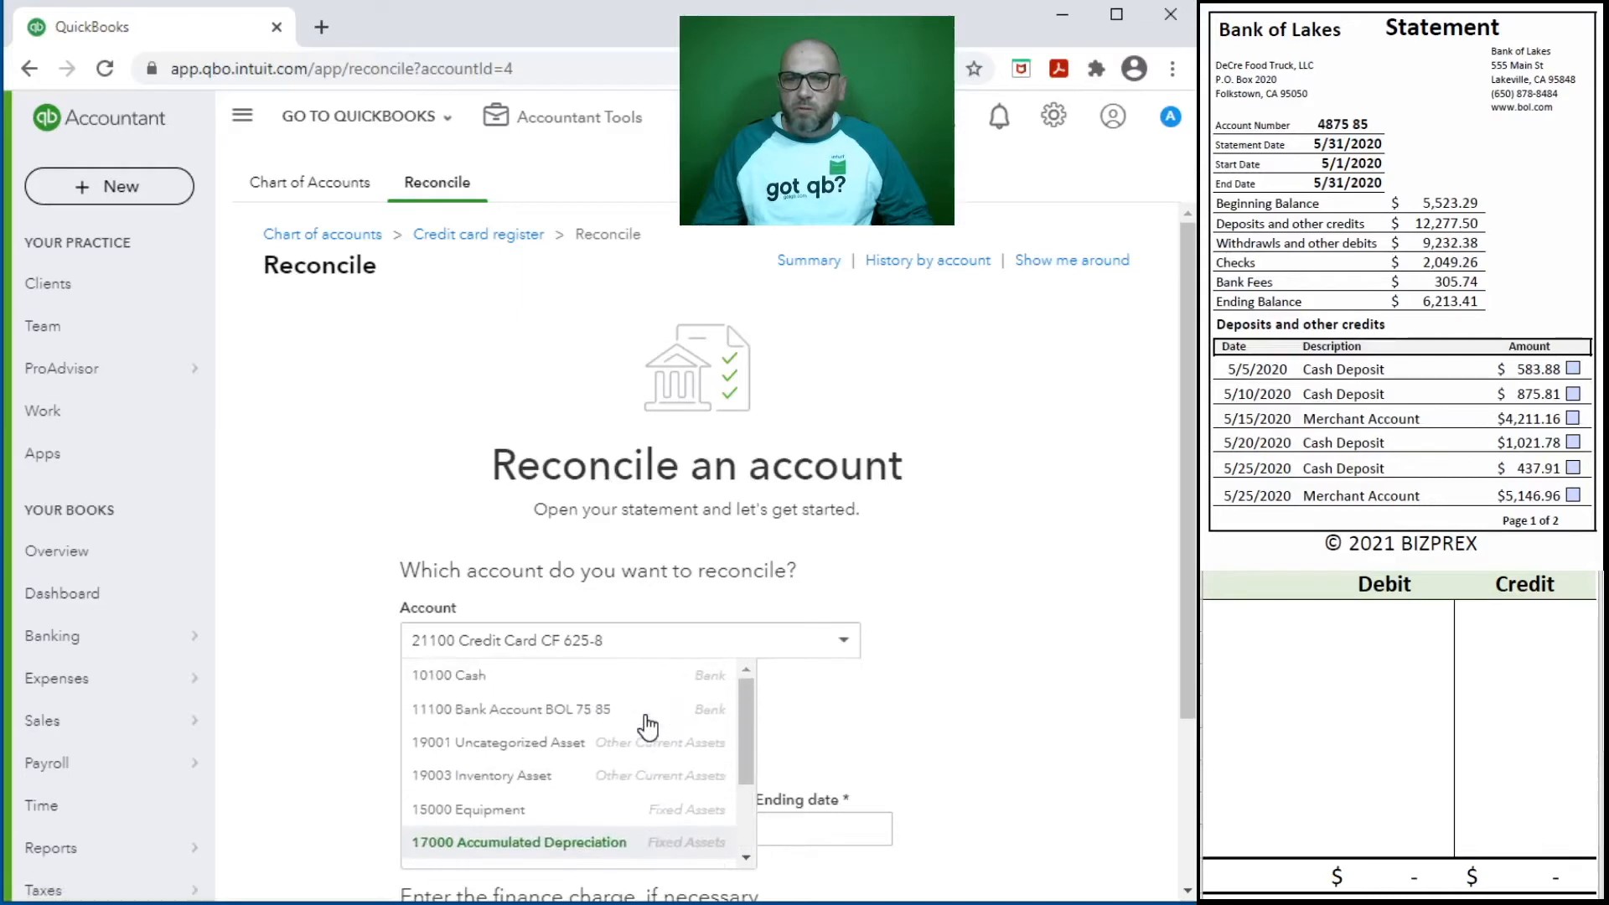
{"action": "left_click", "coordinate": [646, 718]}
- Set the bank reconciliation's ending balance to 6,213.41 and its ending date to 5/31/2020
{"action": "scroll", "coordinate": [843, 722], "scroll_direction": "down", "scroll_amount": 4}
{"action": "left_click", "coordinate": [594, 500]}
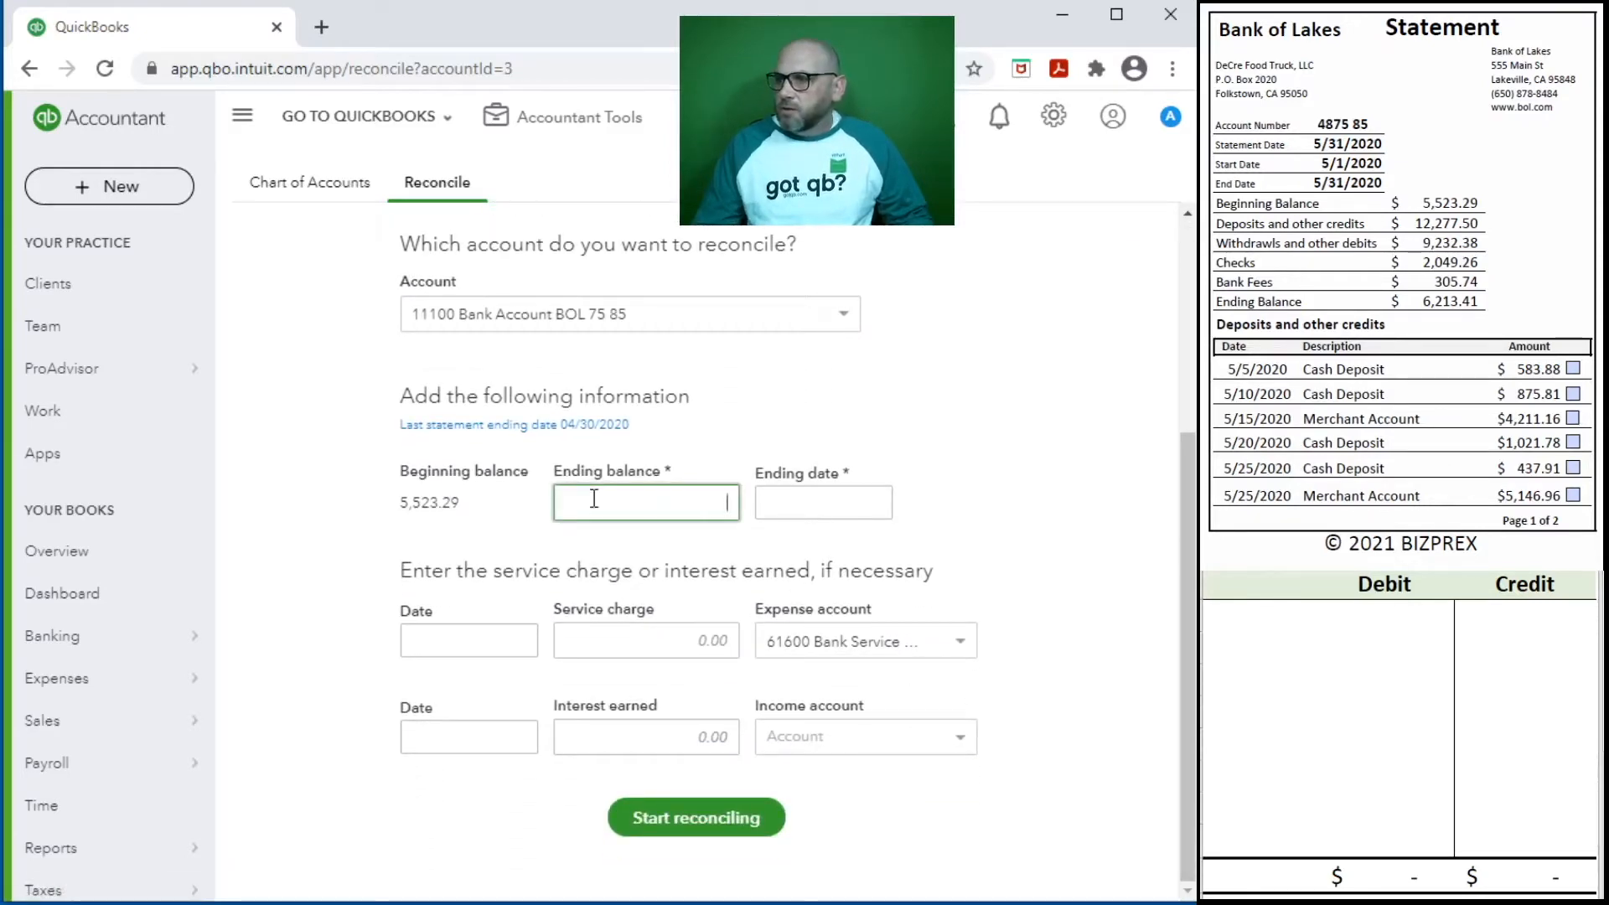
{"action": "type", "text": "621"}
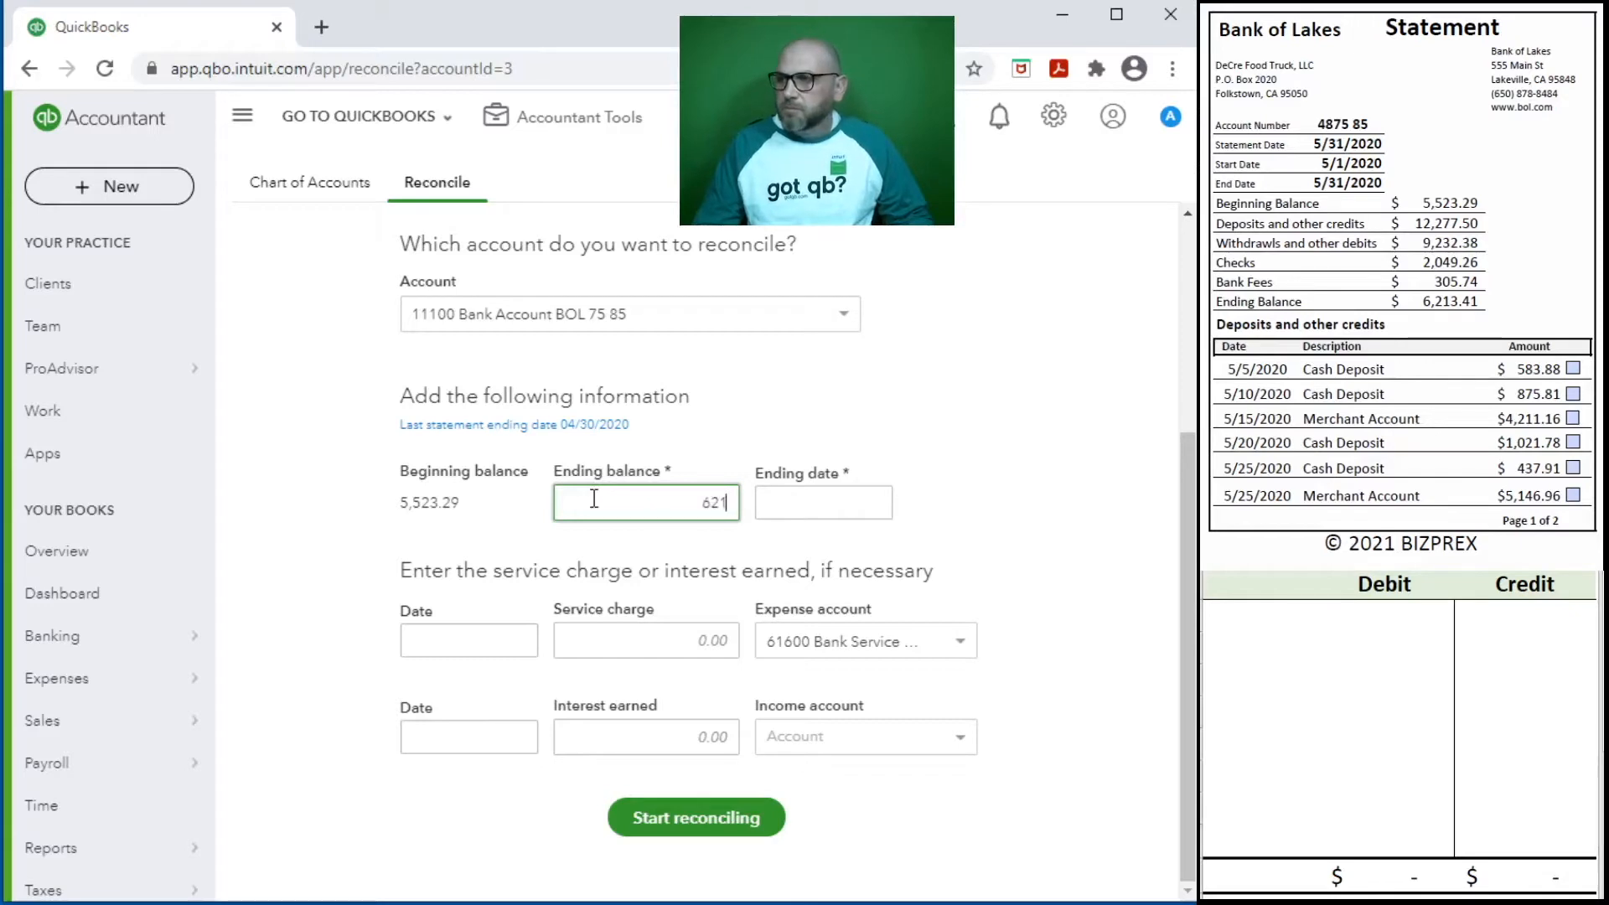
{"action": "type", "text": "3.41"}
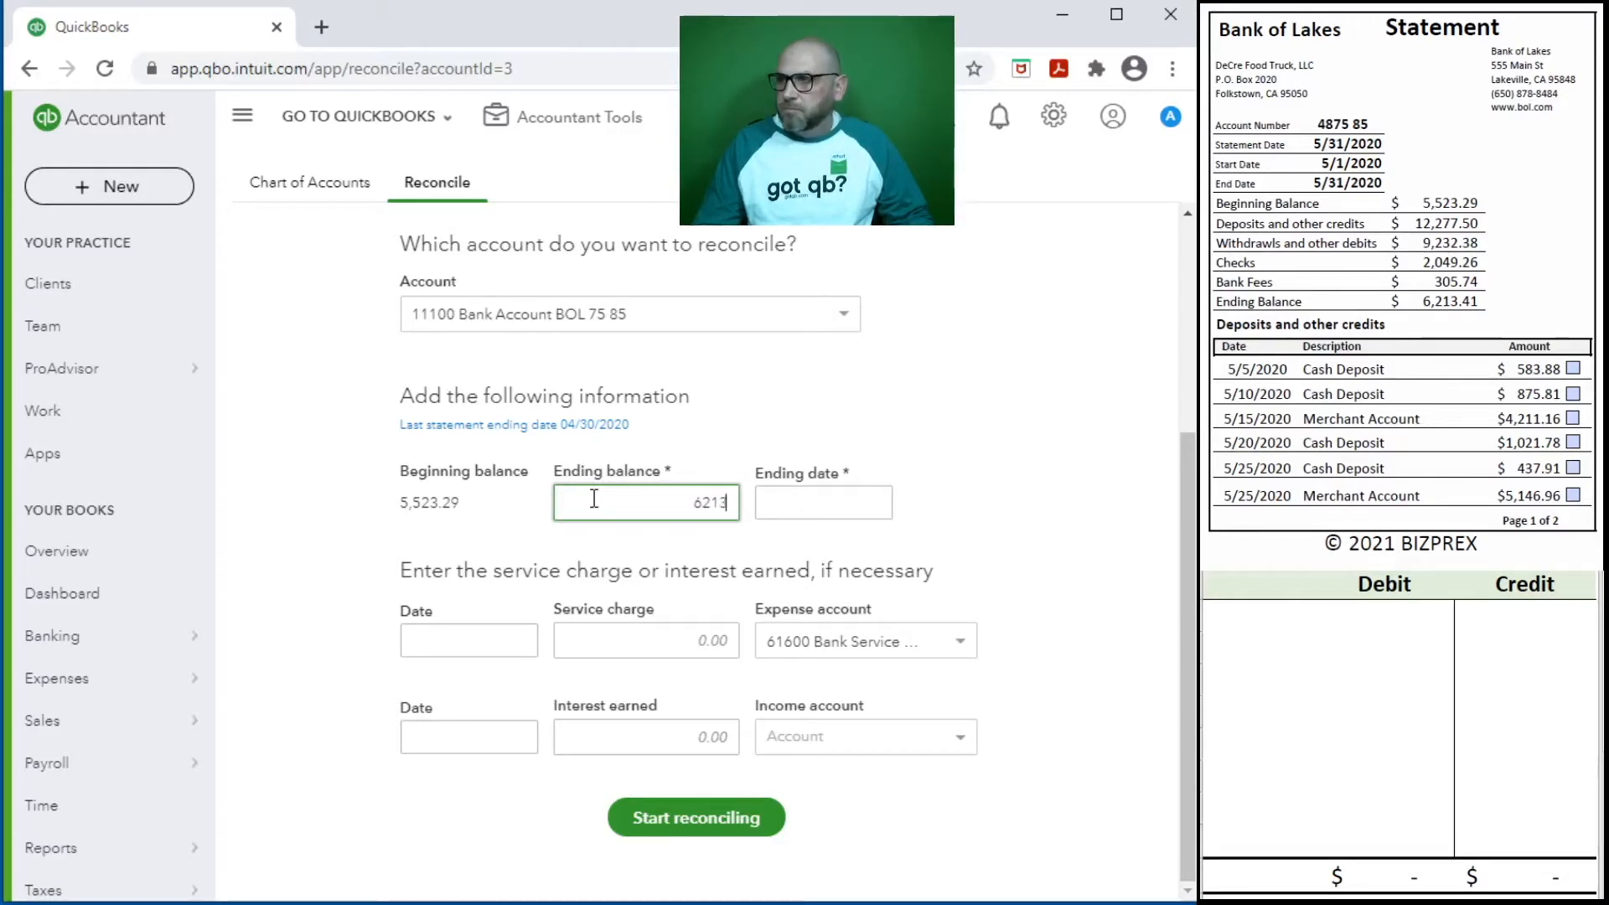
{"action": "left_click", "coordinate": [856, 507]}
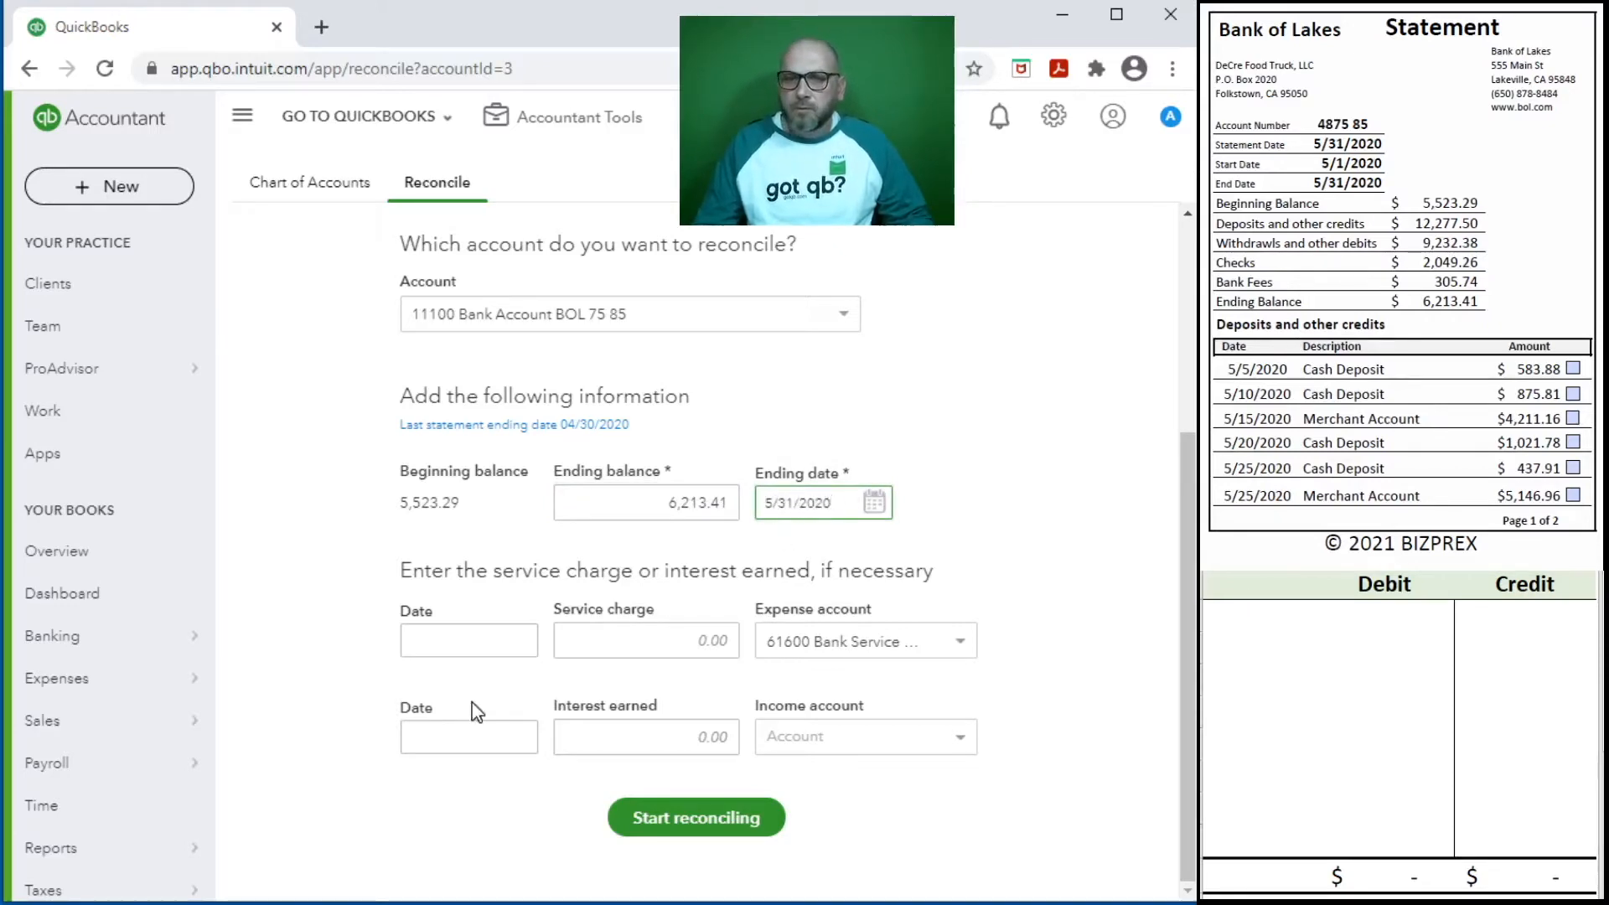
- Enter the statement's monthly service fee as a 25.00 service charge dated 05/28/2020, keeping the 61600 Bank Service expense account
{"action": "scroll", "coordinate": [1438, 302], "scroll_direction": "down", "scroll_amount": 10}
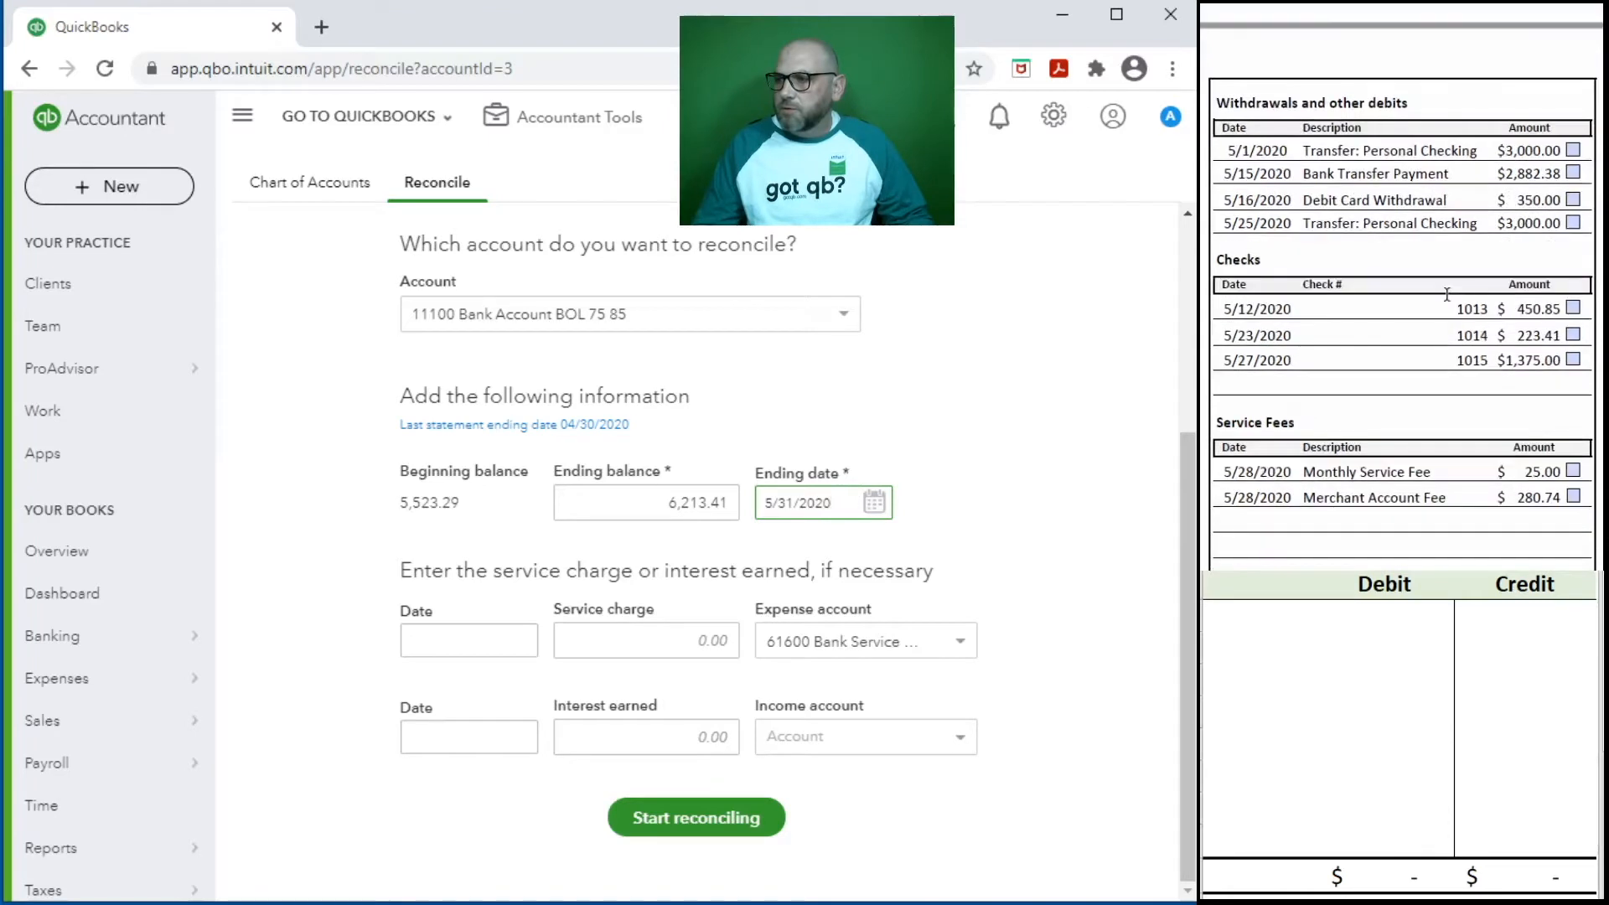
{"action": "scroll", "coordinate": [1446, 294], "scroll_direction": "down", "scroll_amount": 1}
{"action": "left_click", "coordinate": [426, 642]}
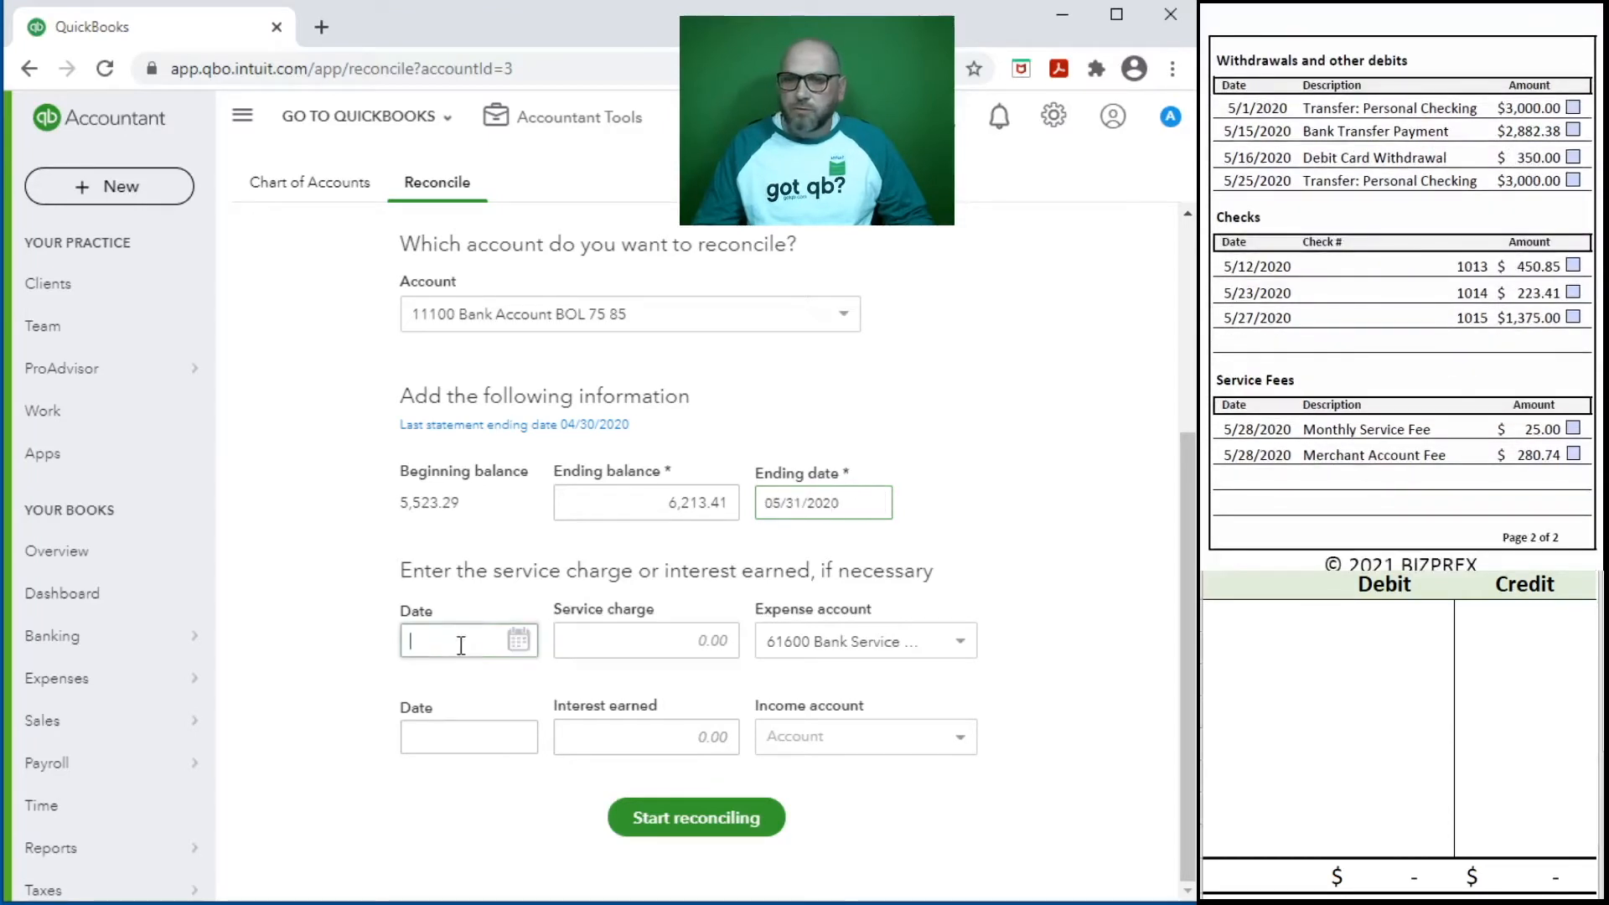
{"action": "type", "text": "5/"}
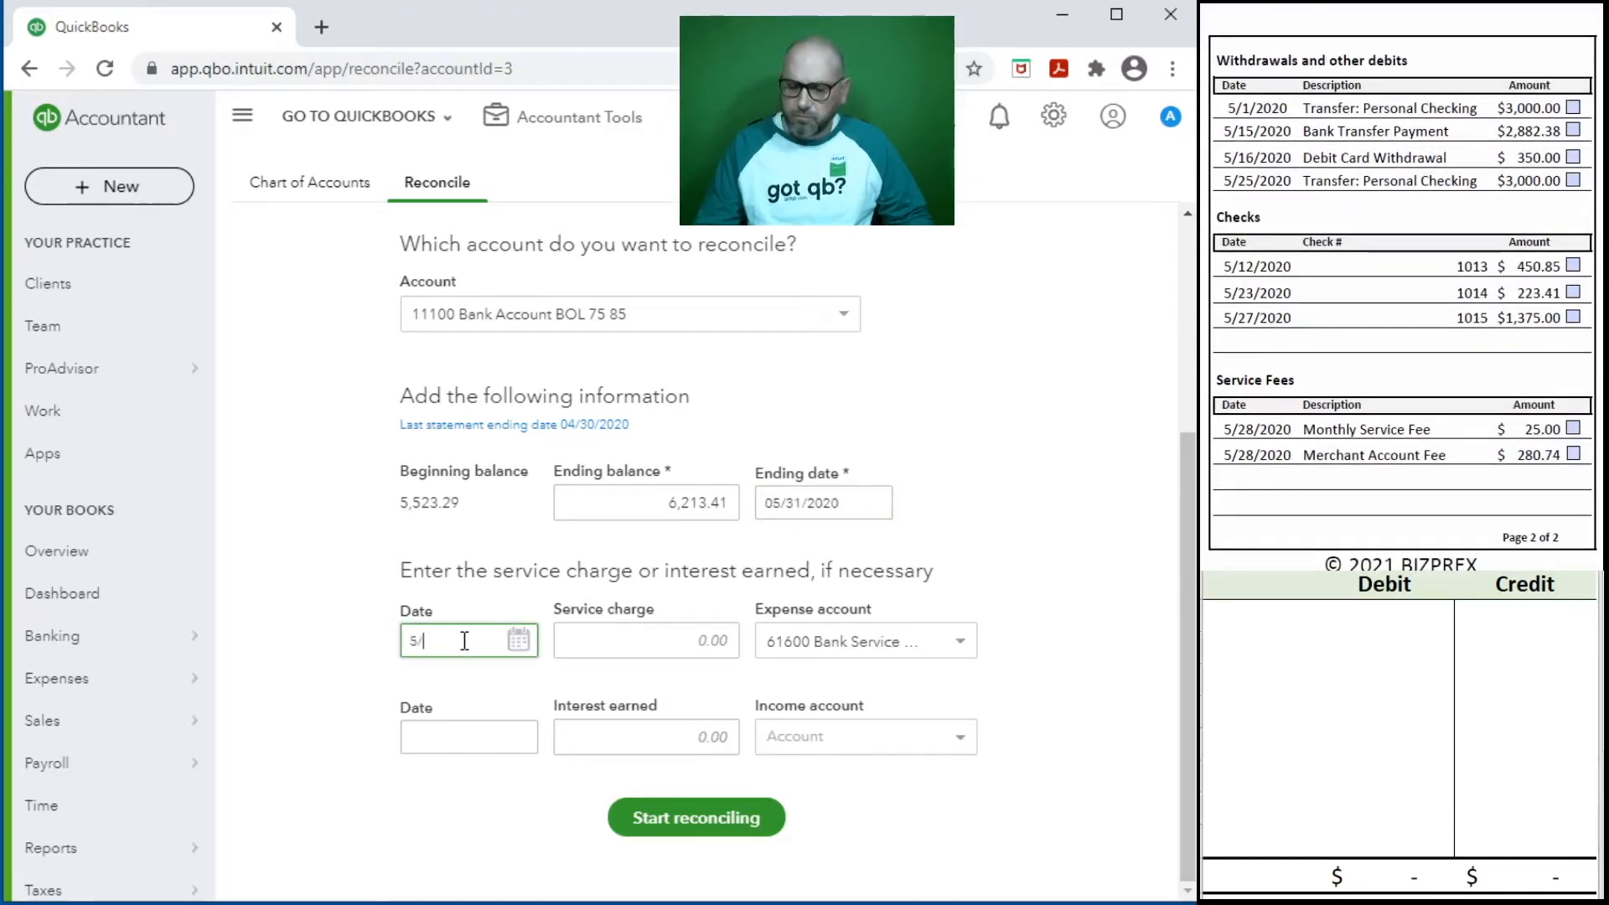
{"action": "type", "text": "28/2020"}
{"action": "key", "text": "Tab"}
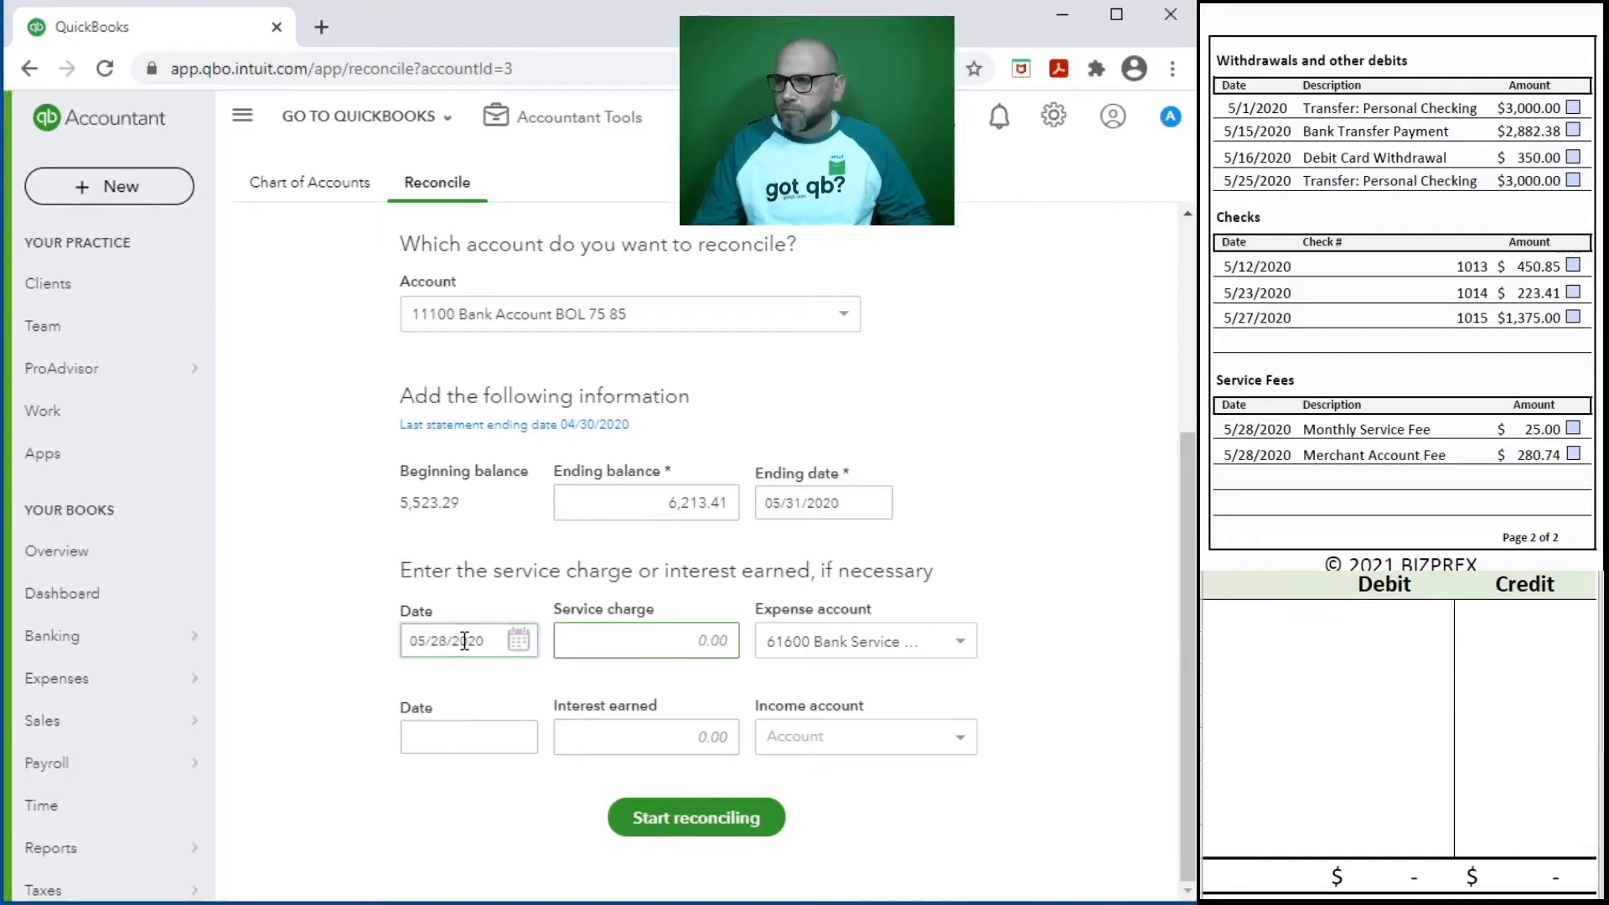
{"action": "type", "text": "25"}
{"action": "key", "text": "Tab"}
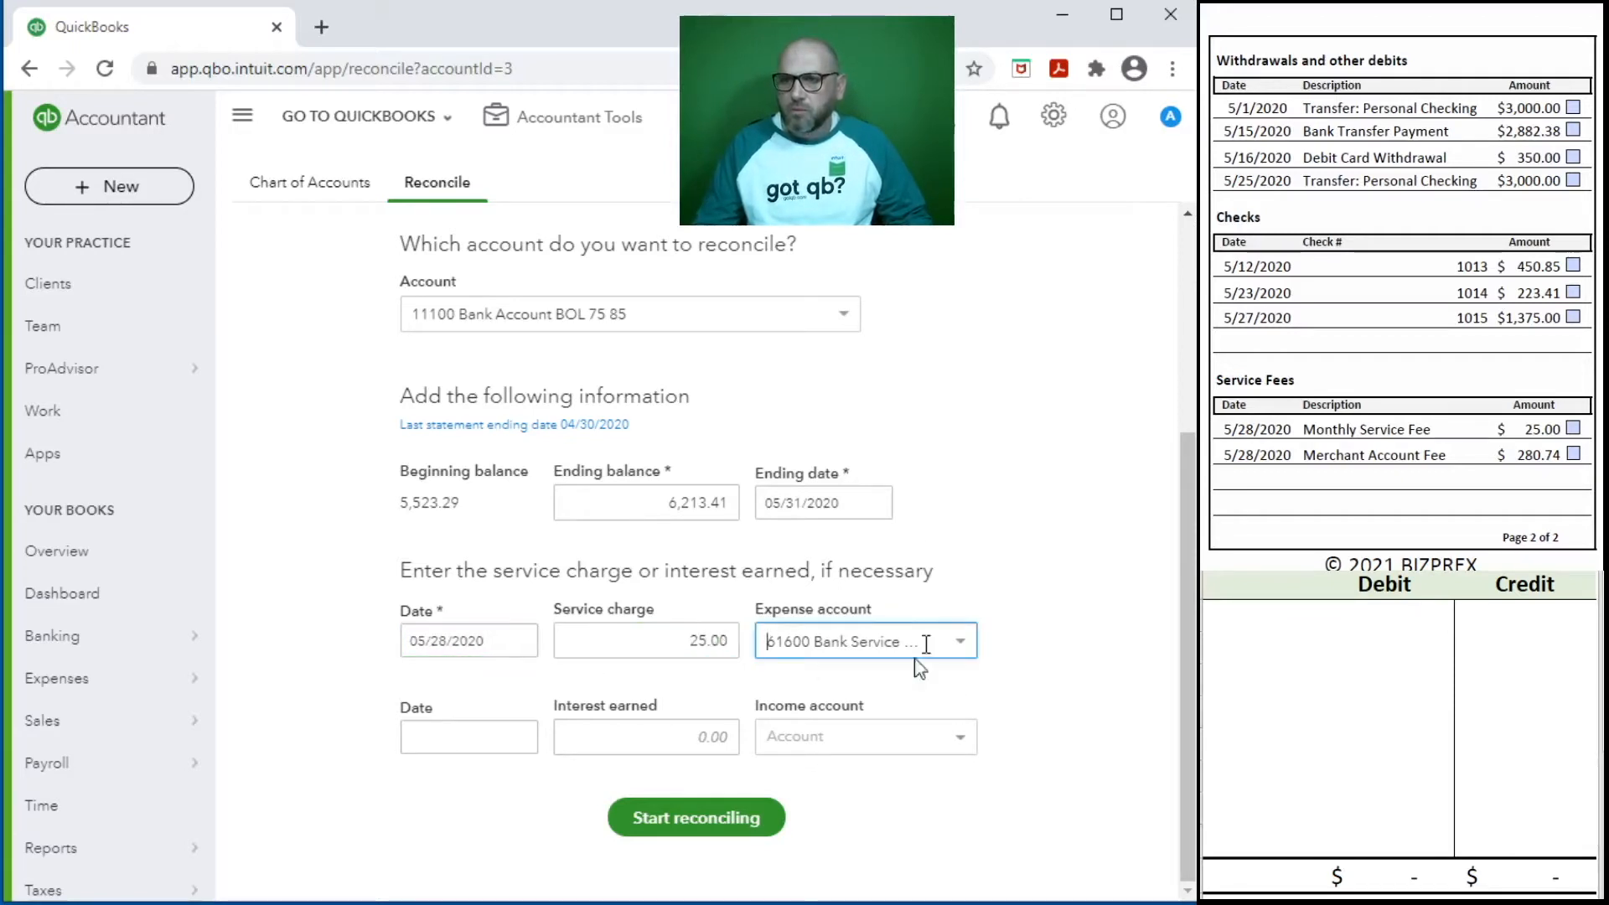
- Record account 11100 with a 25.00 credit on the first line of the debit/credit worksheet and select the next line's account cell
{"action": "left_click", "coordinate": [1287, 624]}
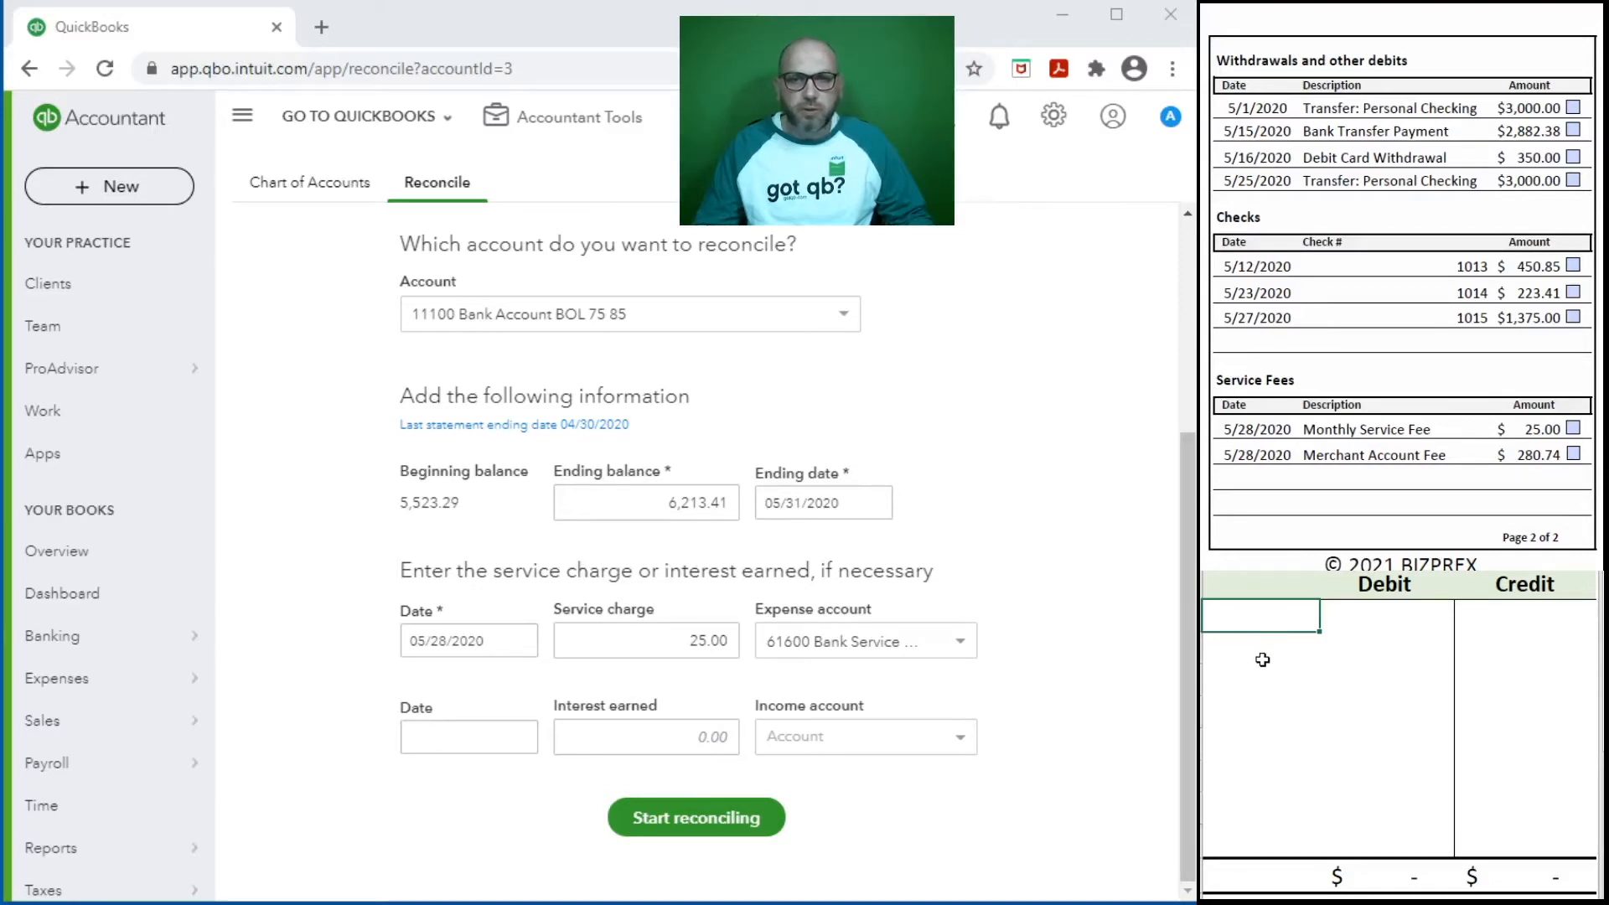
{"action": "type", "text": "11100"}
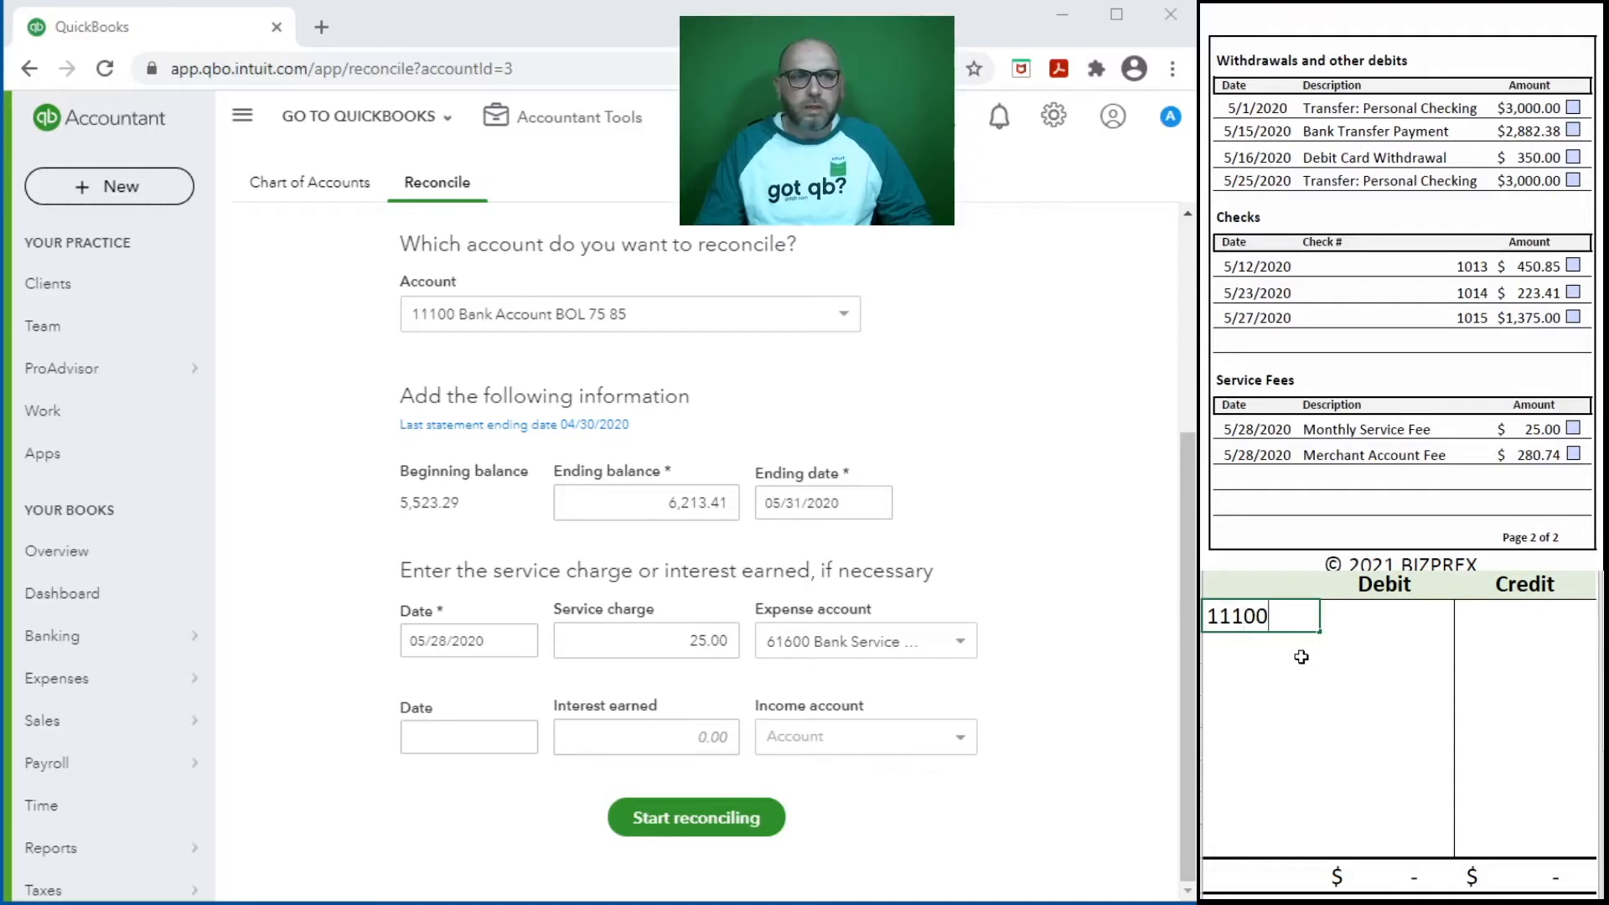
{"action": "key", "text": "Tab"}
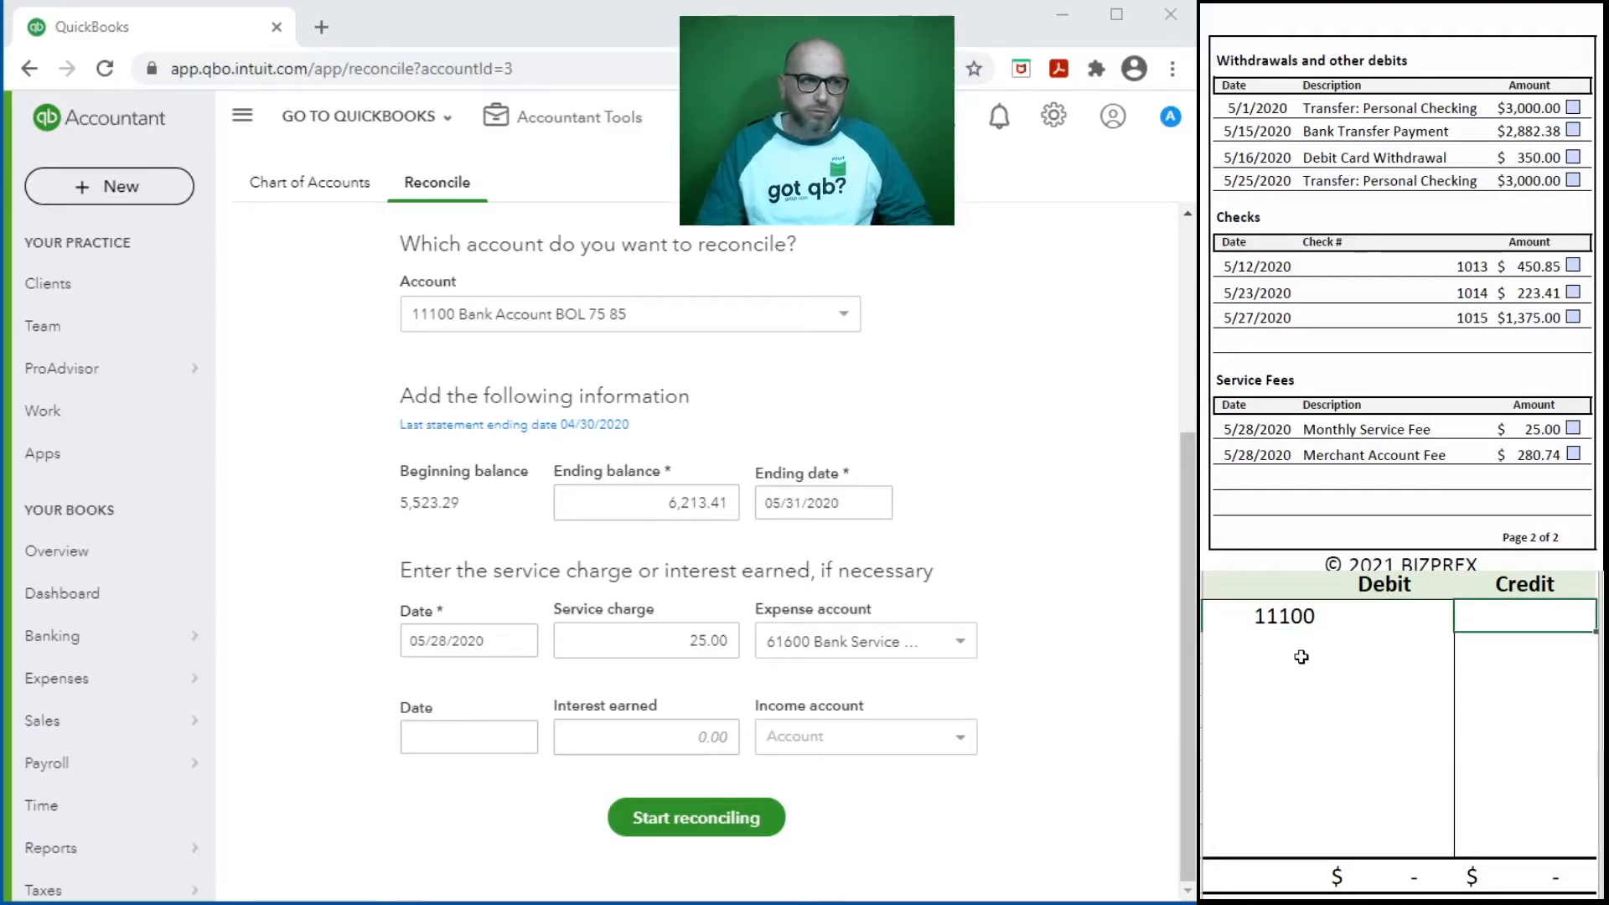
{"action": "type", "text": "25"}
{"action": "key", "text": "Return"}
{"action": "left_click", "coordinate": [1301, 657]}
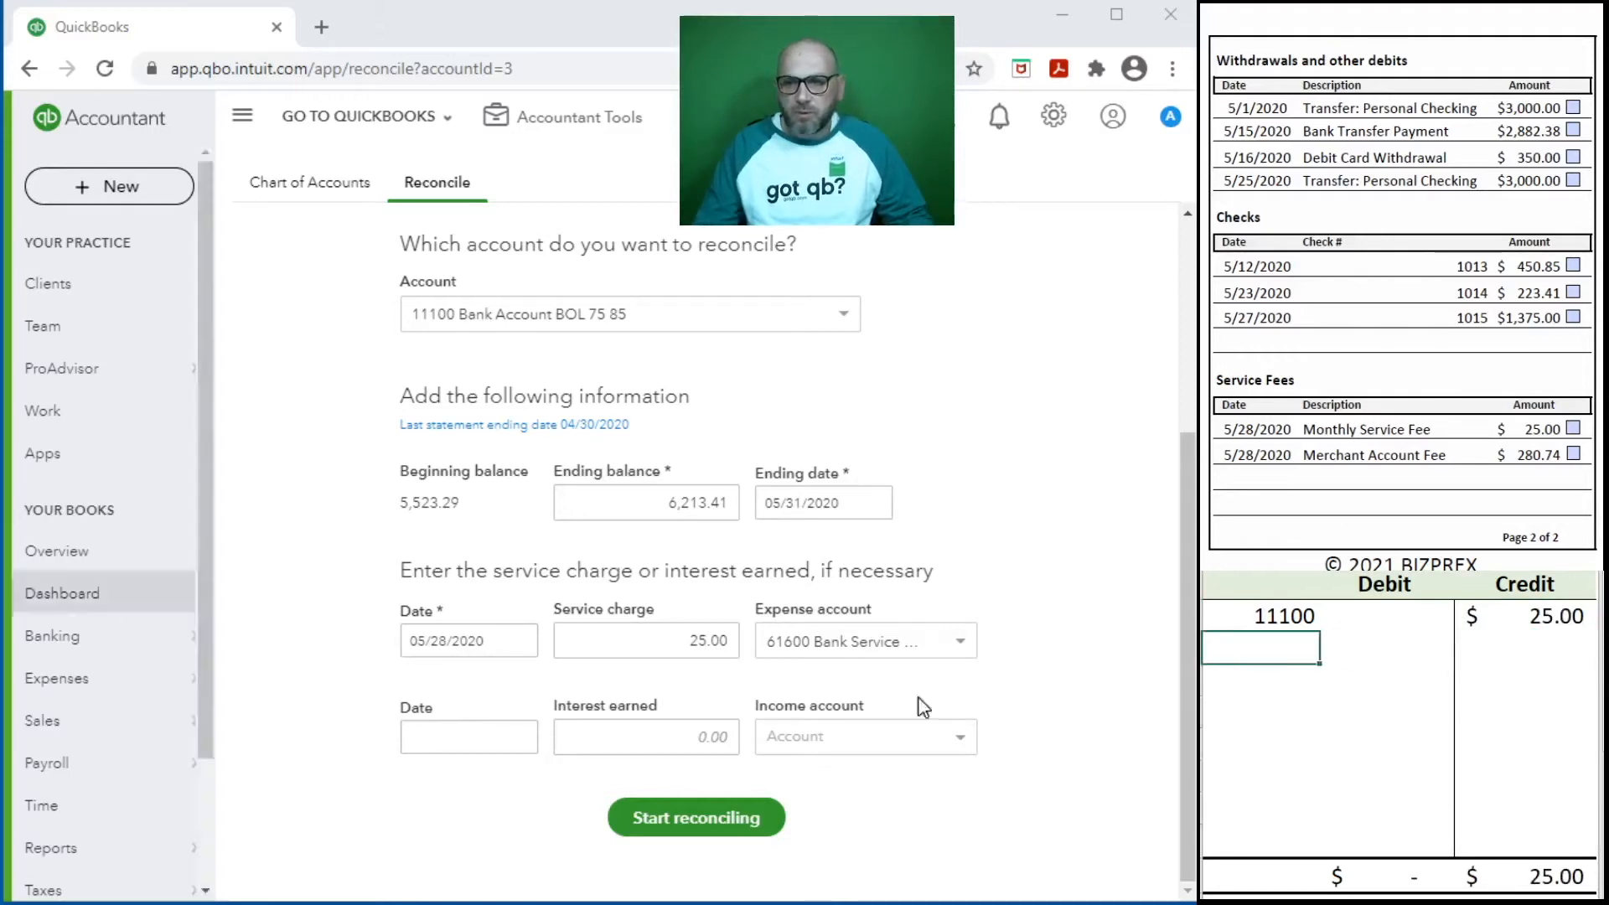
- Reselect 61600 Bank Service Charges as the expense account and record 61600 with a 25.00 debit on the worksheet's second line
{"action": "left_click", "coordinate": [960, 643]}
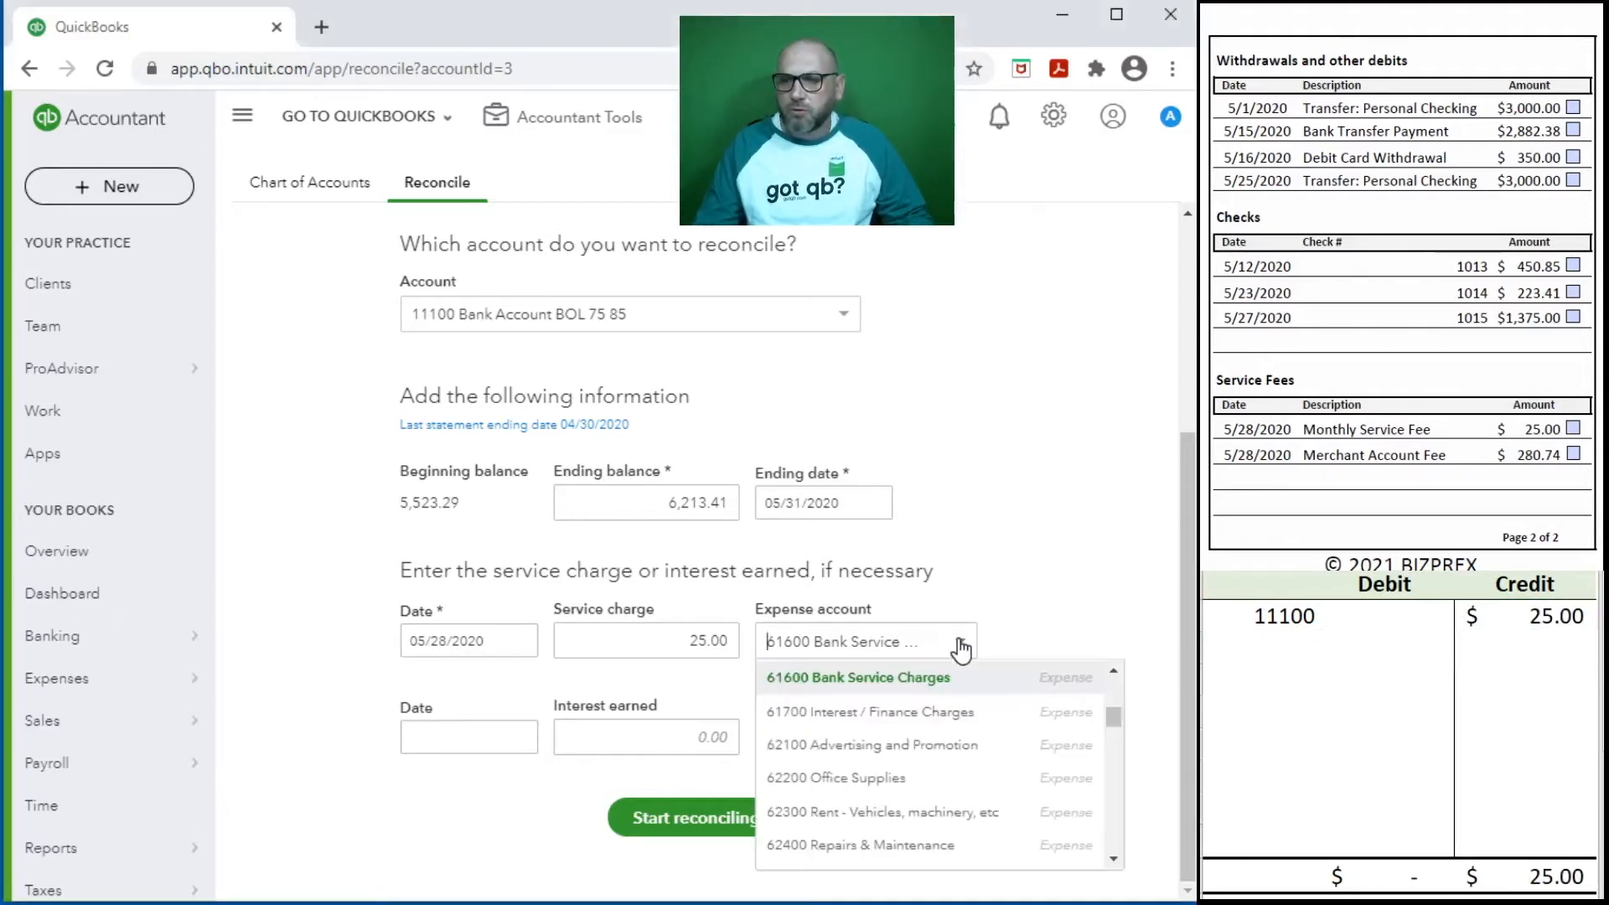
{"action": "left_click", "coordinate": [867, 677]}
{"action": "left_click", "coordinate": [1268, 646]}
{"action": "type", "text": "61600"}
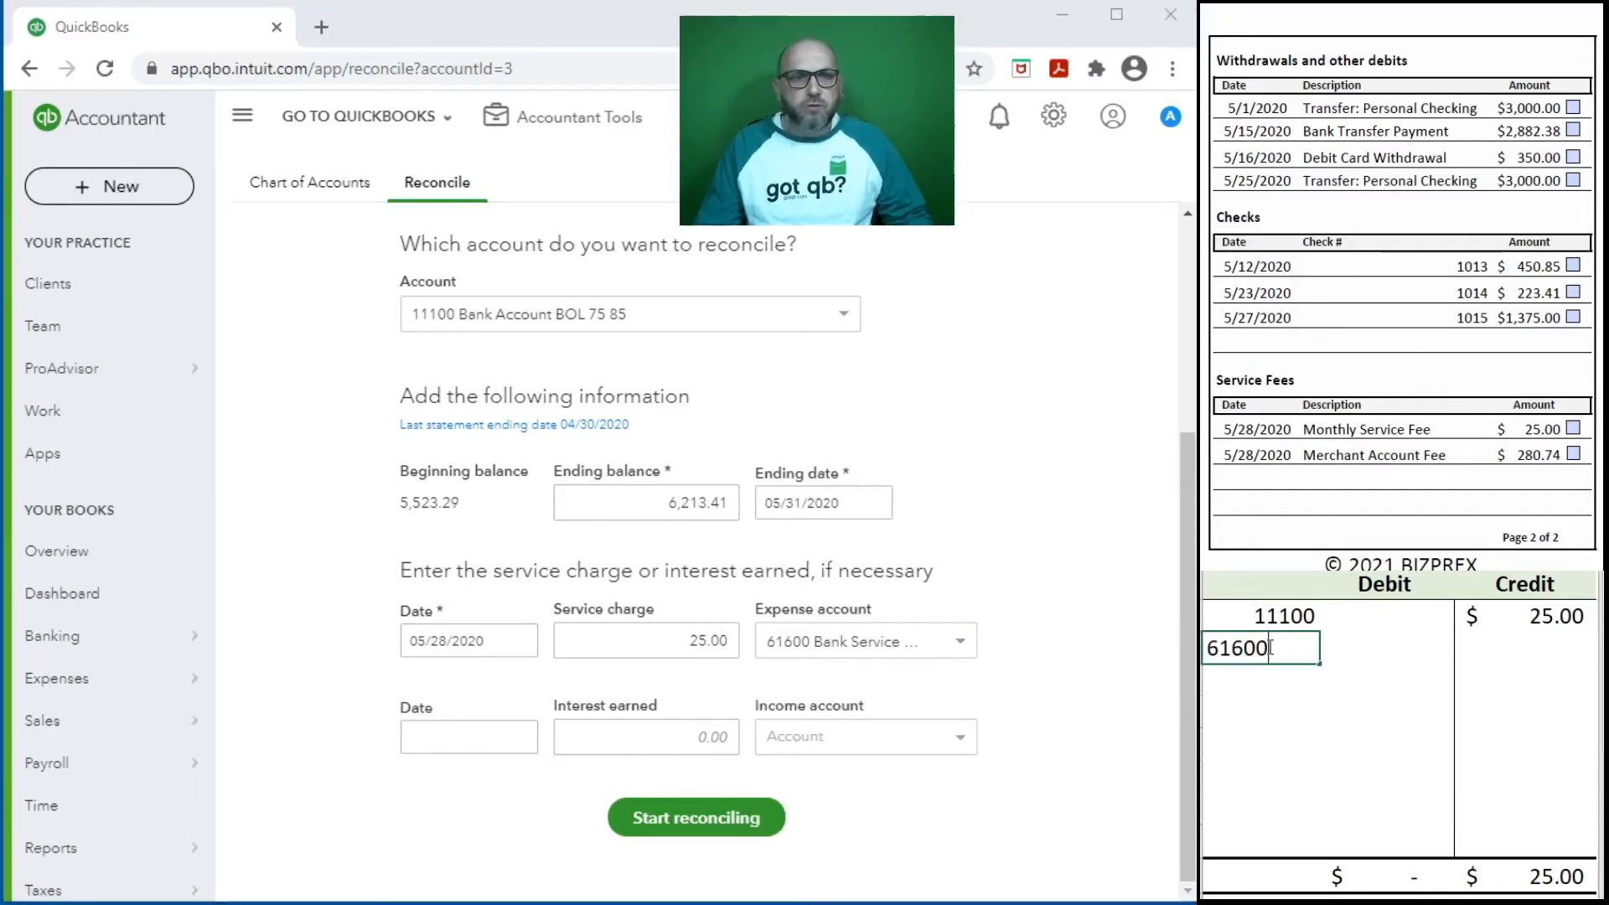
{"action": "key", "text": "Tab"}
{"action": "type", "text": "25"}
{"action": "key", "text": "Return"}
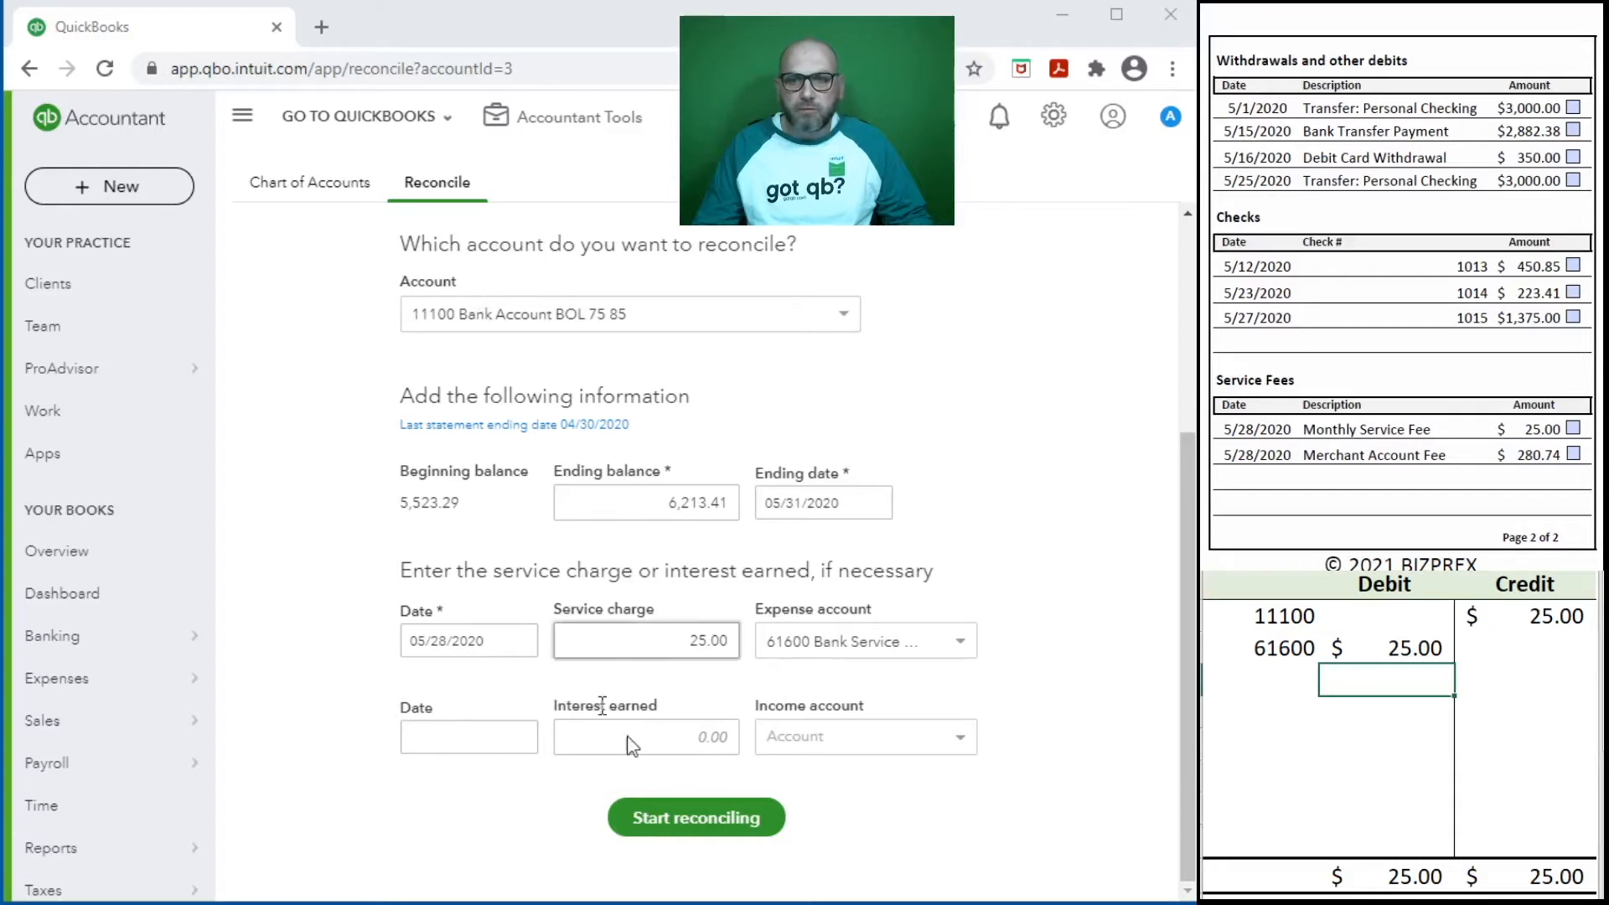
- Start reconciling account 11100 and clear both service charge lines from the debit/credit worksheet
{"action": "left_click", "coordinate": [702, 831]}
{"action": "left_click_drag", "start_coordinate": [1473, 661], "coordinate": [1258, 625]}
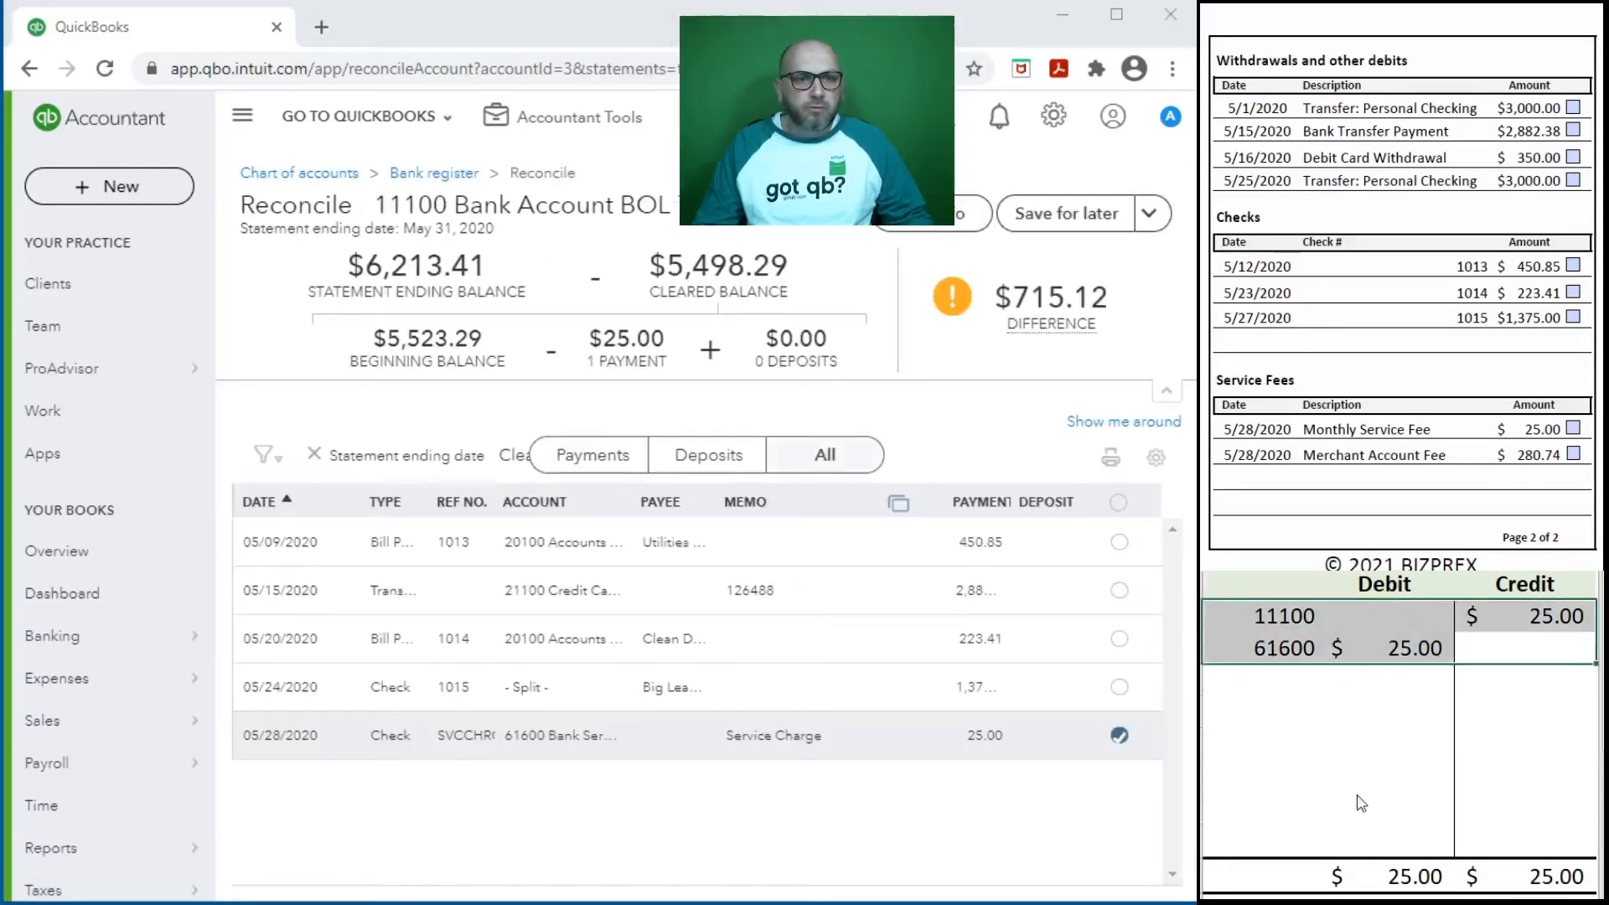
{"action": "key", "text": "Delete"}
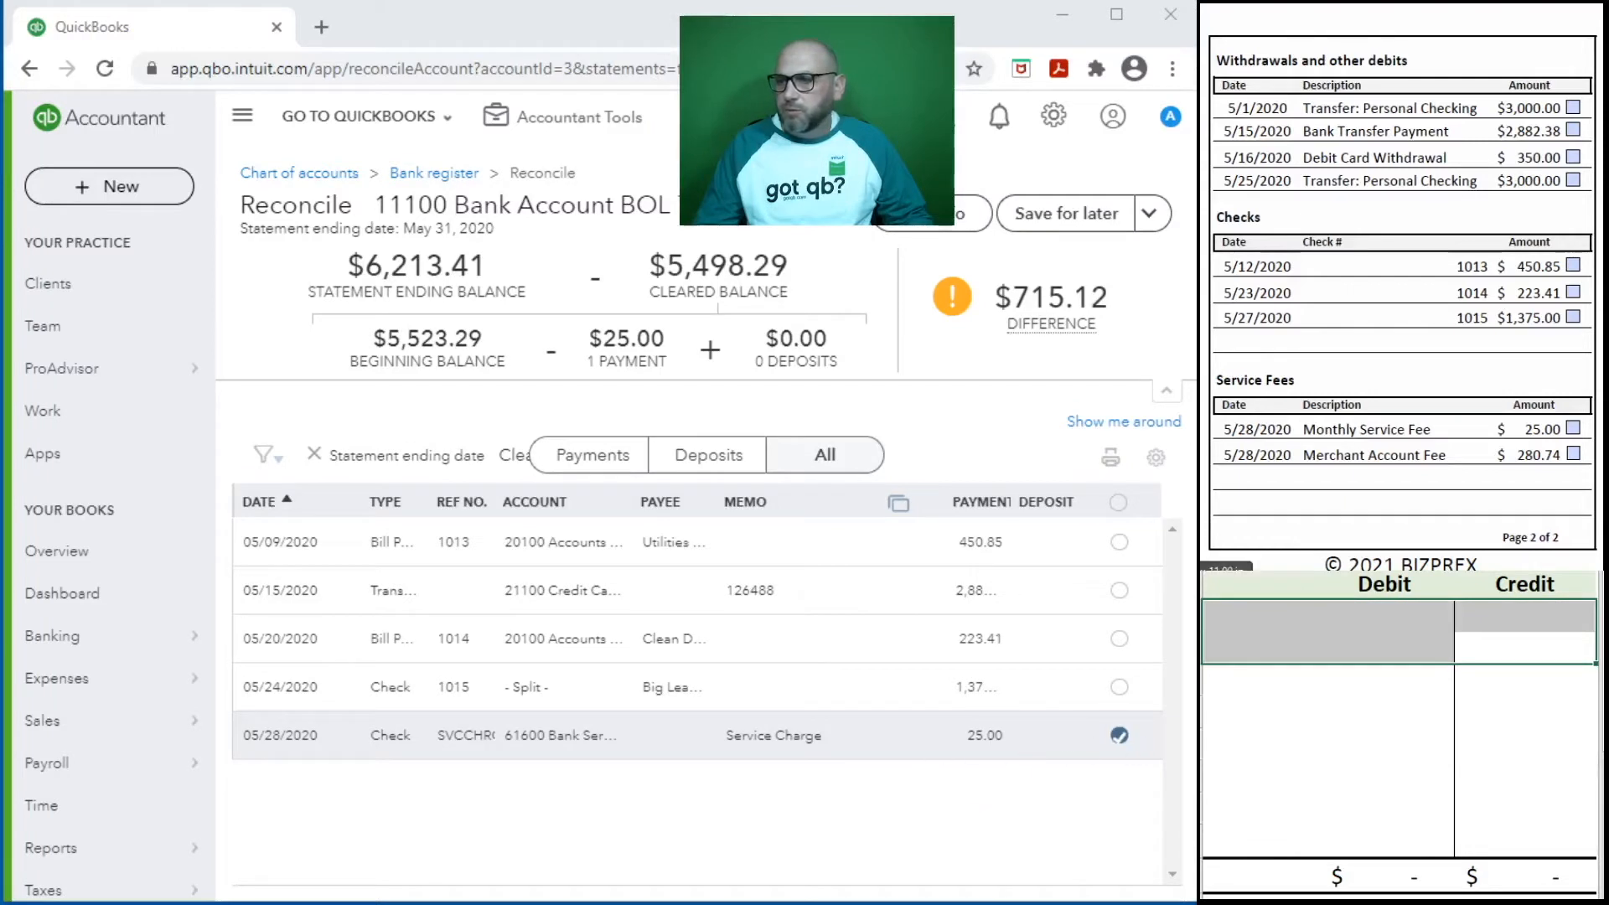
- Tick off the 25.00 Monthly Service Fee on the statement and adjust the reconciliation columns to show the full payment and deposit amounts
{"action": "left_click", "coordinate": [1573, 428]}
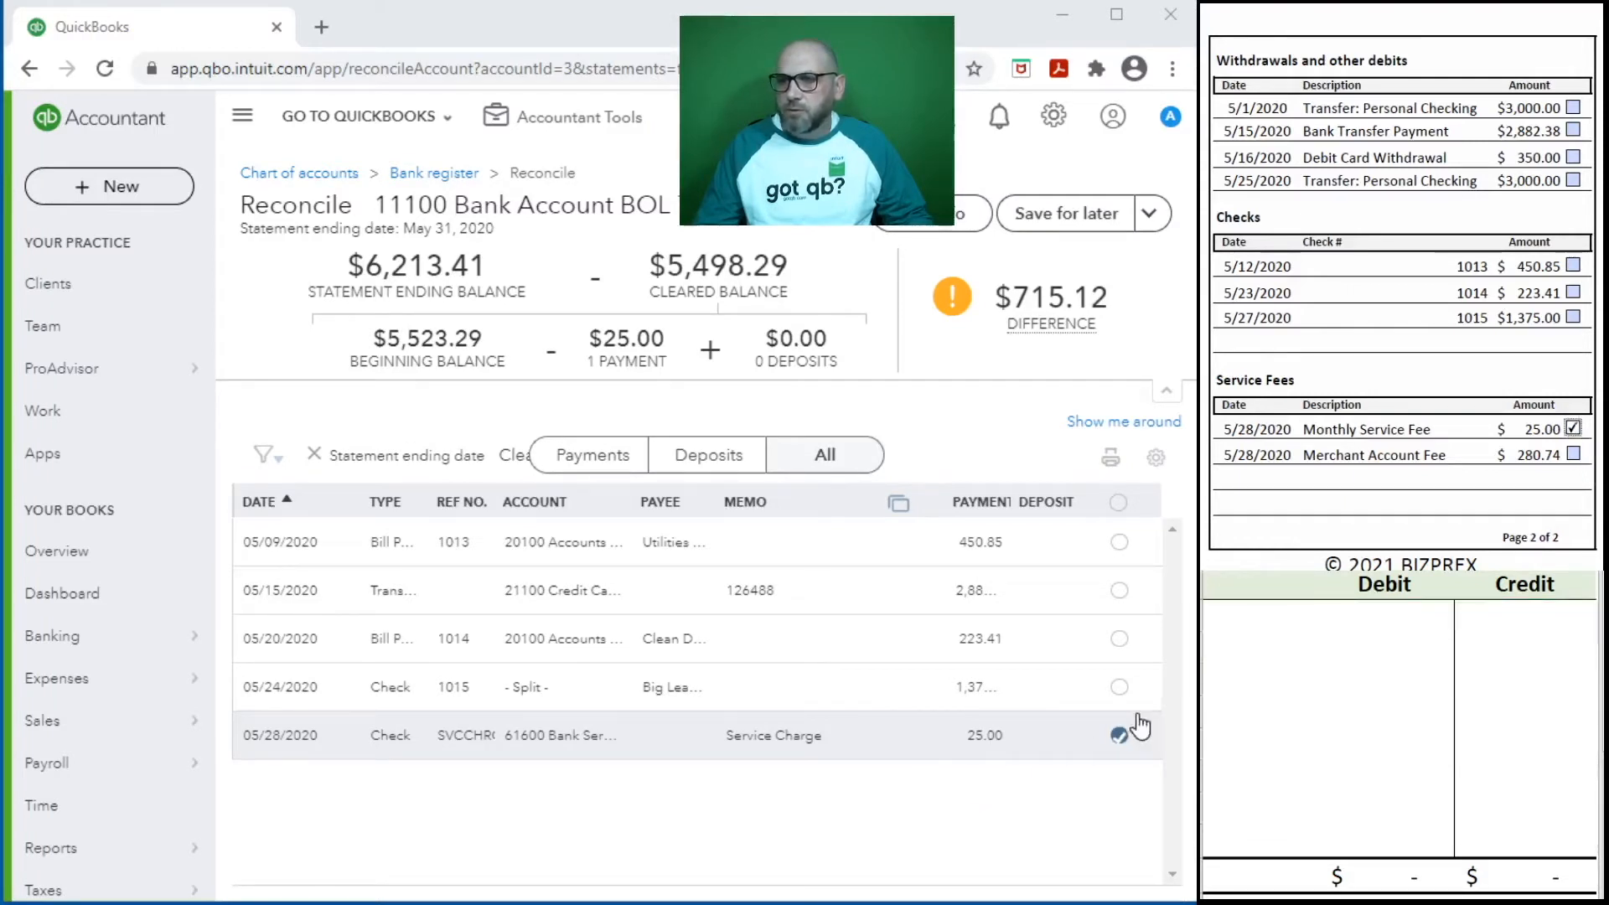
{"action": "left_click_drag", "start_coordinate": [868, 501], "coordinate": [716, 496]}
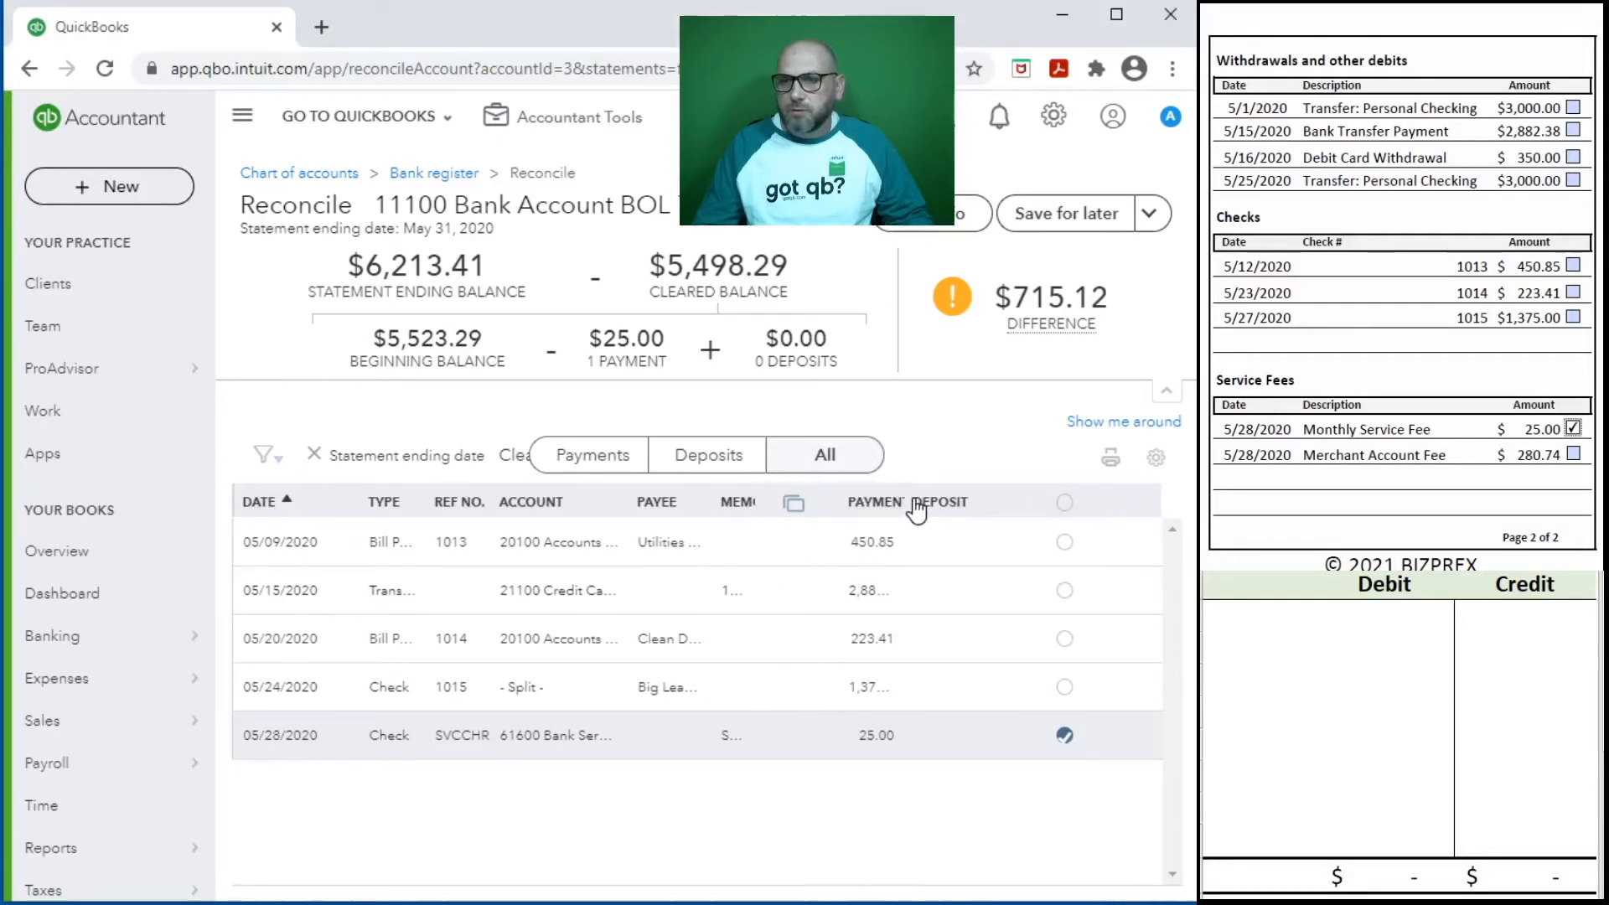
{"action": "left_click_drag", "start_coordinate": [951, 501], "coordinate": [1005, 503]}
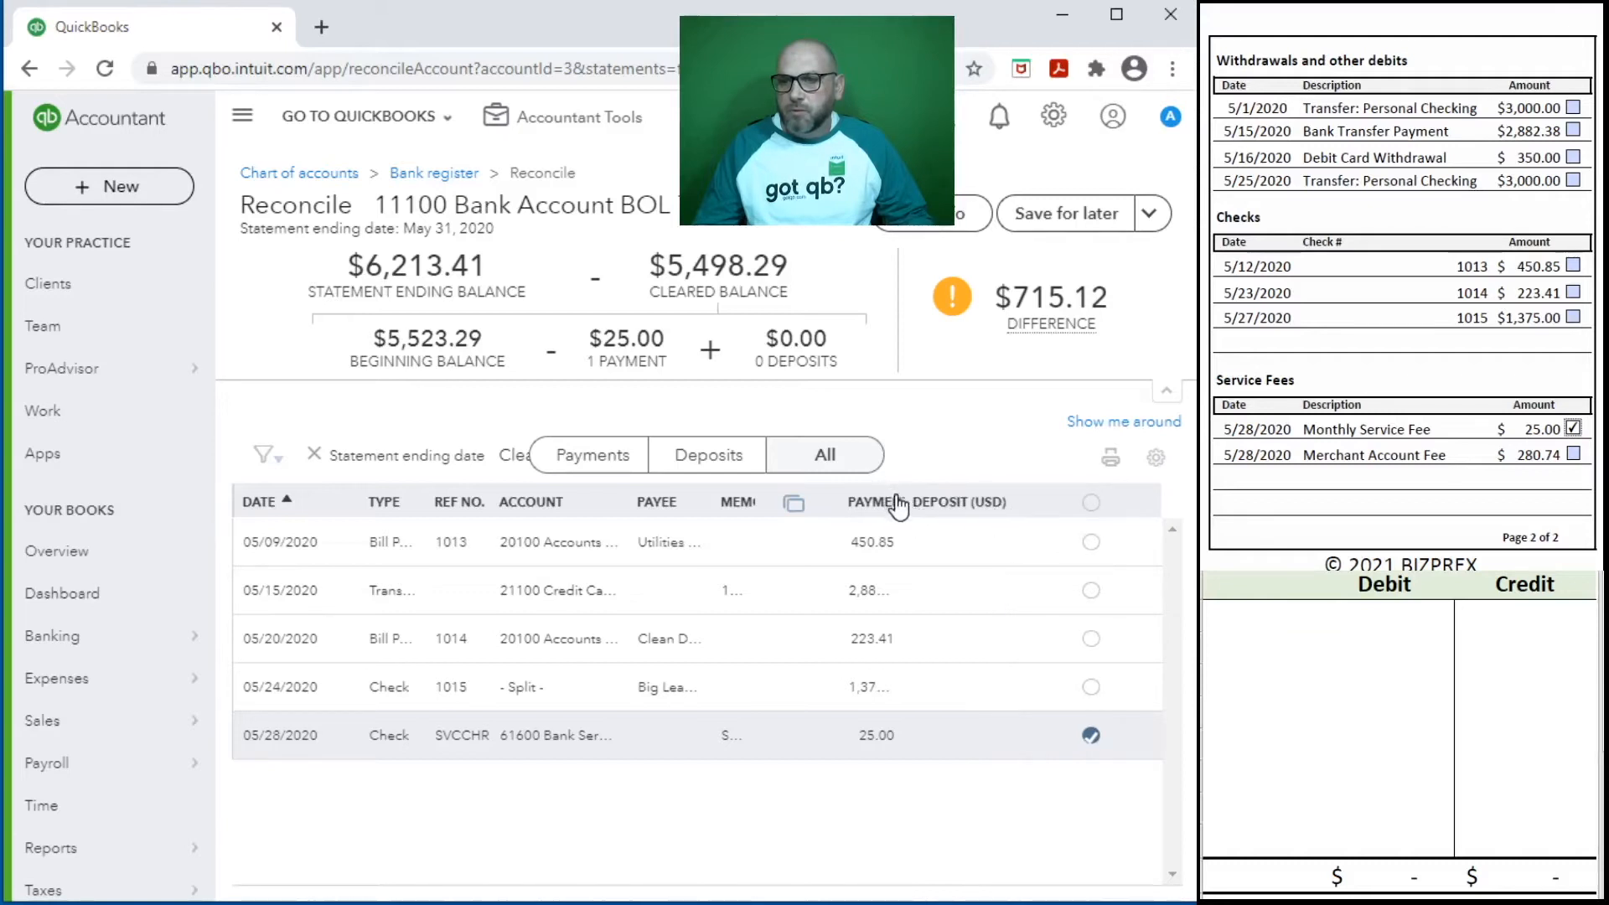
{"action": "left_click_drag", "start_coordinate": [881, 501], "coordinate": [944, 504]}
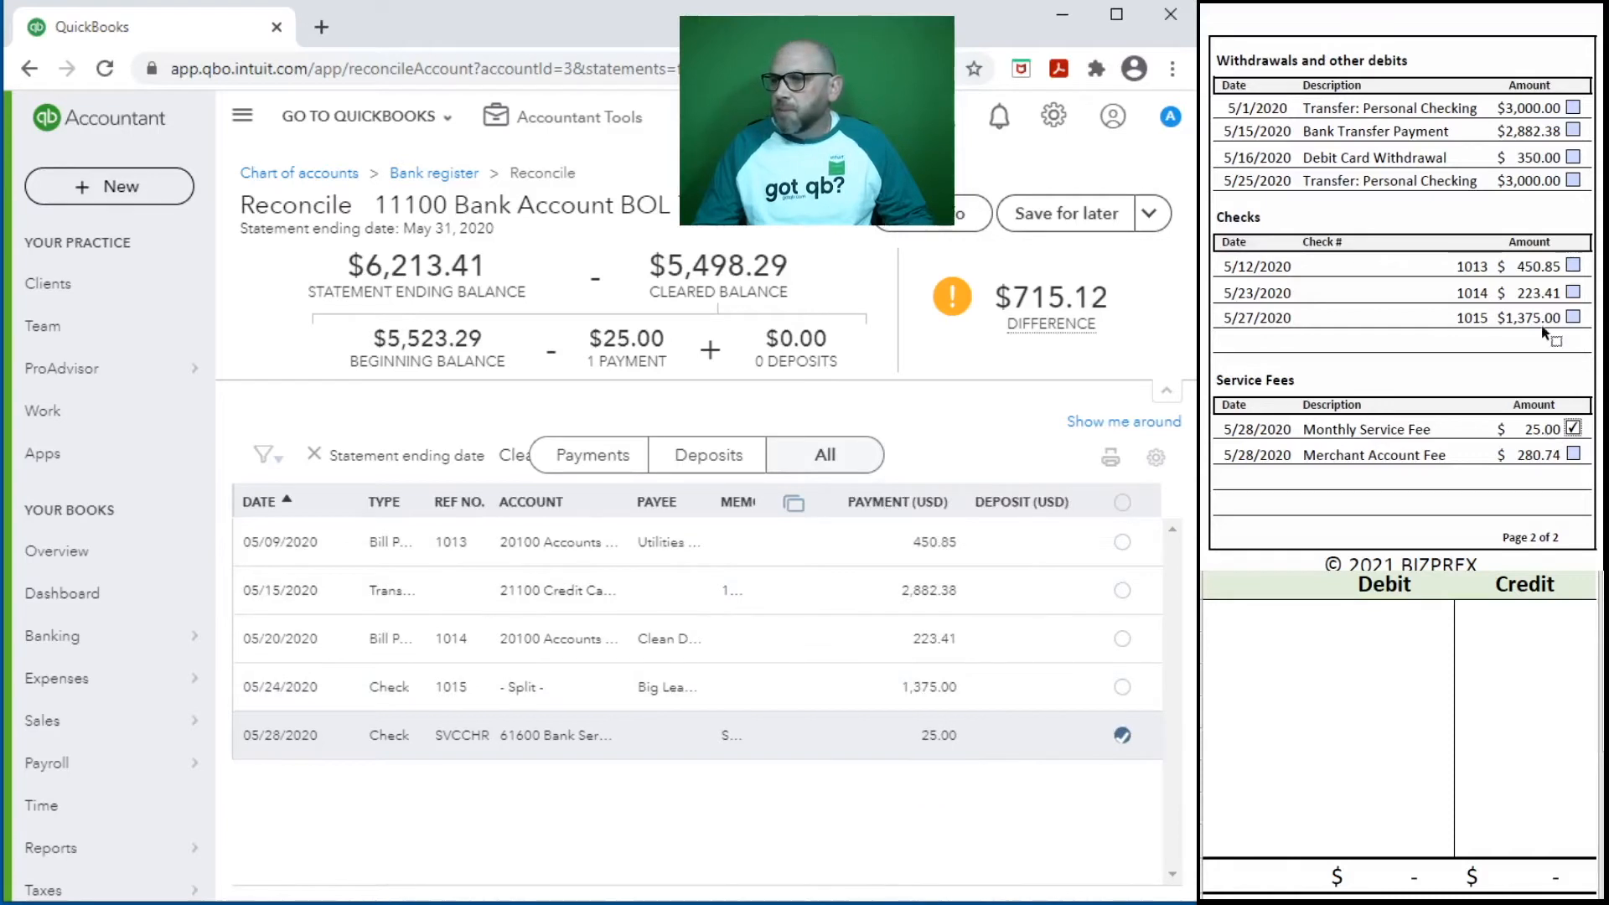
- Mark checks 1015, 1014 and 1013 as cleared on both the bank statement and the reconciliation list
{"action": "left_click", "coordinate": [1573, 316]}
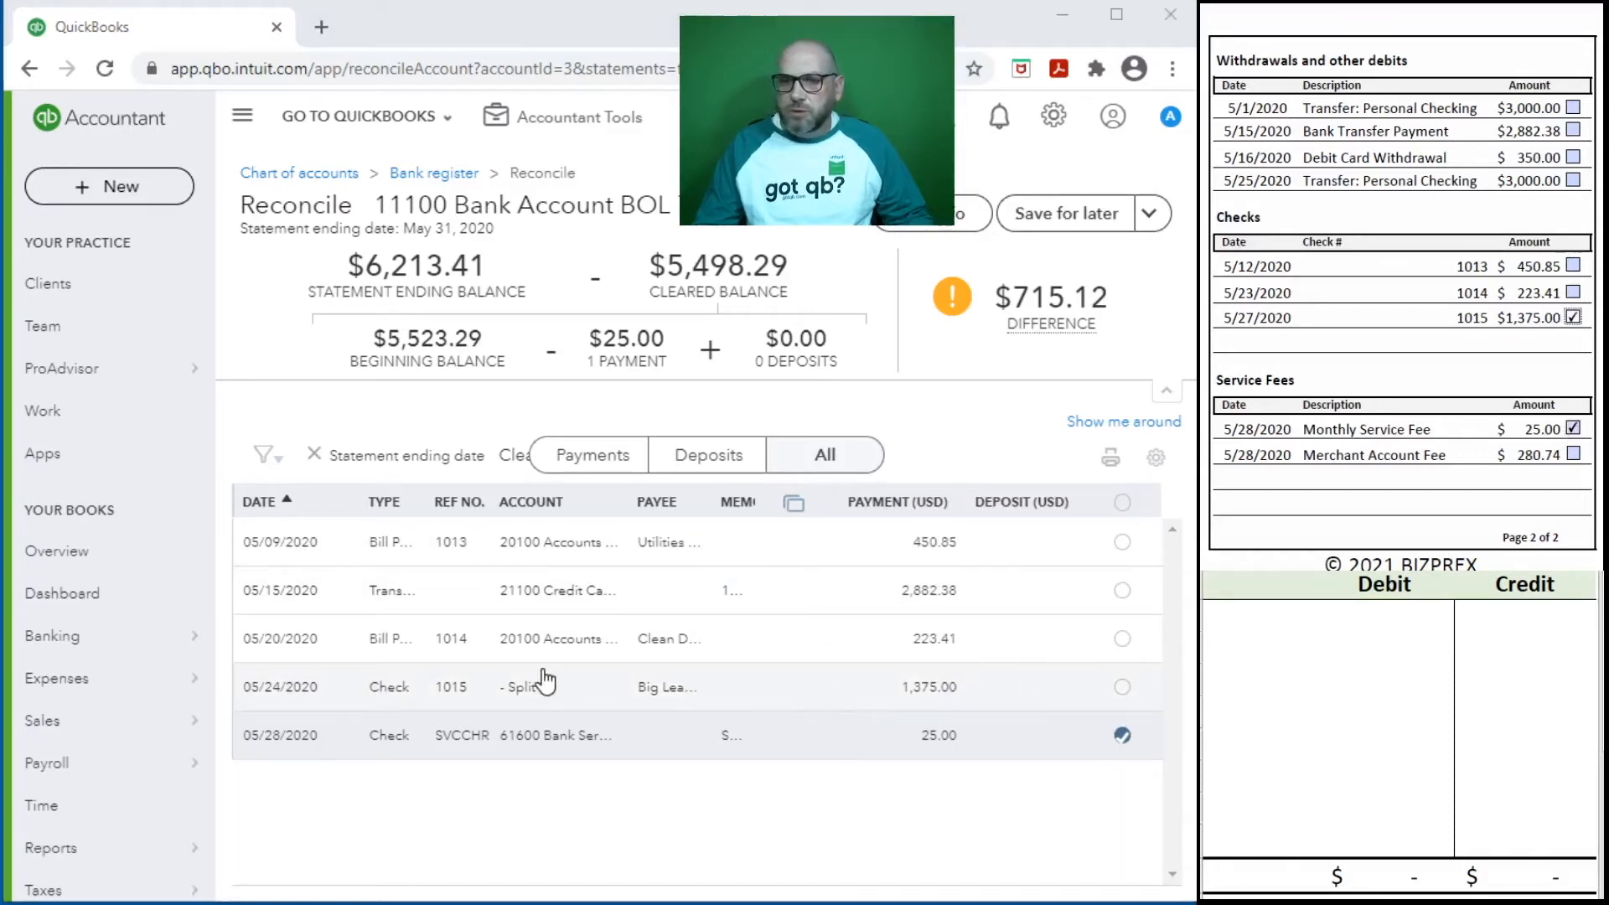
{"action": "left_click", "coordinate": [1117, 687]}
{"action": "left_click", "coordinate": [1121, 687]}
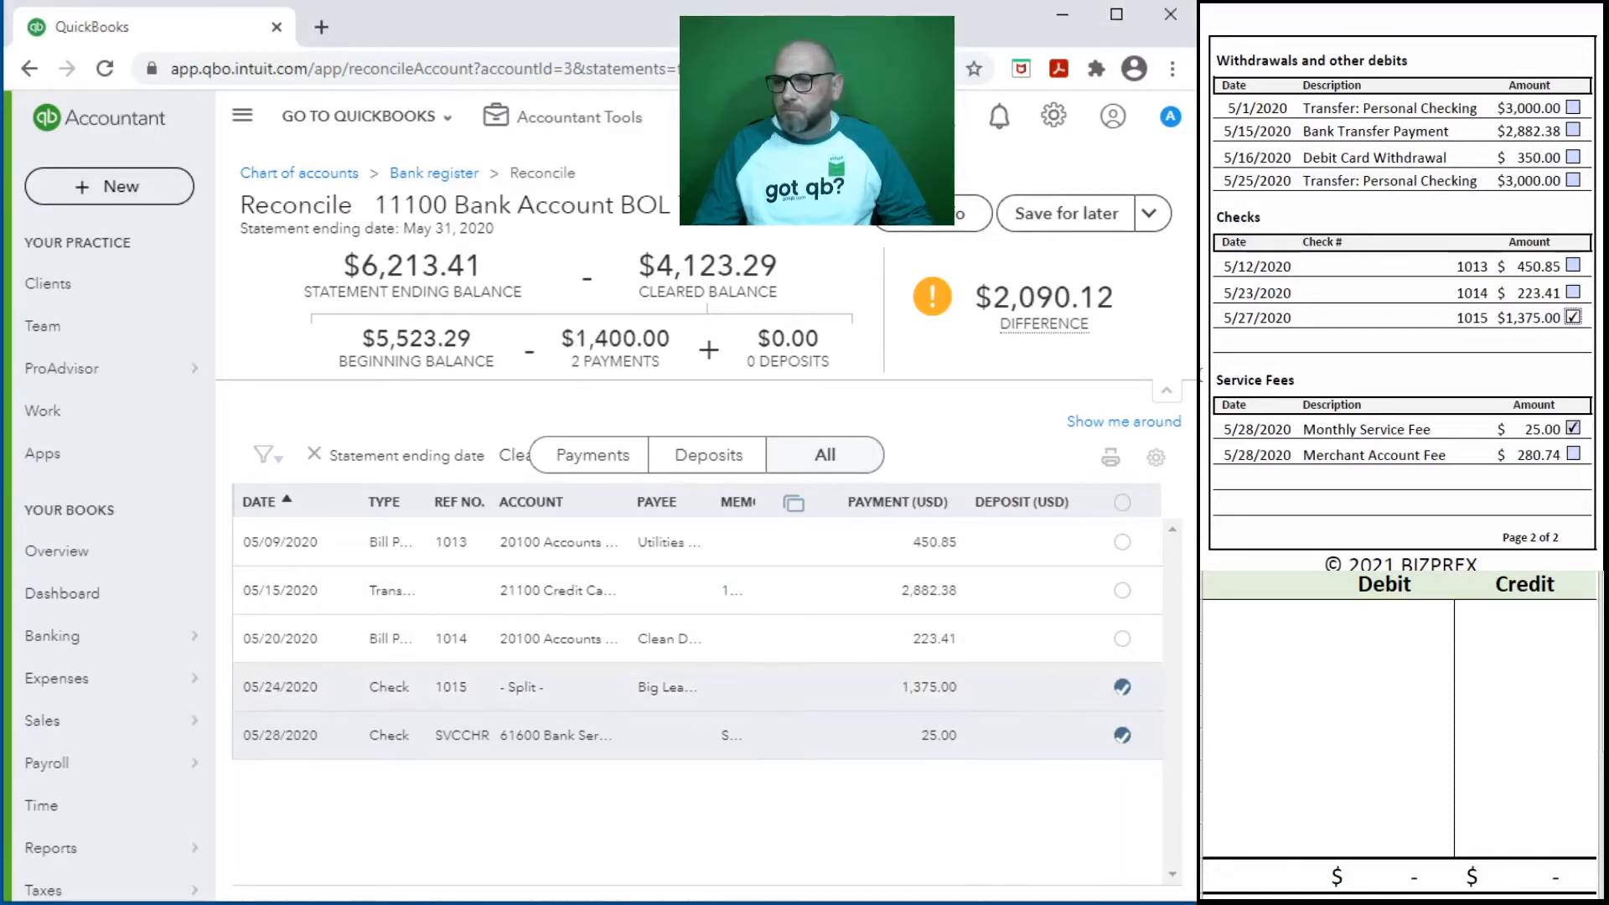
{"action": "left_click", "coordinate": [1573, 292]}
{"action": "left_click", "coordinate": [1122, 640]}
{"action": "left_click", "coordinate": [1573, 266]}
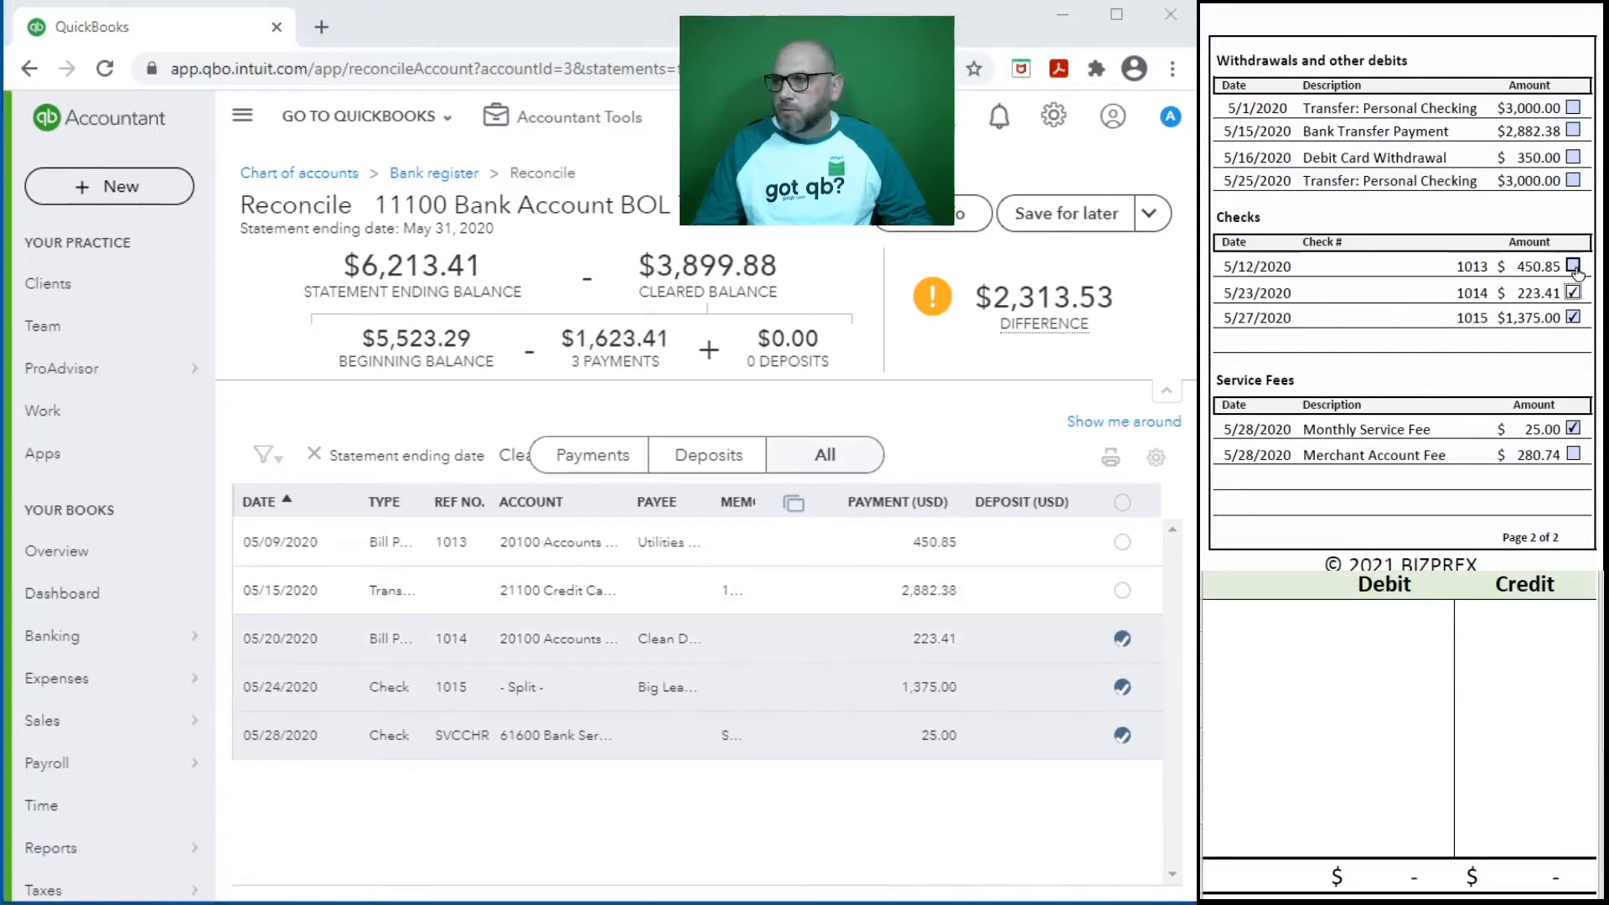
{"action": "left_click", "coordinate": [1122, 541]}
- Mark the 5/15/2020 Bank Transfer Payment of 2,882.38 as cleared on both the statement and the reconciliation list
{"action": "scroll", "coordinate": [1391, 306], "scroll_direction": "up", "scroll_amount": 5}
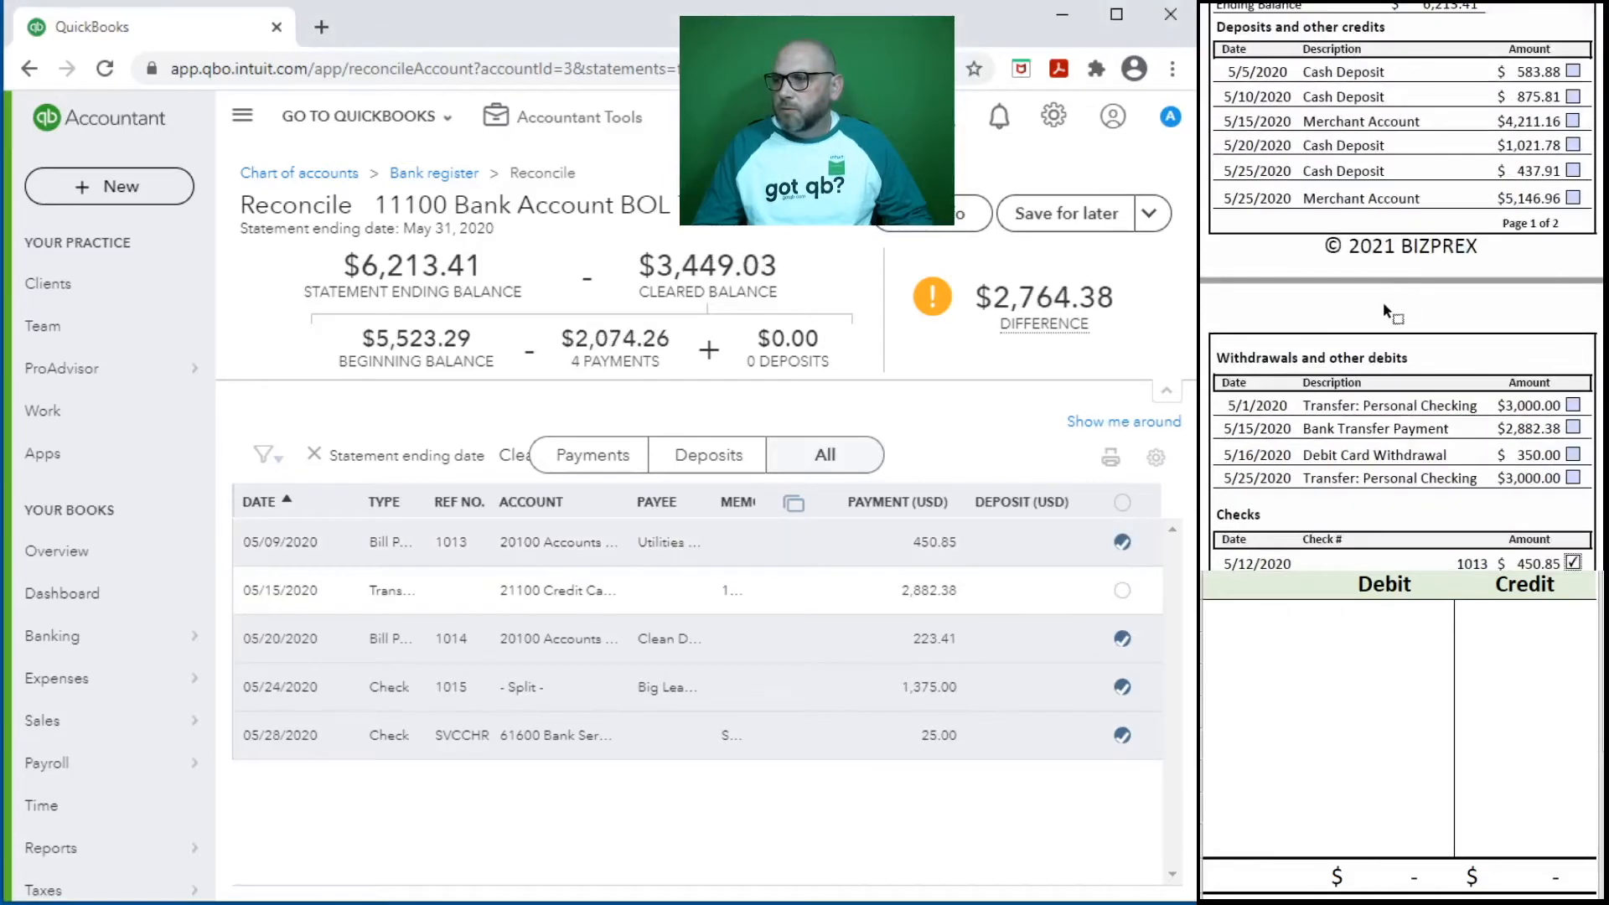
{"action": "scroll", "coordinate": [1383, 308], "scroll_direction": "down", "scroll_amount": 3}
{"action": "scroll", "coordinate": [1383, 307], "scroll_direction": "down", "scroll_amount": 2}
{"action": "left_click", "coordinate": [1573, 172]}
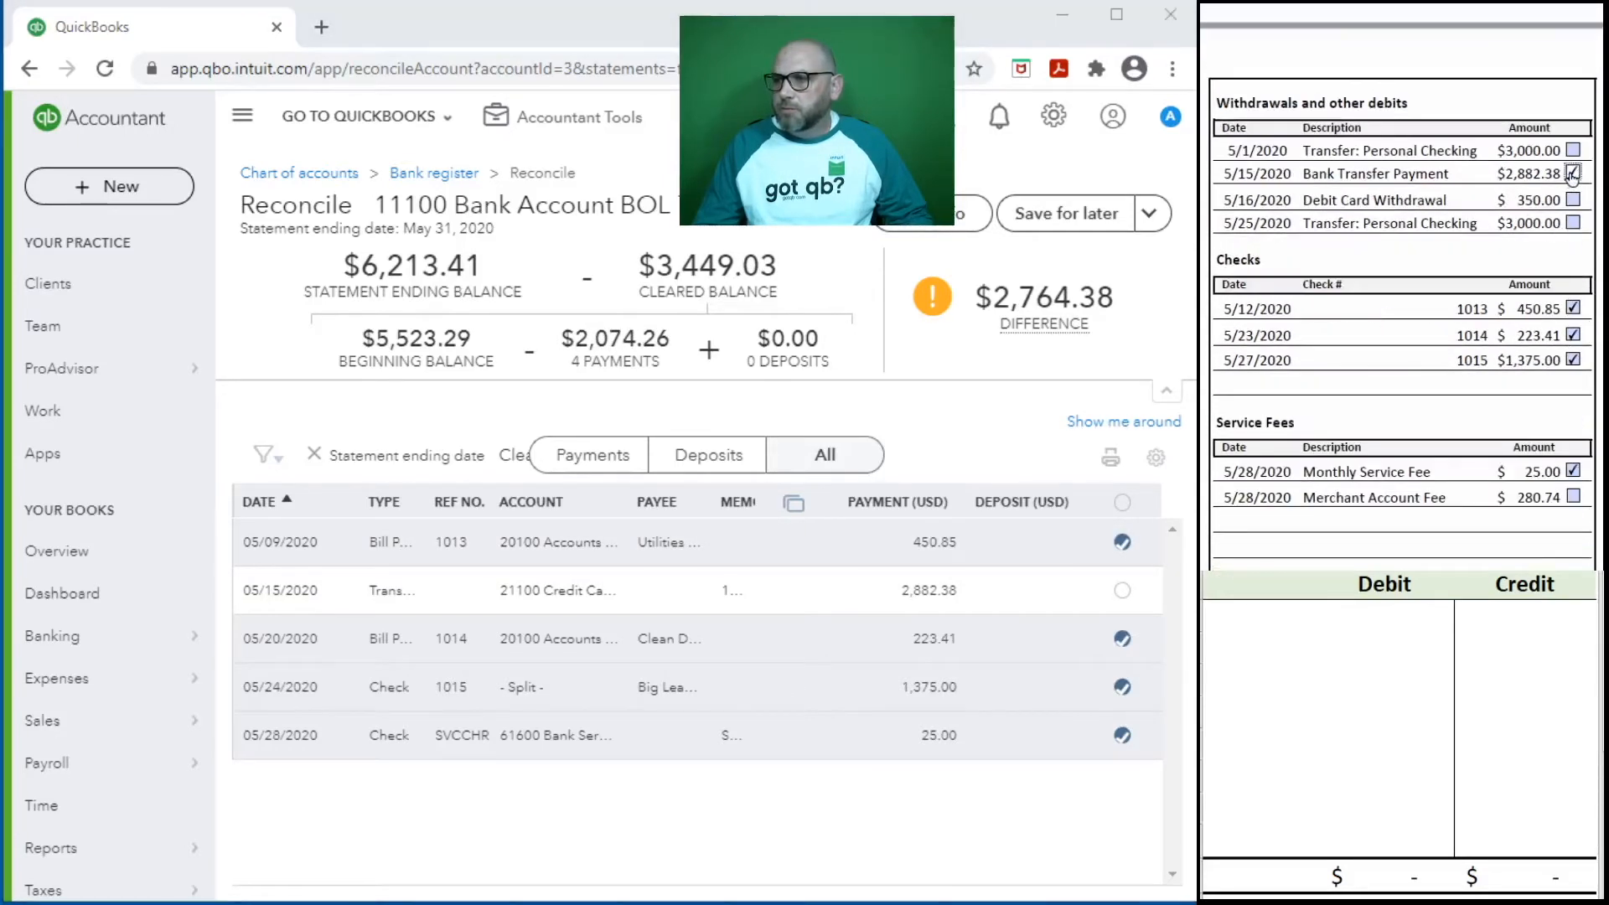
{"action": "left_click", "coordinate": [1122, 590]}
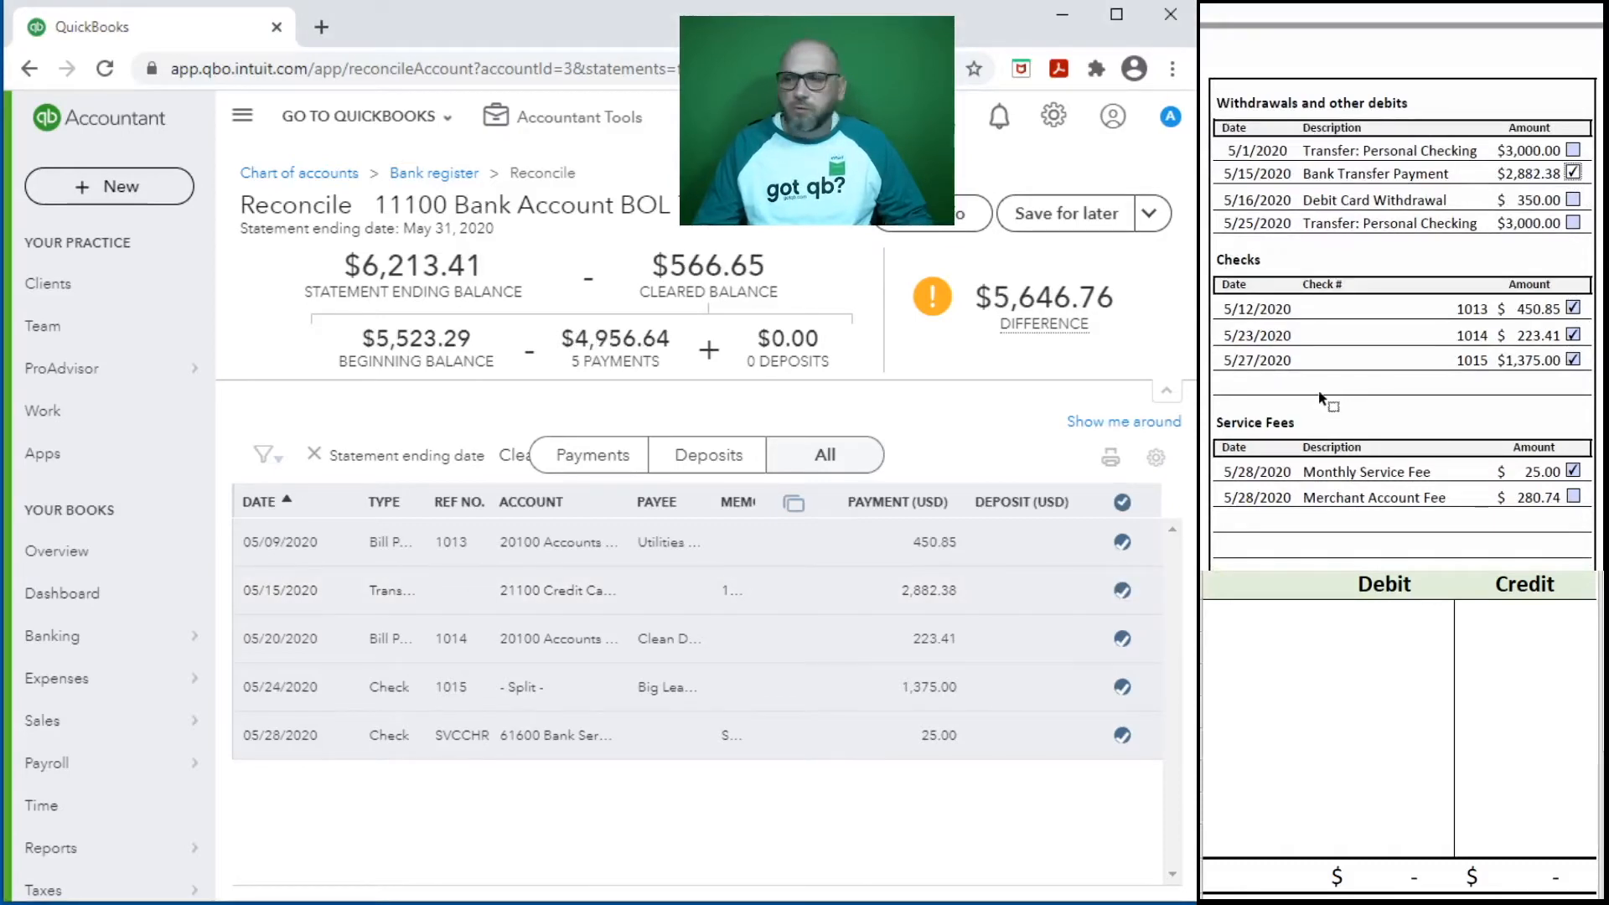
- Review the statement's unticked items and start a journal entry dated 5/31/2020 with Deposits as its journal number
{"action": "scroll", "coordinate": [1324, 394], "scroll_direction": "up", "scroll_amount": 4}
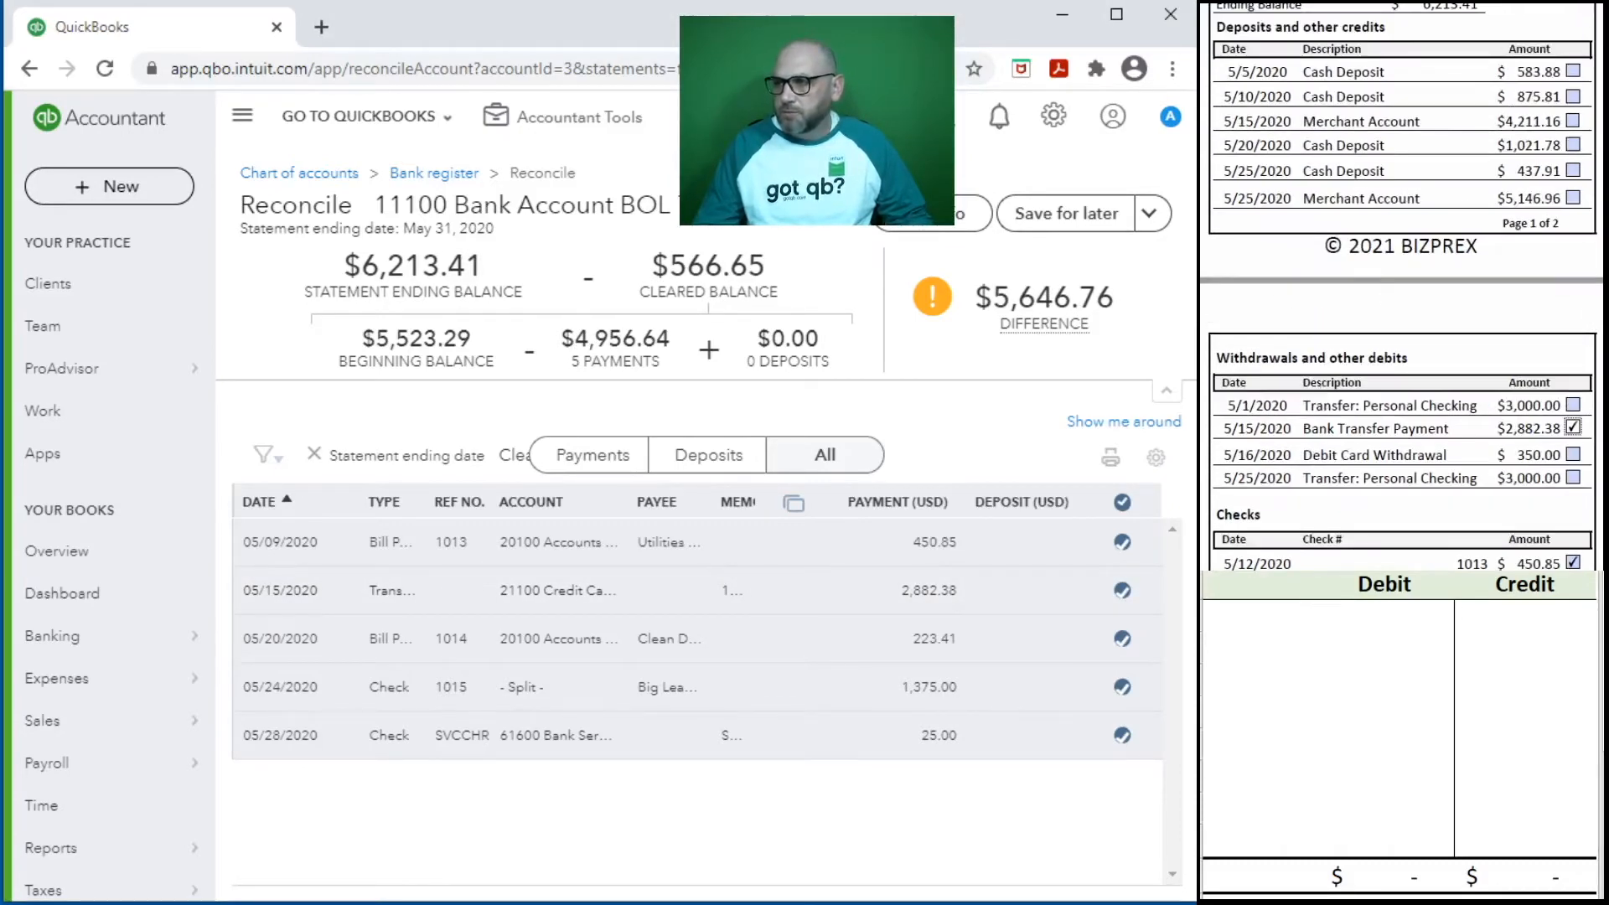
{"action": "scroll", "coordinate": [1442, 294], "scroll_direction": "up", "scroll_amount": 4}
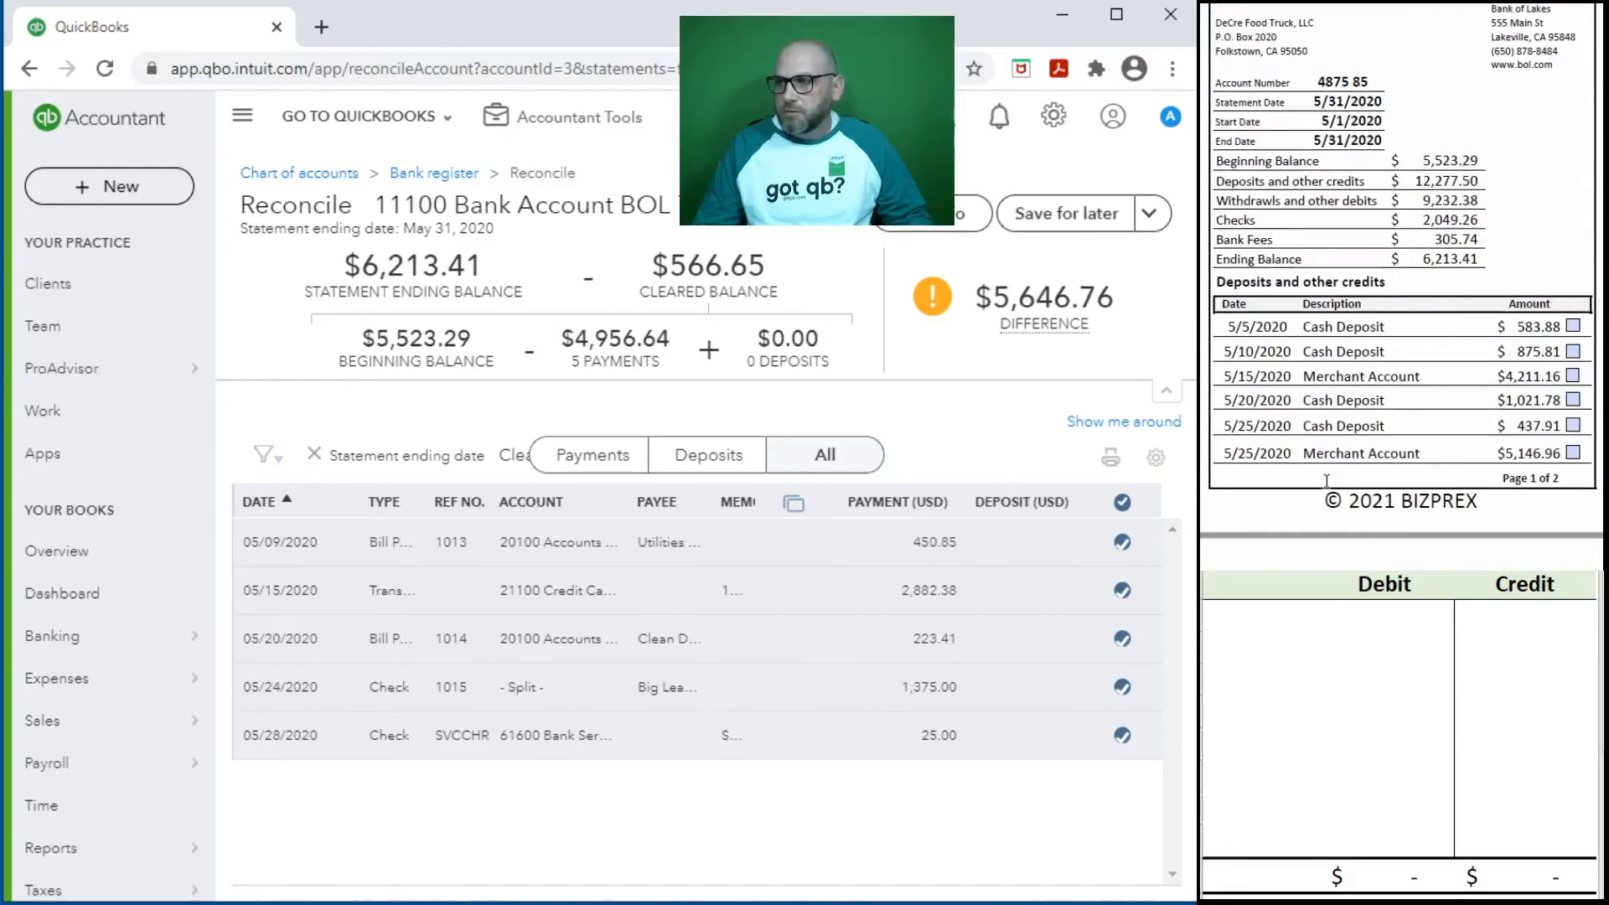
{"action": "scroll", "coordinate": [1341, 427], "scroll_direction": "down", "scroll_amount": 8}
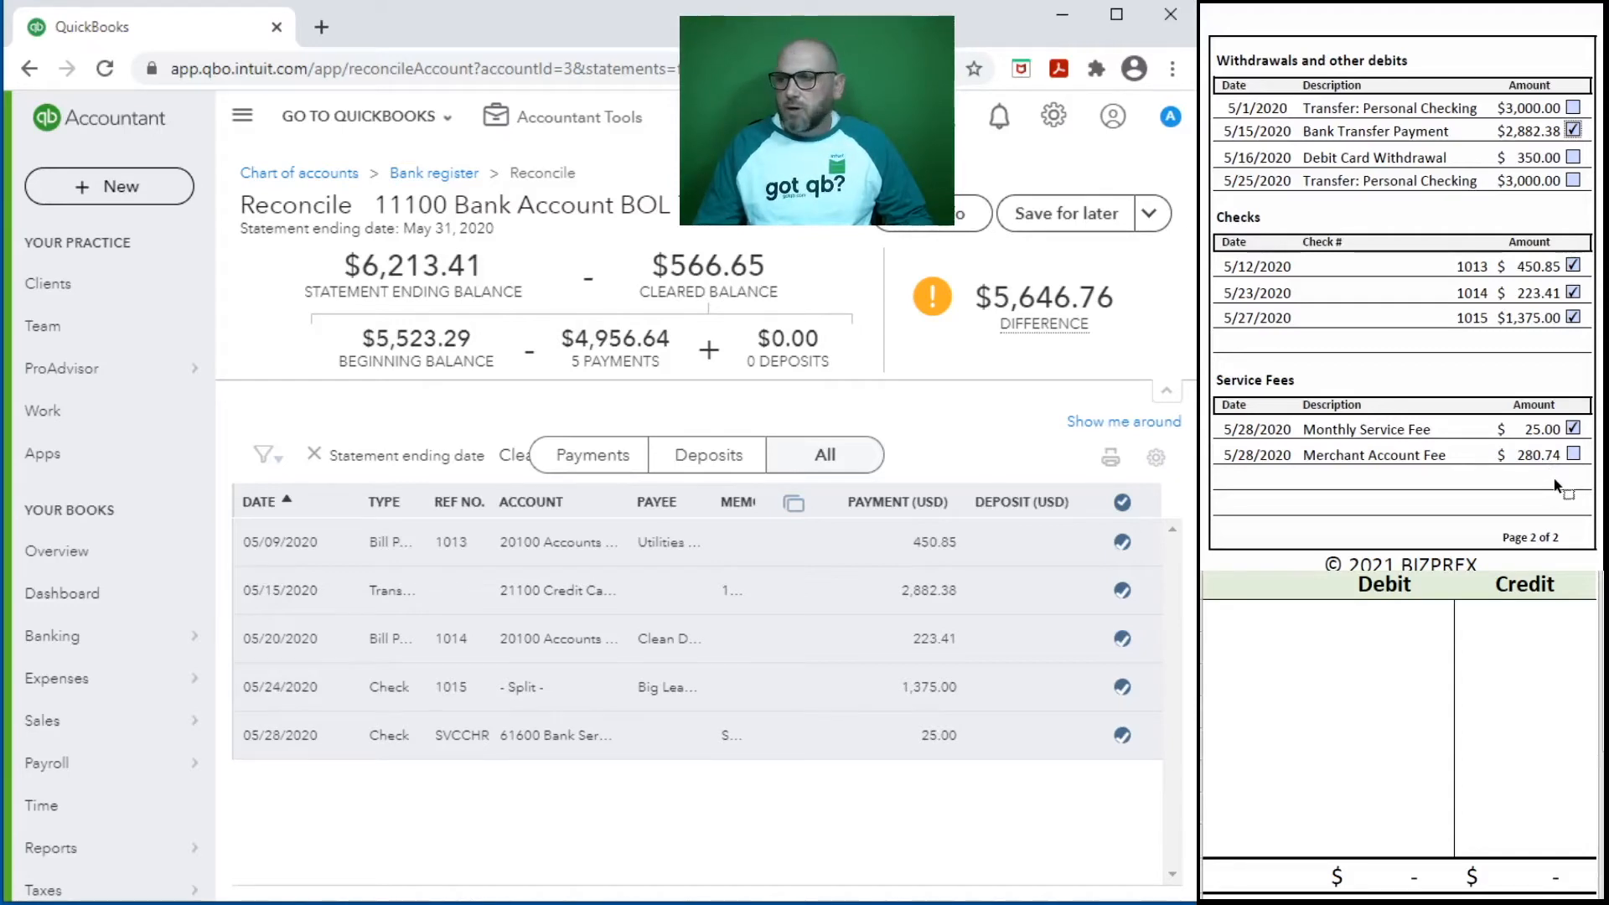
{"action": "scroll", "coordinate": [1512, 495], "scroll_direction": "up", "scroll_amount": 4}
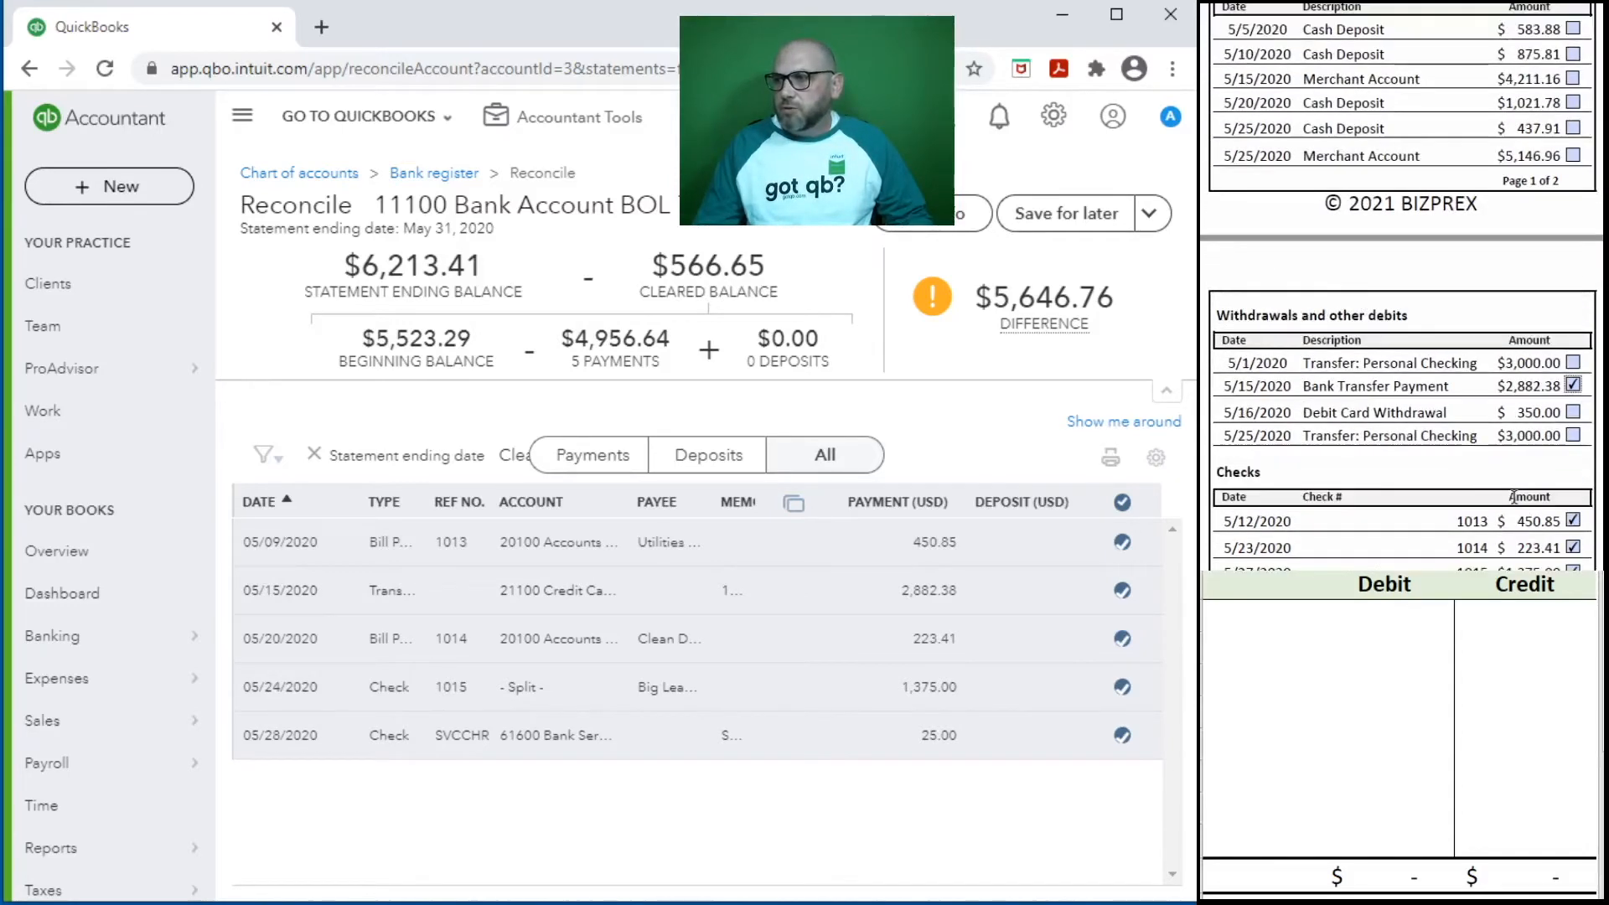
{"action": "scroll", "coordinate": [1513, 497], "scroll_direction": "up", "scroll_amount": 5}
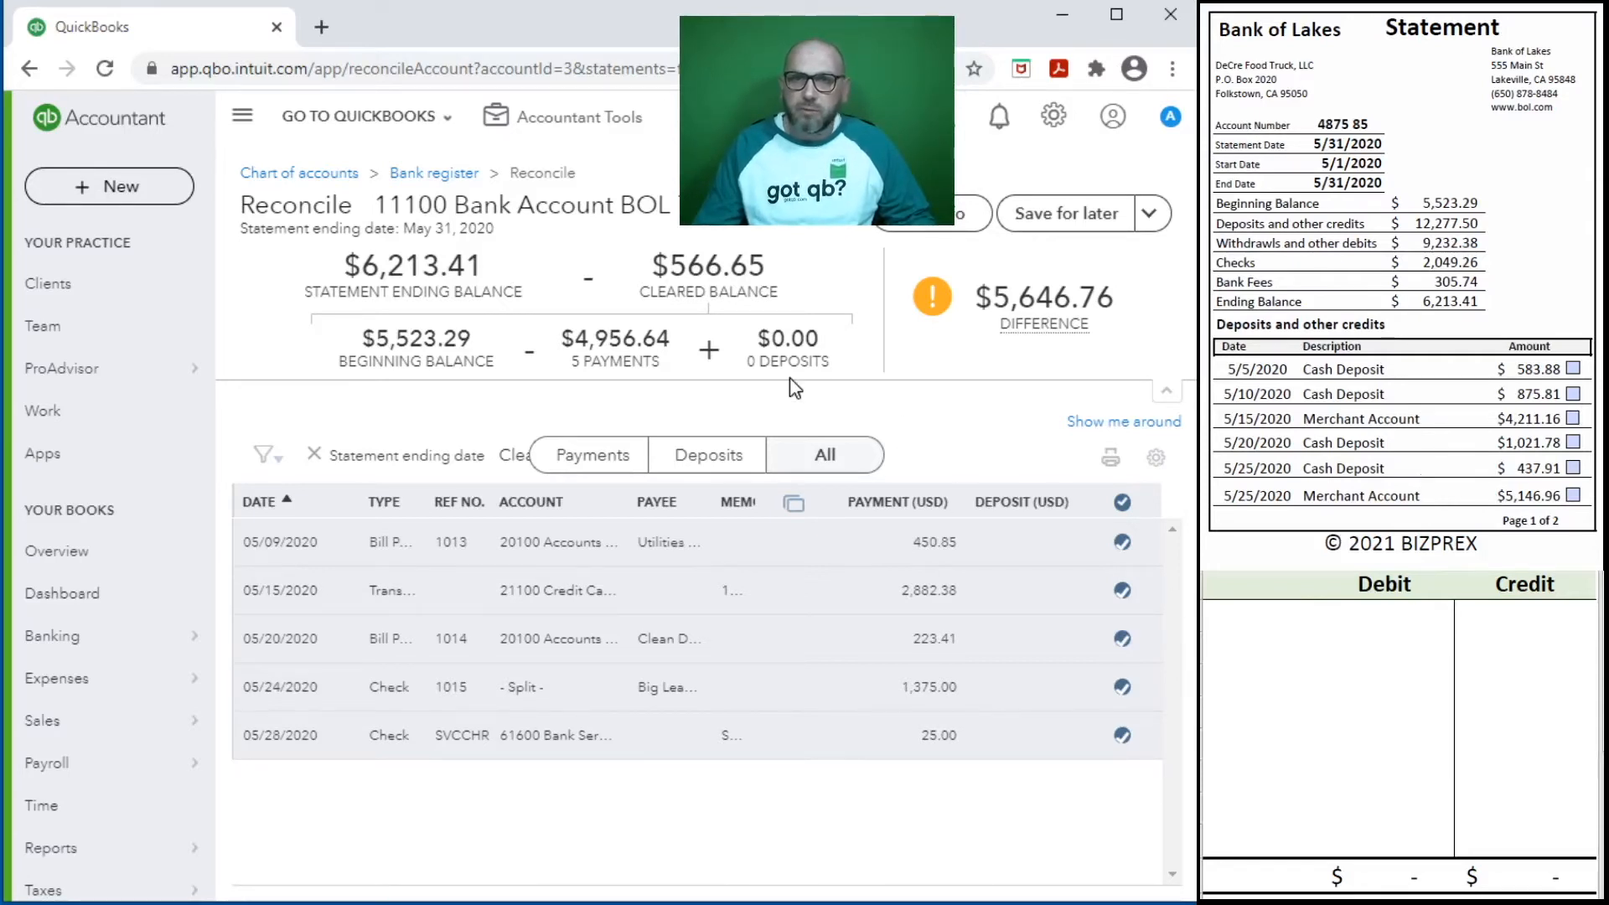
{"action": "left_click", "coordinate": [573, 117]}
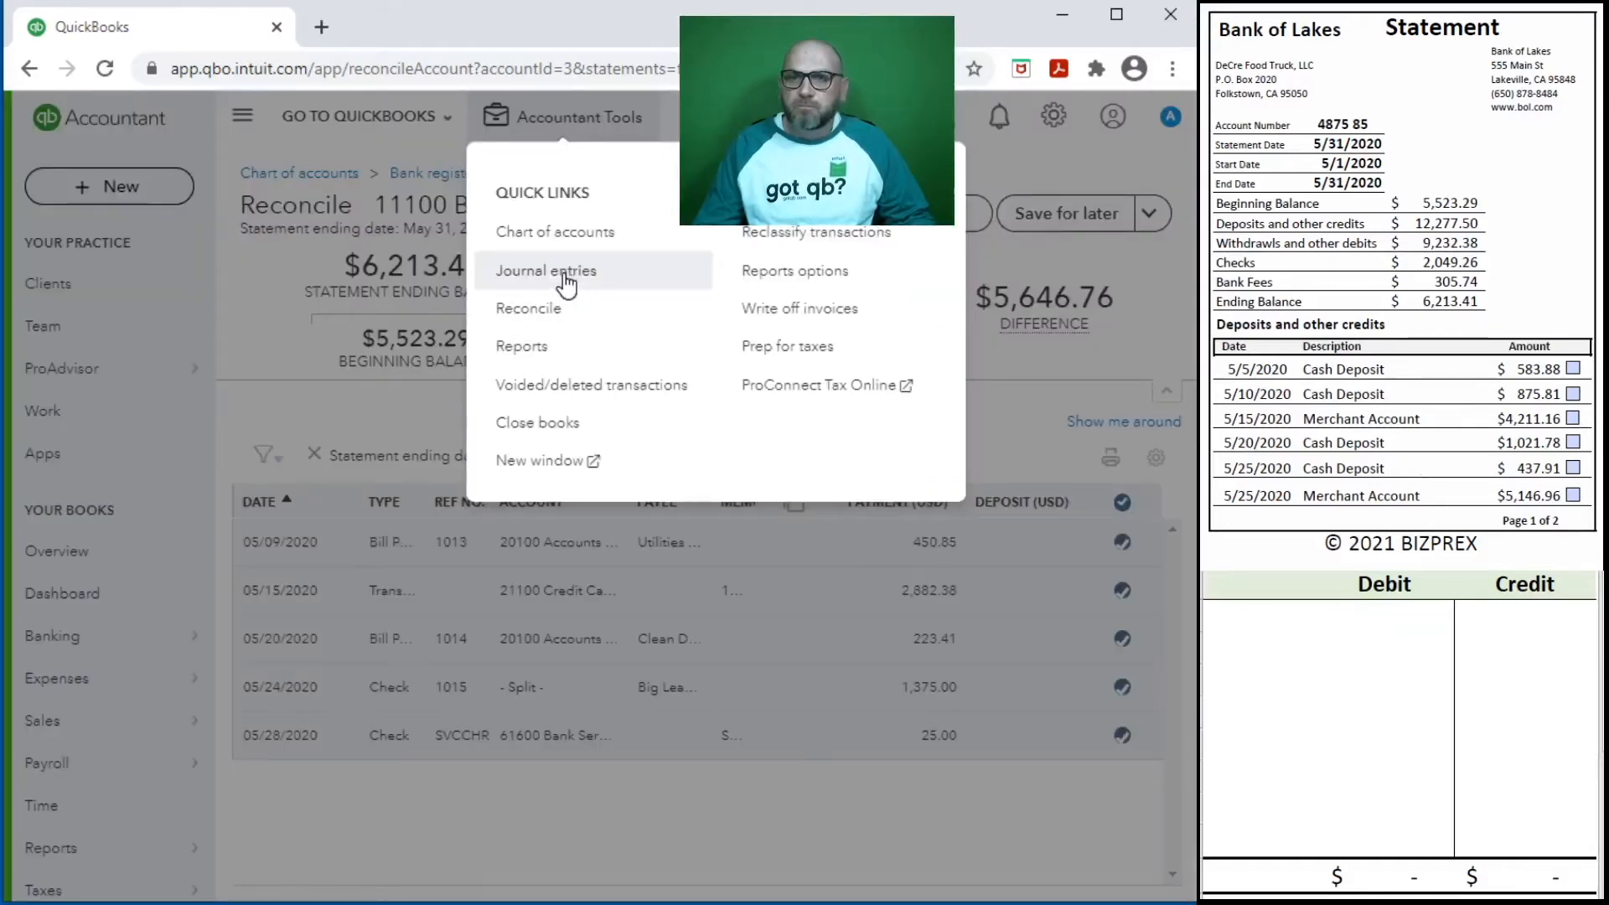
{"action": "left_click", "coordinate": [568, 274]}
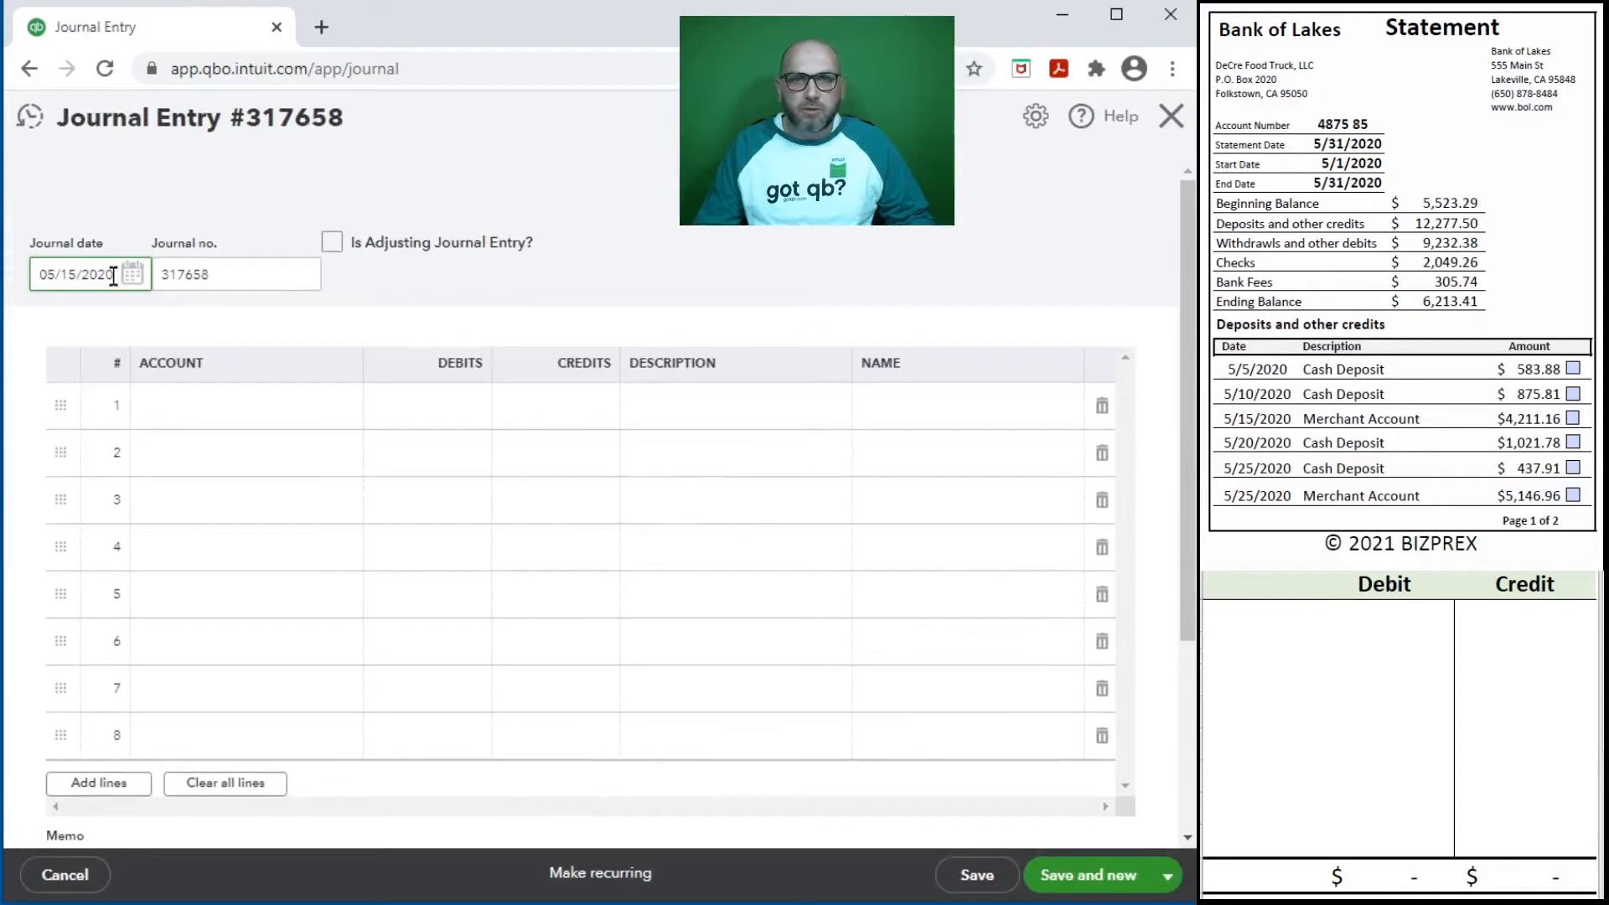
{"action": "type", "text": "5/31/2020"}
{"action": "key", "text": "Tab"}
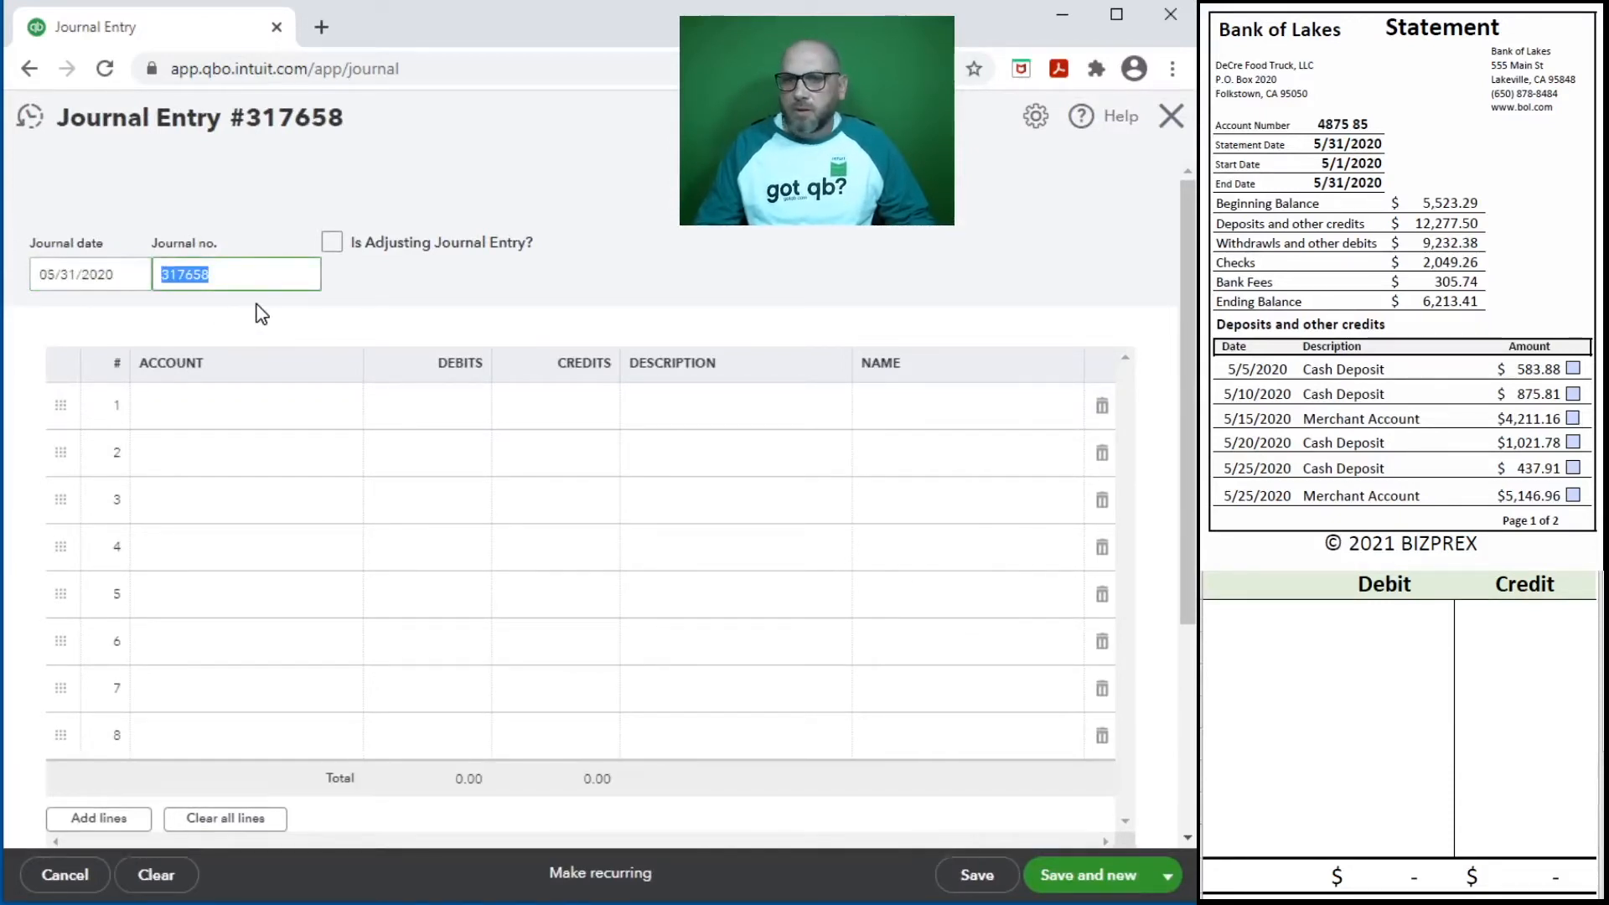
{"action": "type", "text": "Deposits"}
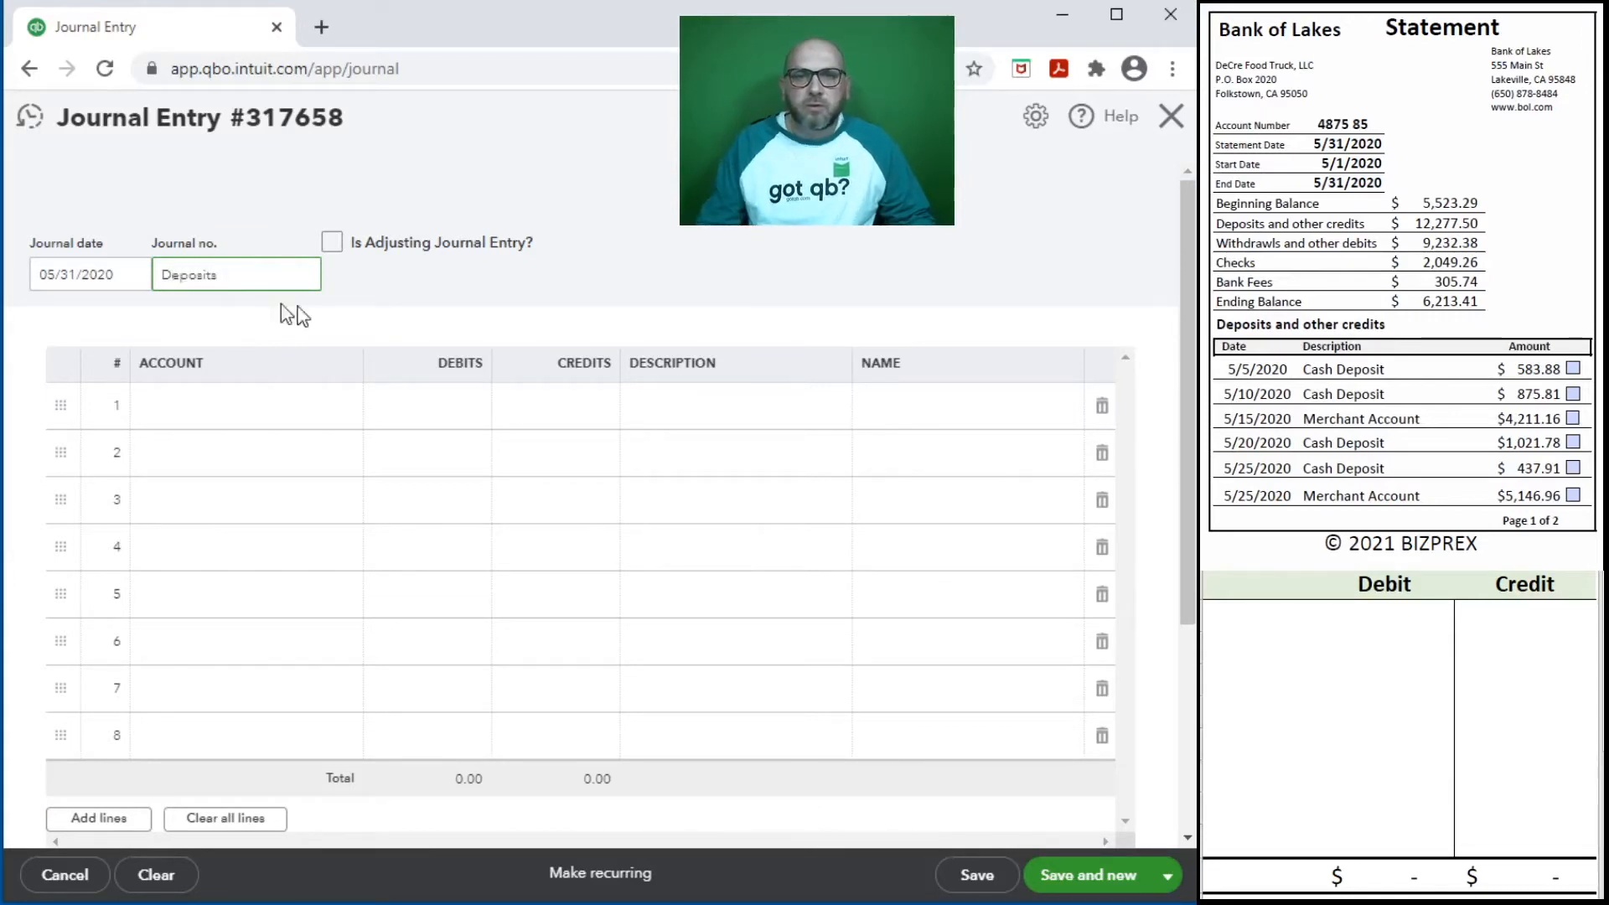
- Enter the 5/5/2020 cash deposit on journal line 1 as a 583.88 debit to 11100 Bank Account BOL
{"action": "left_click", "coordinate": [237, 407]}
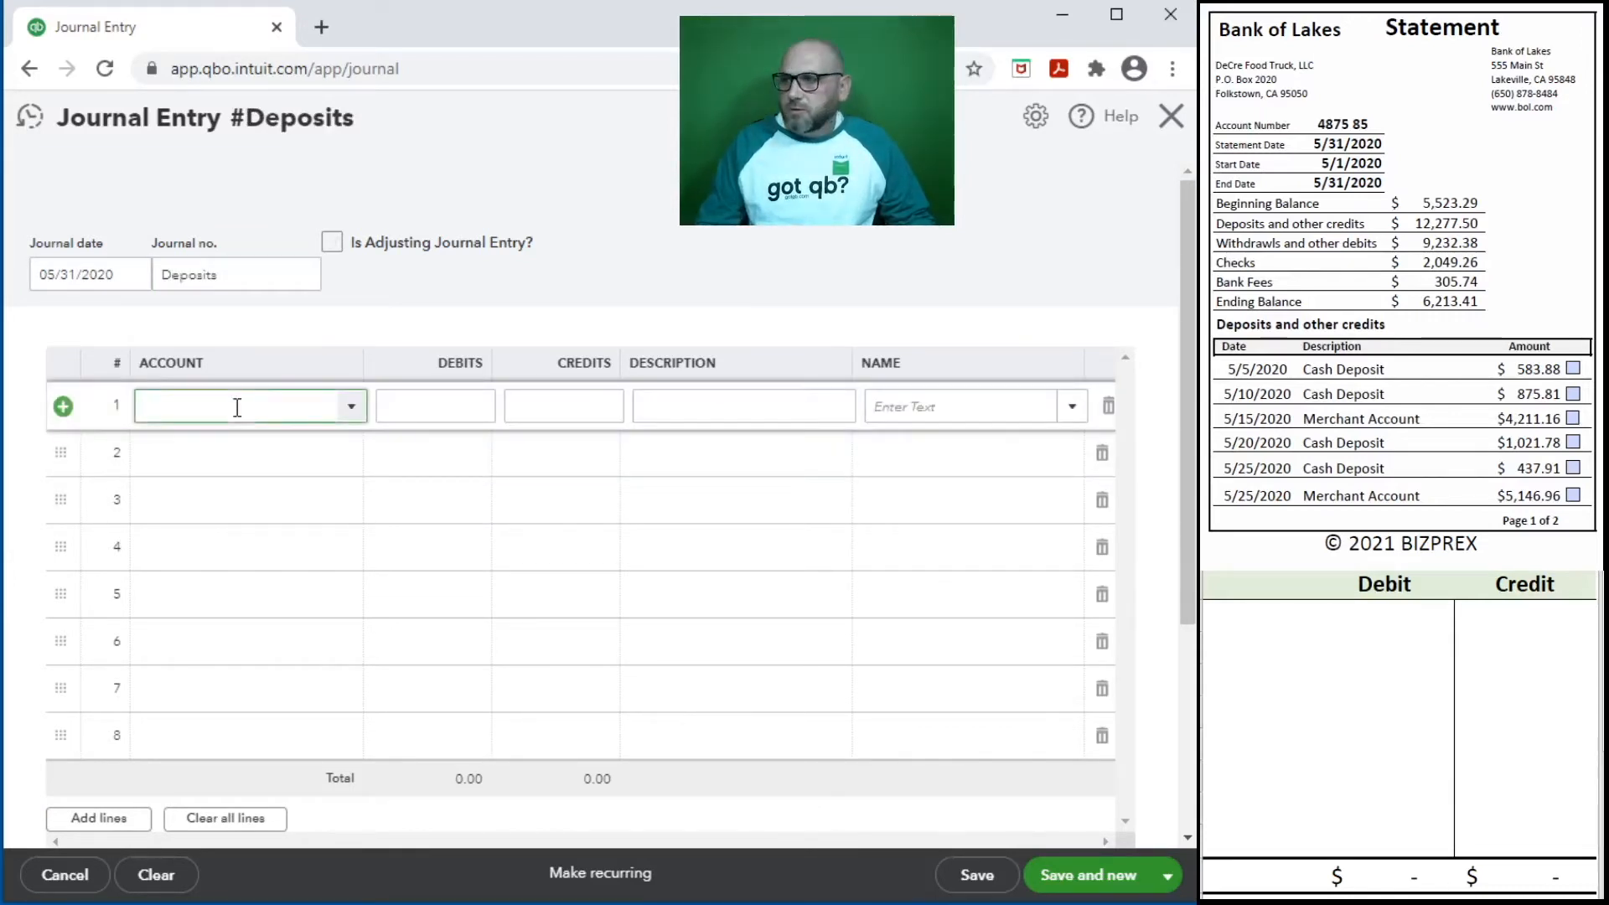
{"action": "type", "text": "11"}
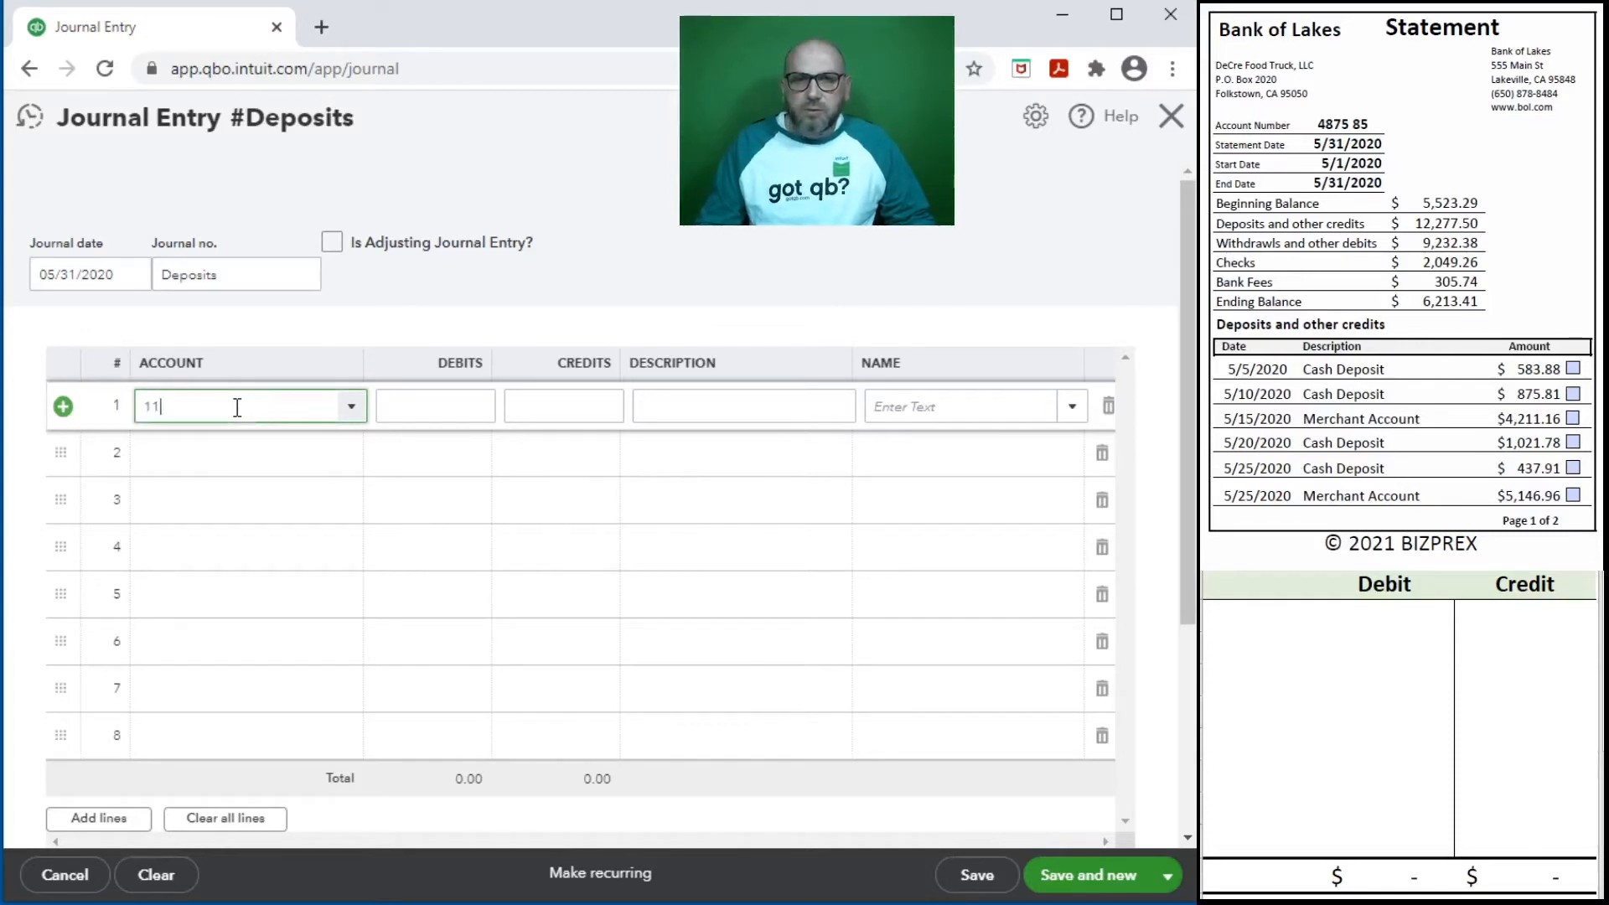
{"action": "type", "text": "100 Bank Account BOL 75"}
{"action": "key", "text": "Tab"}
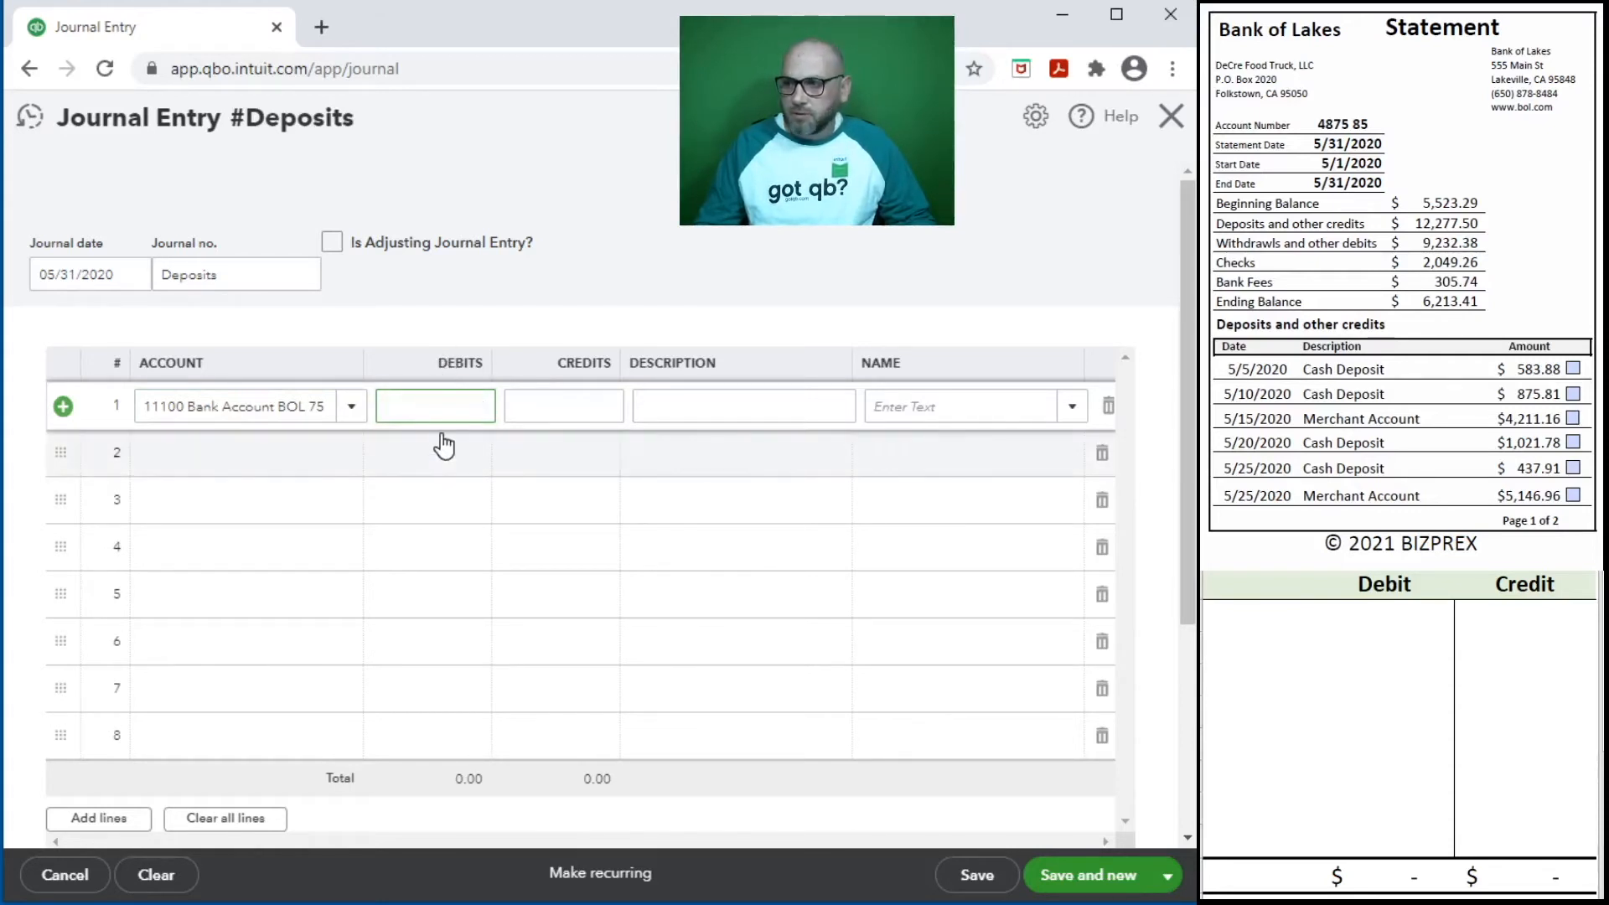
{"action": "type", "text": "53"}
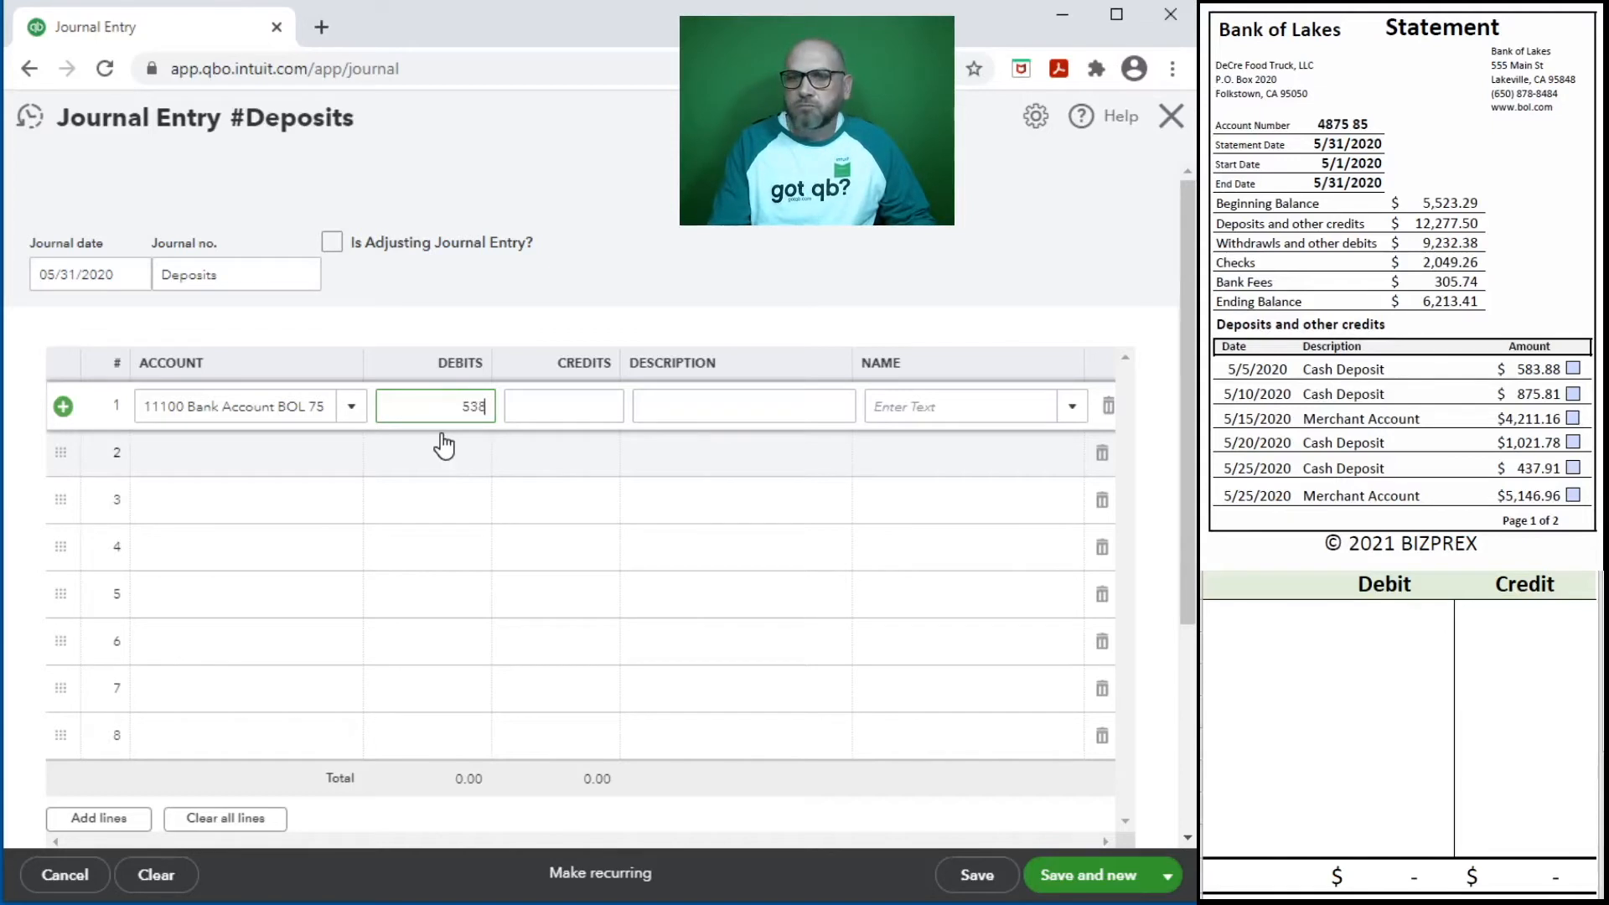
{"action": "key", "text": "BackSpace"}
{"action": "type", "text": "83.88"}
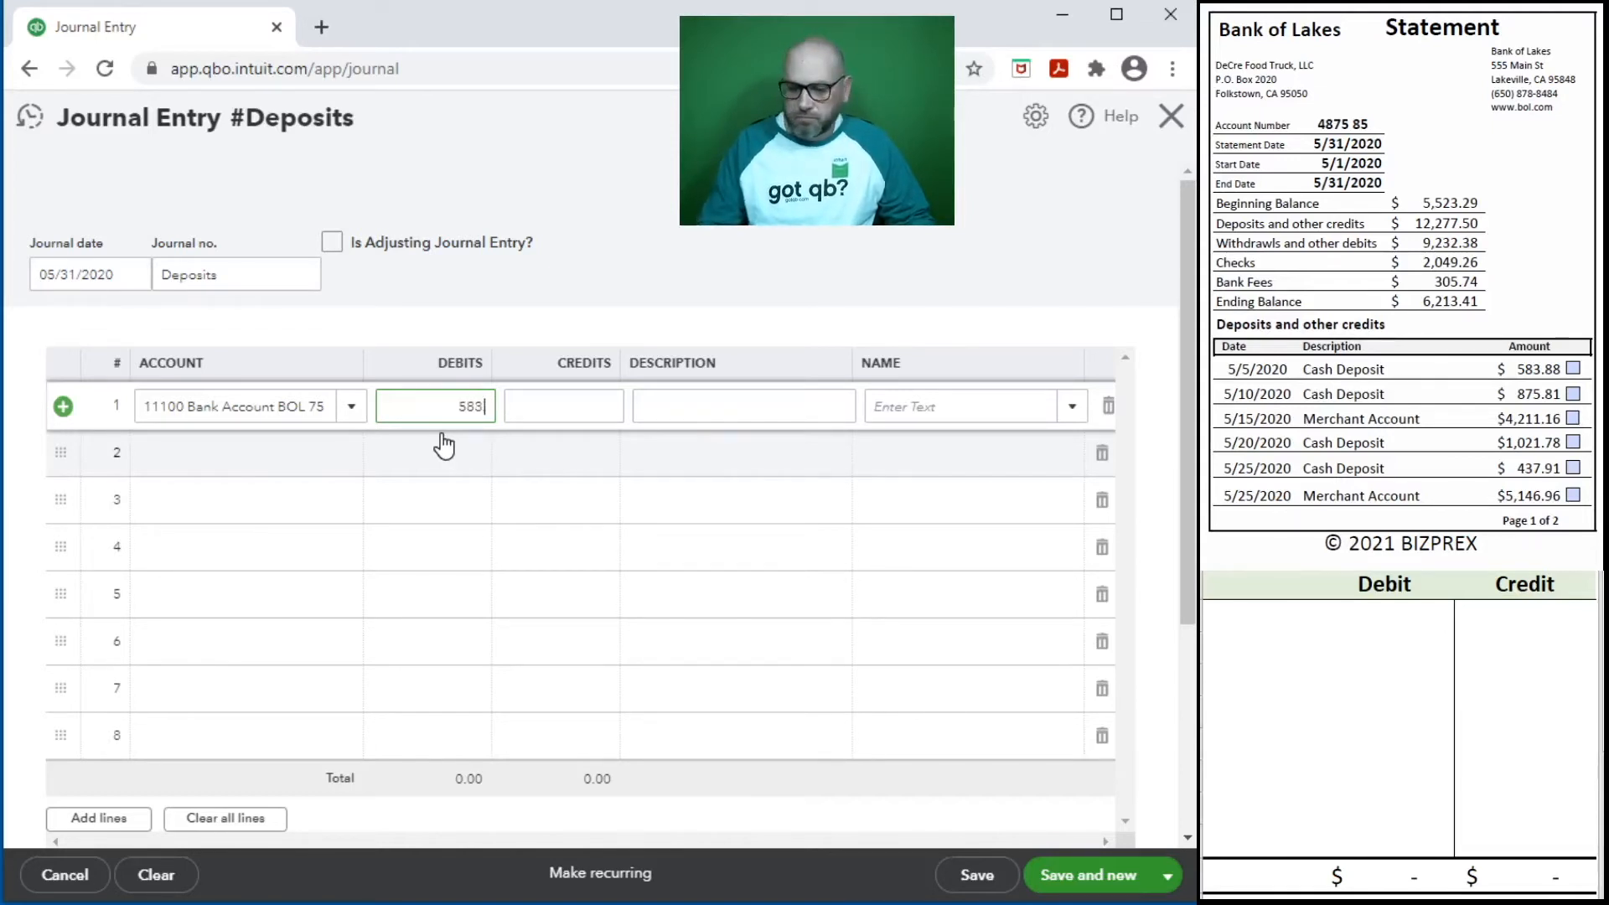
{"action": "key", "text": "Tab"}
{"action": "key", "text": "Tab"}
{"action": "key", "text": "Tab"}
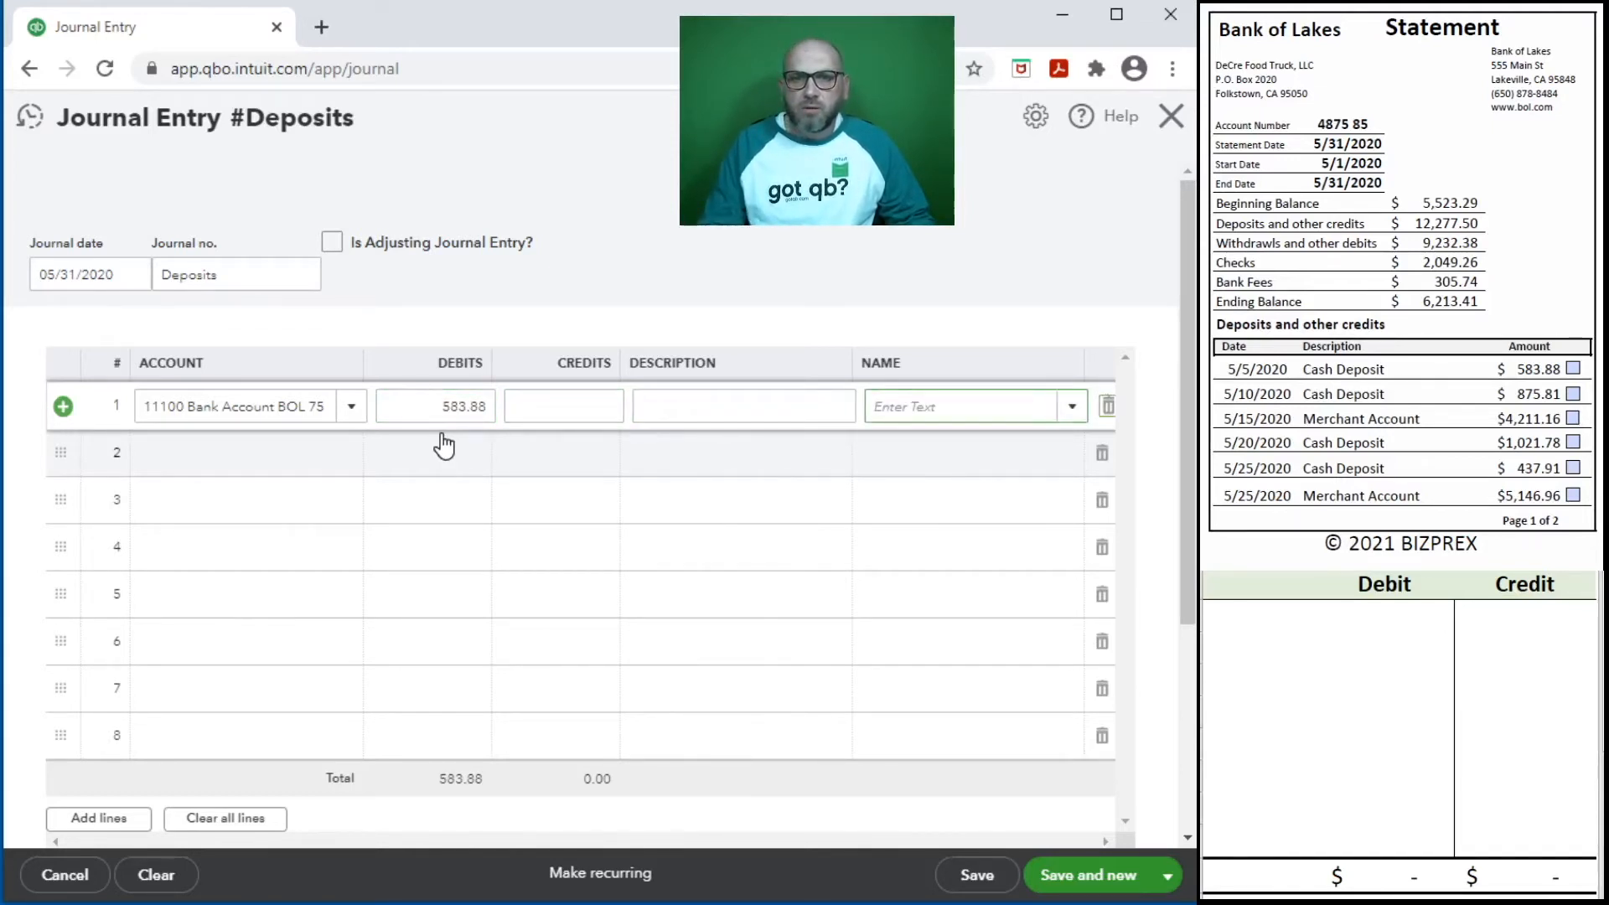
- Enter the 5/10/2020 cash deposit on journal line 2 as an 875.81 debit to 11100 Bank Account BOL
{"action": "type", "text": "11100 Bank Account BOL 75"}
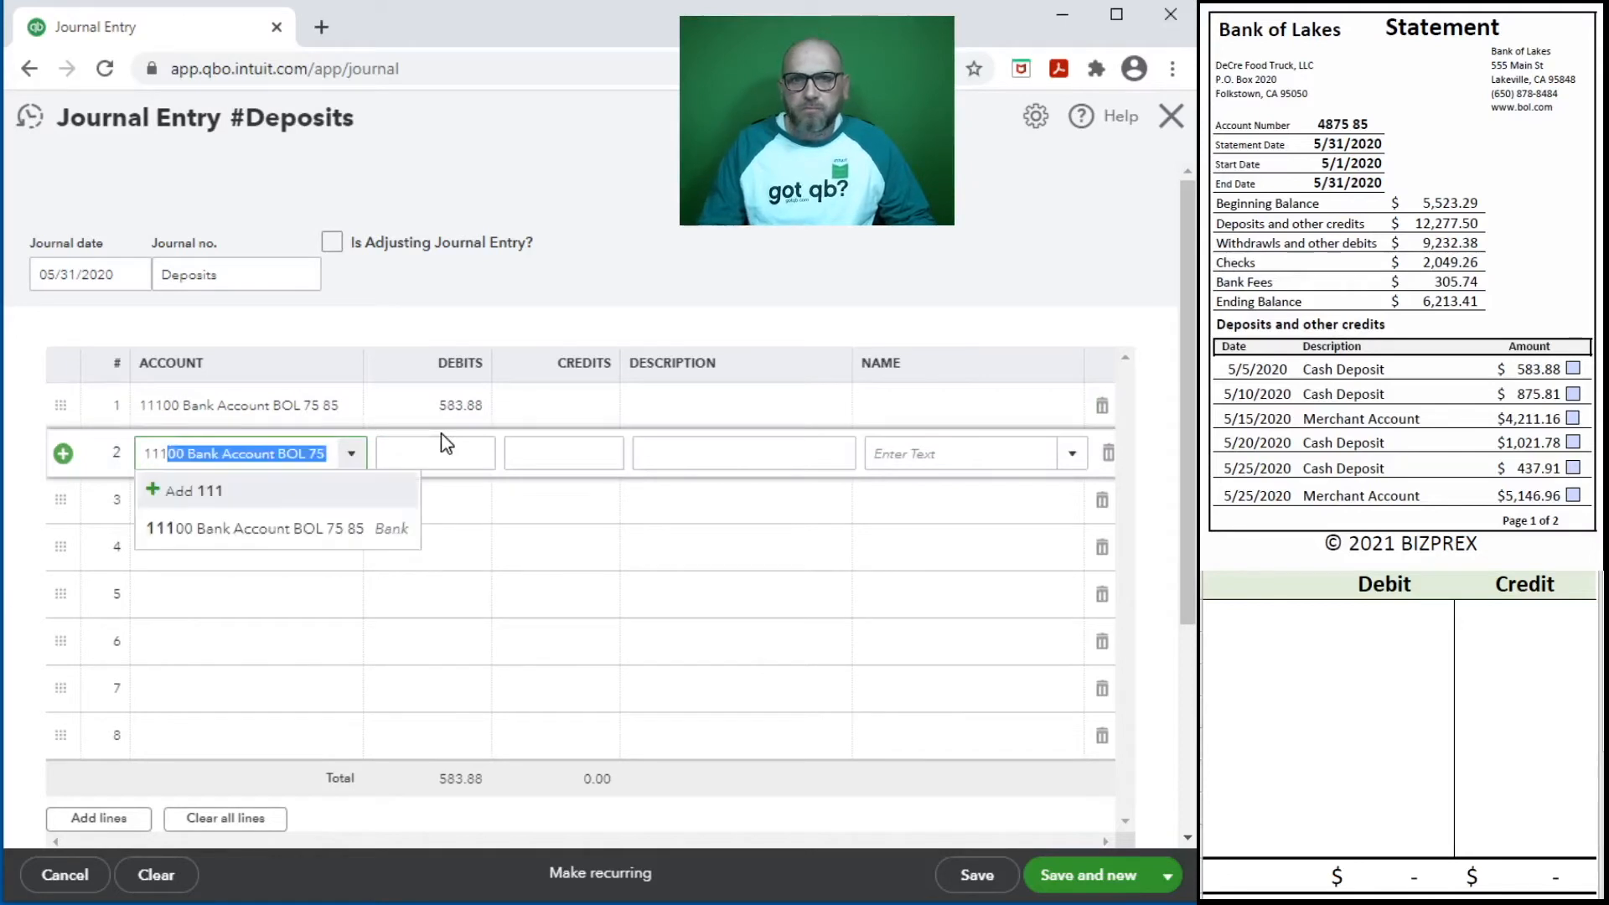
{"action": "key", "text": "Tab"}
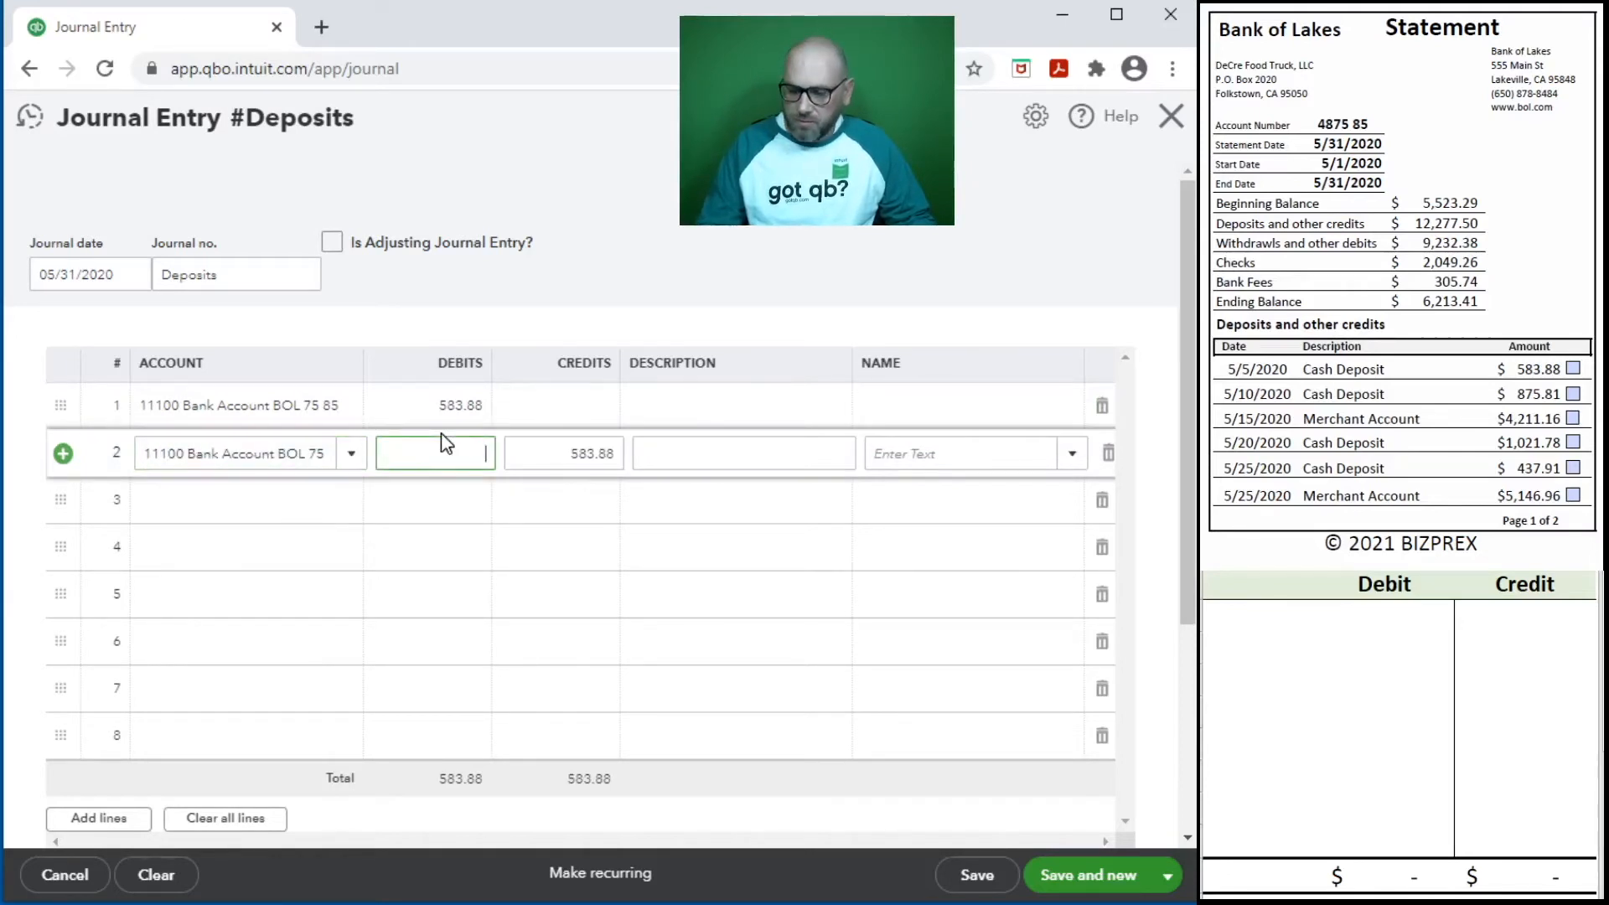
{"action": "type", "text": "1"}
{"action": "key", "text": "Tab"}
{"action": "key", "text": "Tab"}
{"action": "key", "text": "Tab"}
{"action": "key", "text": "Tab"}
{"action": "key", "text": "Tab"}
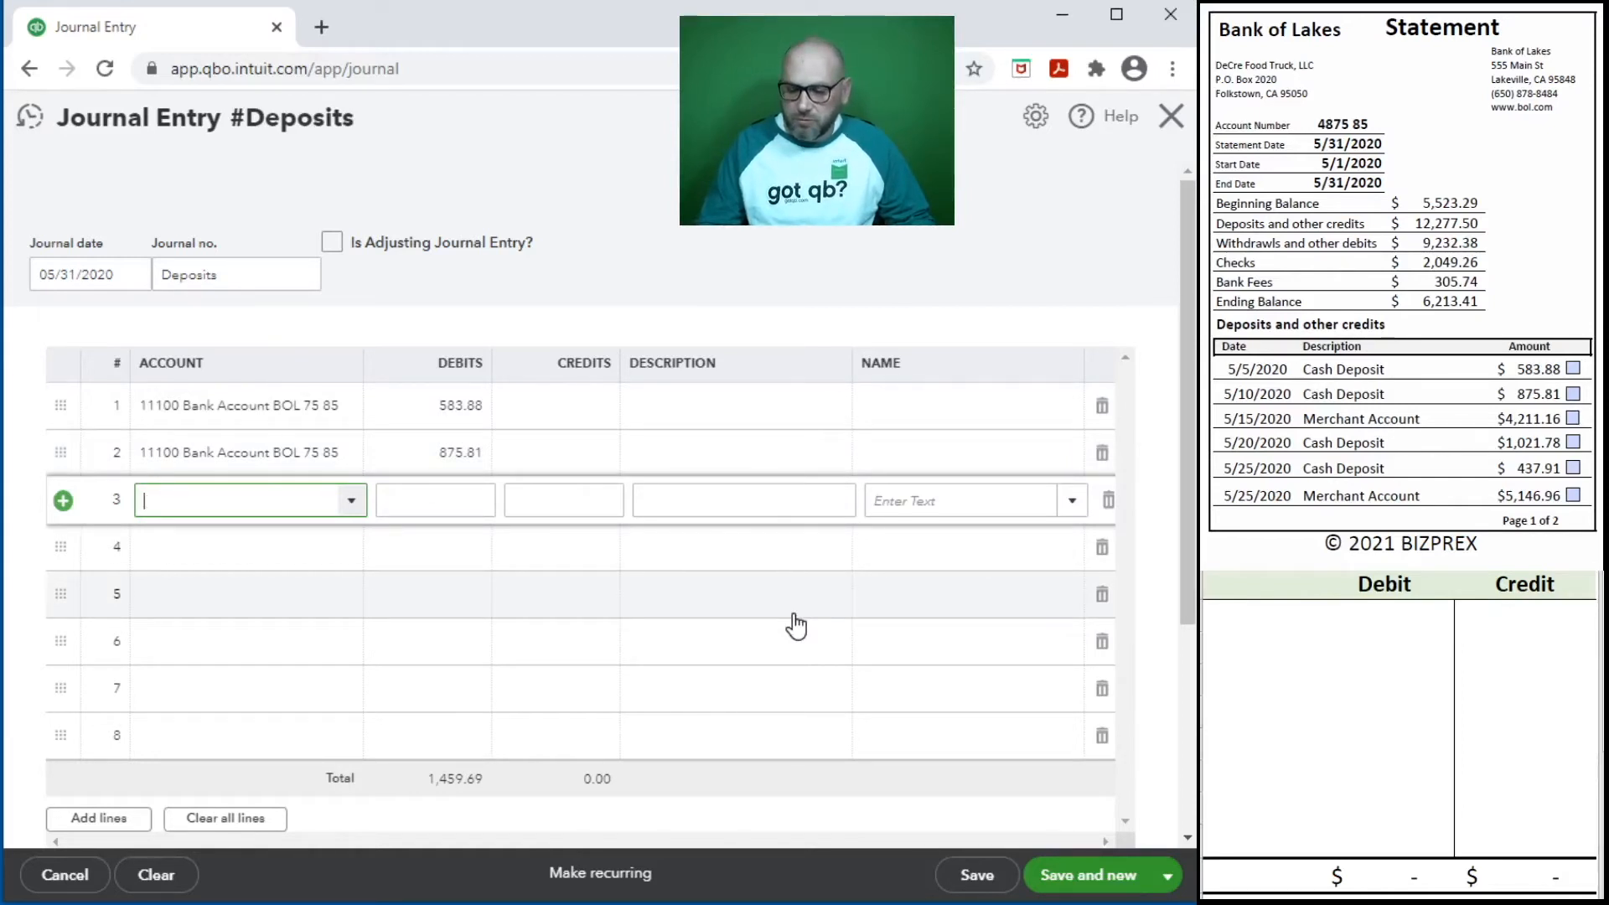
- Enter the 5/15/2020 merchant account deposit on journal line 3 as a 4,211.16 debit to 11100 Bank Account BOL
{"action": "type", "text": "111"}
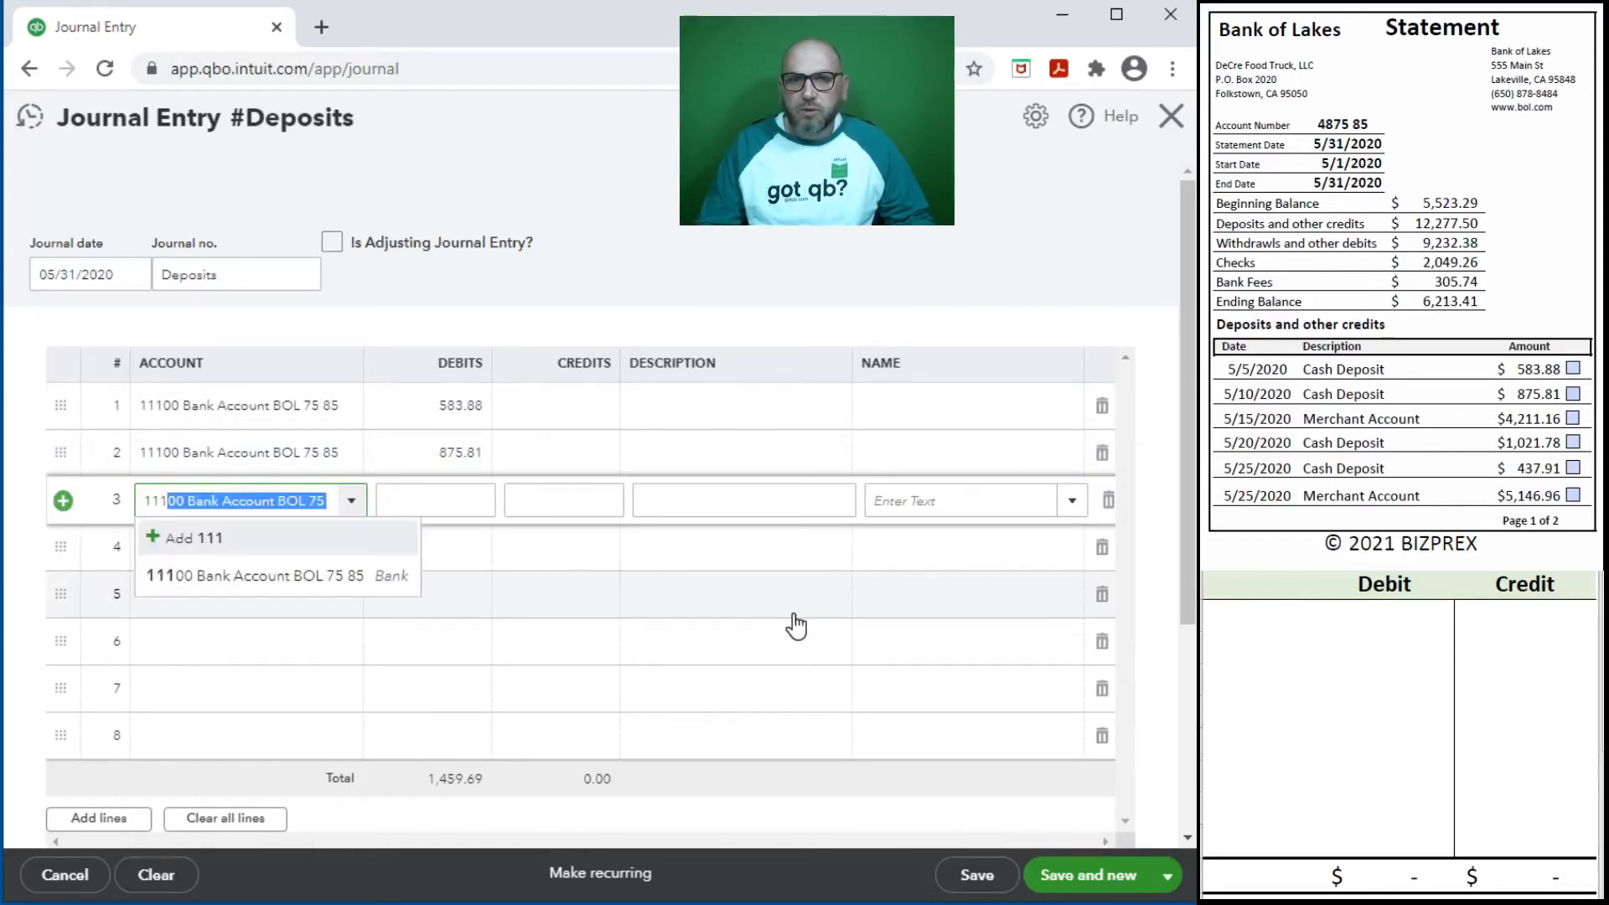
{"action": "key", "text": "Tab"}
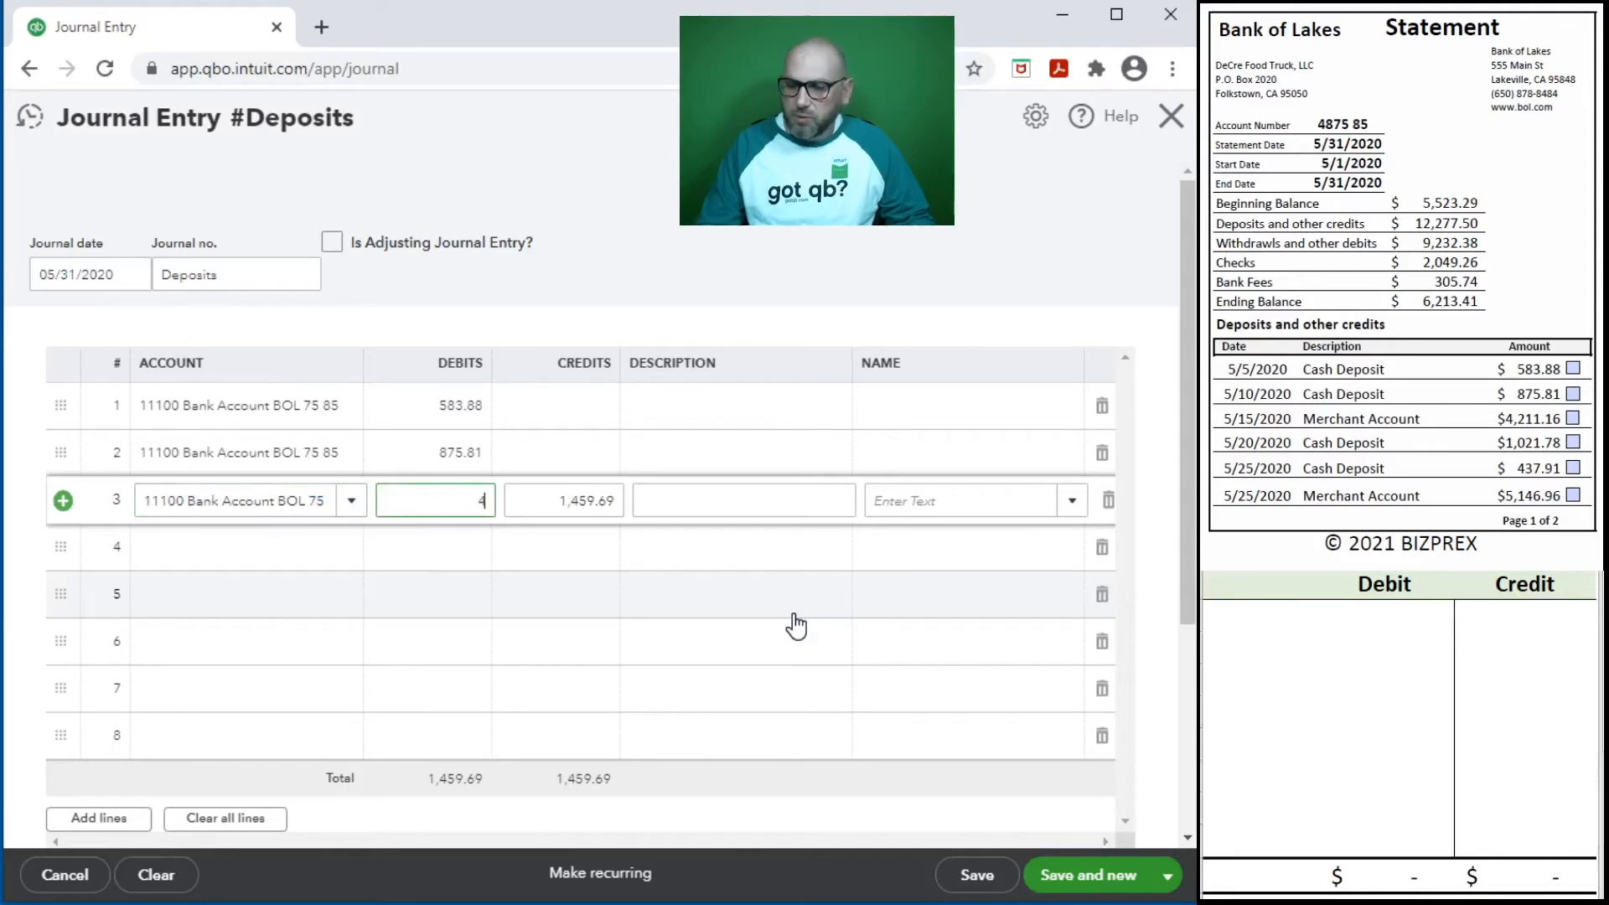
{"action": "key", "text": "Tab"}
{"action": "key", "text": "Tab"}
{"action": "key", "text": "Tab"}
{"action": "key", "text": "Tab"}
{"action": "key", "text": "Tab"}
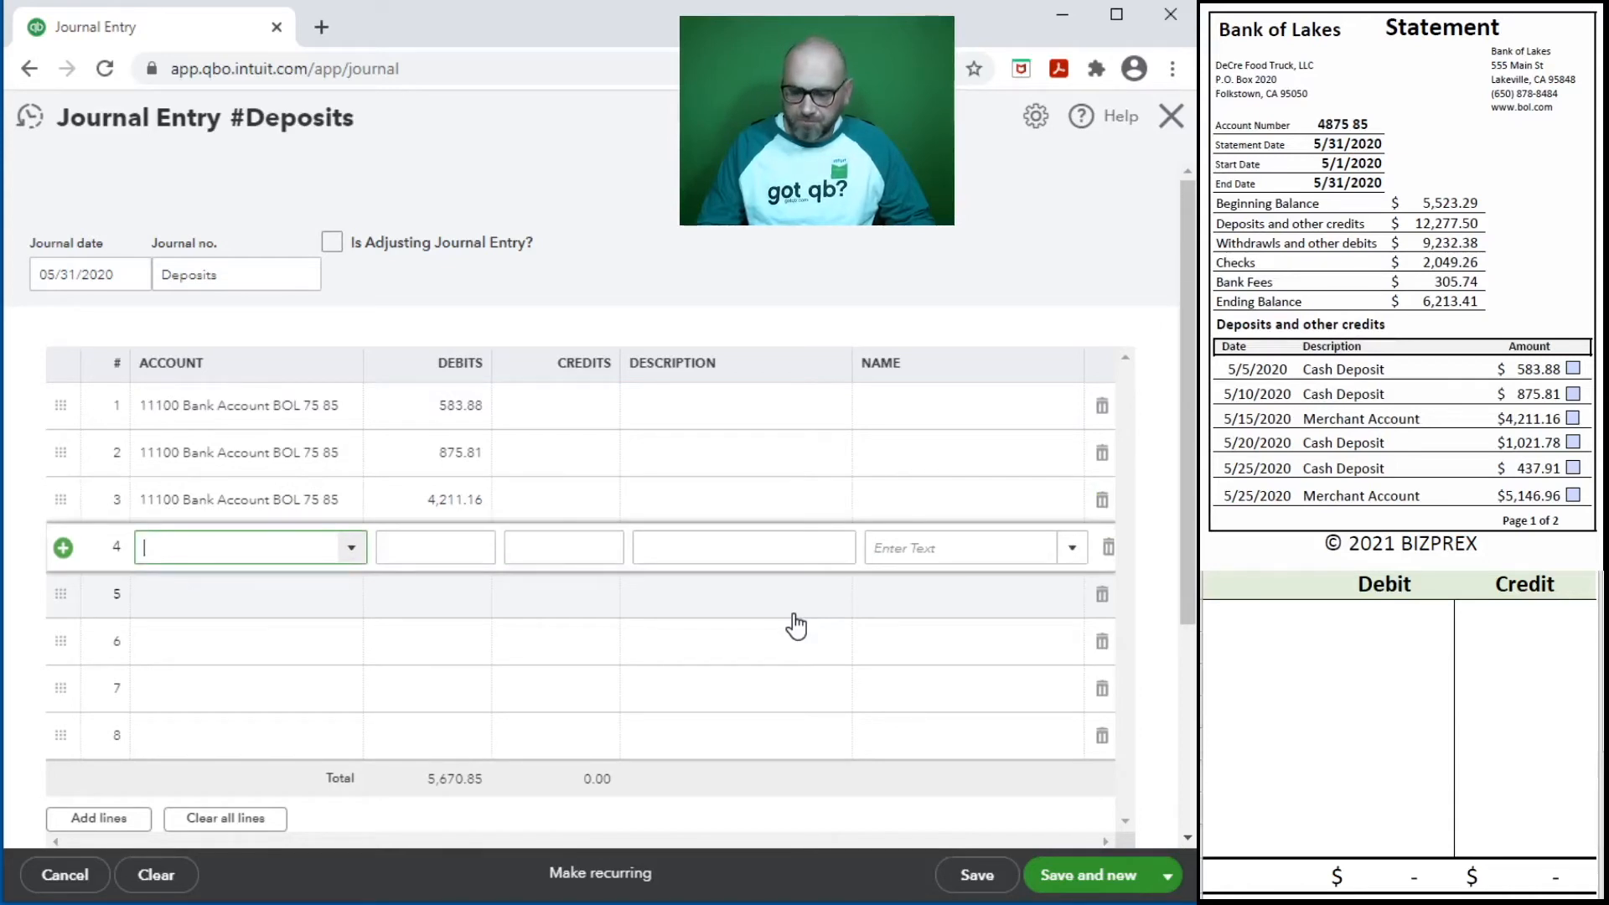
- Enter the 5/20/2020 cash deposit on journal line 4 as a 1,021.78 debit to 11100 Bank Account BOL
{"action": "key", "text": "Tab"}
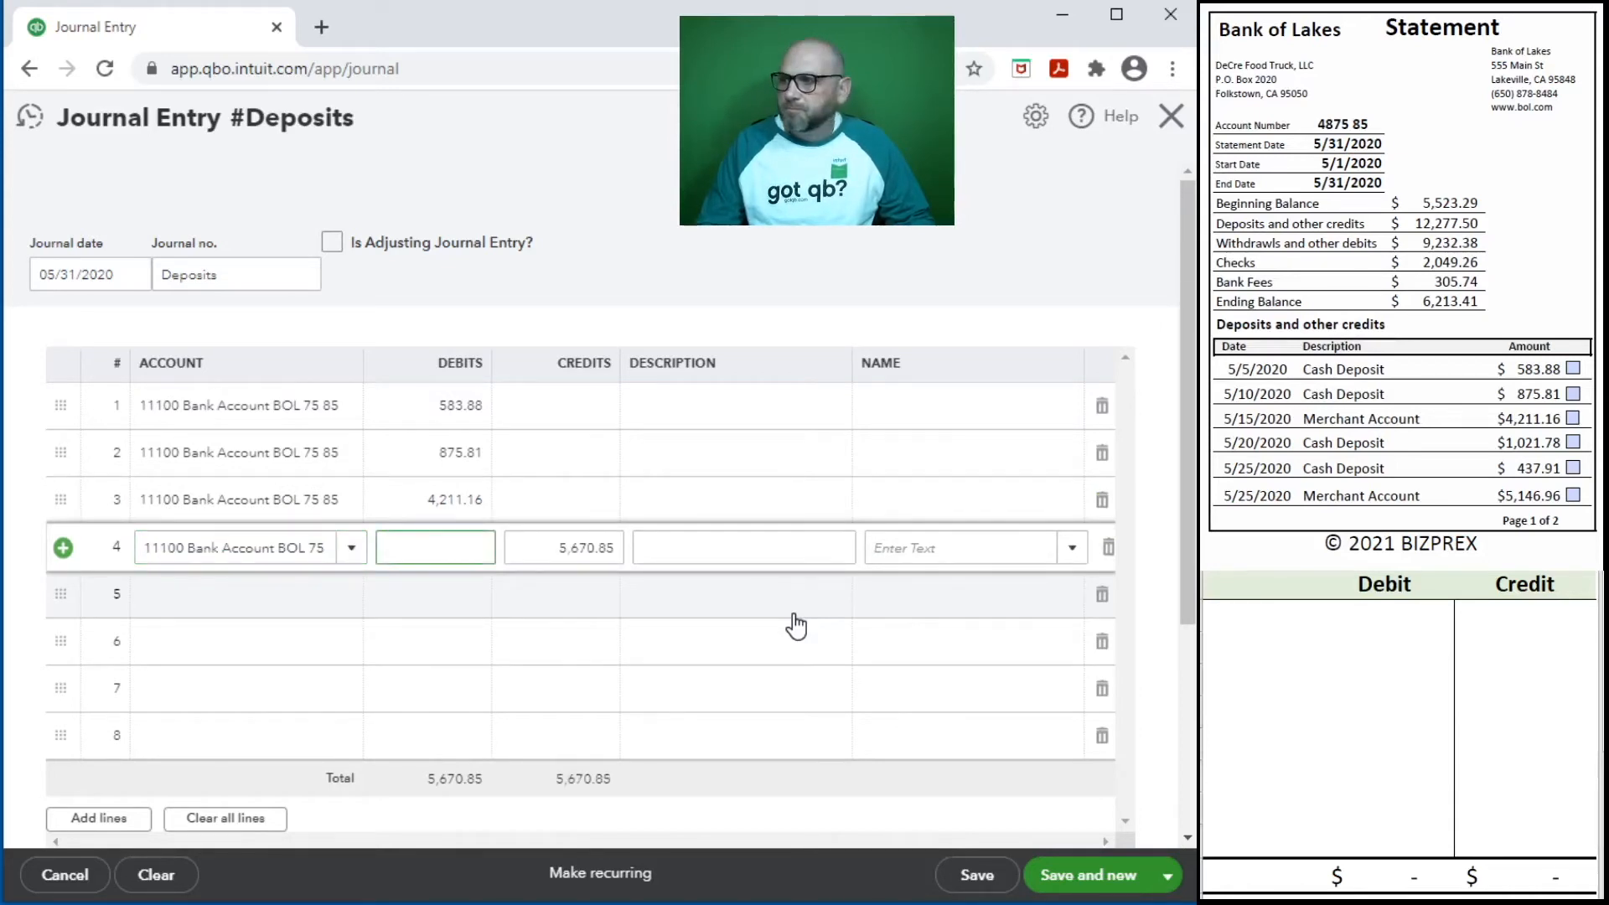
{"action": "type", "text": "1,021.78"}
{"action": "key", "text": "Tab"}
{"action": "key", "text": "Tab"}
{"action": "key", "text": "Tab"}
{"action": "key", "text": "Tab"}
{"action": "key", "text": "Tab"}
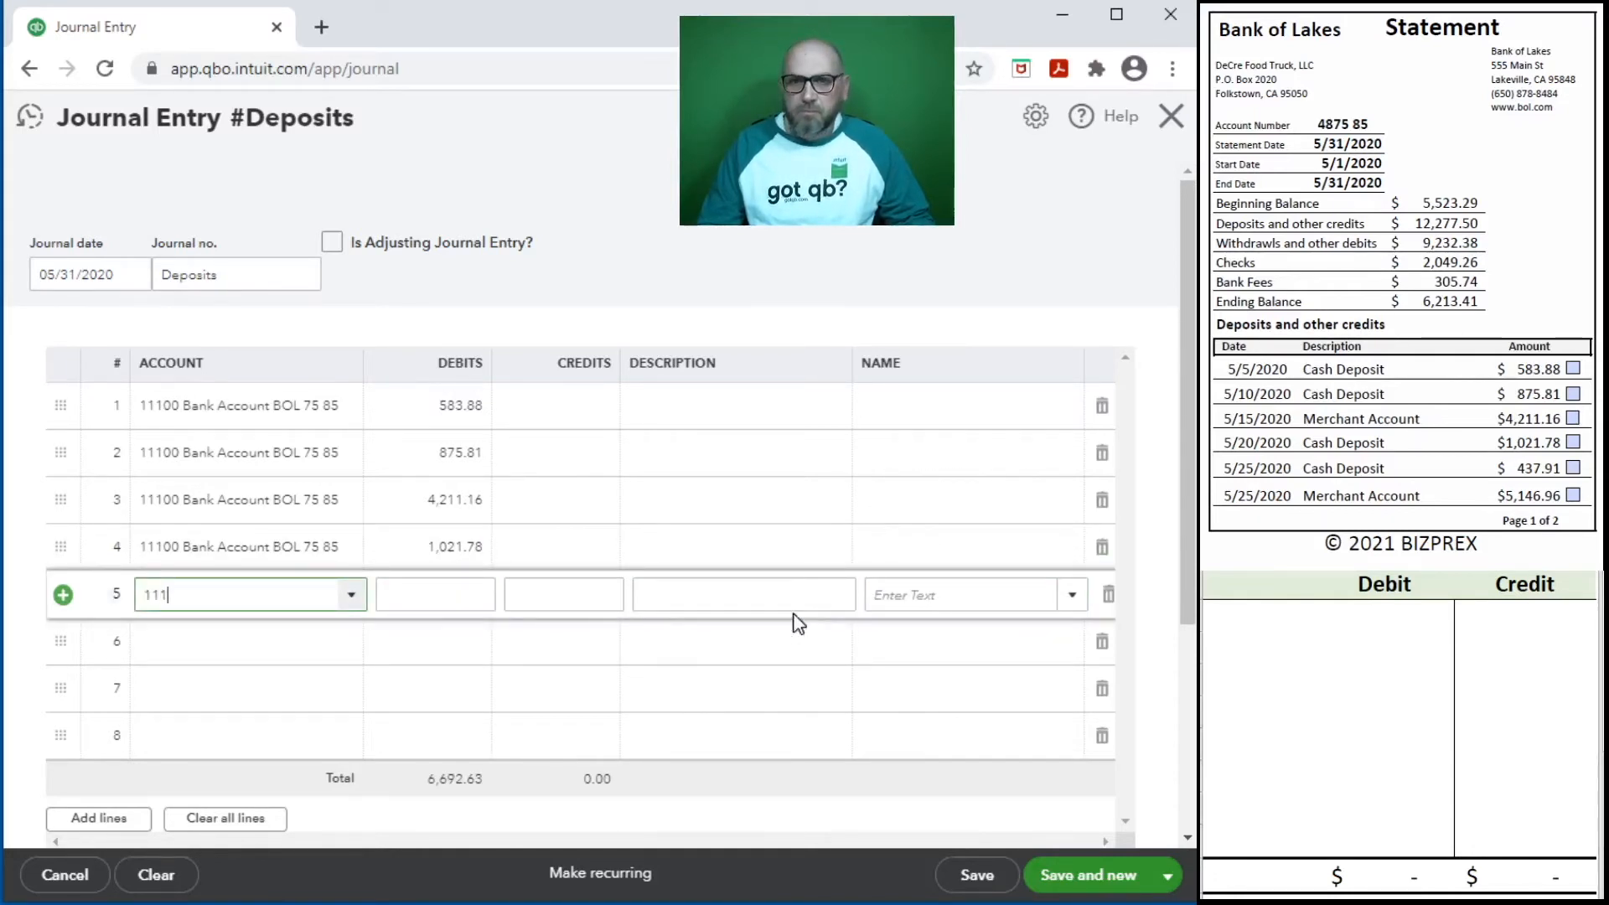
- Enter the 5/25/2020 cash deposit on journal line 5 as a 437.91 debit to 11100 Bank Account BOL
{"action": "key", "text": "Tab"}
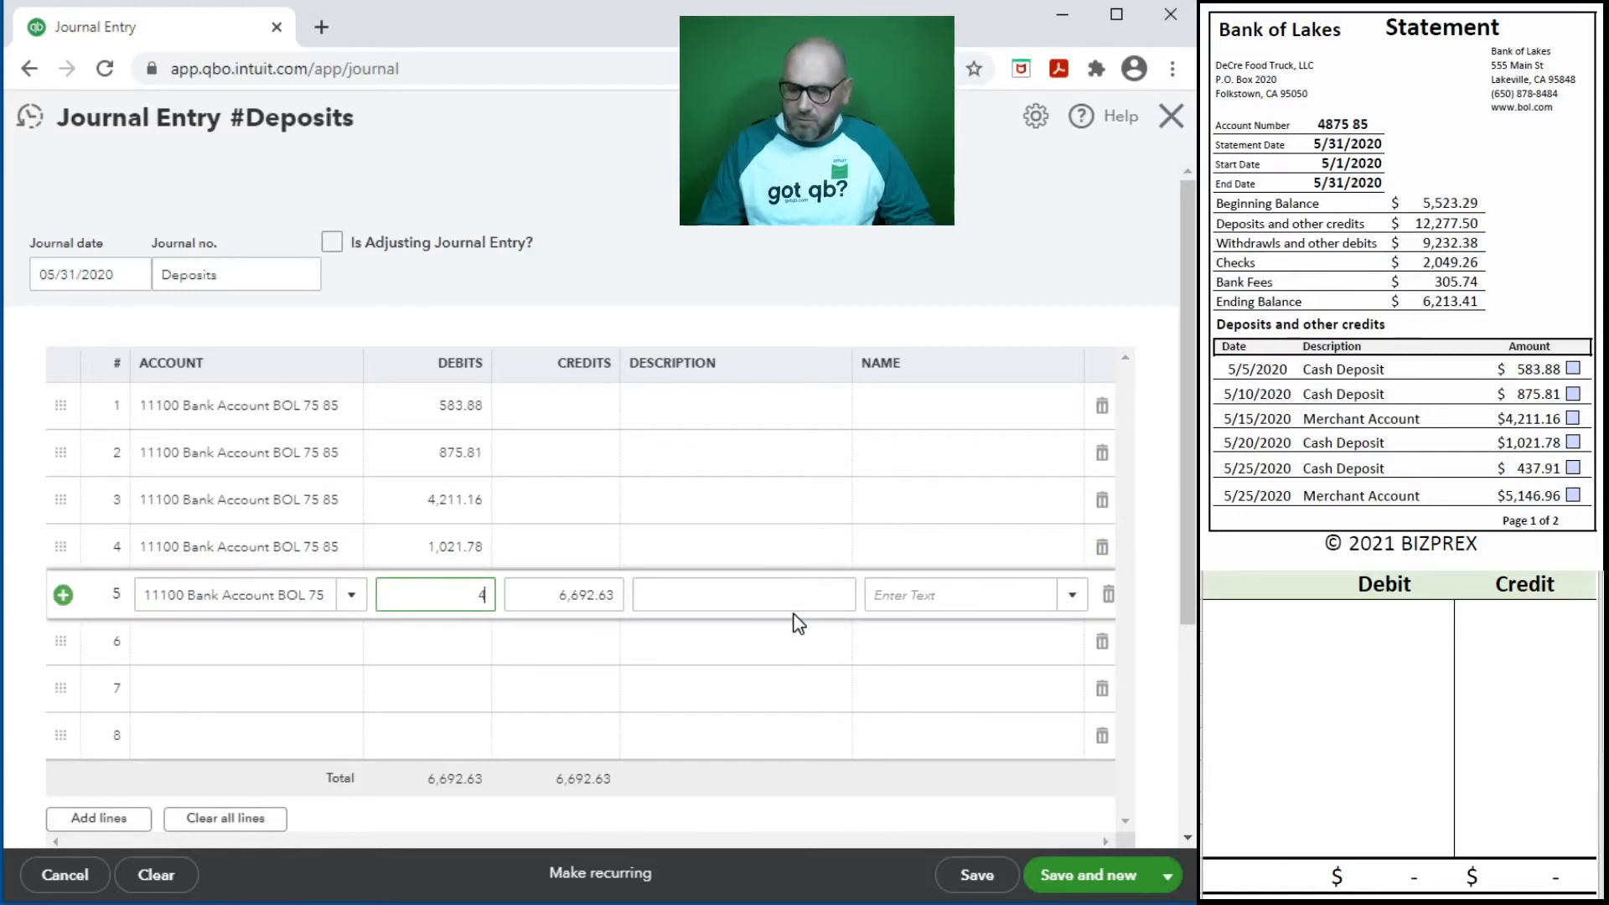
{"action": "type", "text": "437.91"}
{"action": "key", "text": "Tab"}
{"action": "key", "text": "Tab"}
{"action": "key", "text": "Tab"}
{"action": "key", "text": "Tab"}
{"action": "key", "text": "Tab"}
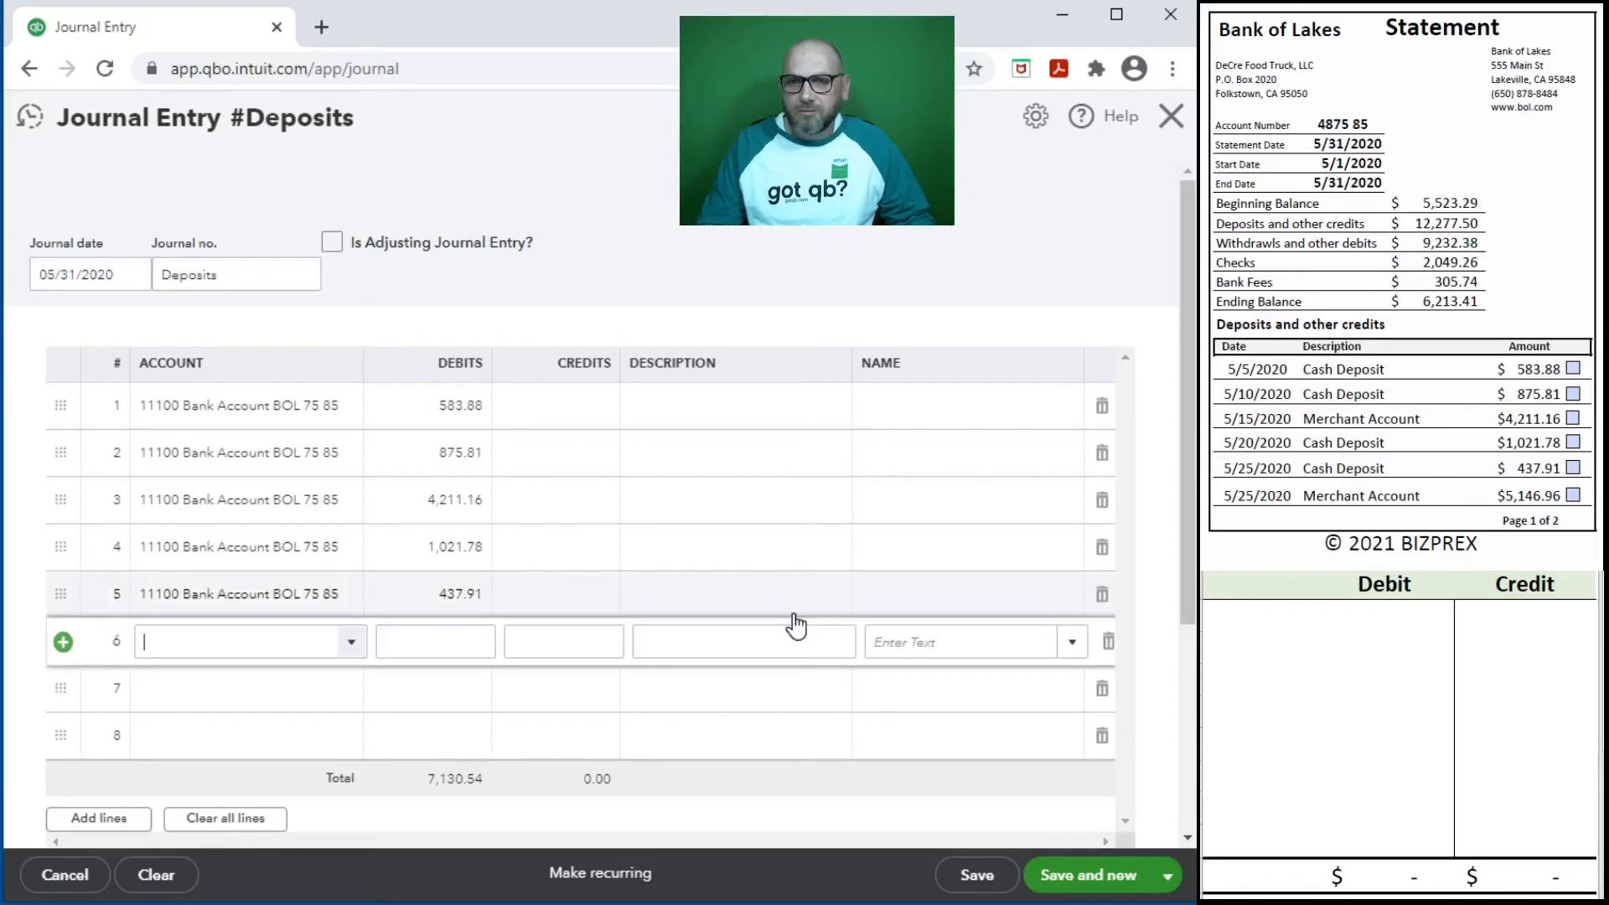
- Enter the 5/25/2020 merchant account deposit on journal line 6 as a 5,146.96 debit to 11100 Bank Account BOL
{"action": "type", "text": "11100 Bank Account BOL 75"}
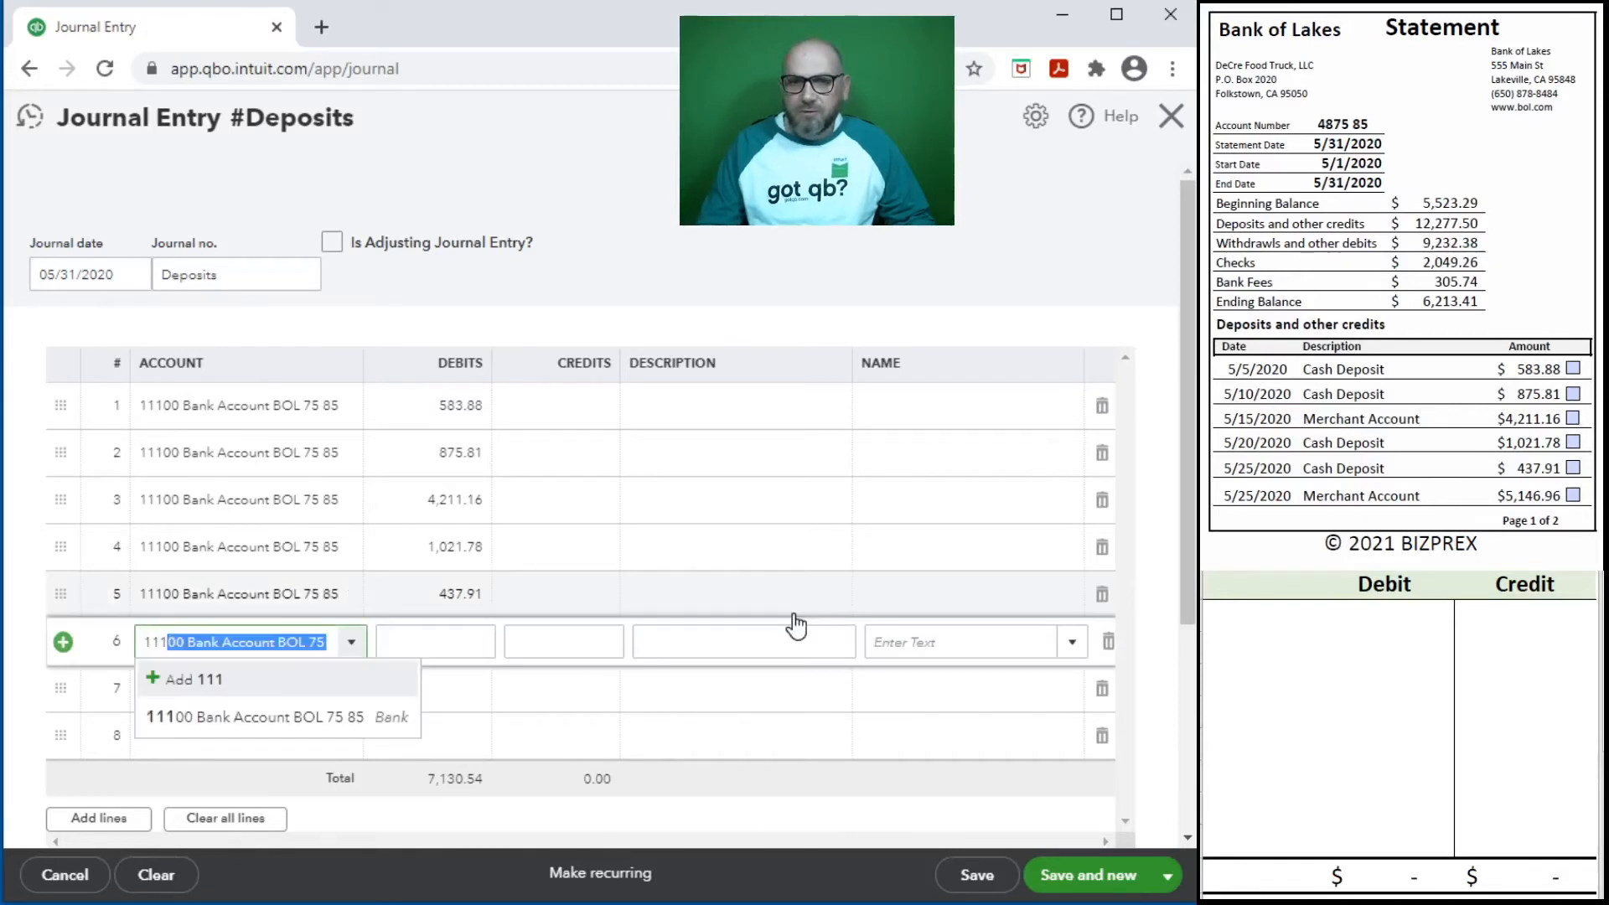
{"action": "key", "text": "Tab"}
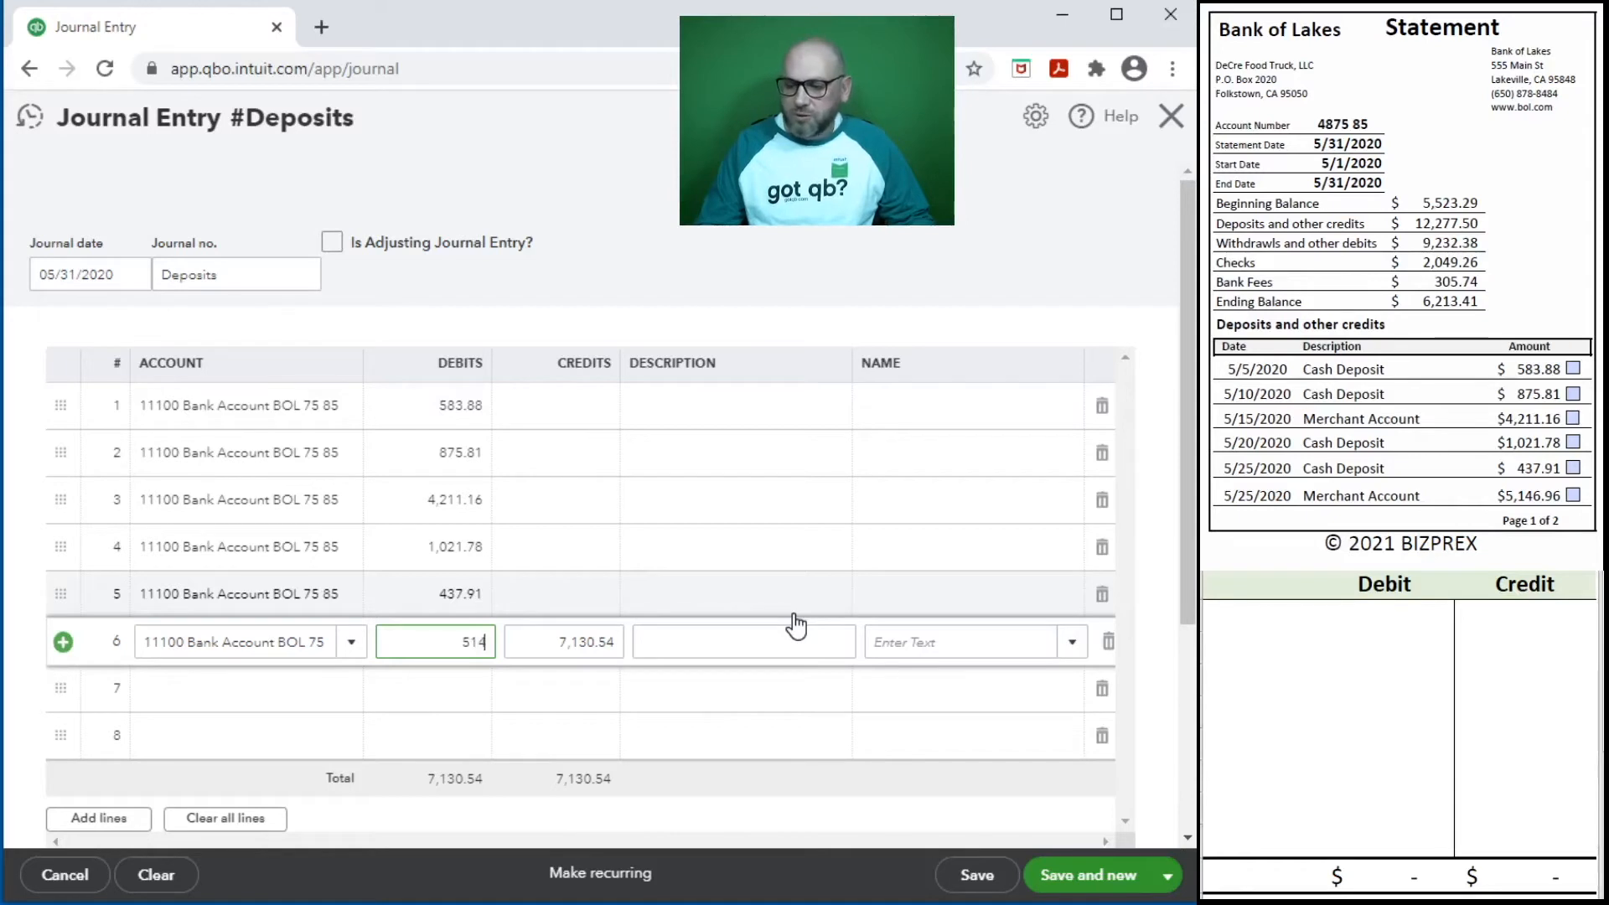
{"action": "key", "text": "Tab"}
{"action": "key", "text": "Tab"}
{"action": "key", "text": "Tab"}
{"action": "key", "text": "Tab"}
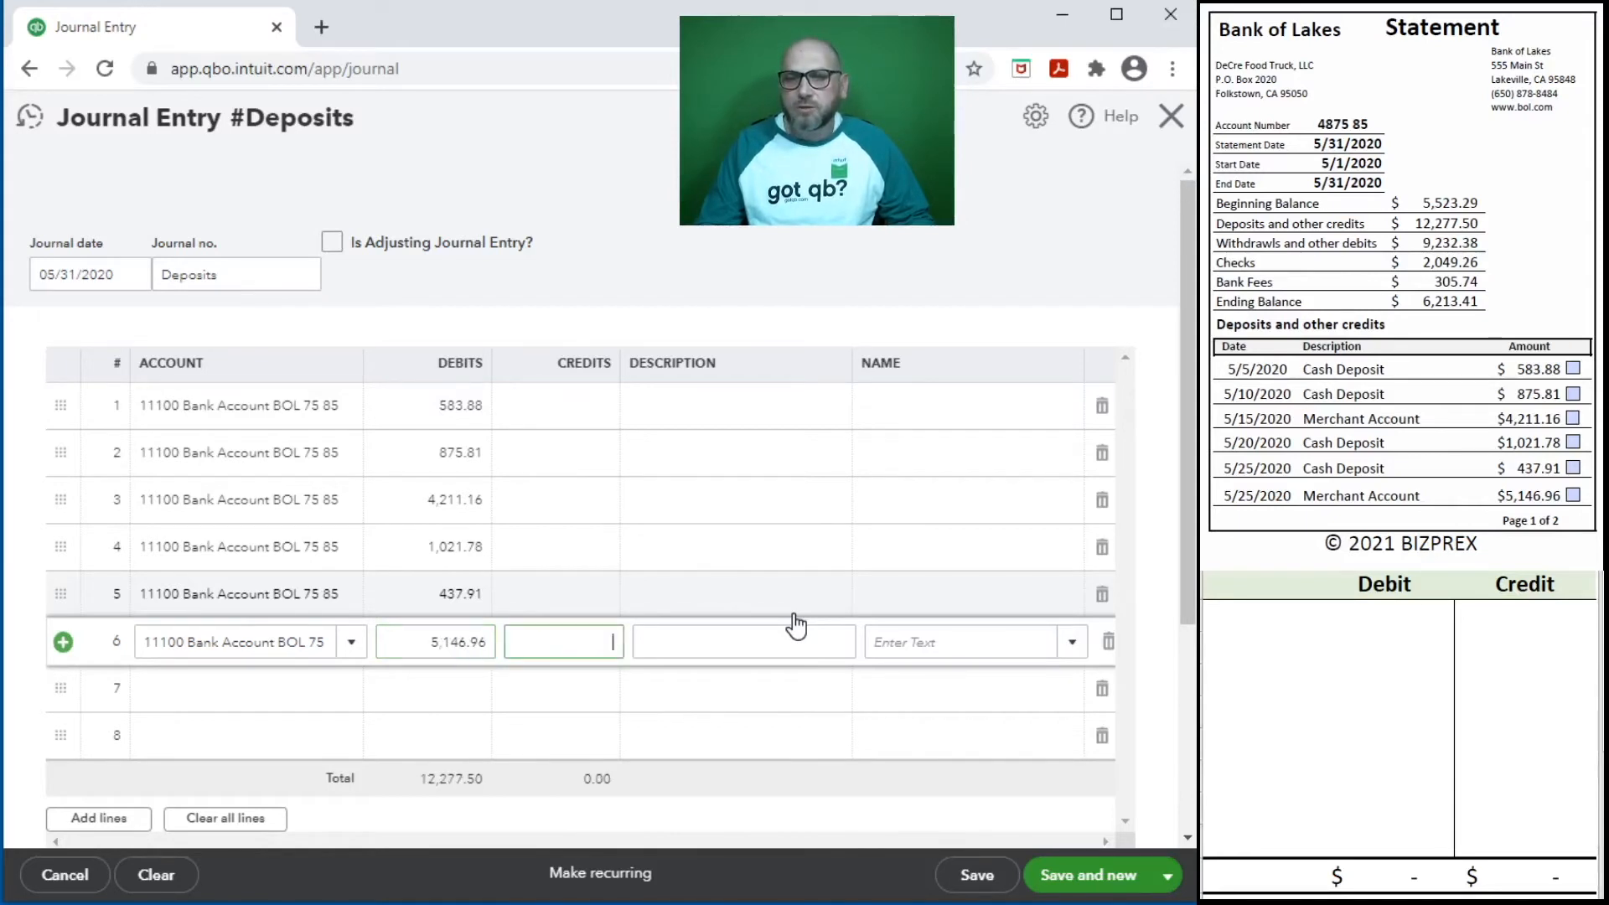
{"action": "key", "text": "Tab"}
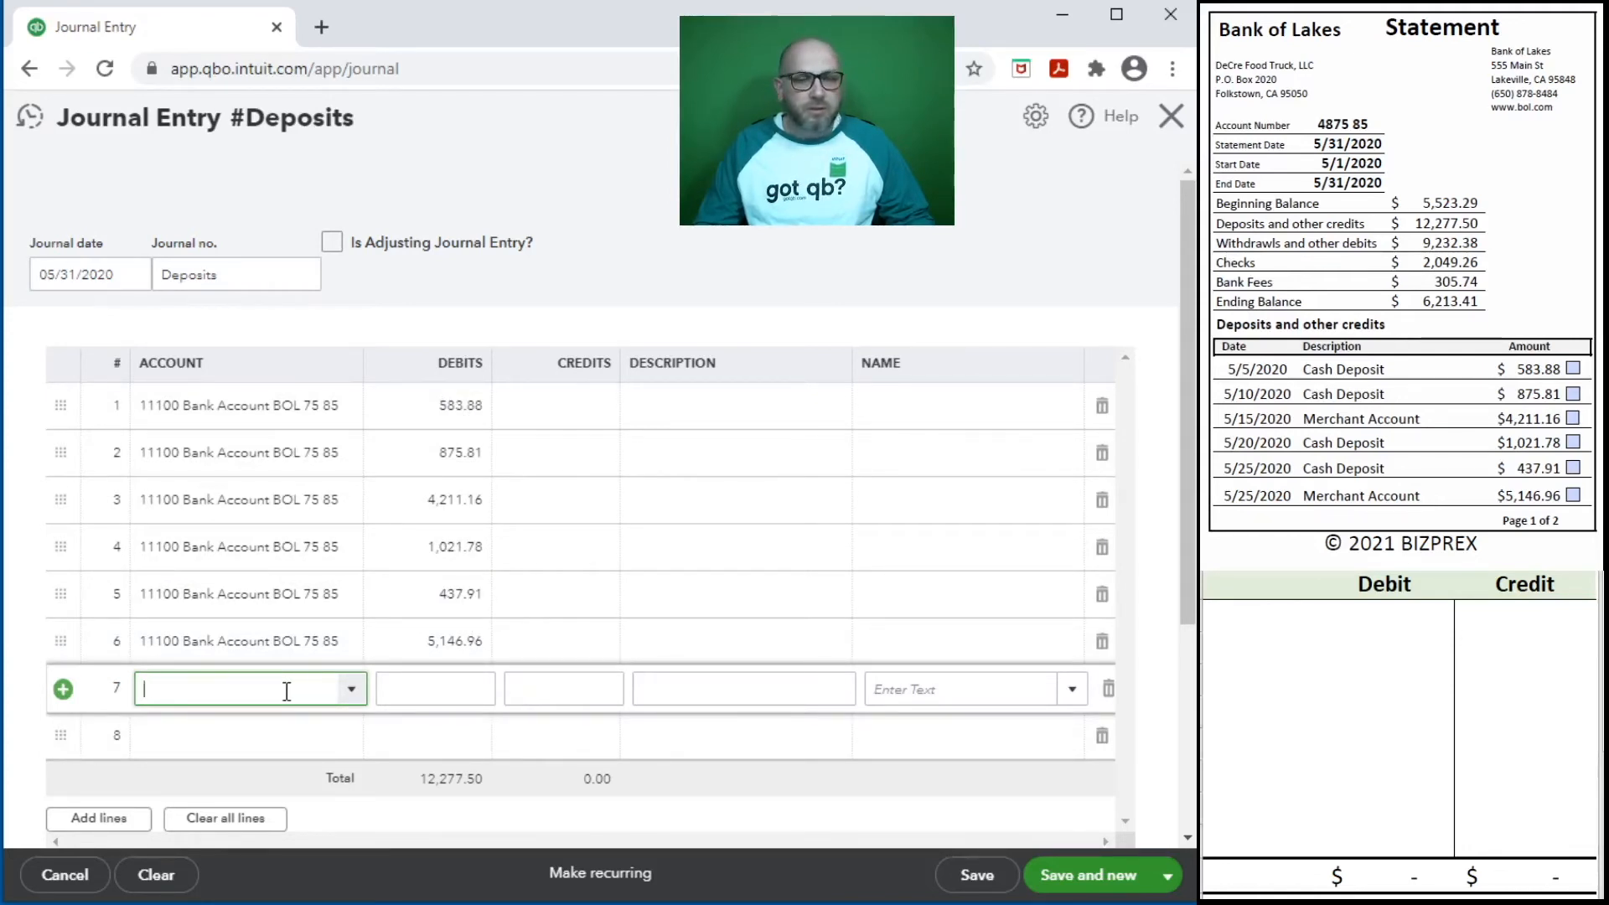
- Credit 12,277.50 to 41100 Sales on journal line 7 with the description May Sales Lumps sum
{"action": "type", "text": "4"}
{"action": "left_click", "coordinate": [293, 764]}
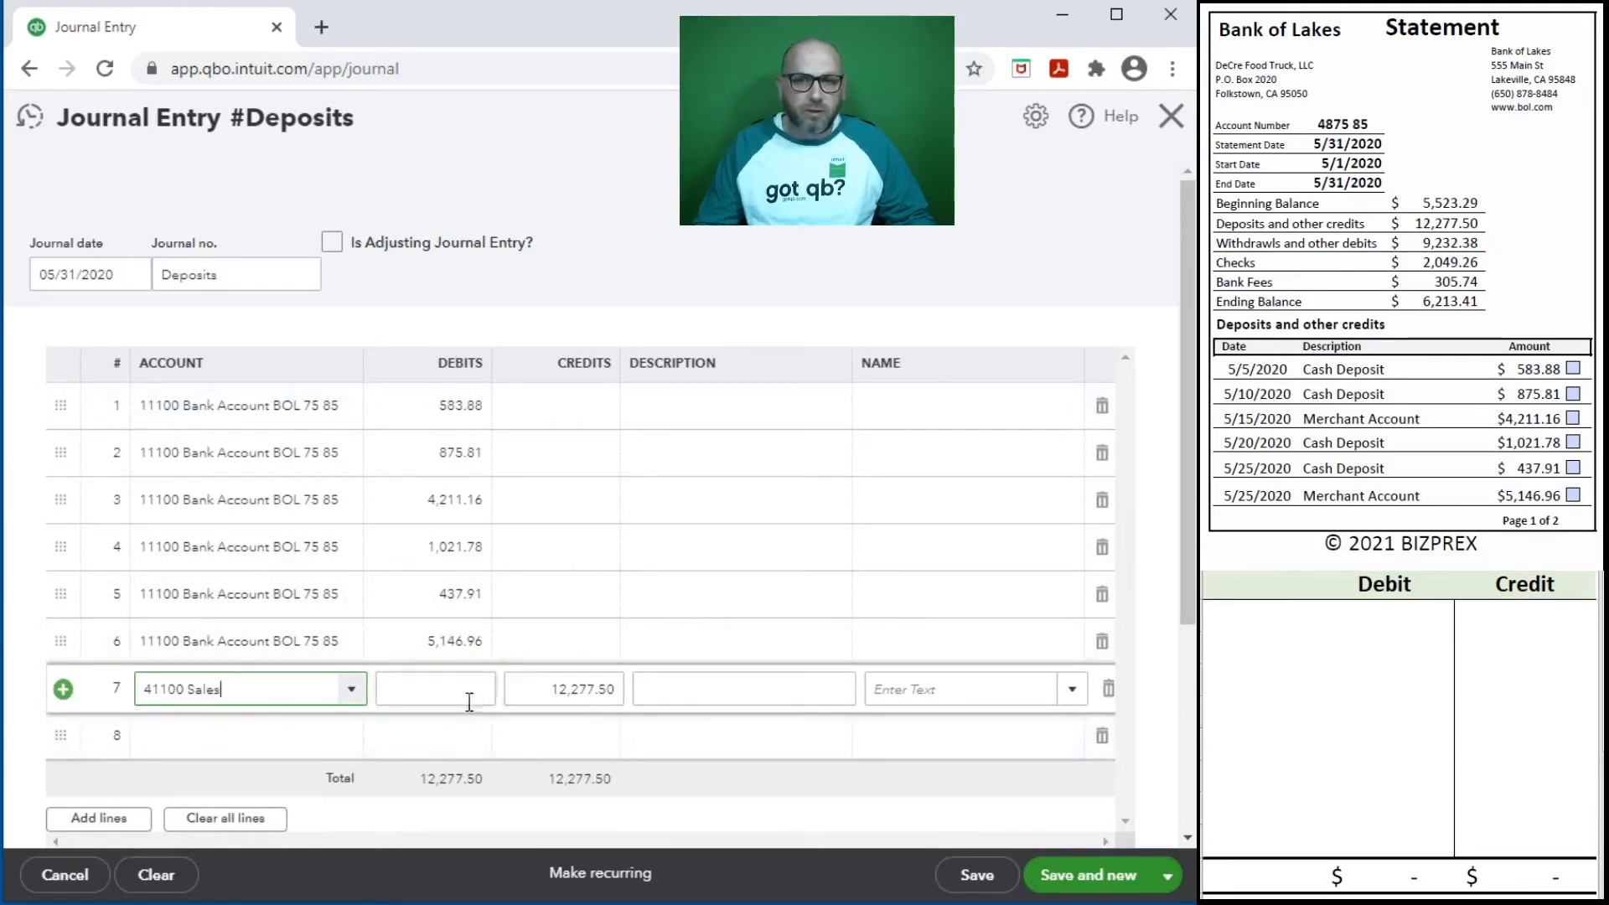
{"action": "left_click", "coordinate": [708, 696]}
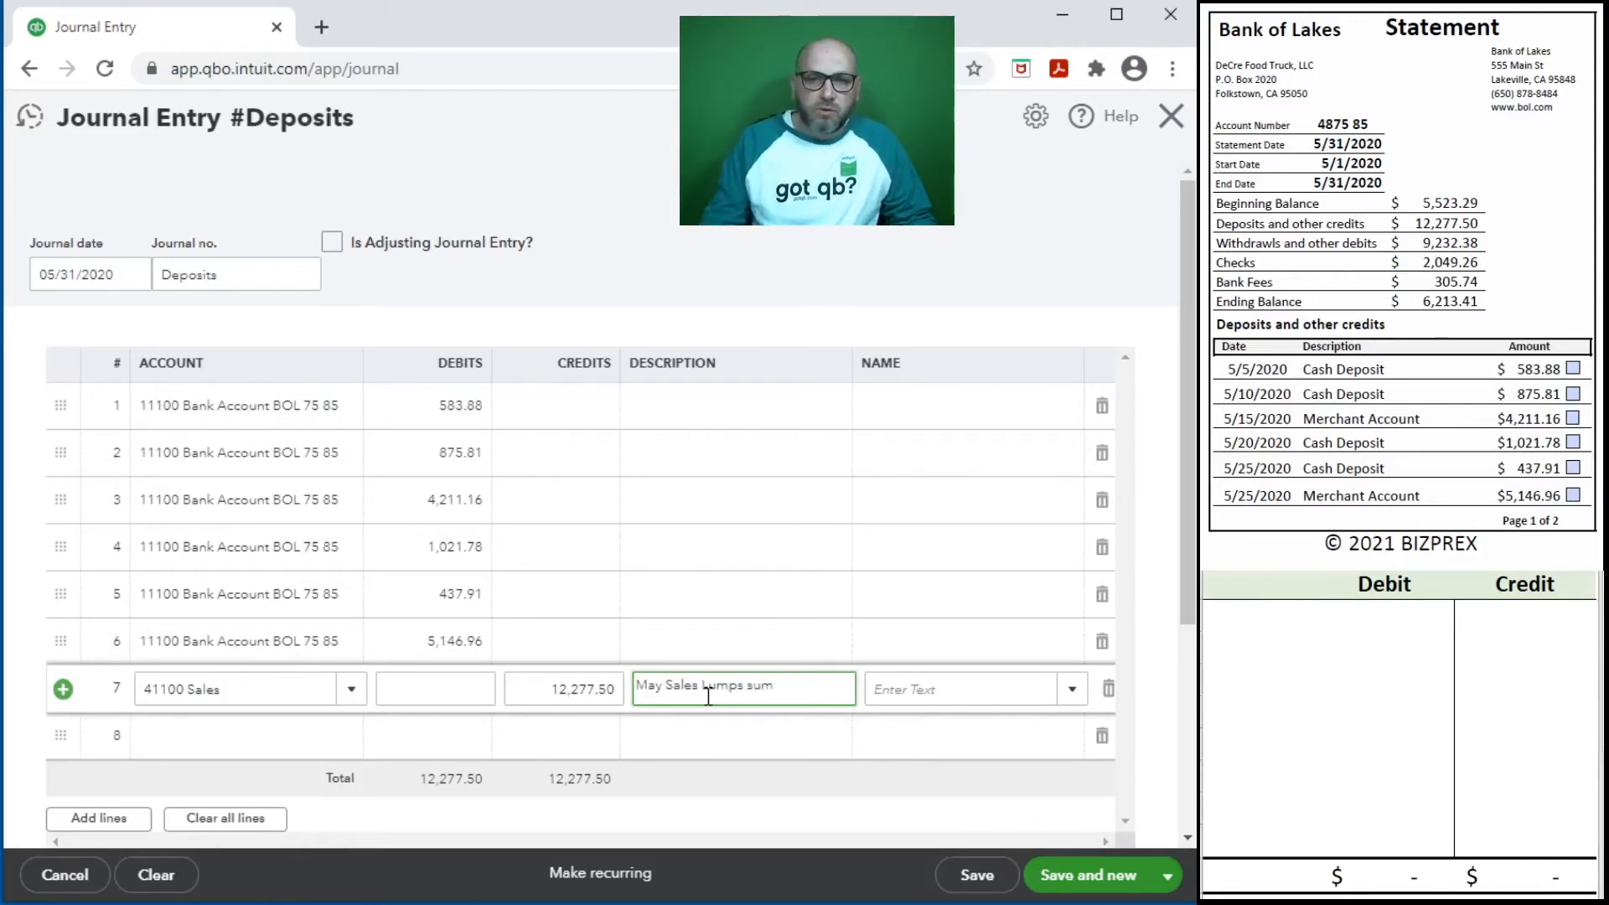
- Describe lines 1, 2, 4 and 5 as Cash and lines 3 and 6 as Merchant Account, and save and close the journal entry
{"action": "left_click", "coordinate": [702, 408]}
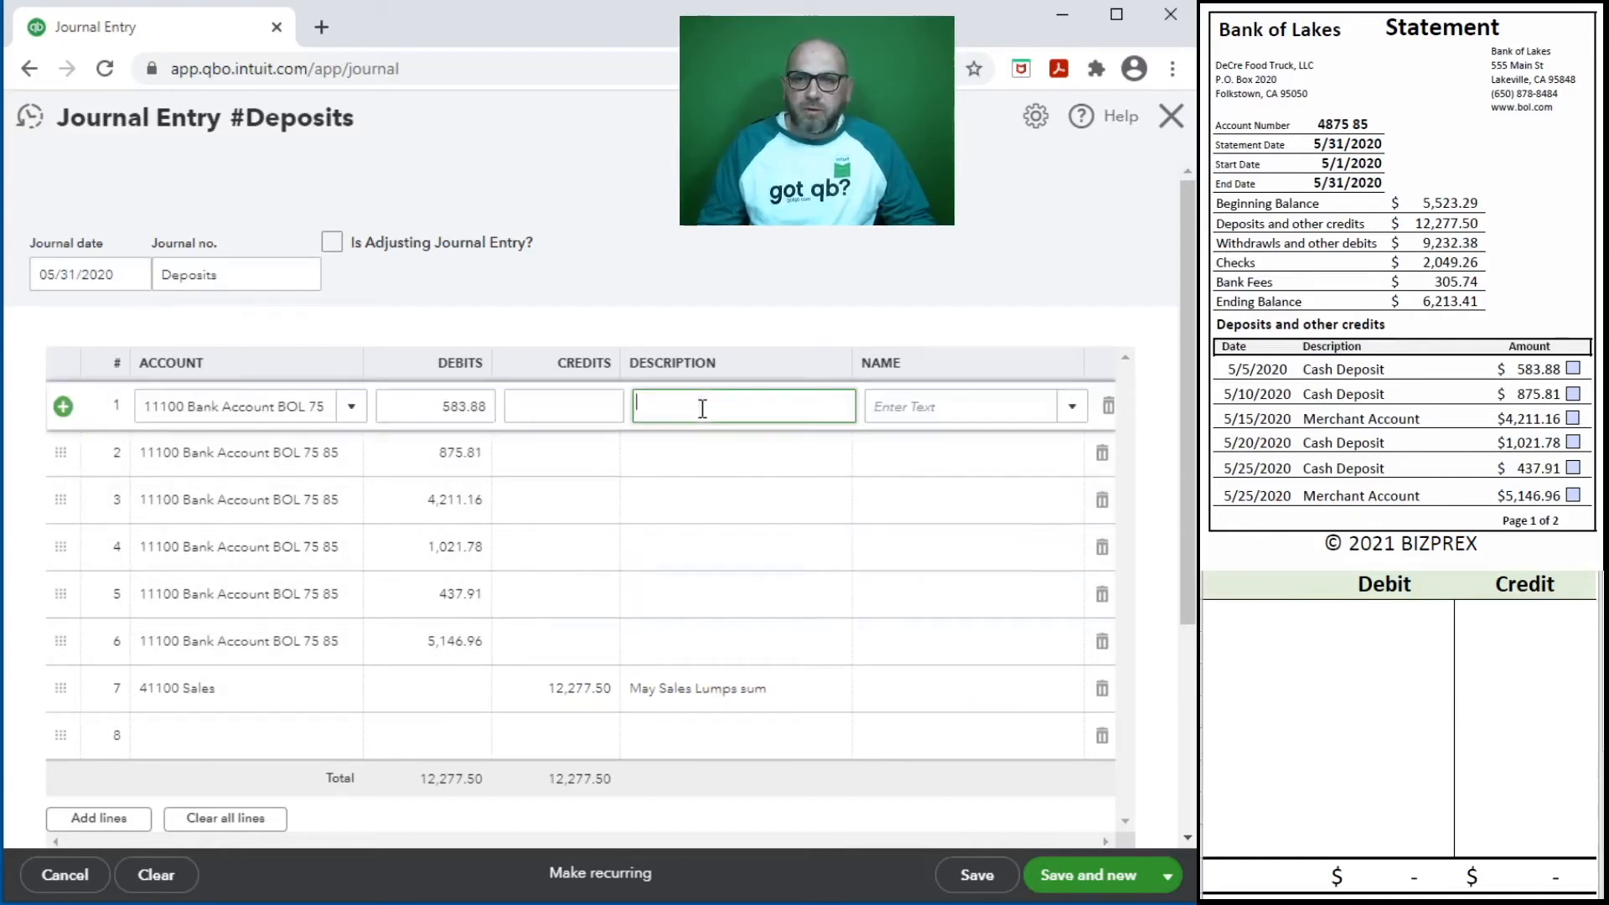
{"action": "left_click", "coordinate": [681, 452]}
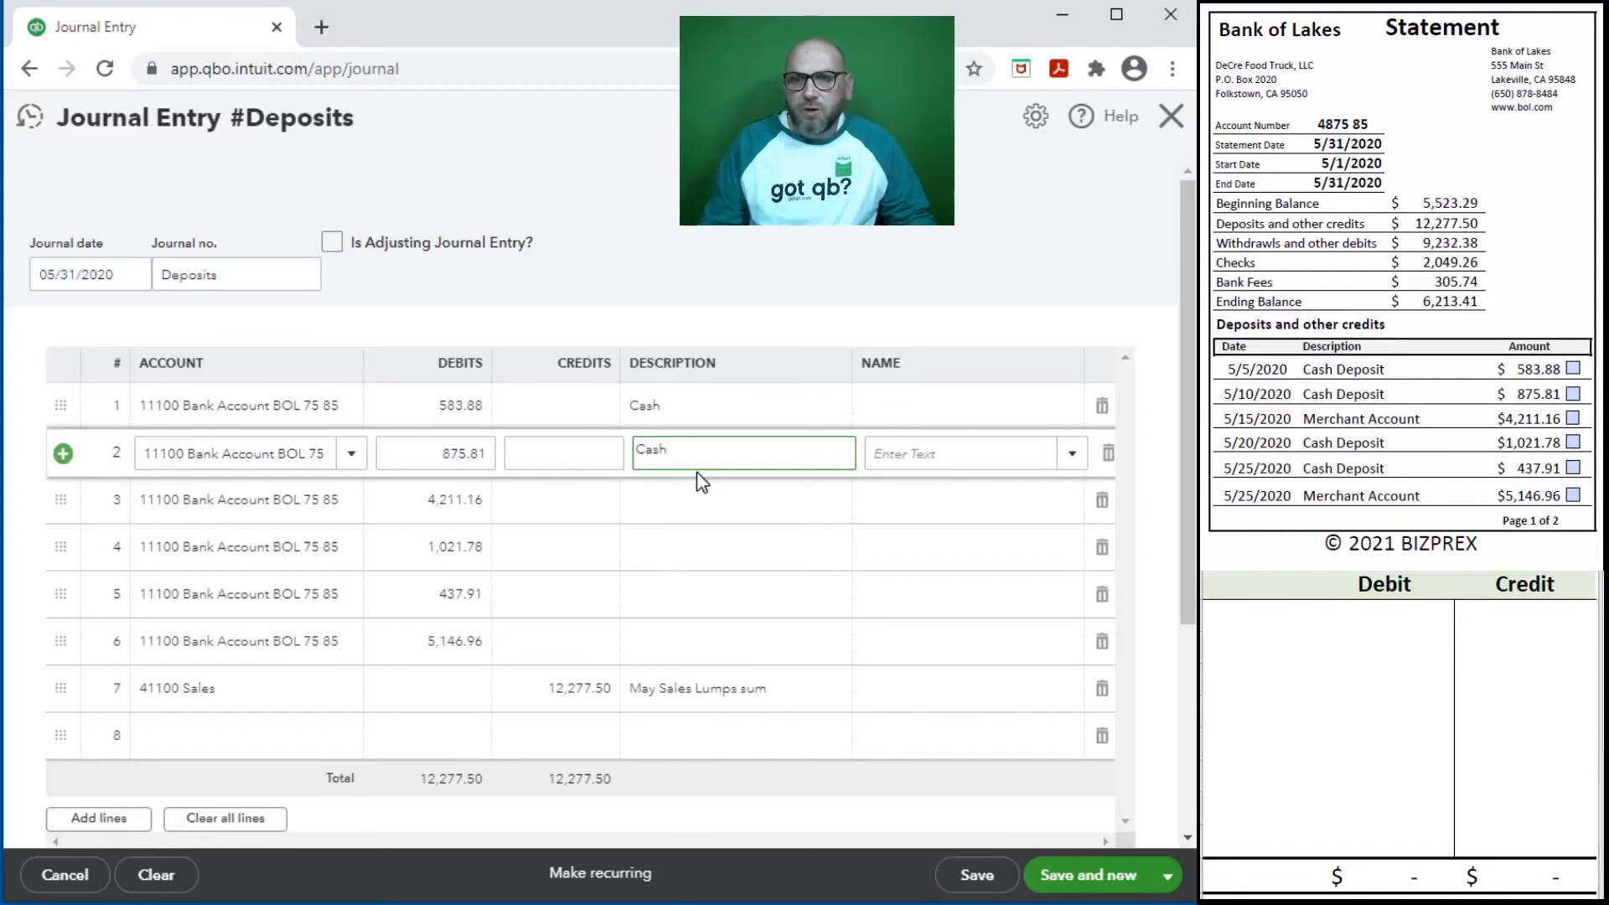
{"action": "left_click", "coordinate": [712, 501]}
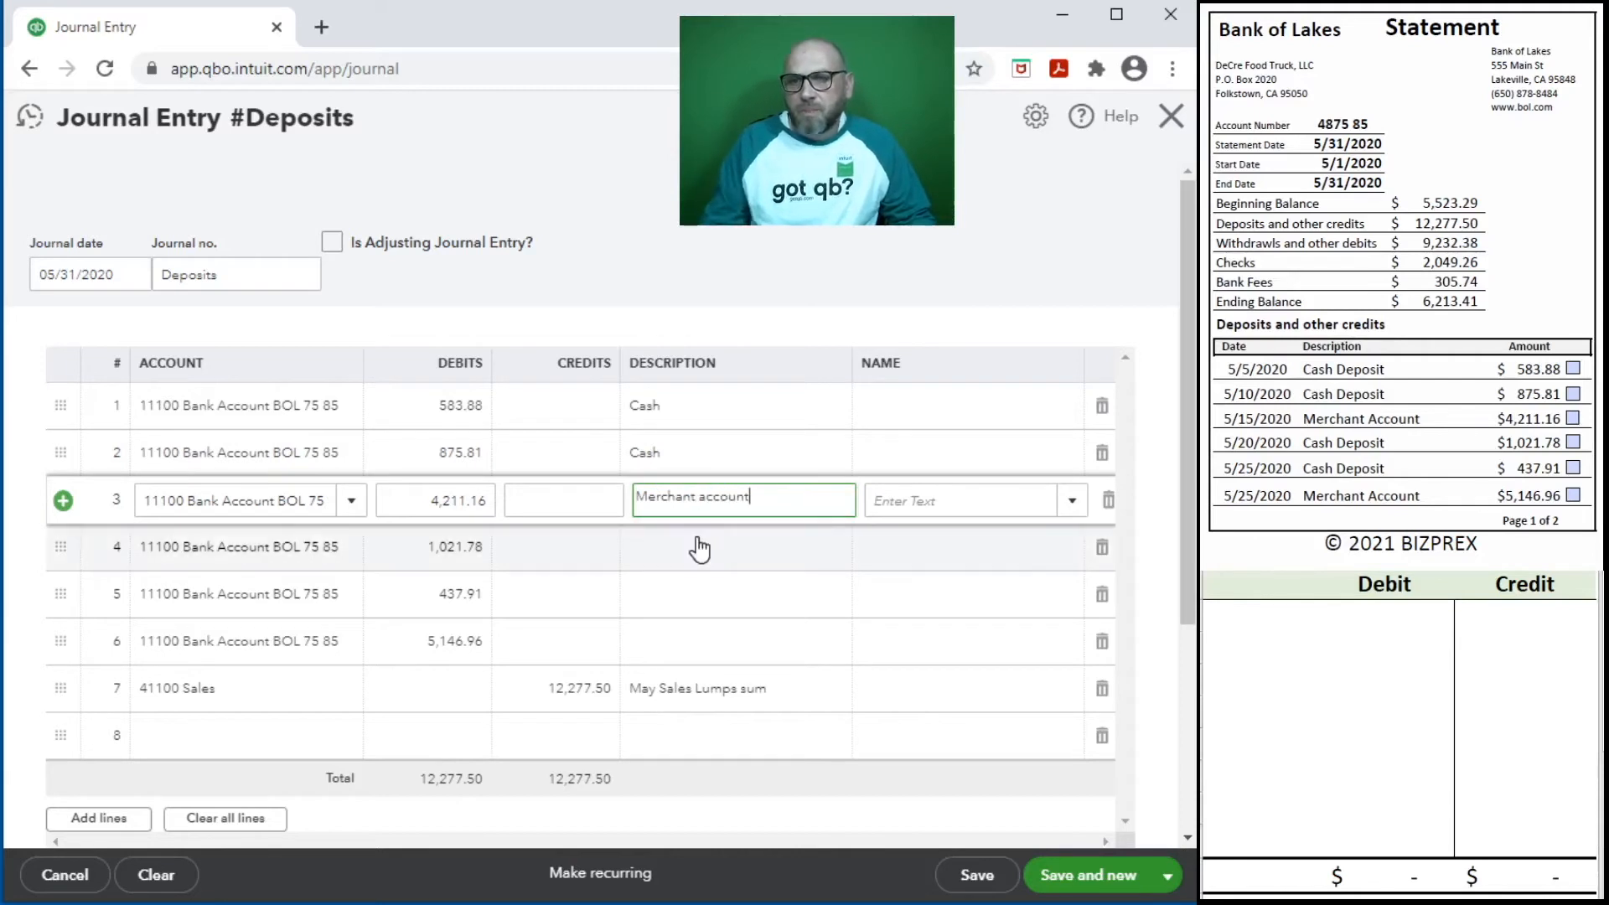
{"action": "left_click", "coordinate": [729, 549]}
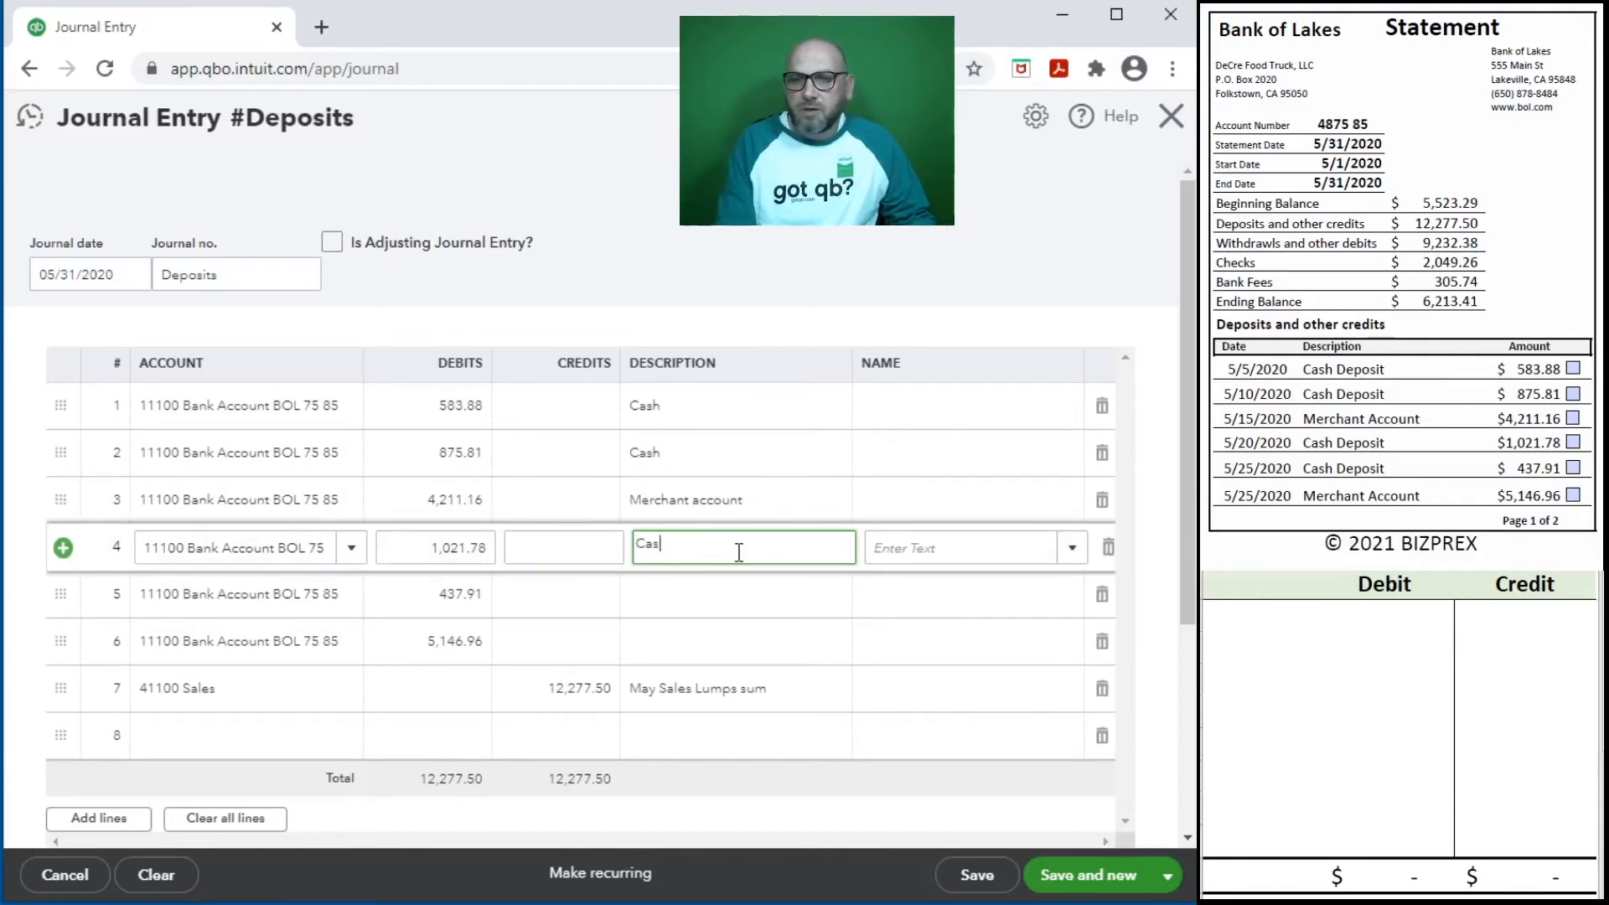
{"action": "left_click", "coordinate": [701, 596]}
{"action": "type", "text": "Cash"}
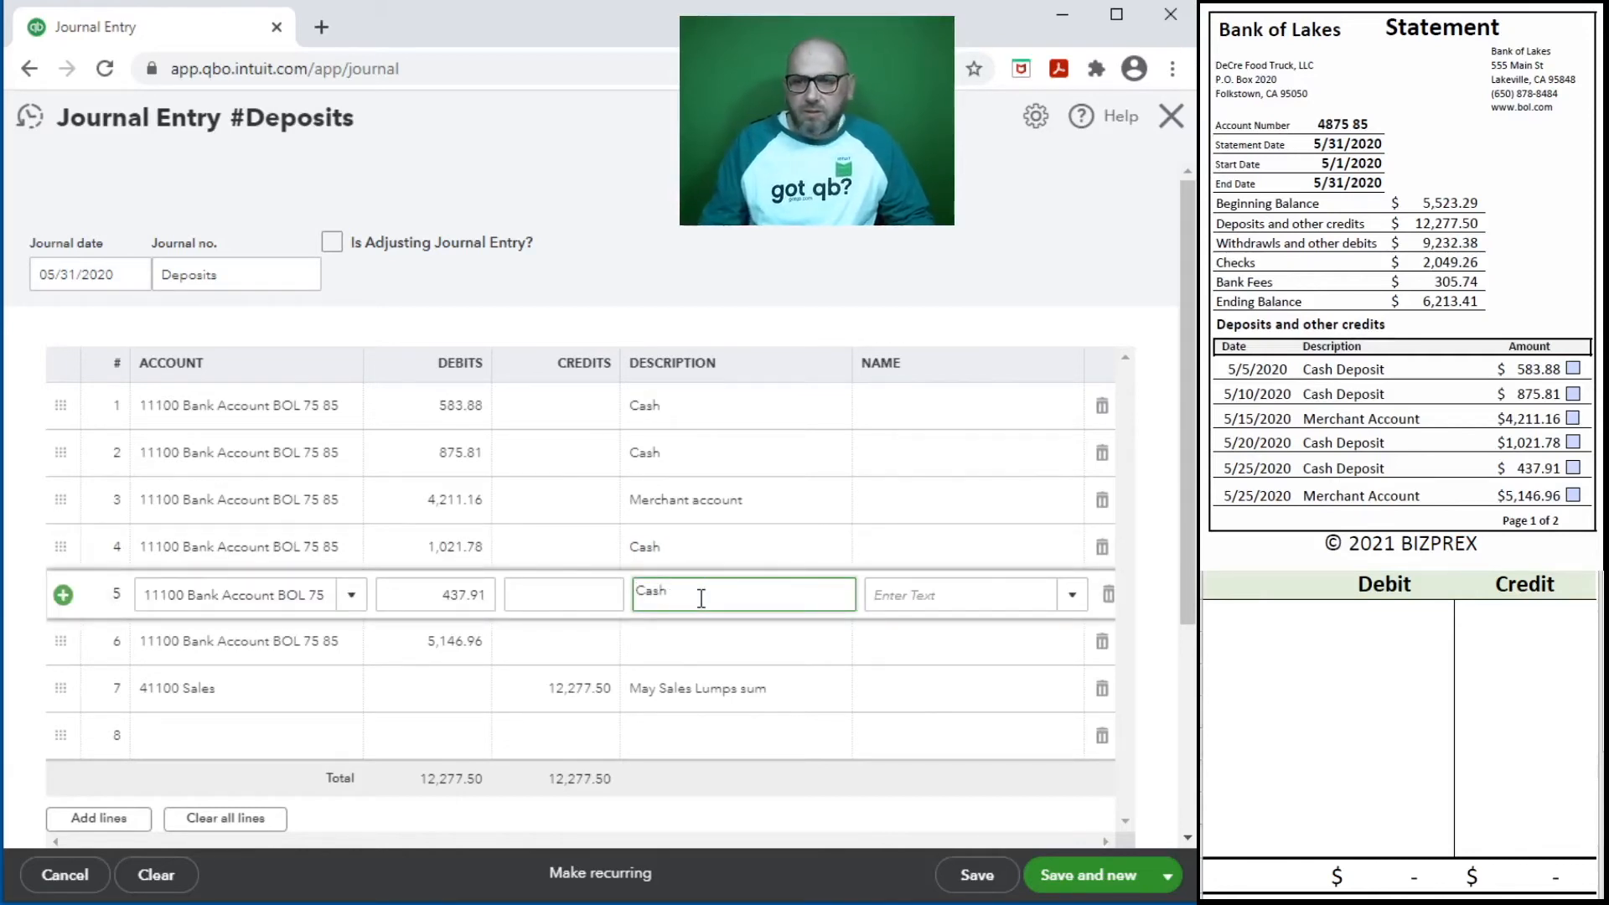
{"action": "left_click", "coordinate": [682, 645]}
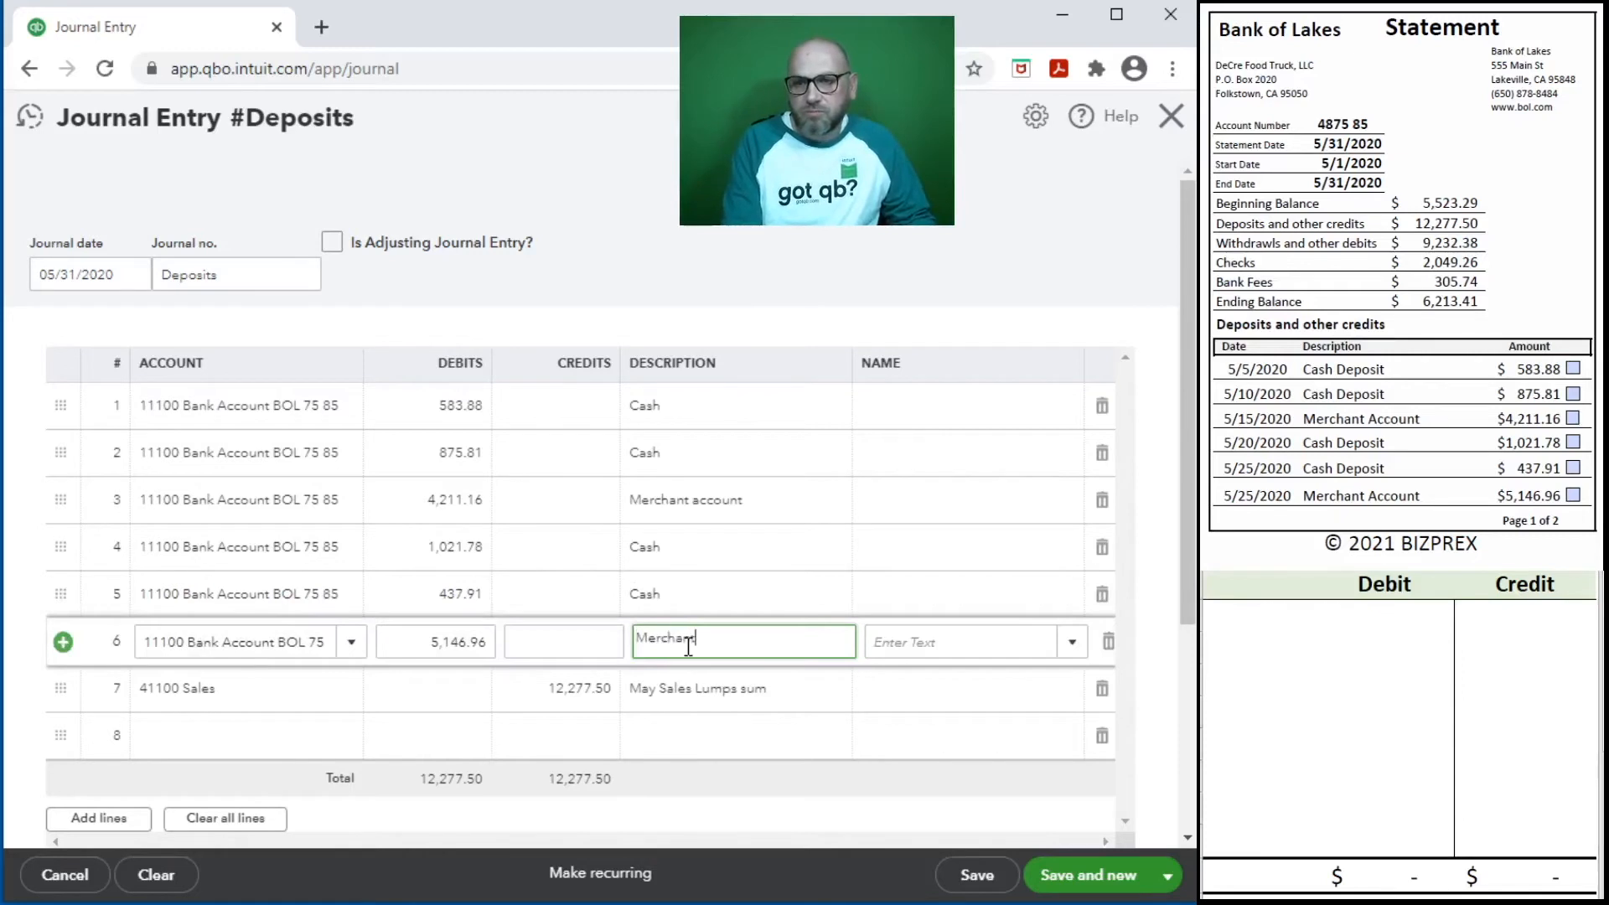
{"action": "key", "text": "Tab"}
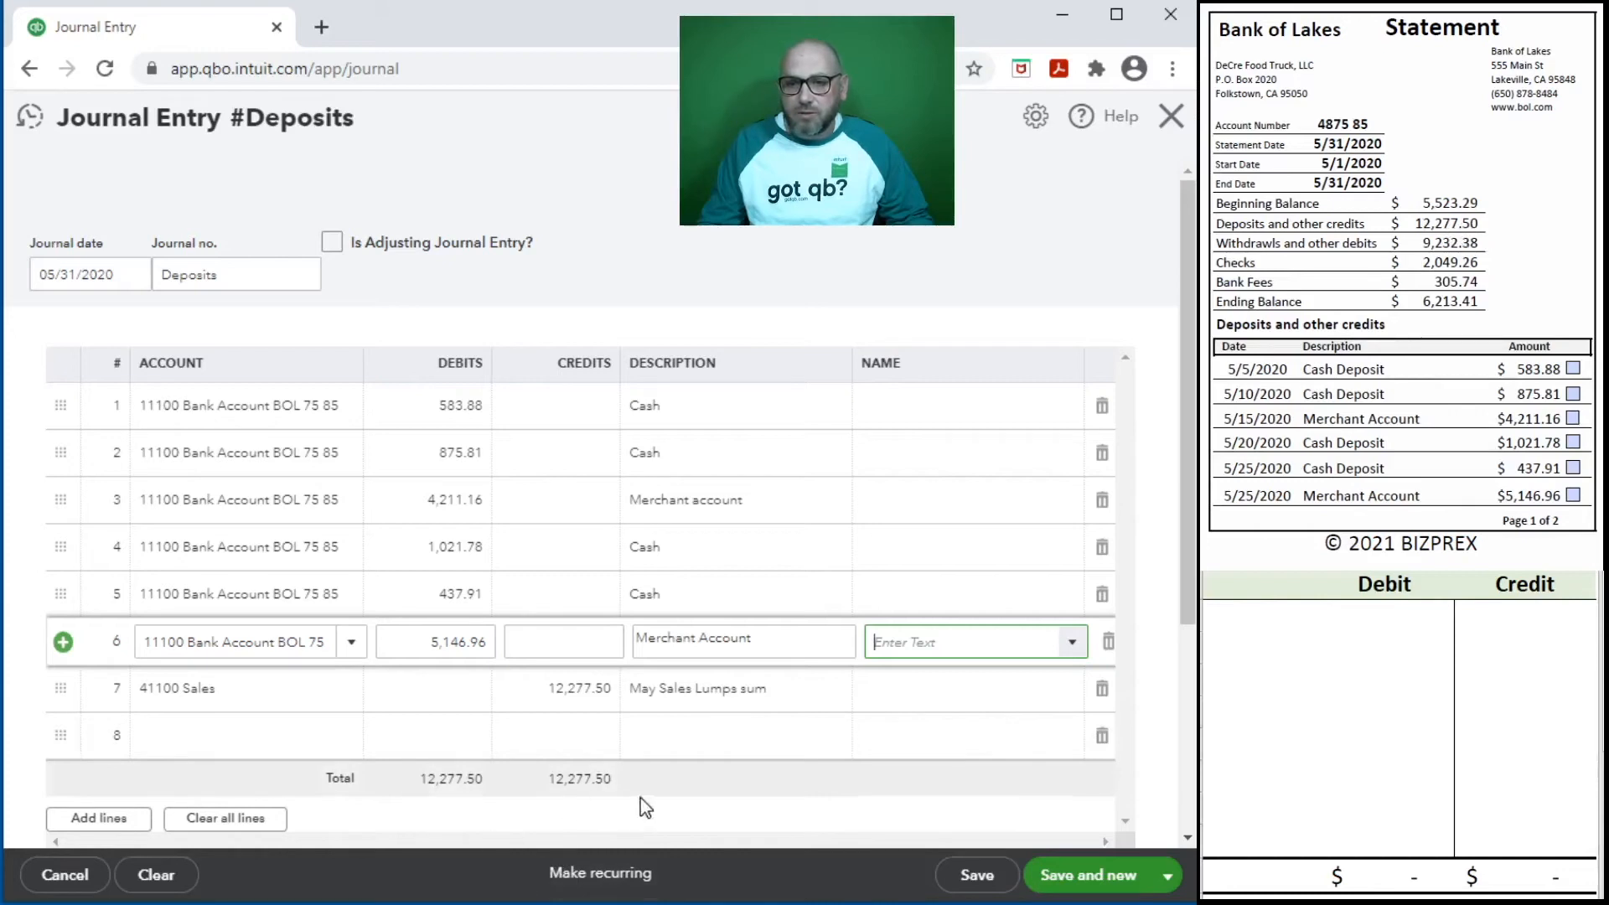
{"action": "left_click", "coordinate": [1081, 876]}
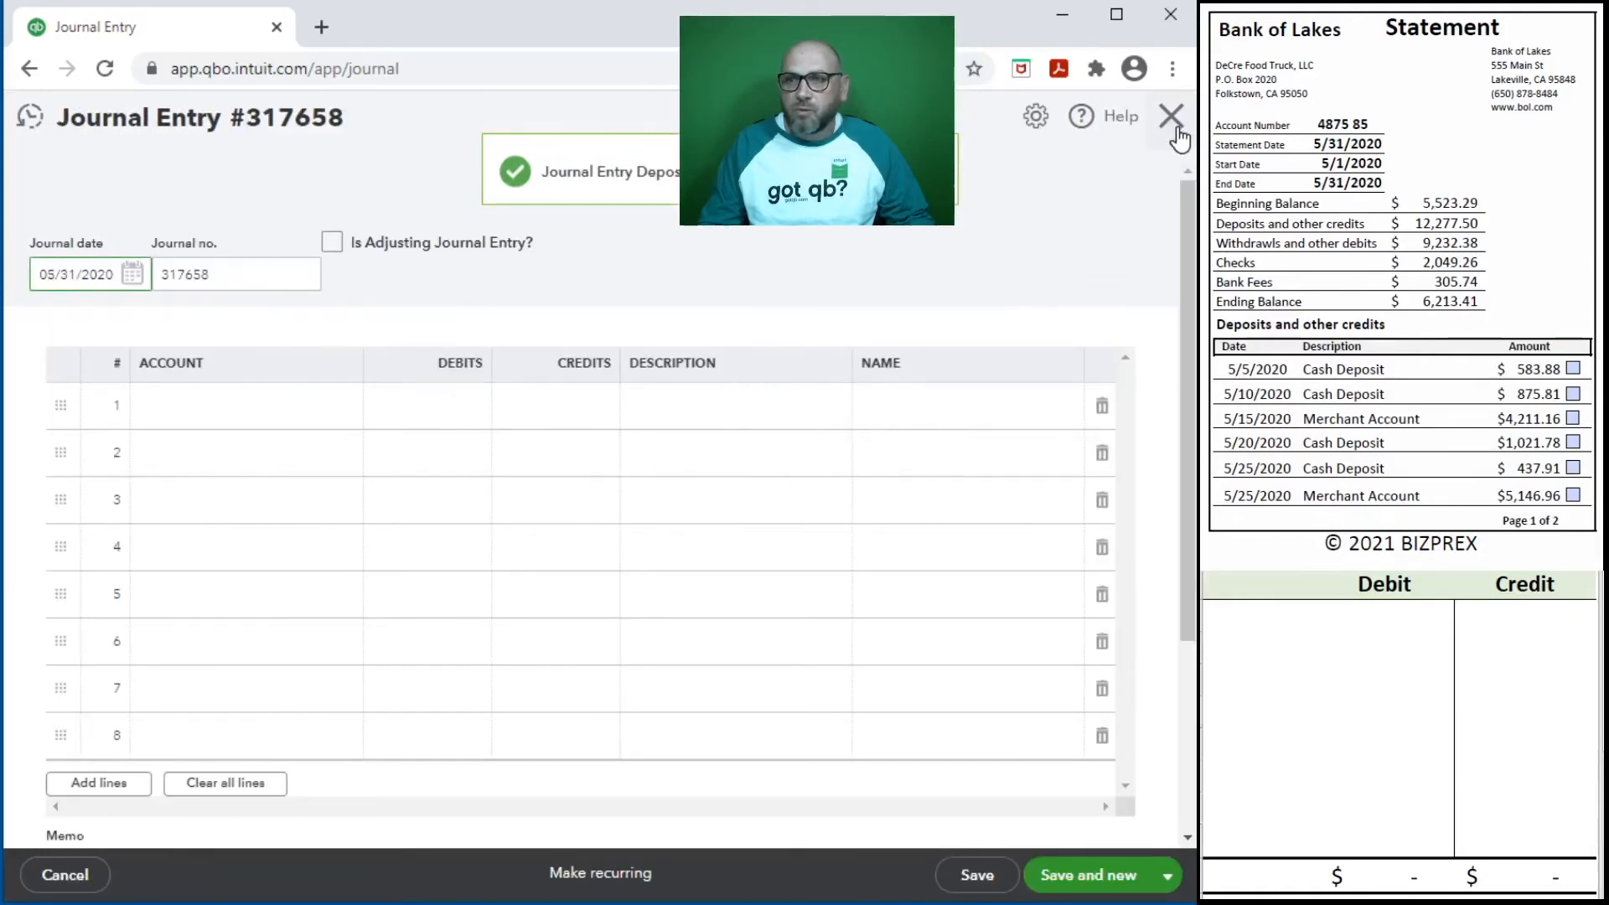
{"action": "left_click", "coordinate": [1172, 133]}
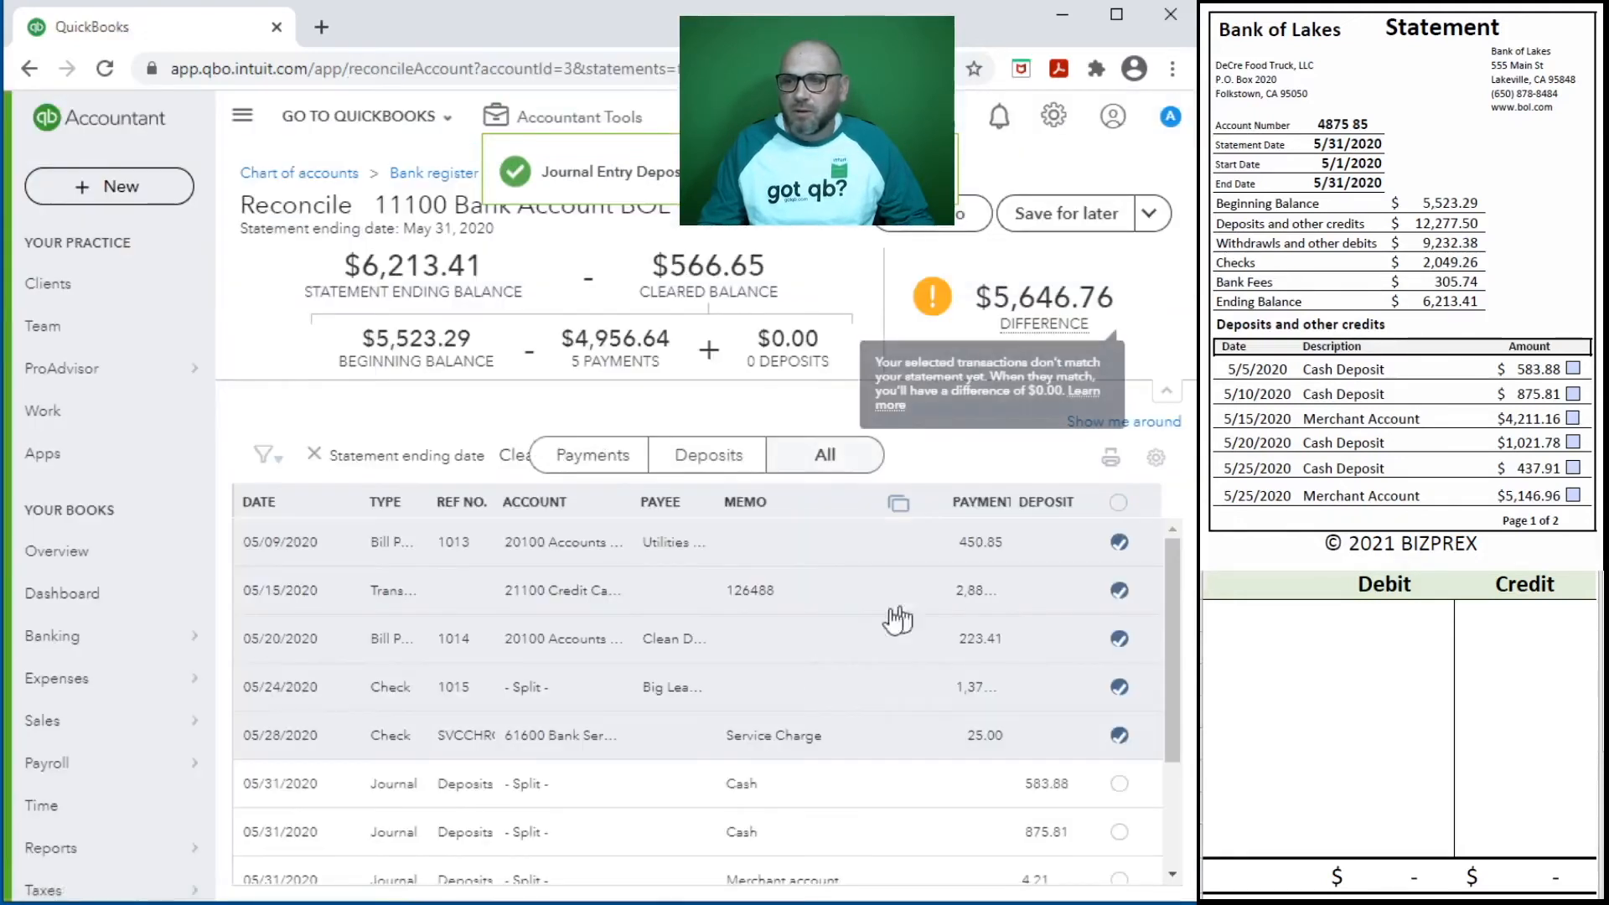
- Narrow the Memo column and widen the Payment and Deposit columns of the reconciliation list to show full amounts
{"action": "scroll", "coordinate": [936, 742], "scroll_direction": "down", "scroll_amount": 2}
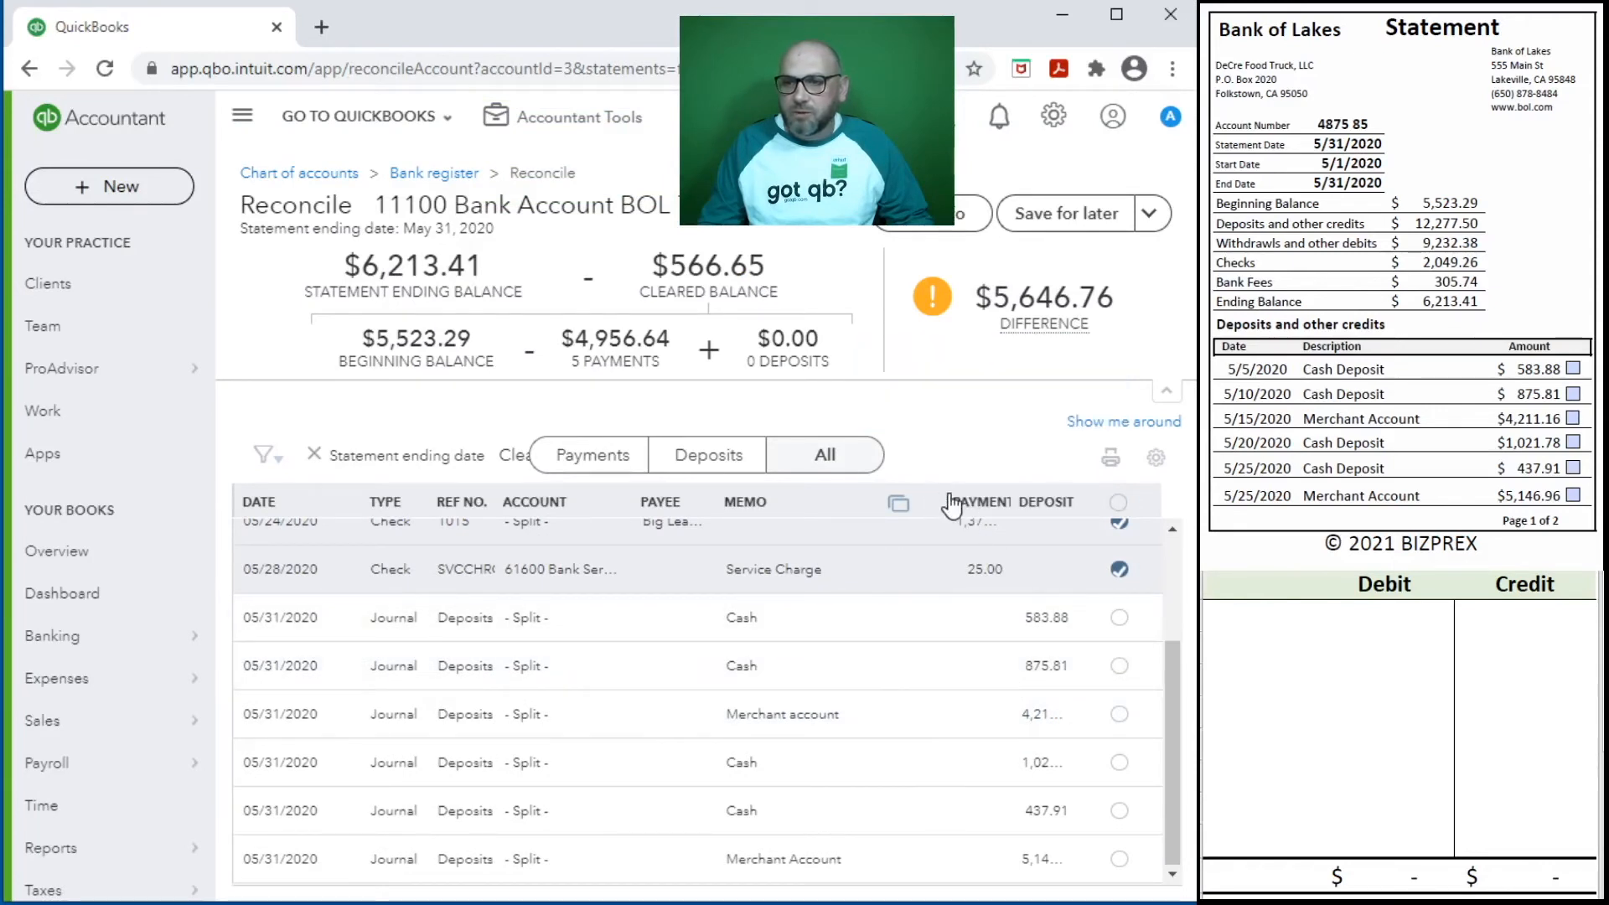
{"action": "left_click_drag", "start_coordinate": [940, 497], "coordinate": [884, 514]}
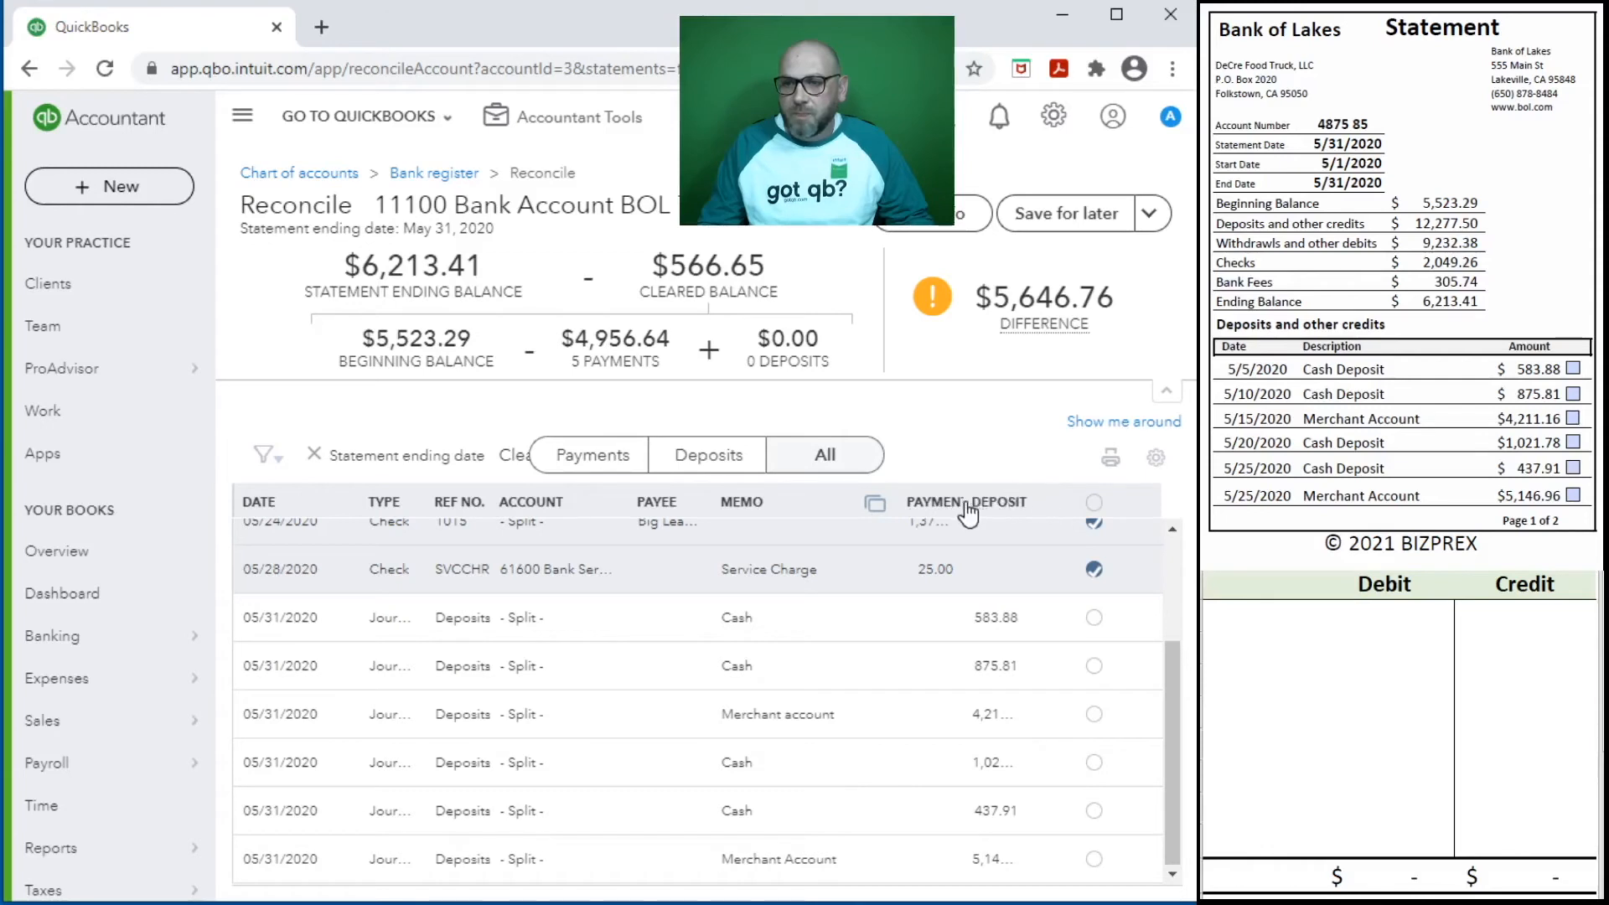
{"action": "left_click_drag", "start_coordinate": [959, 503], "coordinate": [1005, 503]}
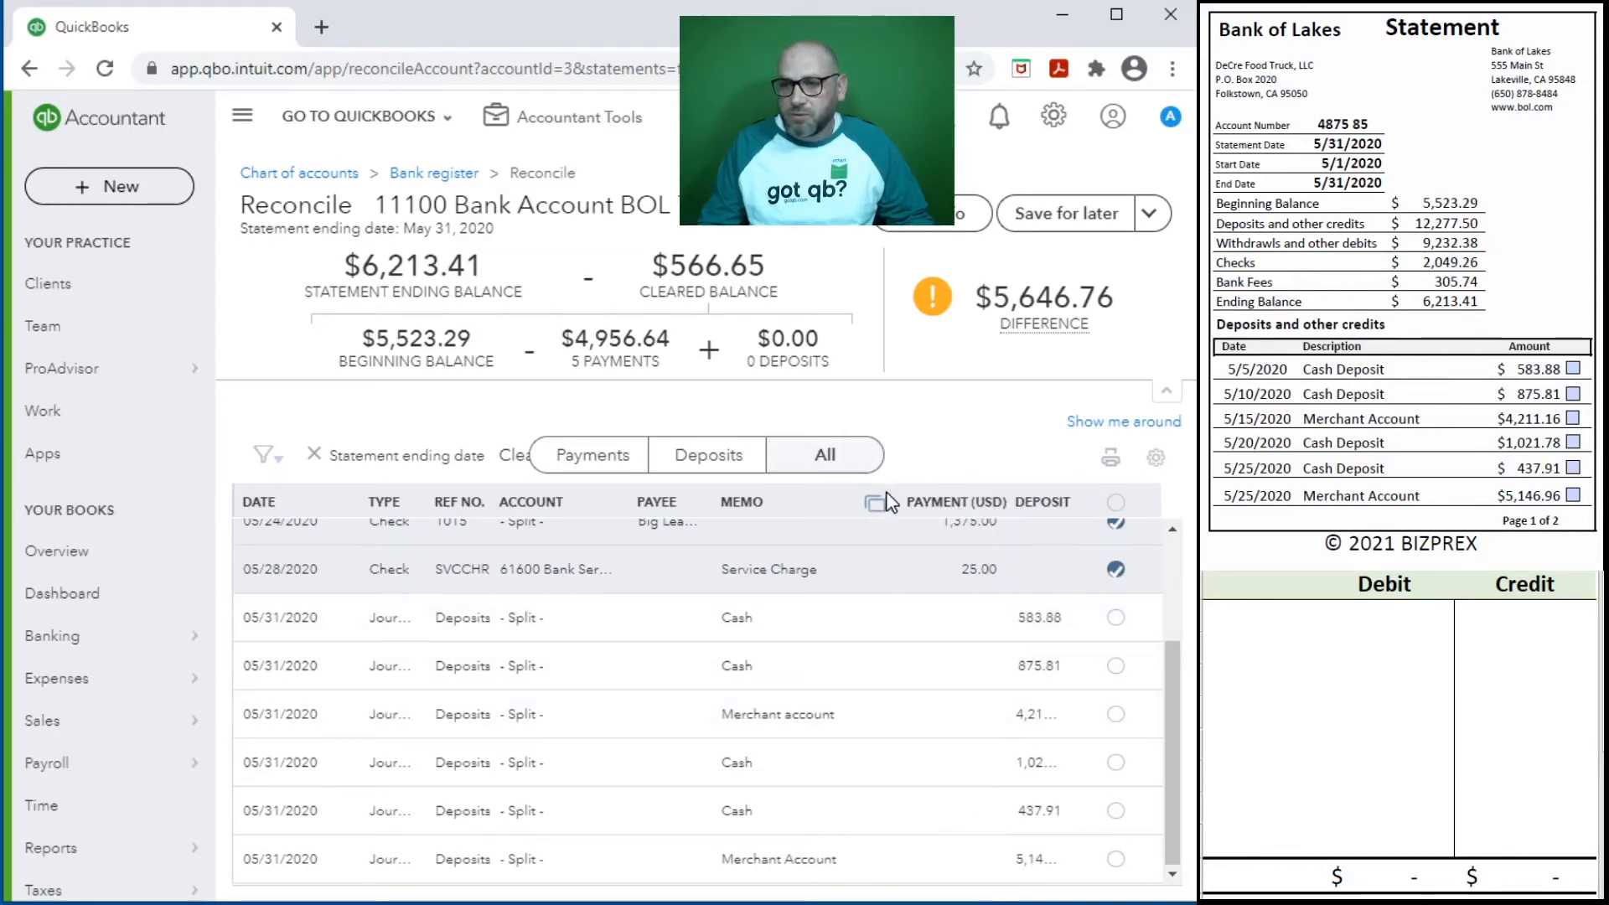
{"action": "left_click_drag", "start_coordinate": [853, 498], "coordinate": [772, 500]}
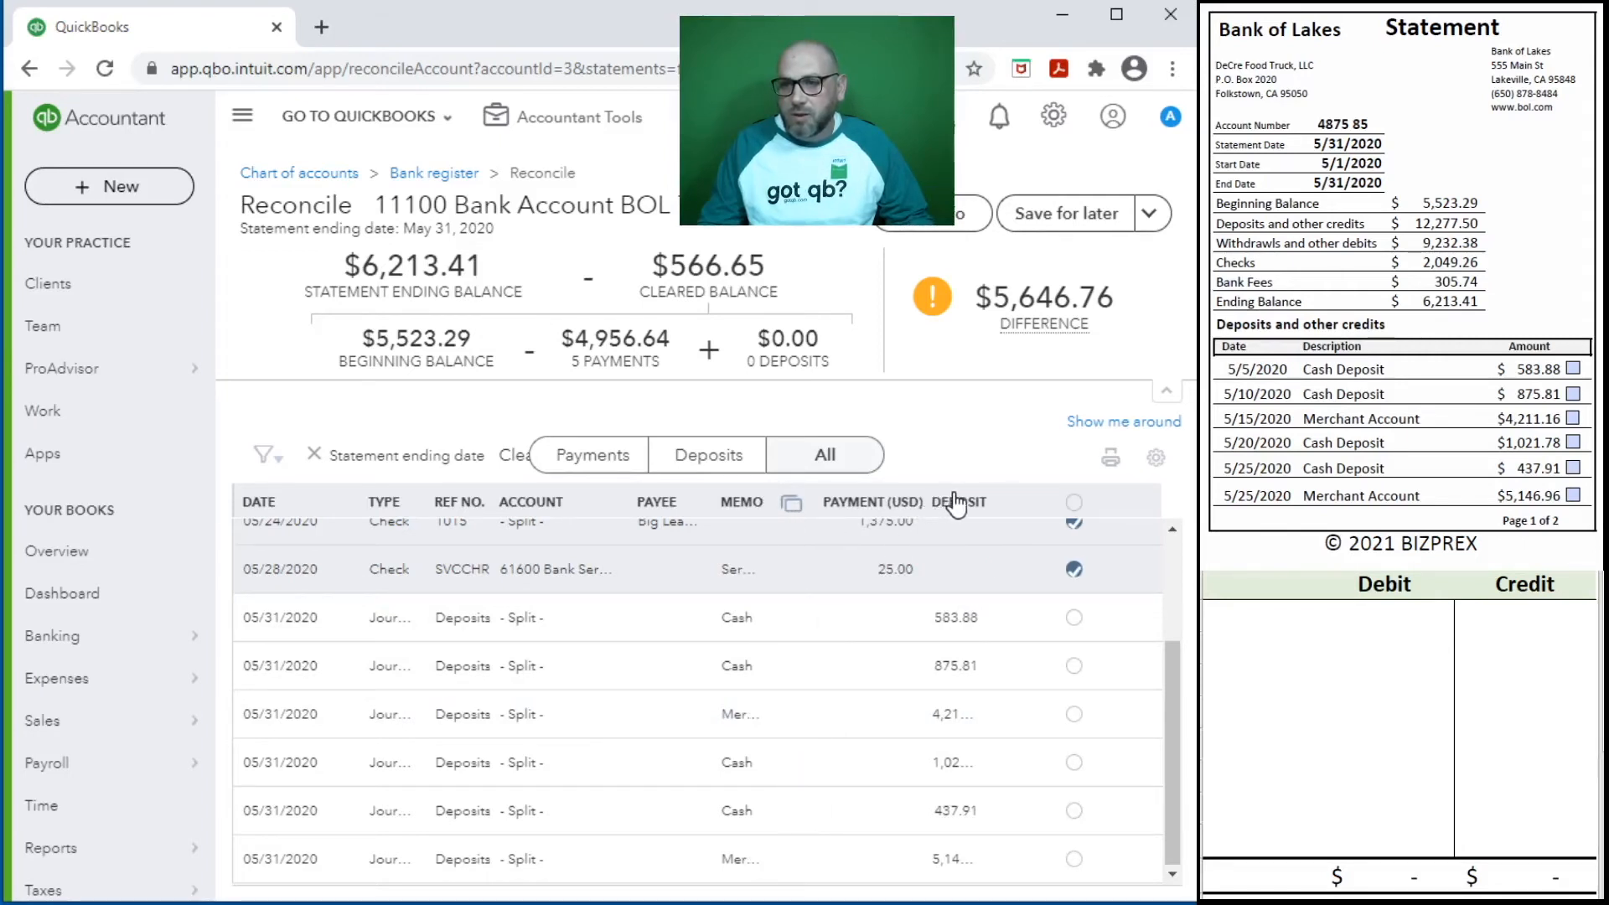
{"action": "left_click_drag", "start_coordinate": [974, 502], "coordinate": [1024, 527]}
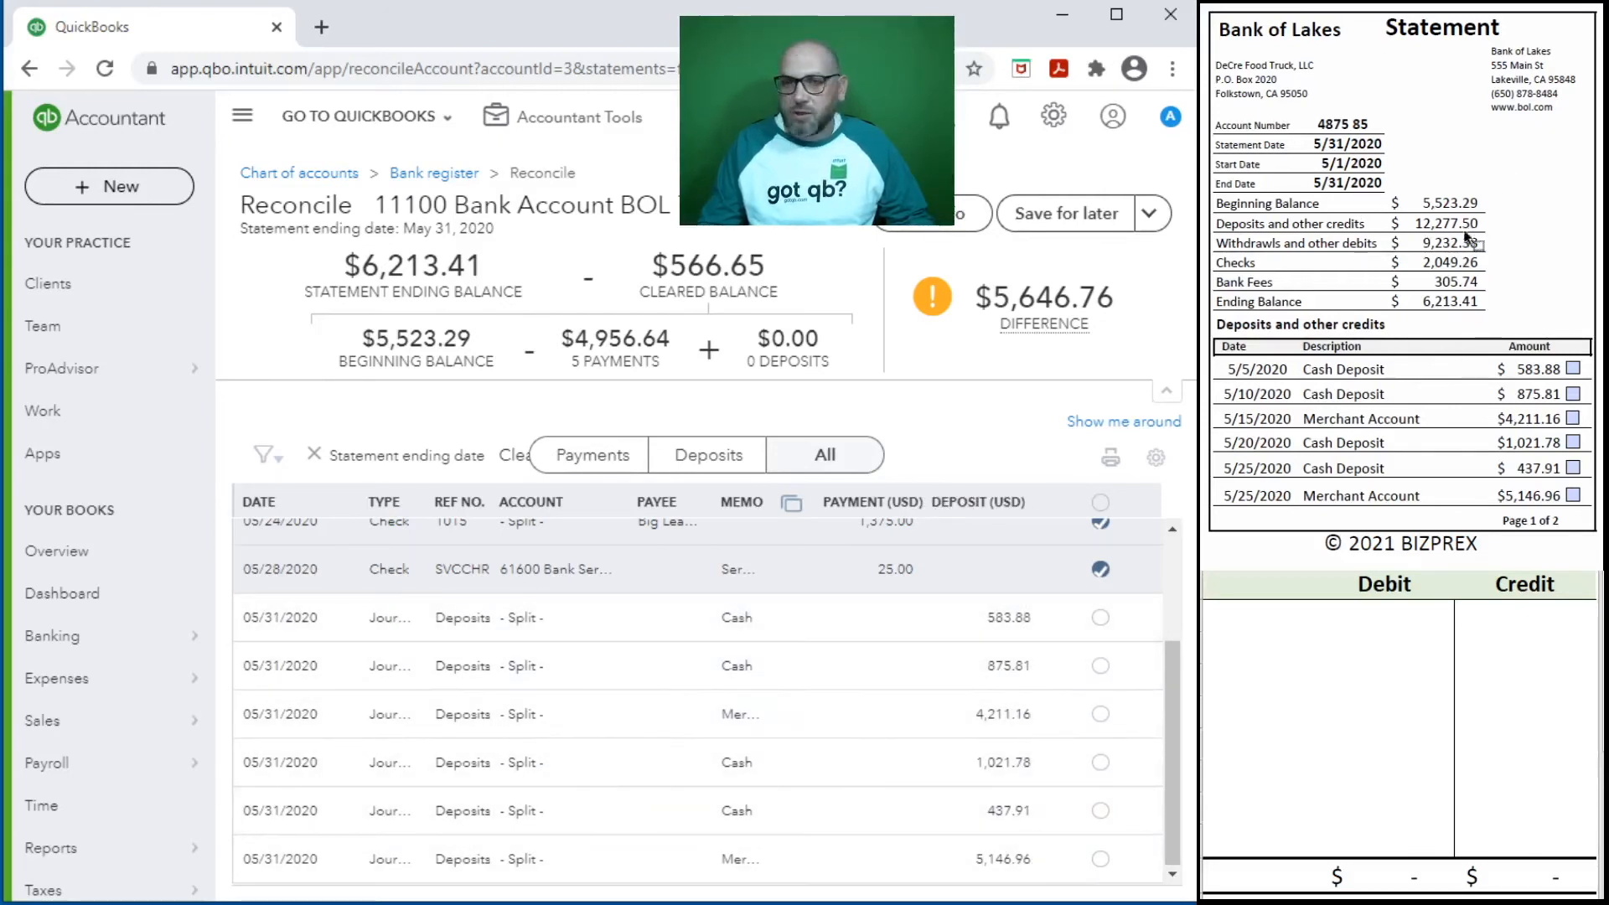
- Mark the 583.88, 875.81 and 4,211.16 deposits as cleared on both the reconciliation list and the statement
{"action": "left_click", "coordinate": [1100, 618]}
{"action": "left_click", "coordinate": [1573, 369]}
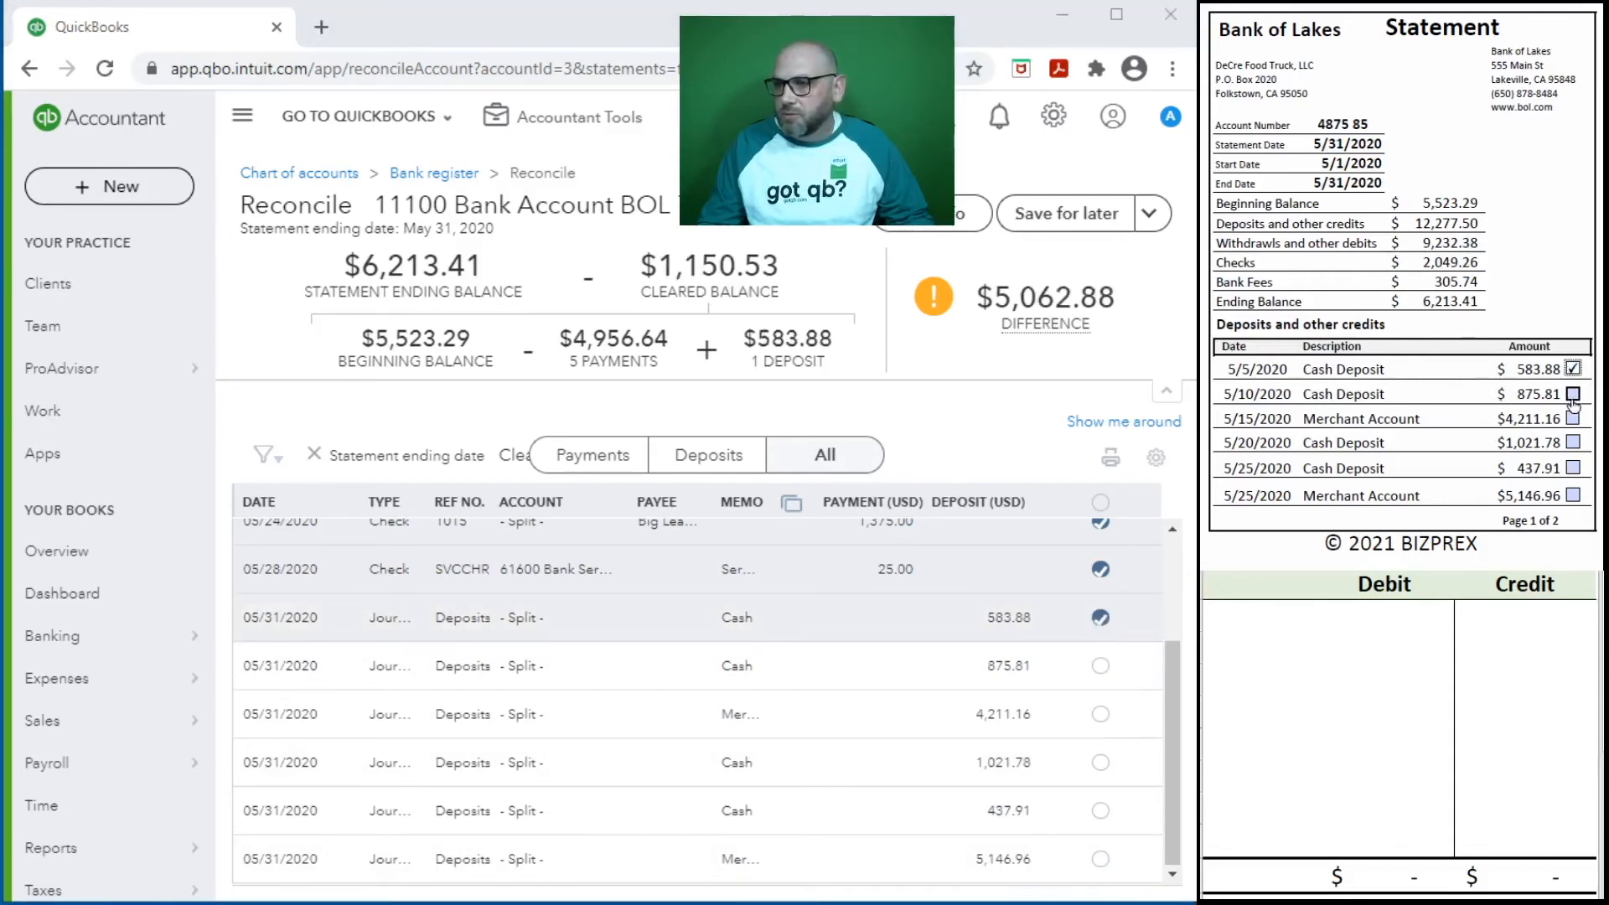
{"action": "left_click", "coordinate": [1573, 393]}
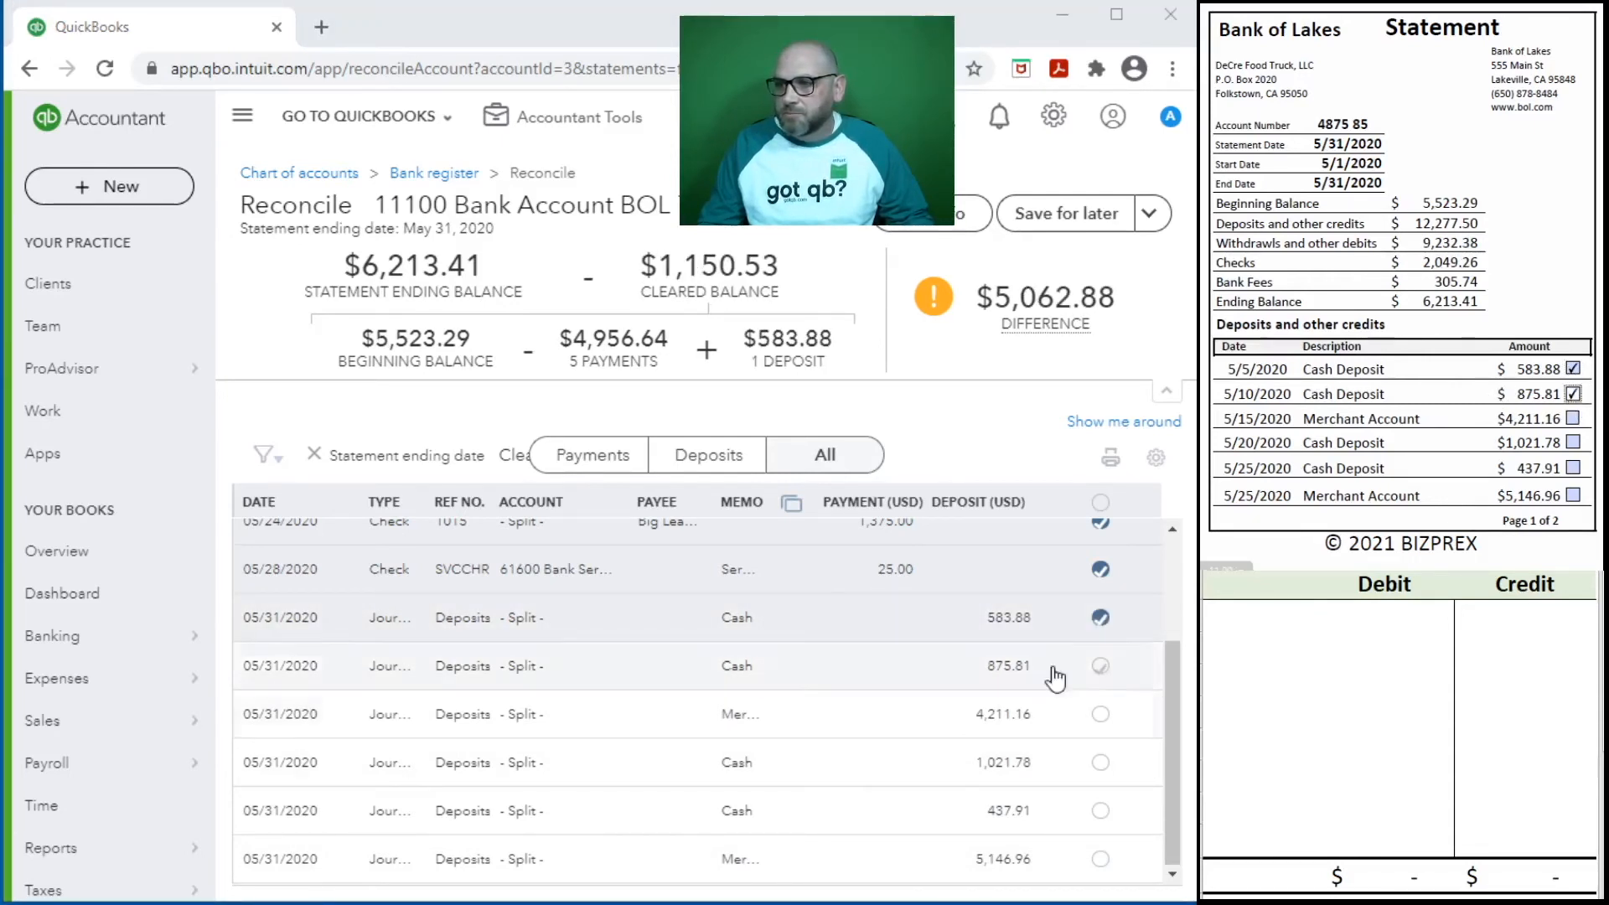
{"action": "left_click", "coordinate": [1100, 666]}
{"action": "left_click", "coordinate": [1100, 714]}
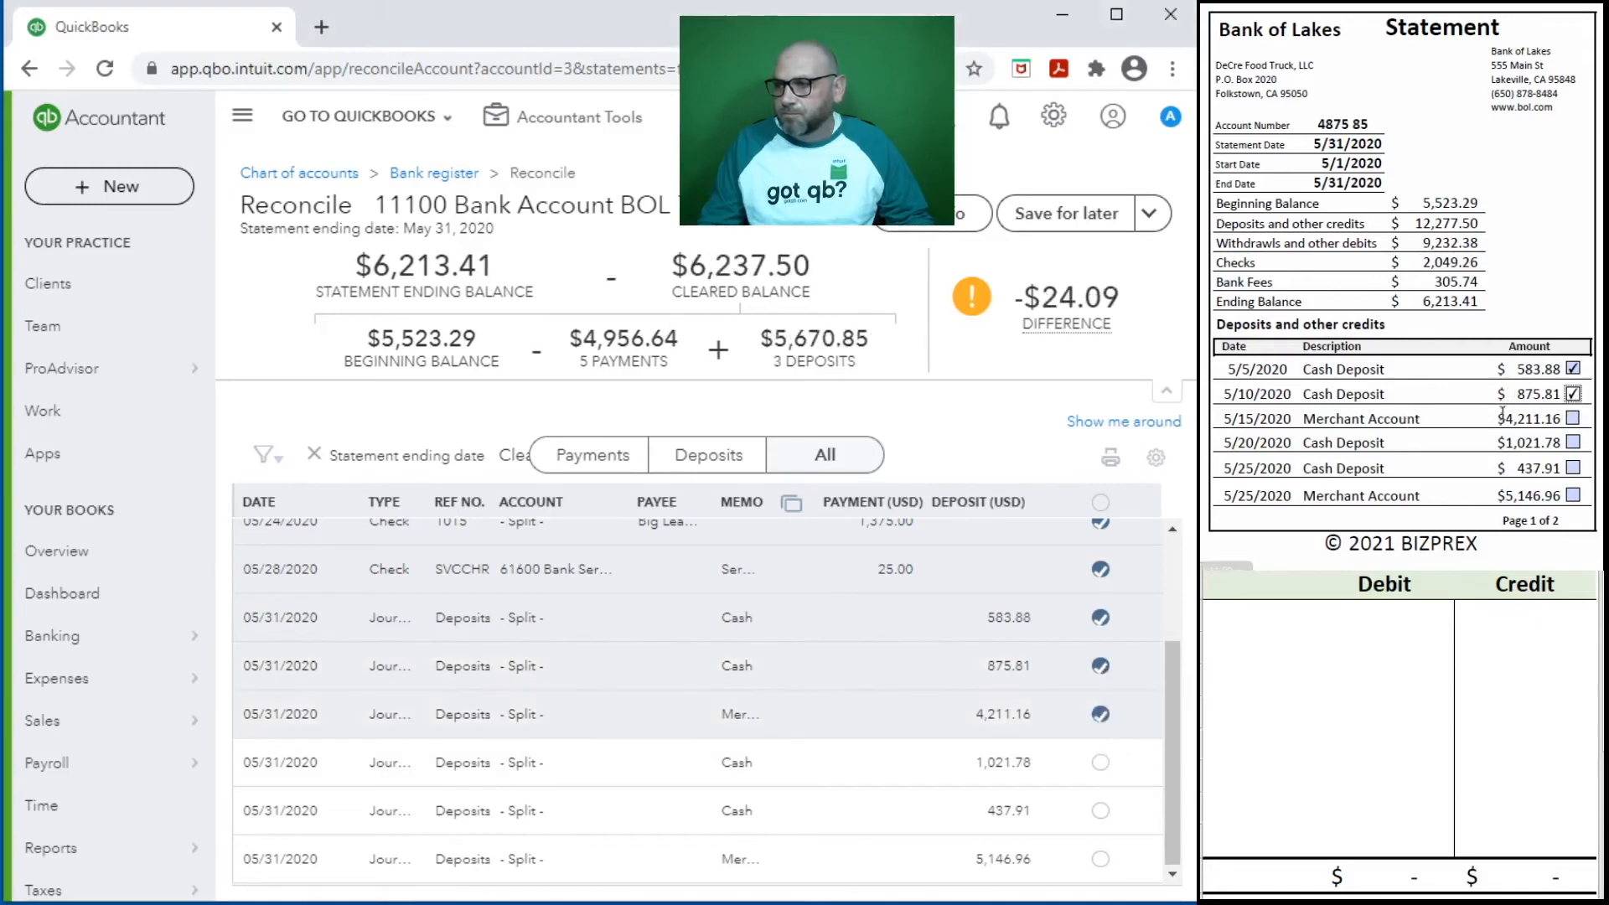
{"action": "left_click", "coordinate": [1573, 418]}
- Mark the 1,021.78, 437.91 and 5,146.96 deposits as cleared on both the statement and the reconciliation list
{"action": "left_click", "coordinate": [1573, 442]}
{"action": "left_click", "coordinate": [1100, 761]}
{"action": "left_click", "coordinate": [1100, 810]}
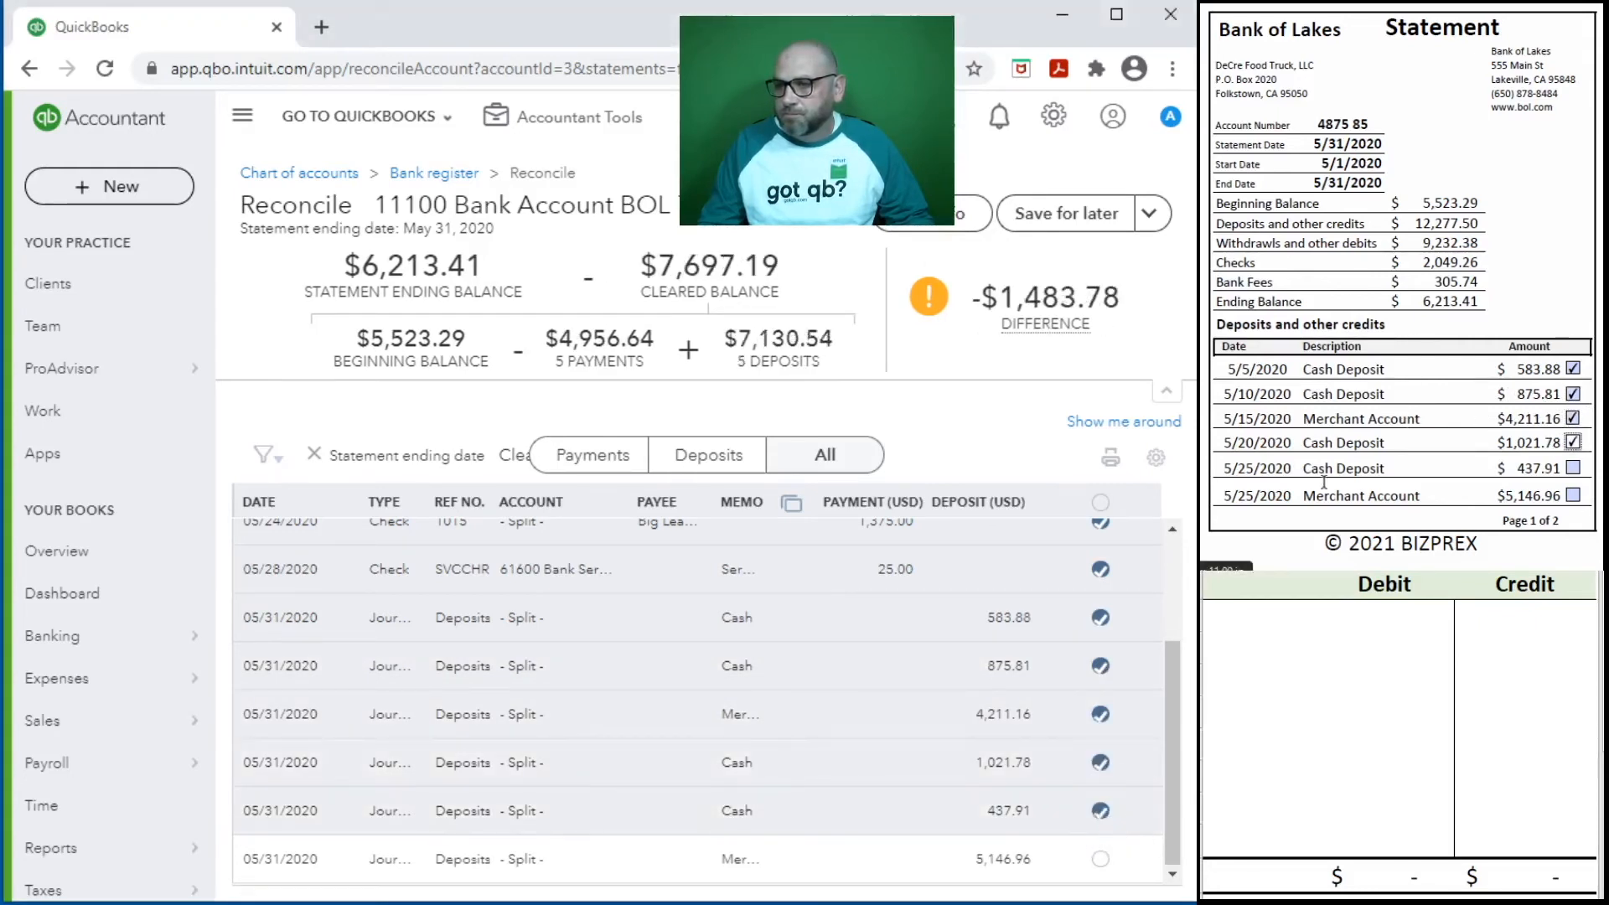
{"action": "left_click", "coordinate": [1573, 467]}
{"action": "left_click", "coordinate": [1572, 495]}
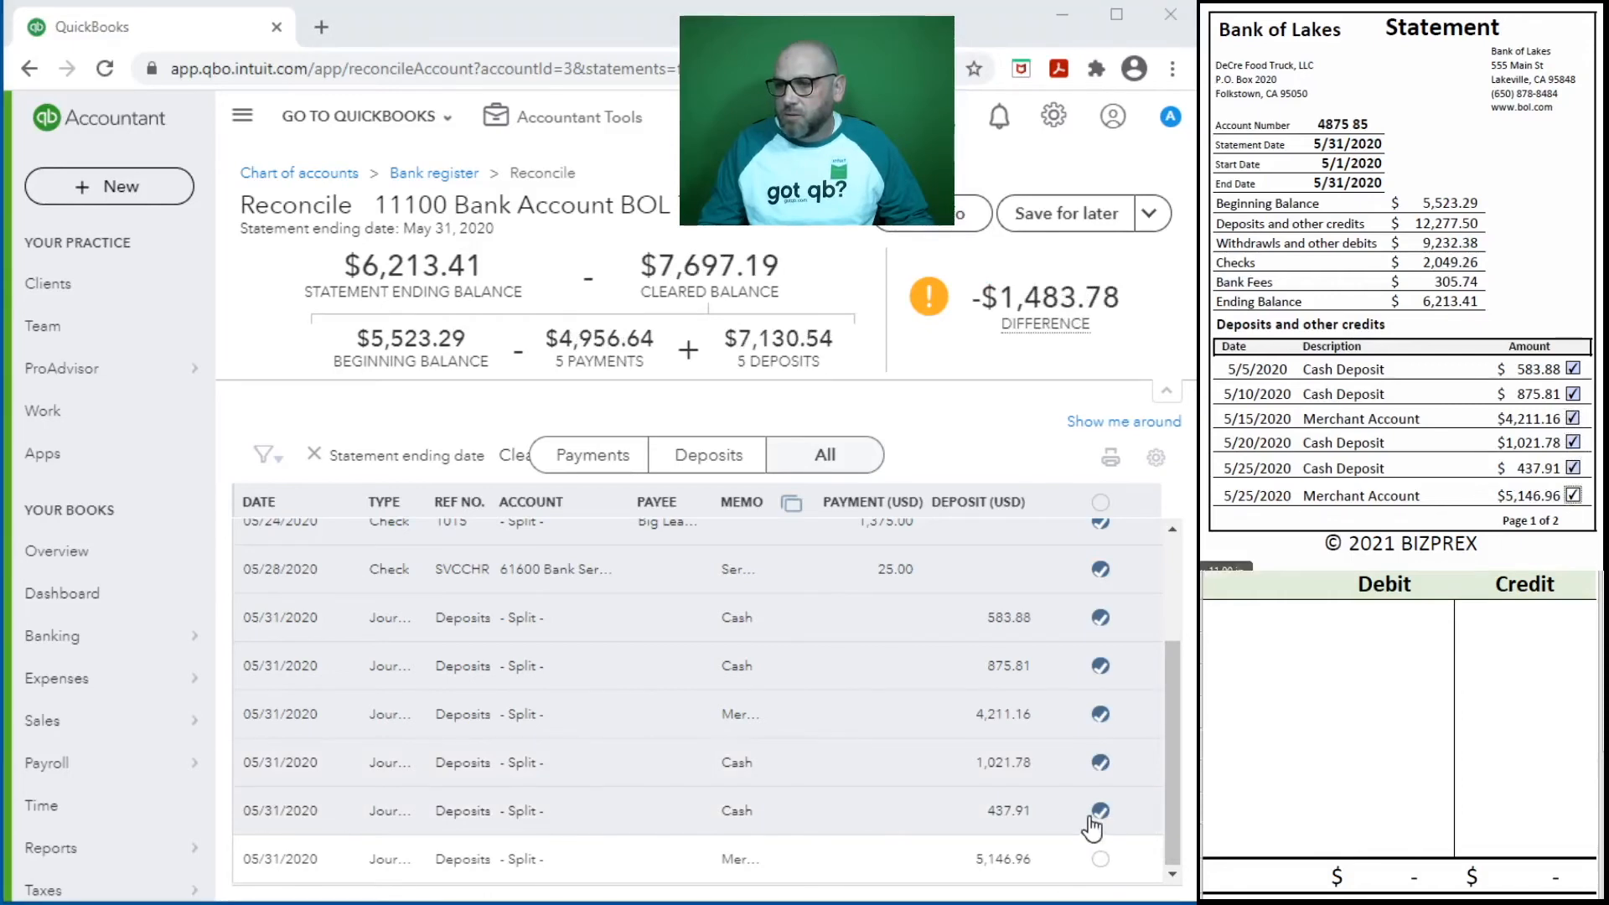
{"action": "left_click", "coordinate": [1106, 857]}
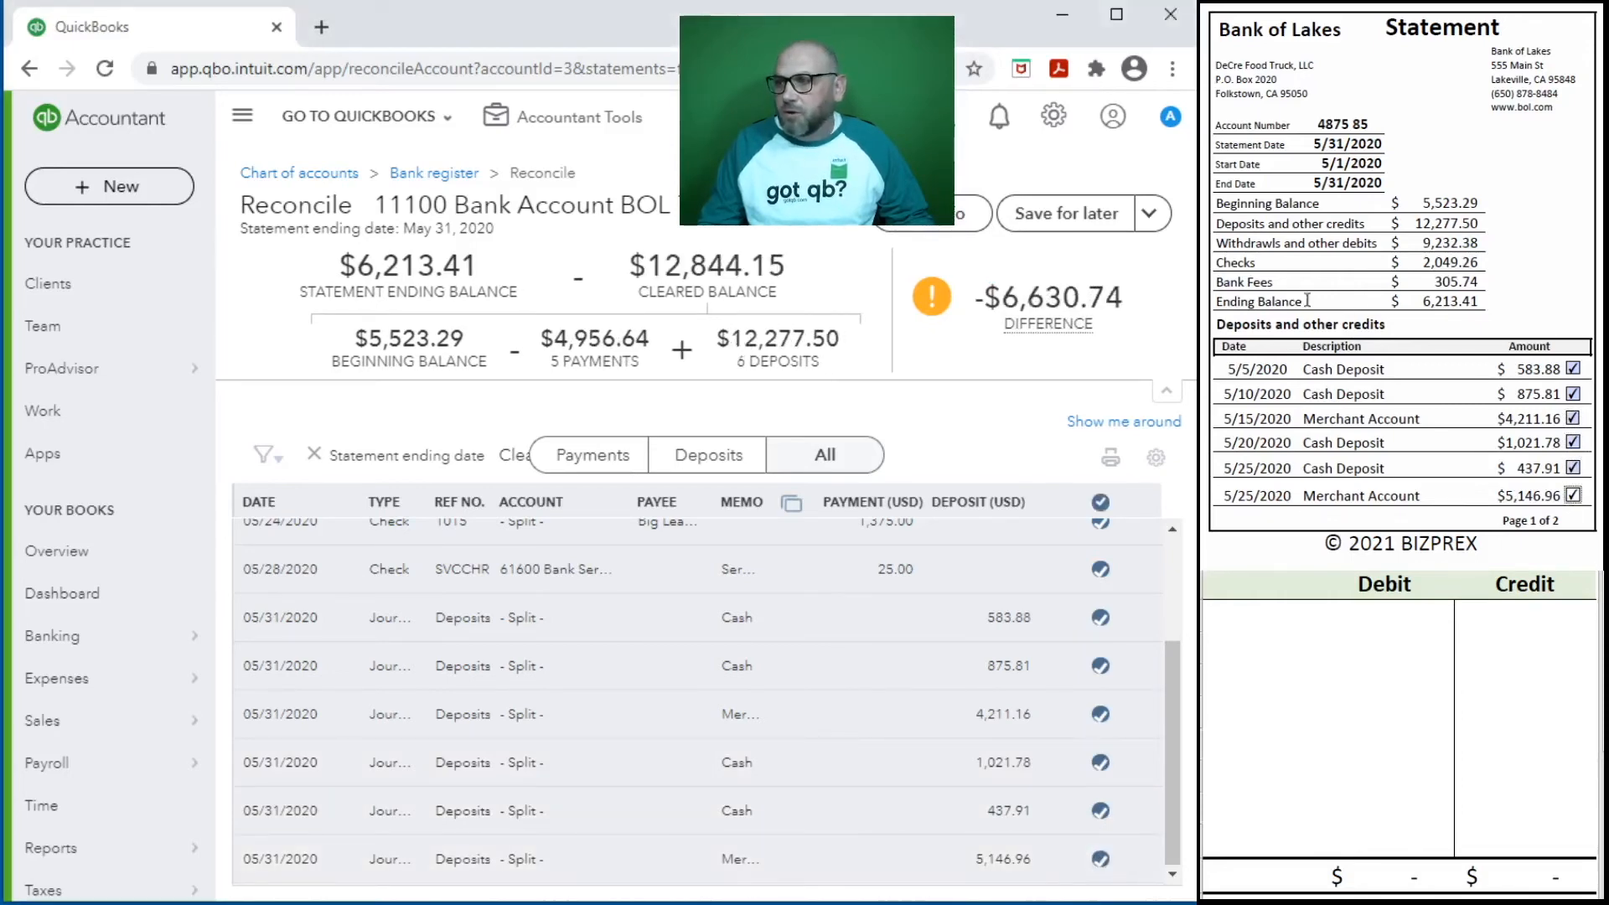
- Start a new journal entry dated 05/31/2020 and set its journal number to May Bank Draw/Exp
{"action": "scroll", "coordinate": [1307, 302], "scroll_direction": "down", "scroll_amount": 10}
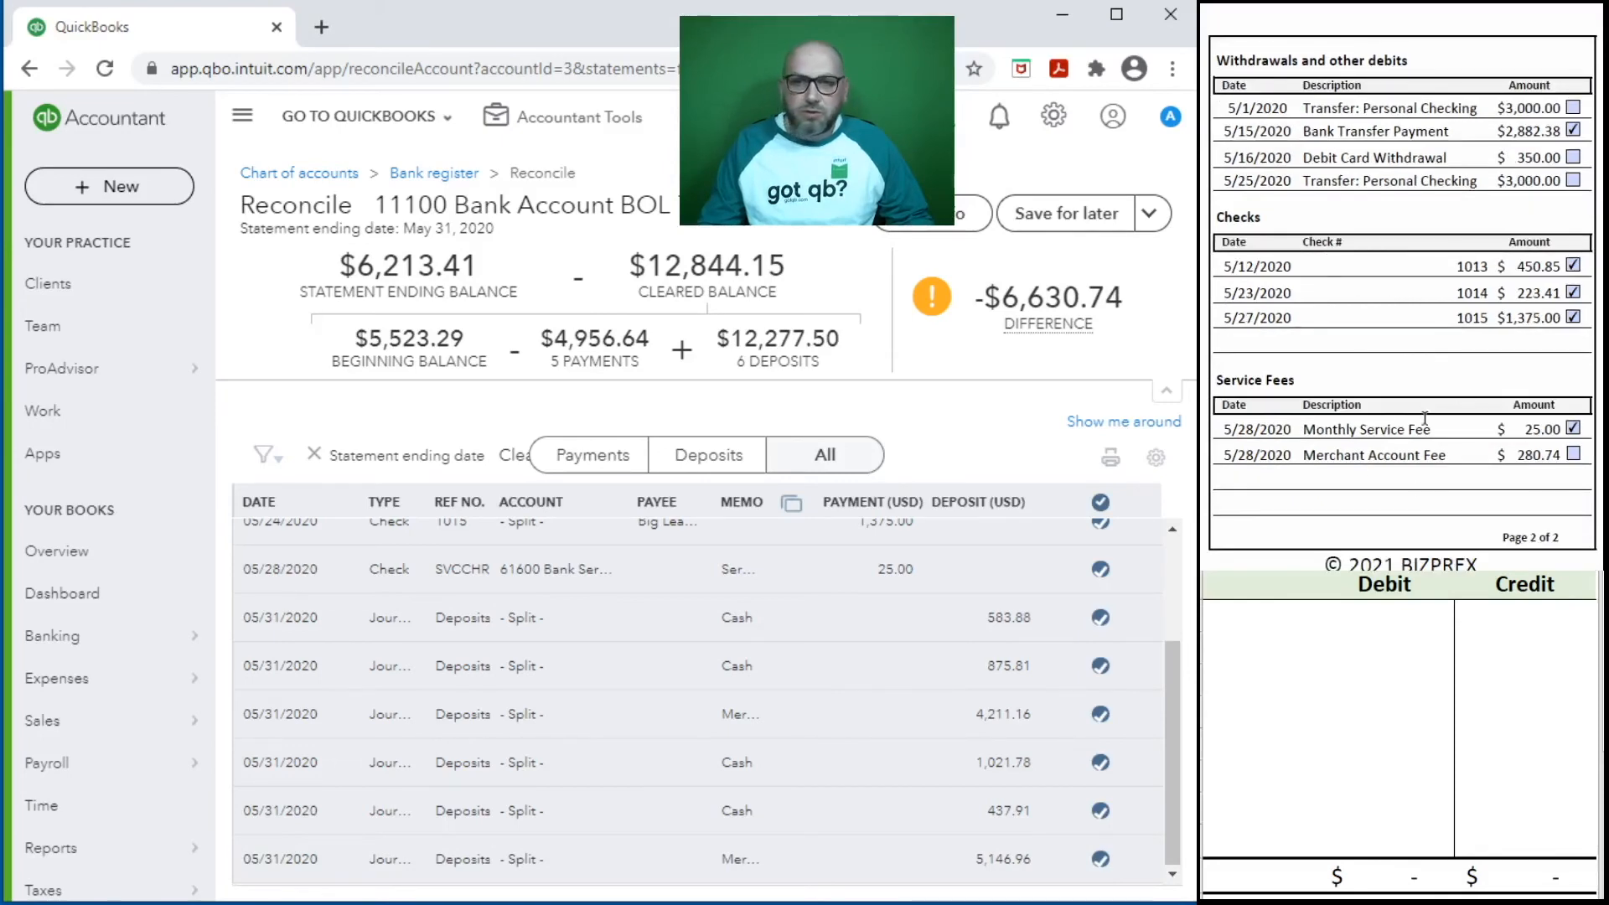
{"action": "left_click", "coordinate": [564, 121]}
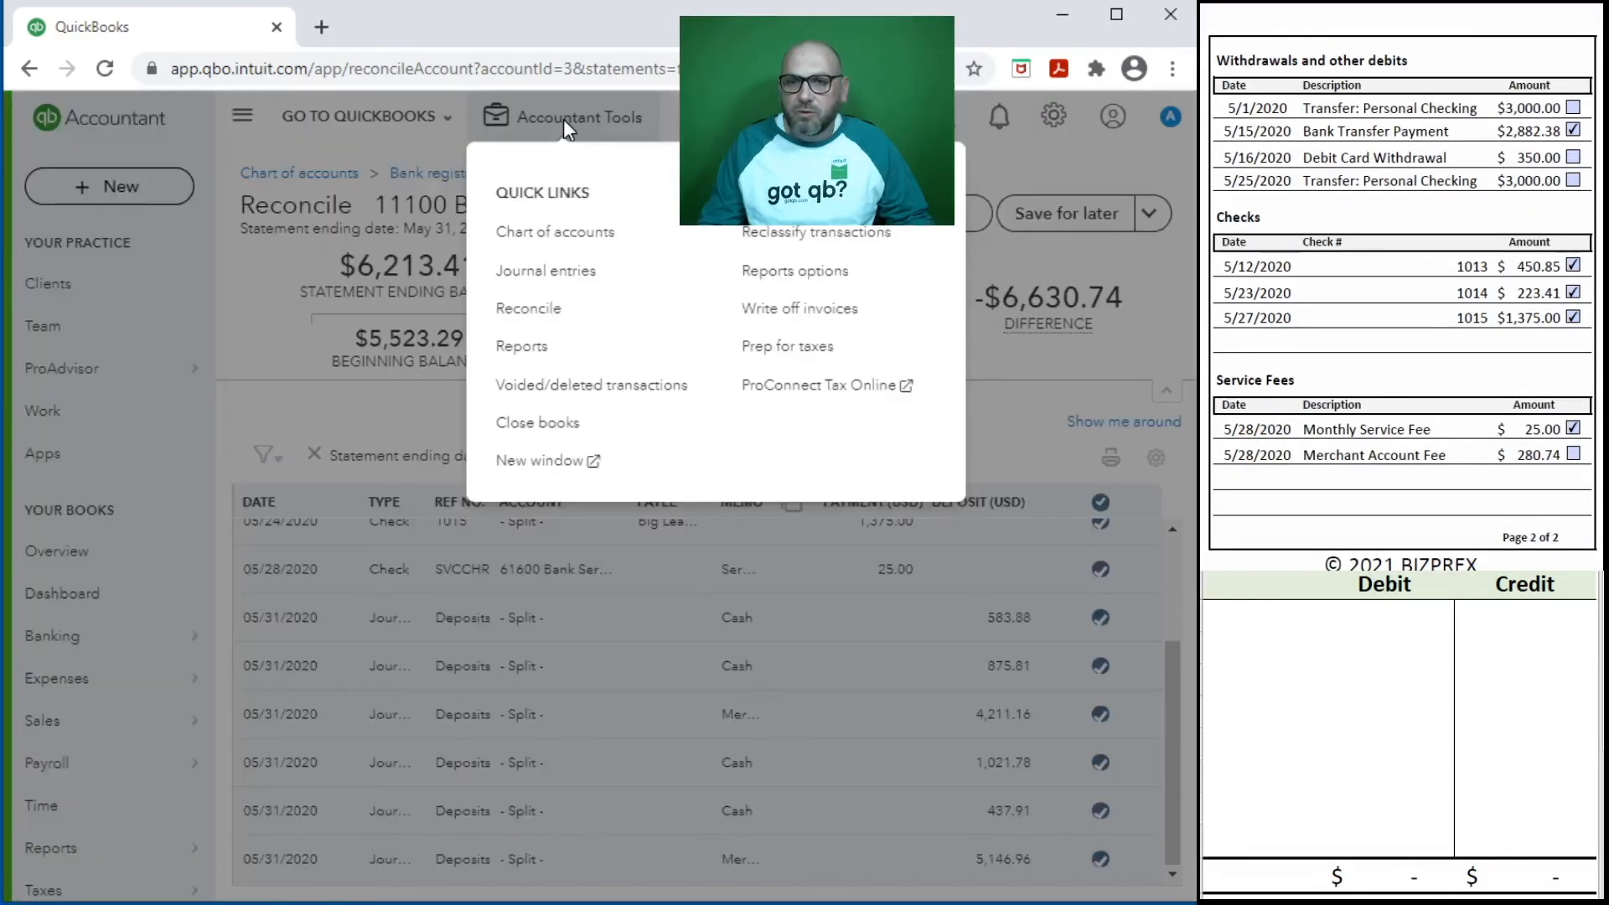
{"action": "left_click", "coordinate": [574, 276]}
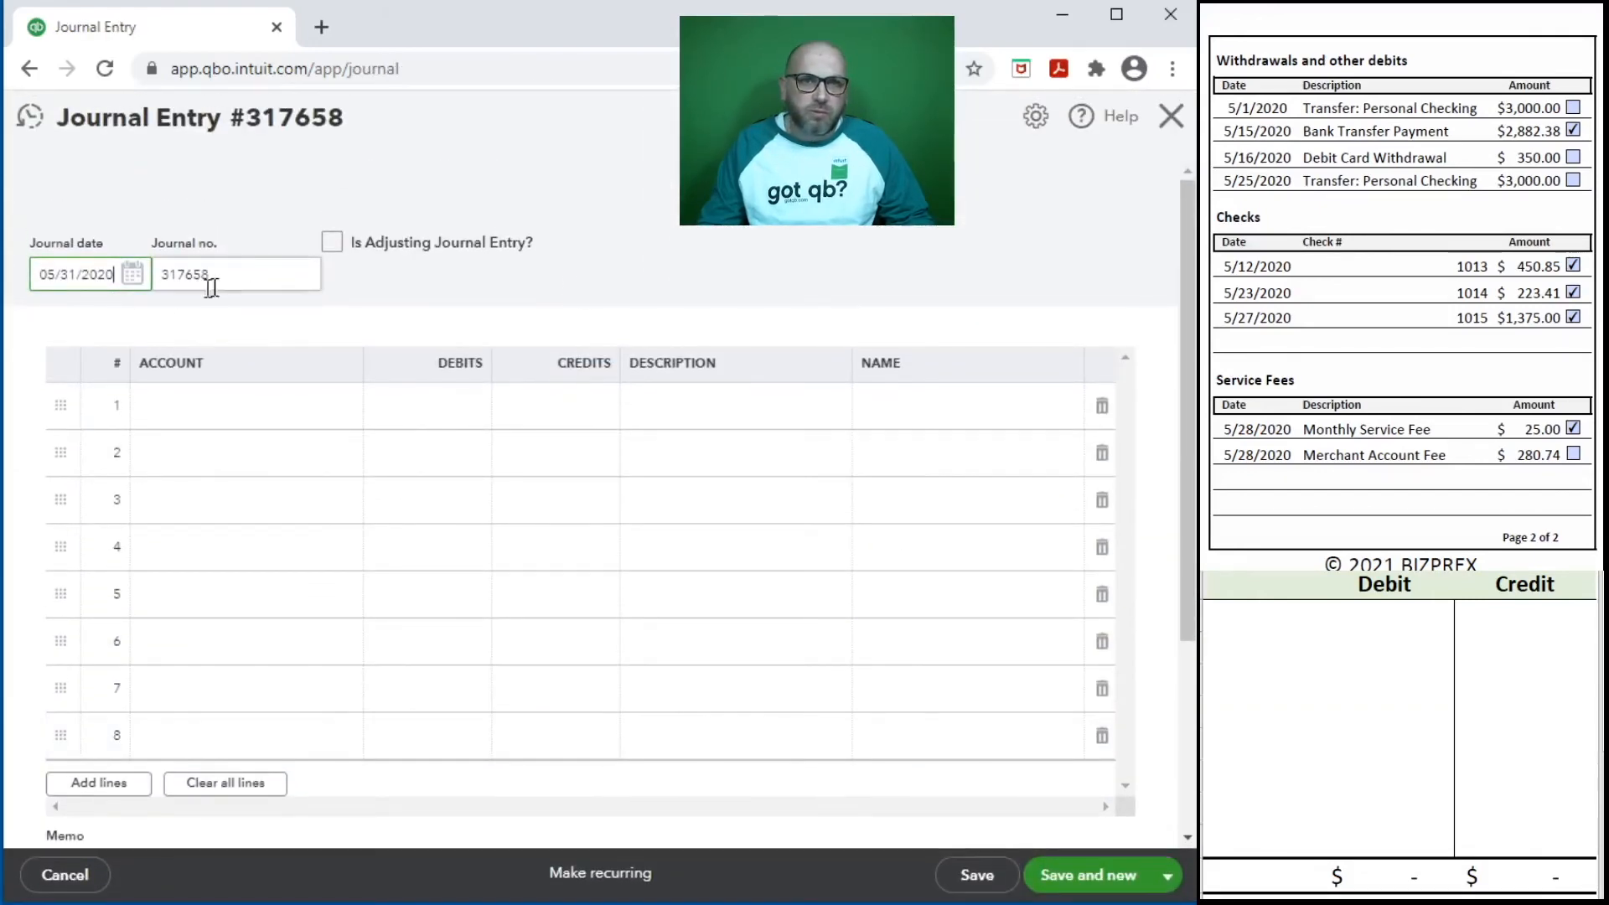
{"action": "left_click", "coordinate": [224, 270]}
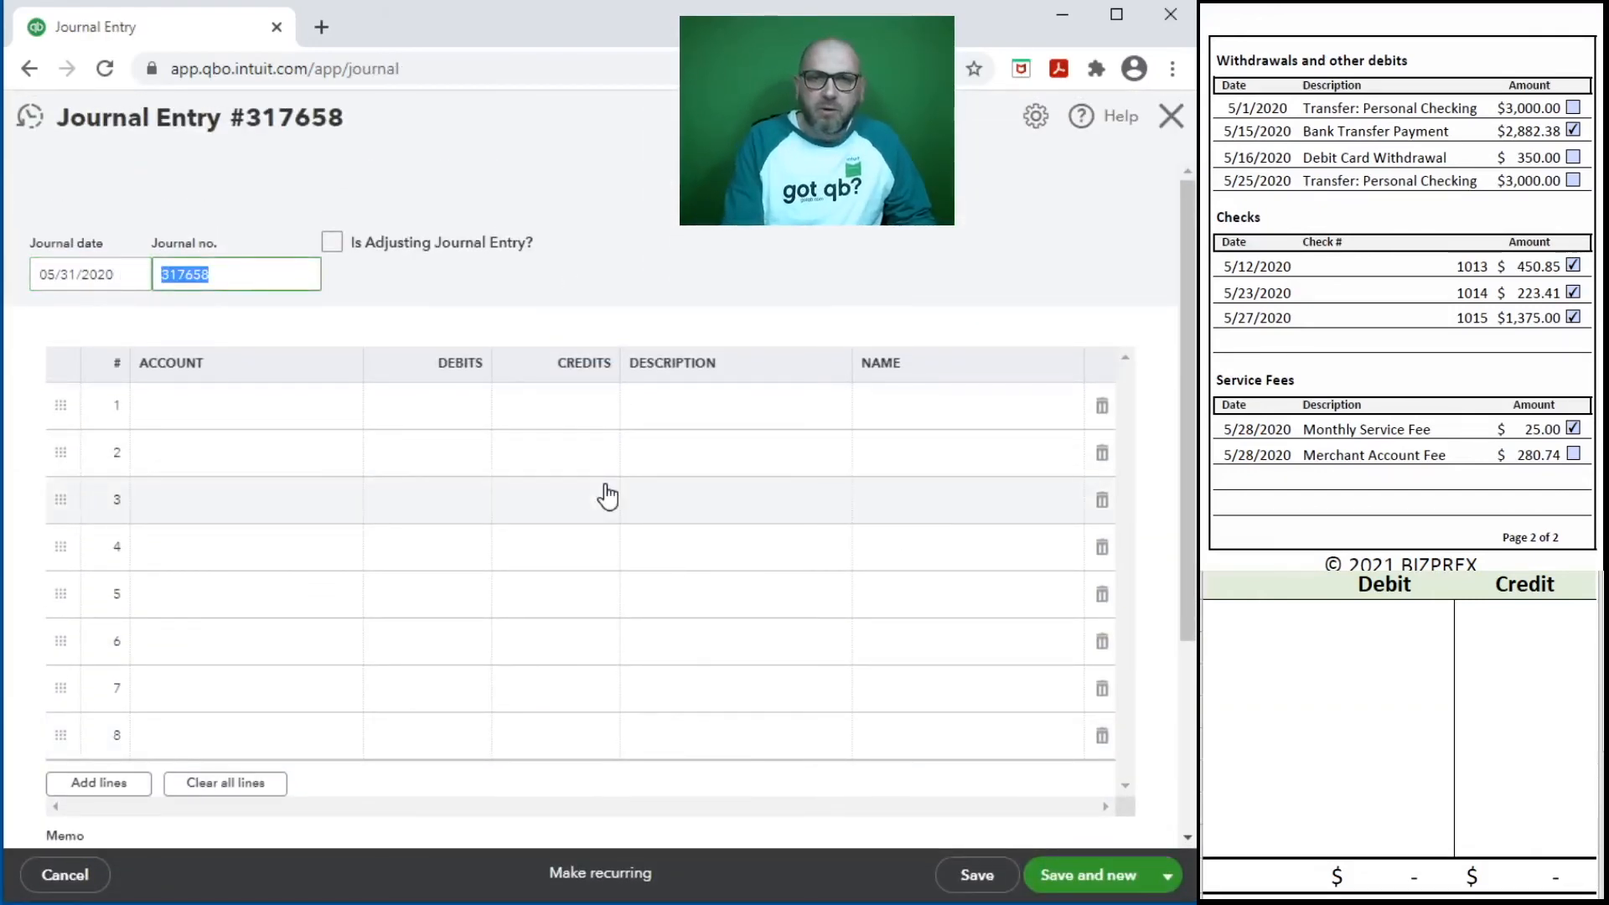
{"action": "type", "text": "May Bank Draw/Exp"}
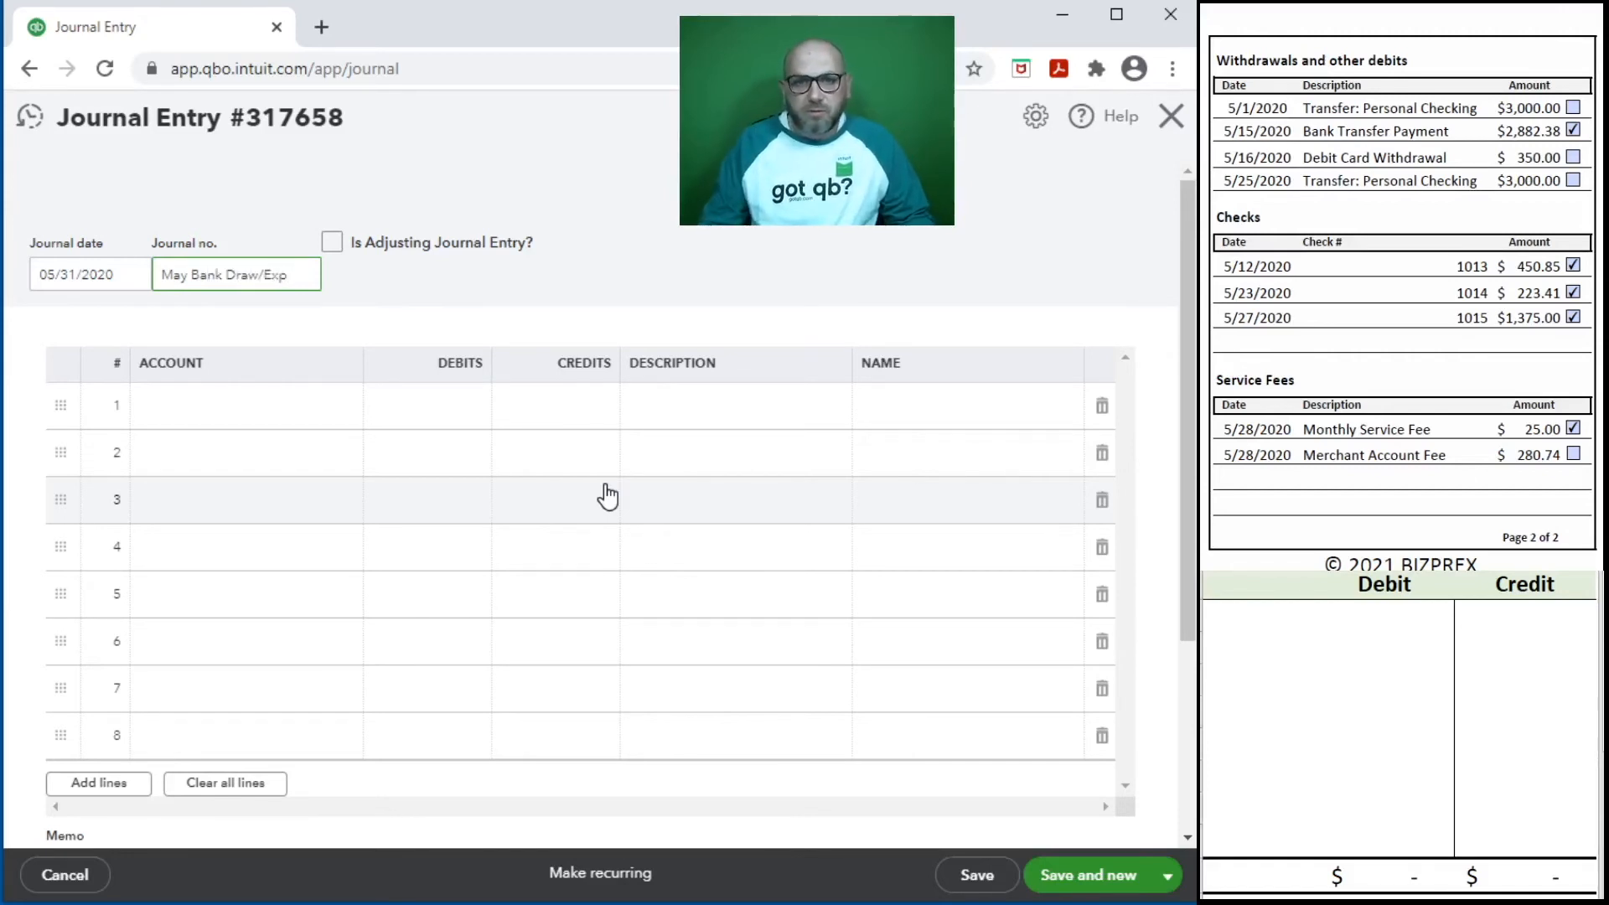
- Enter line 1 of the journal entry as a 280.74 debit to 61500 Merchant Account Fees
{"action": "left_click", "coordinate": [237, 404]}
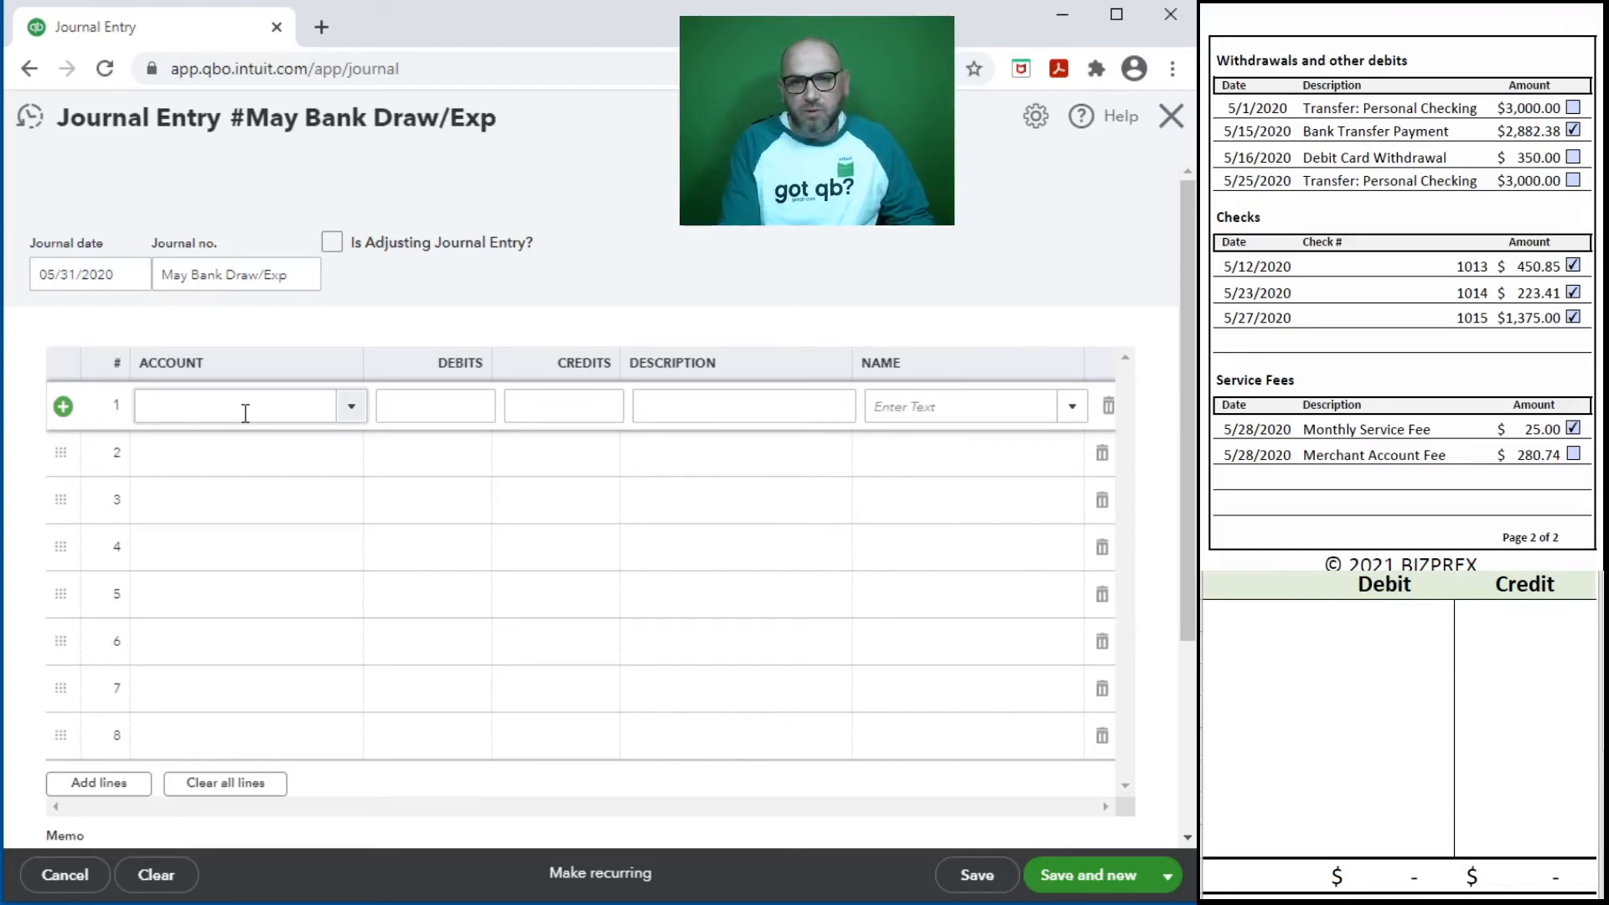
{"action": "left_click", "coordinate": [245, 414]}
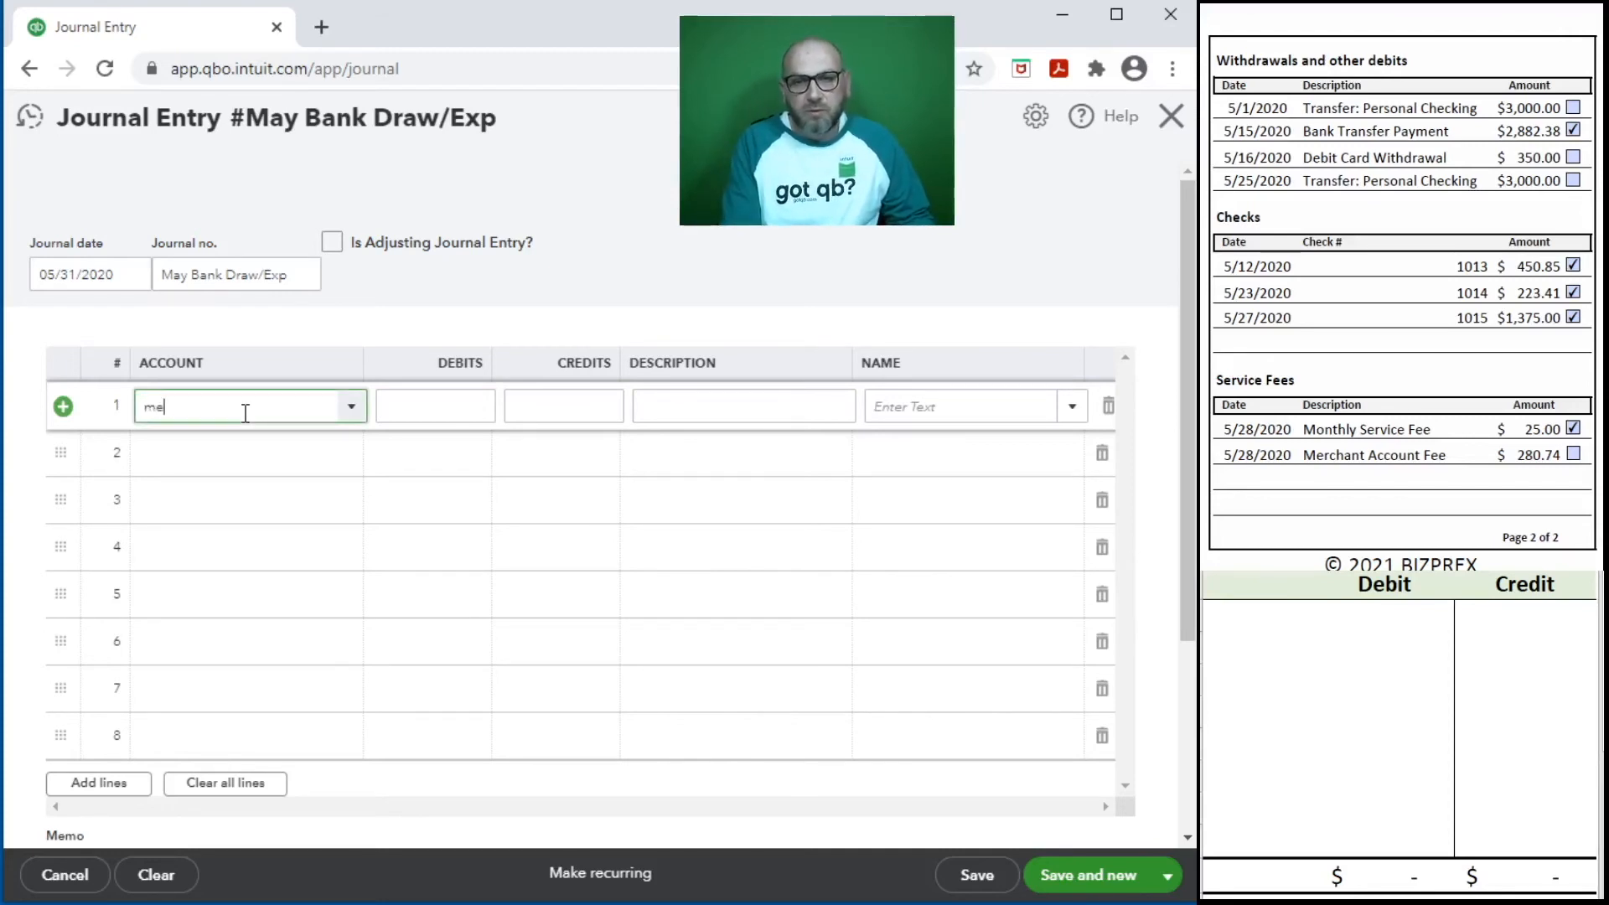
{"action": "left_click", "coordinate": [398, 479]}
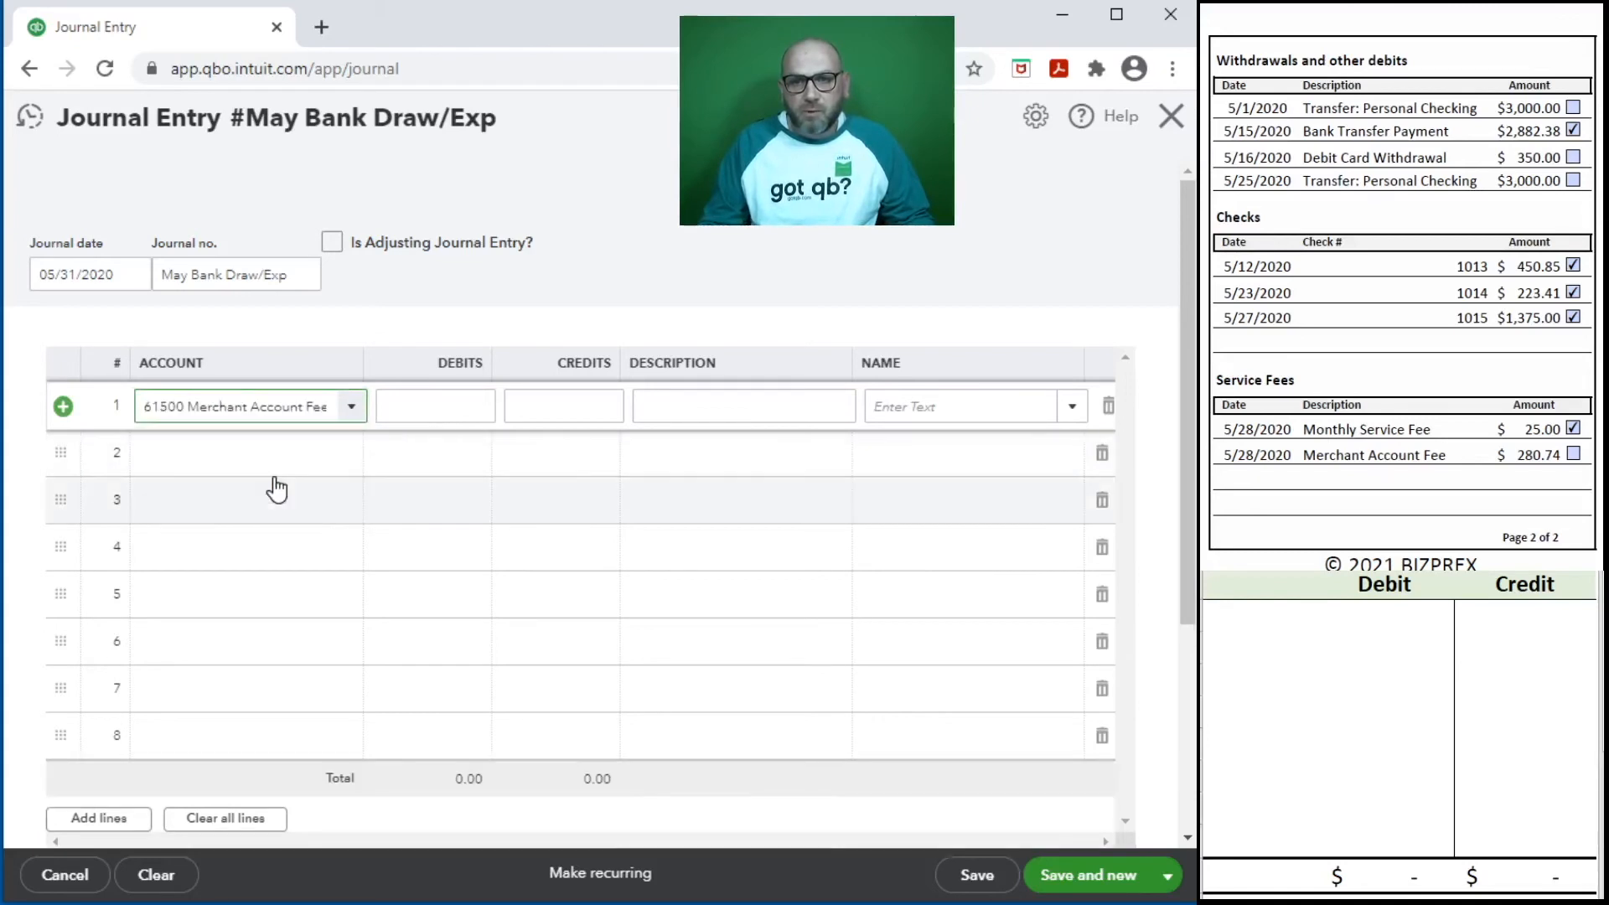
{"action": "left_click", "coordinate": [444, 407]}
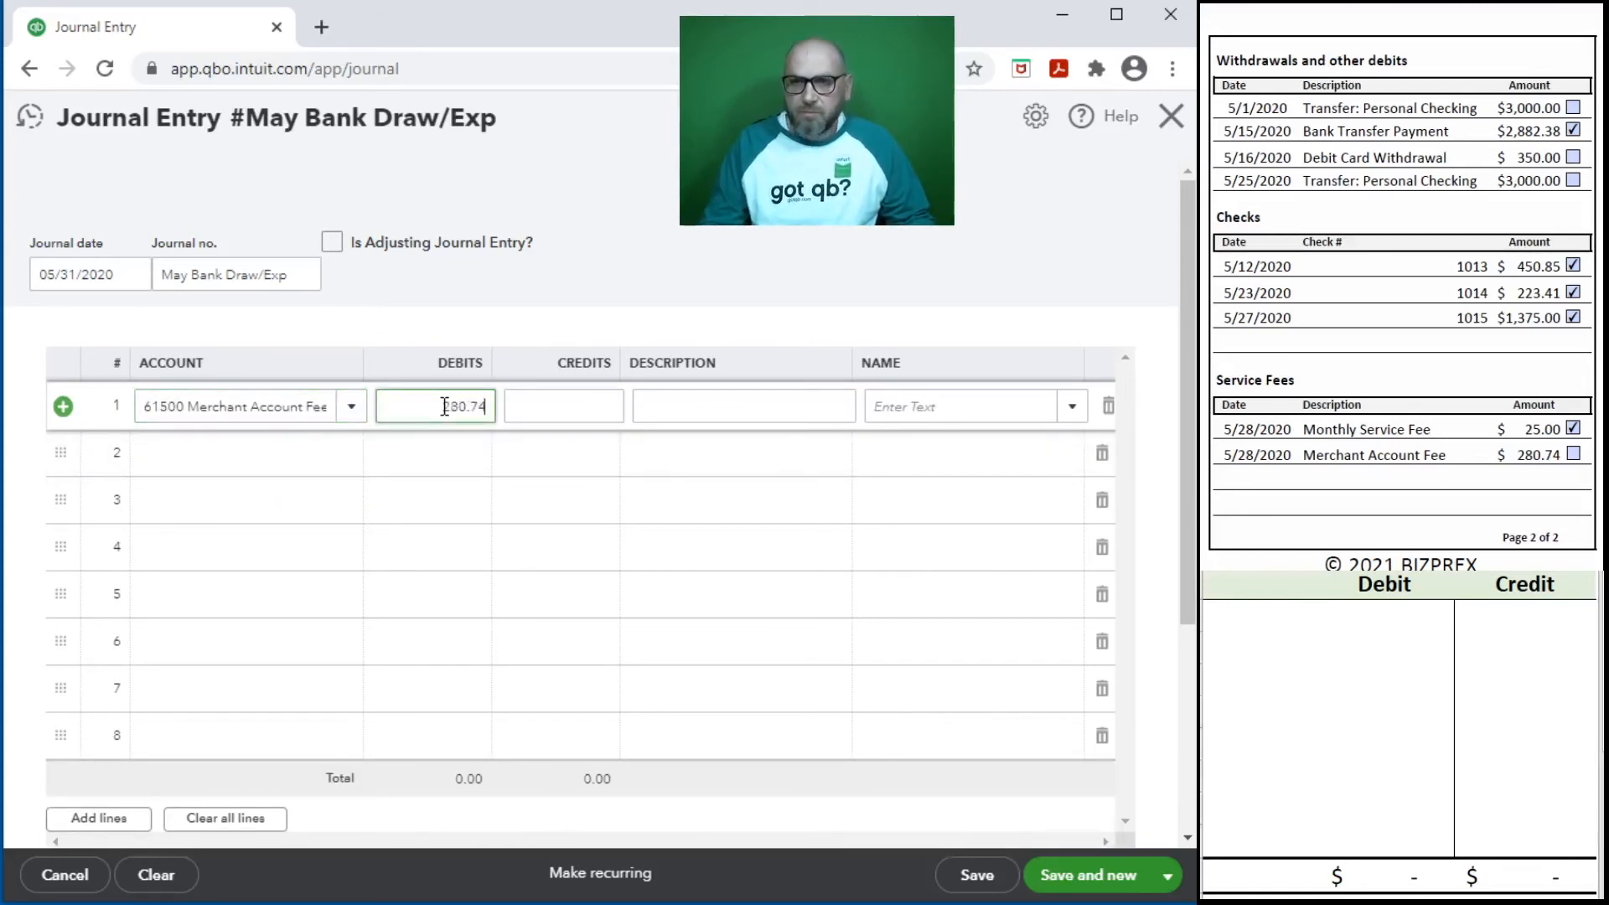
{"action": "key", "text": "Return"}
- Enter line 2 as a 6,350.00 debit to 30700 Members Draw described as Draw, and describe line 1 as Merchant Fees
{"action": "left_click", "coordinate": [169, 455]}
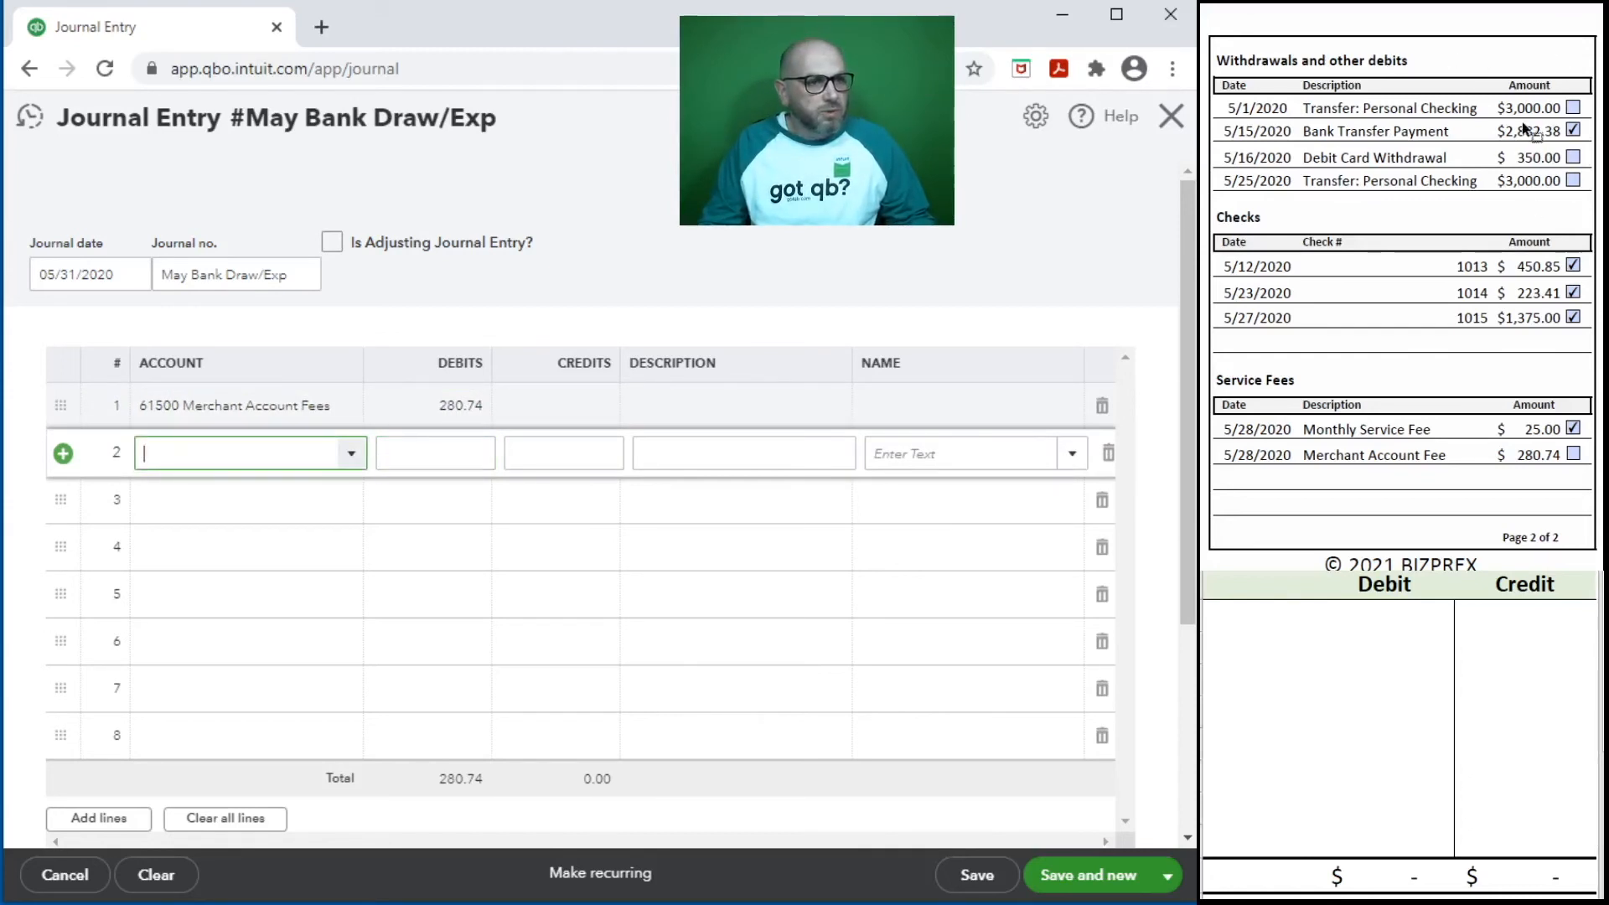
{"action": "scroll", "coordinate": [1389, 421], "scroll_direction": "down", "scroll_amount": 1}
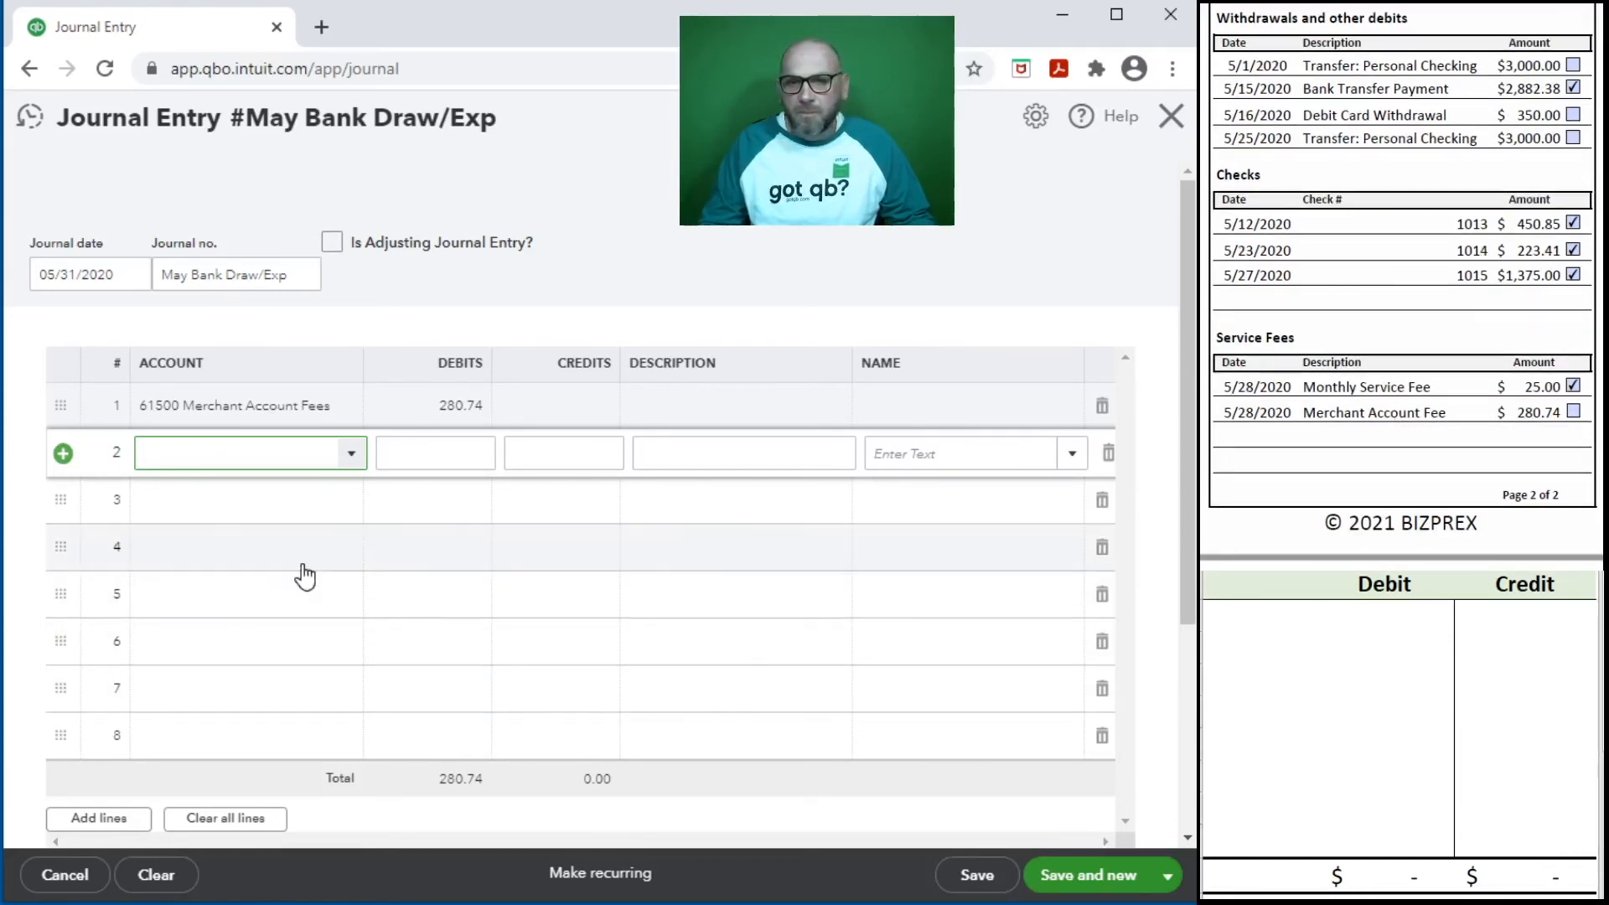
{"action": "type", "text": "Dr"}
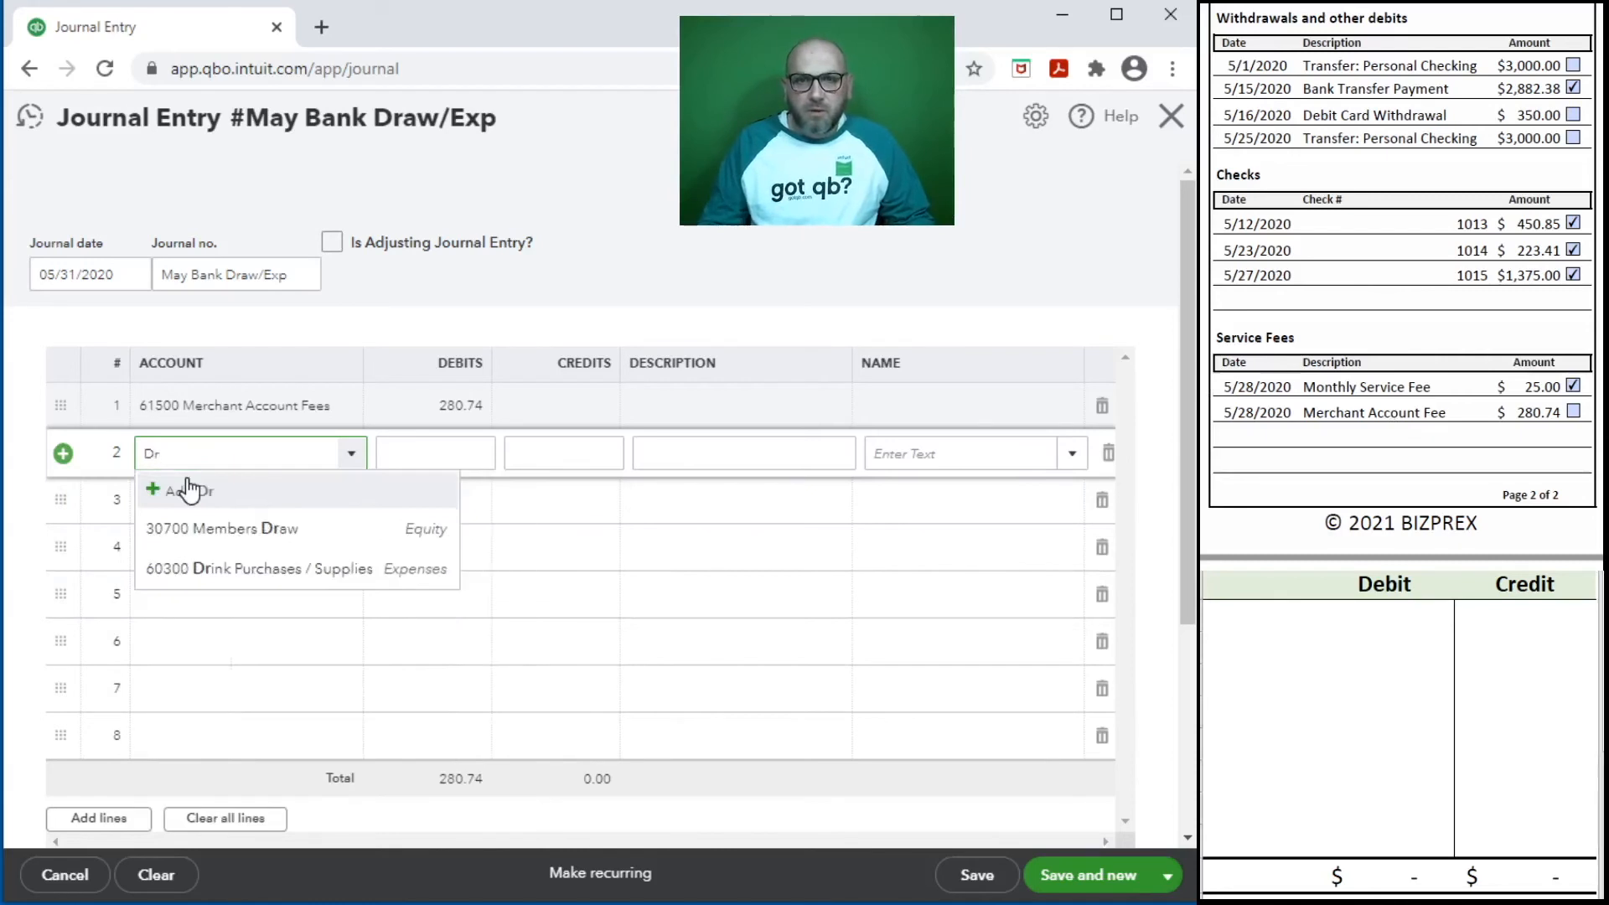
{"action": "left_click", "coordinate": [280, 544]}
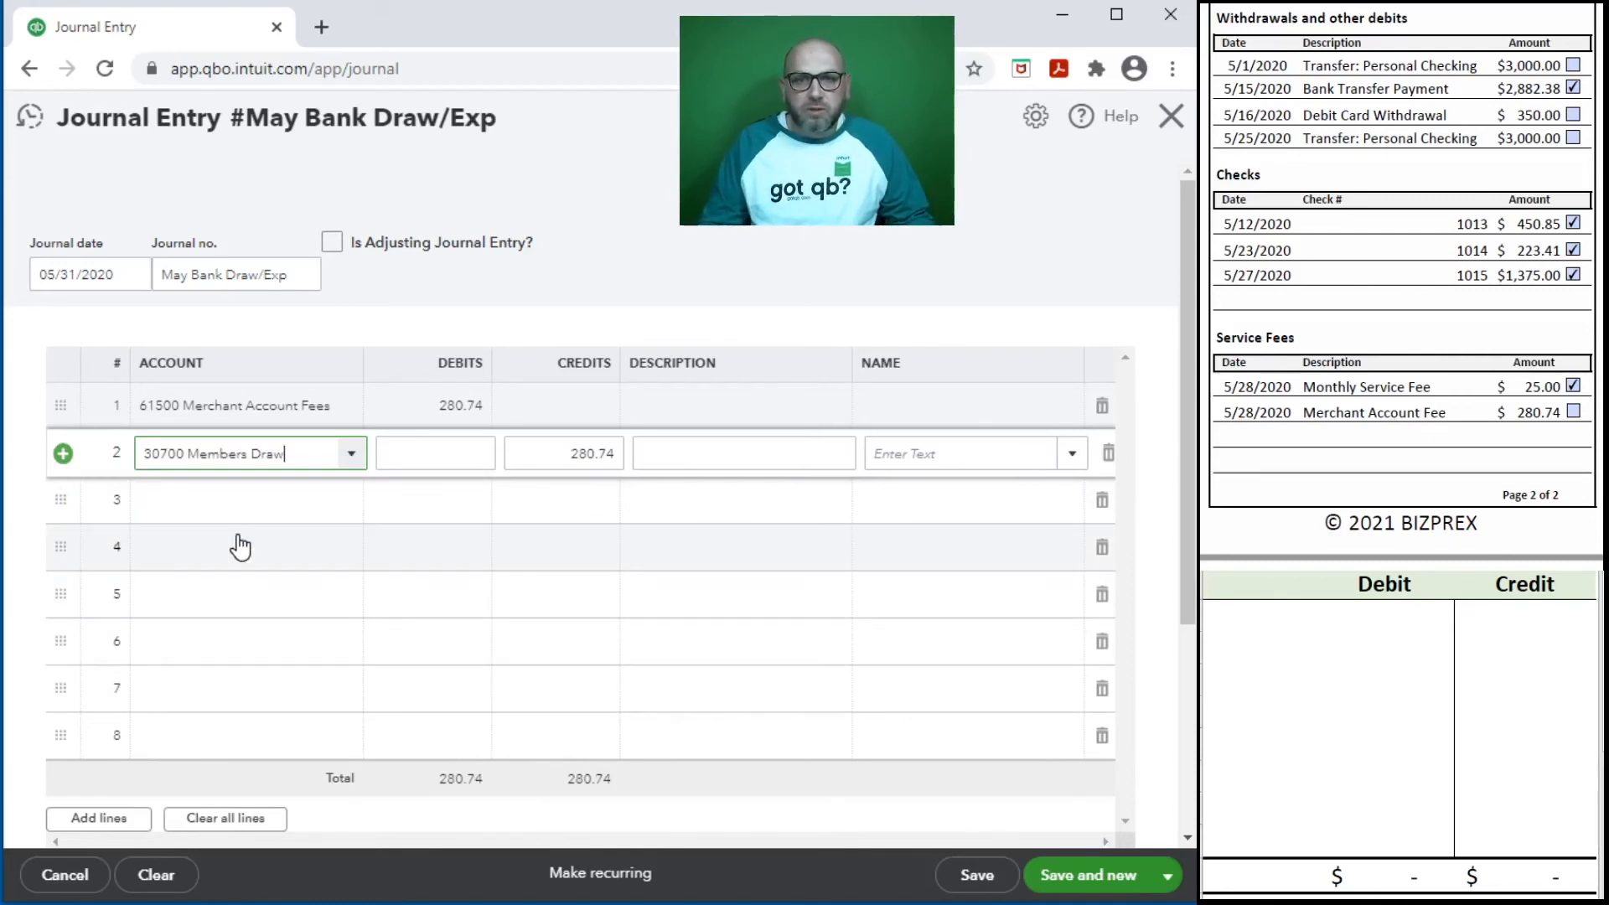
{"action": "left_click", "coordinate": [428, 458]}
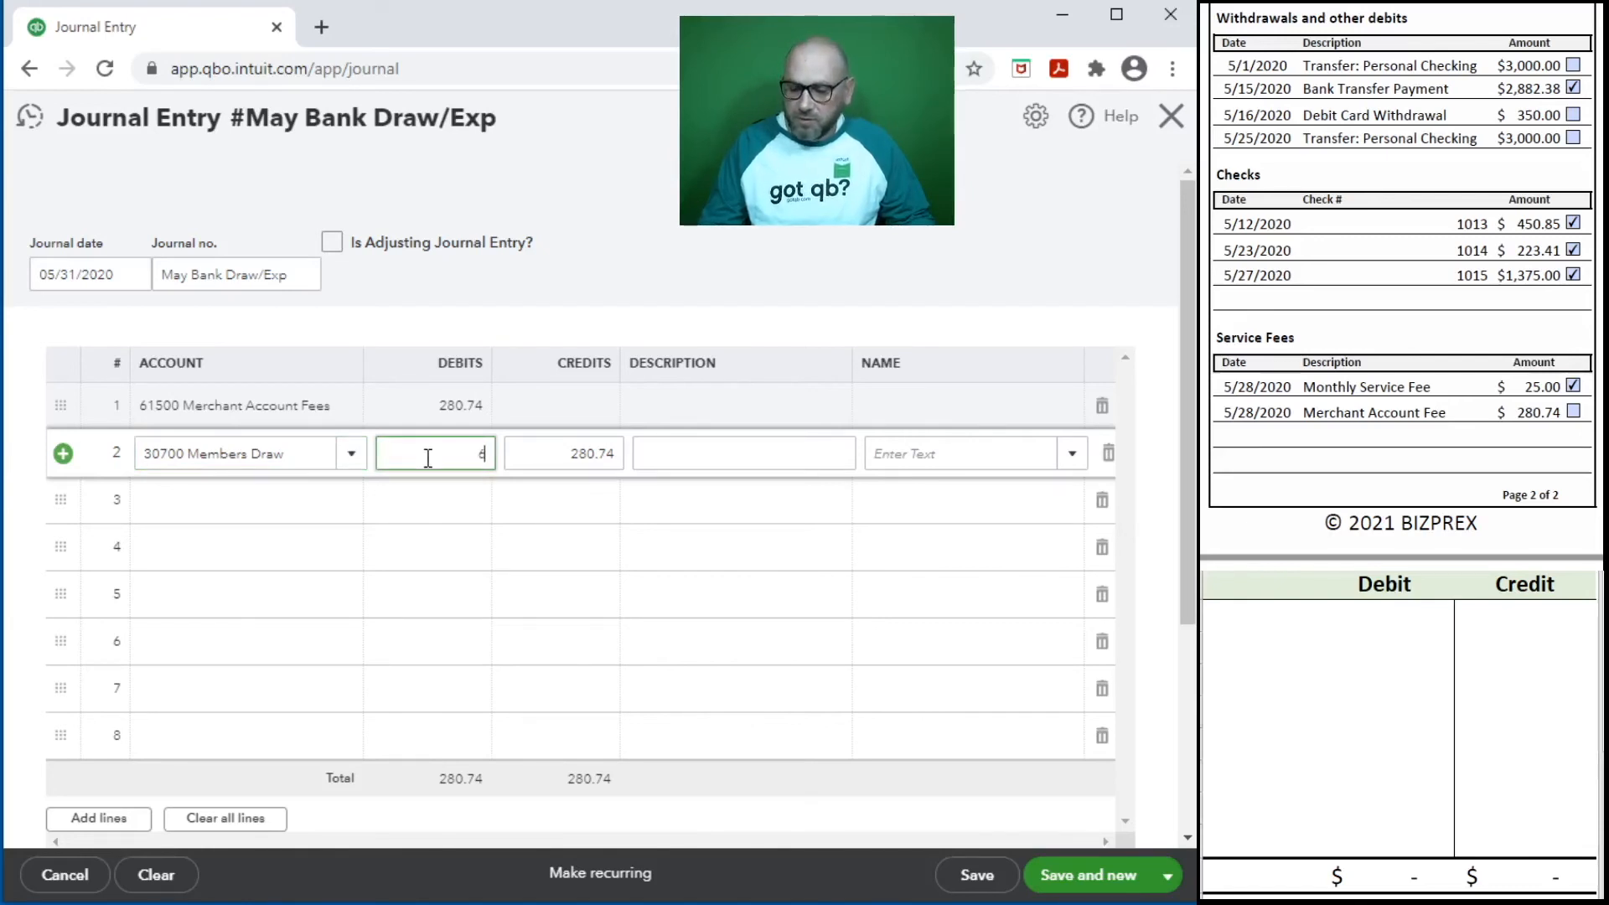
{"action": "key", "text": "Tab"}
{"action": "key", "text": "Tab"}
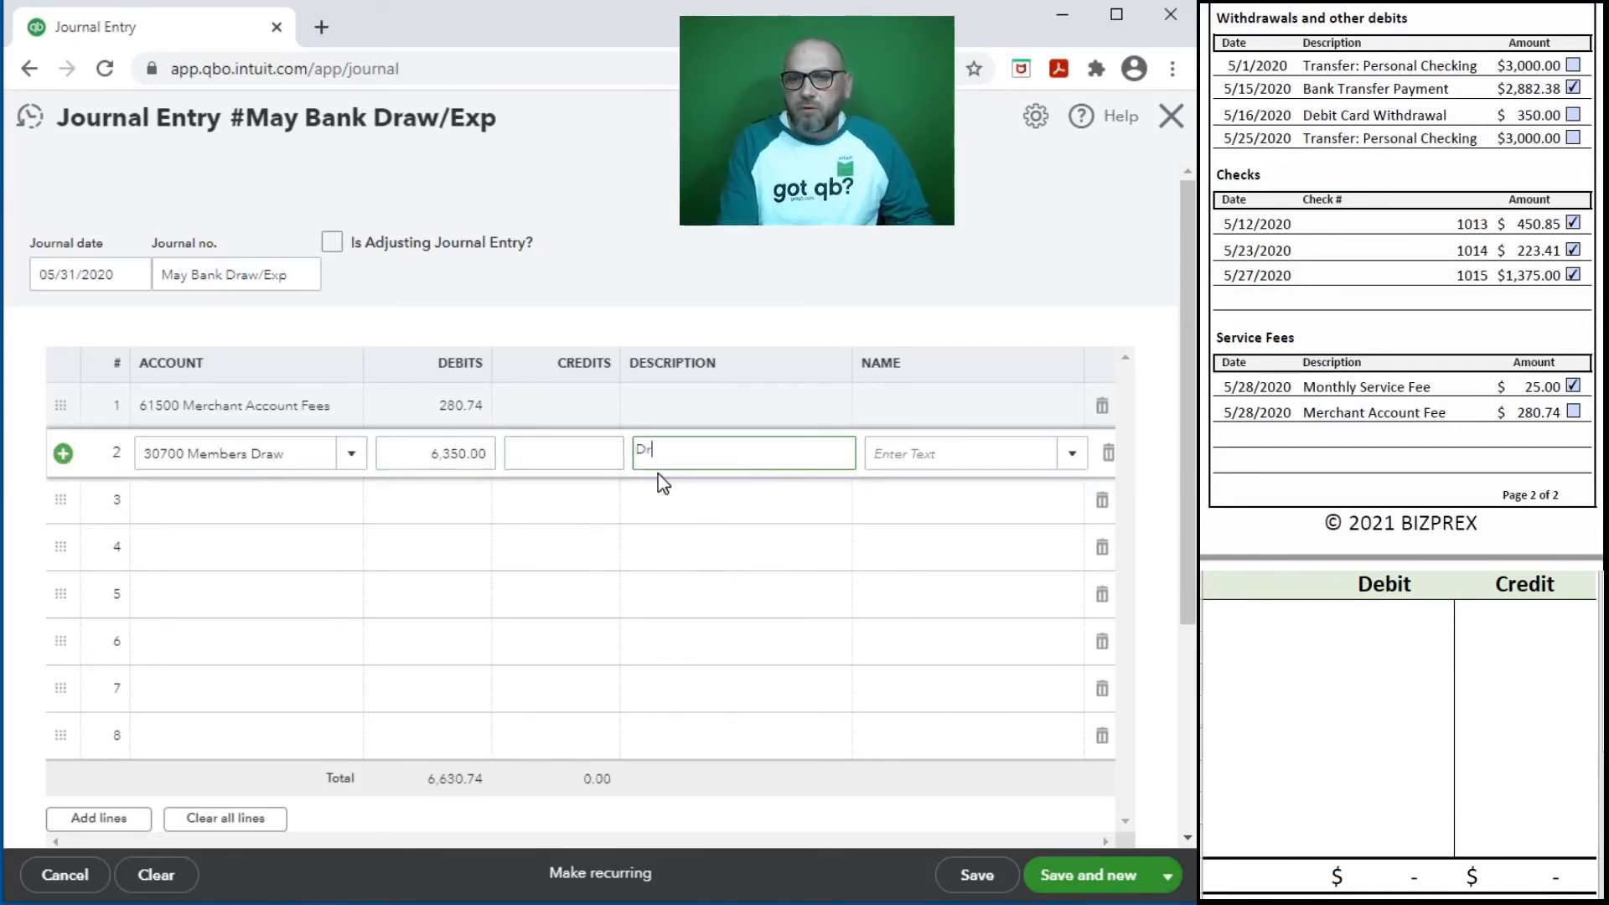
{"action": "left_click", "coordinate": [680, 406]}
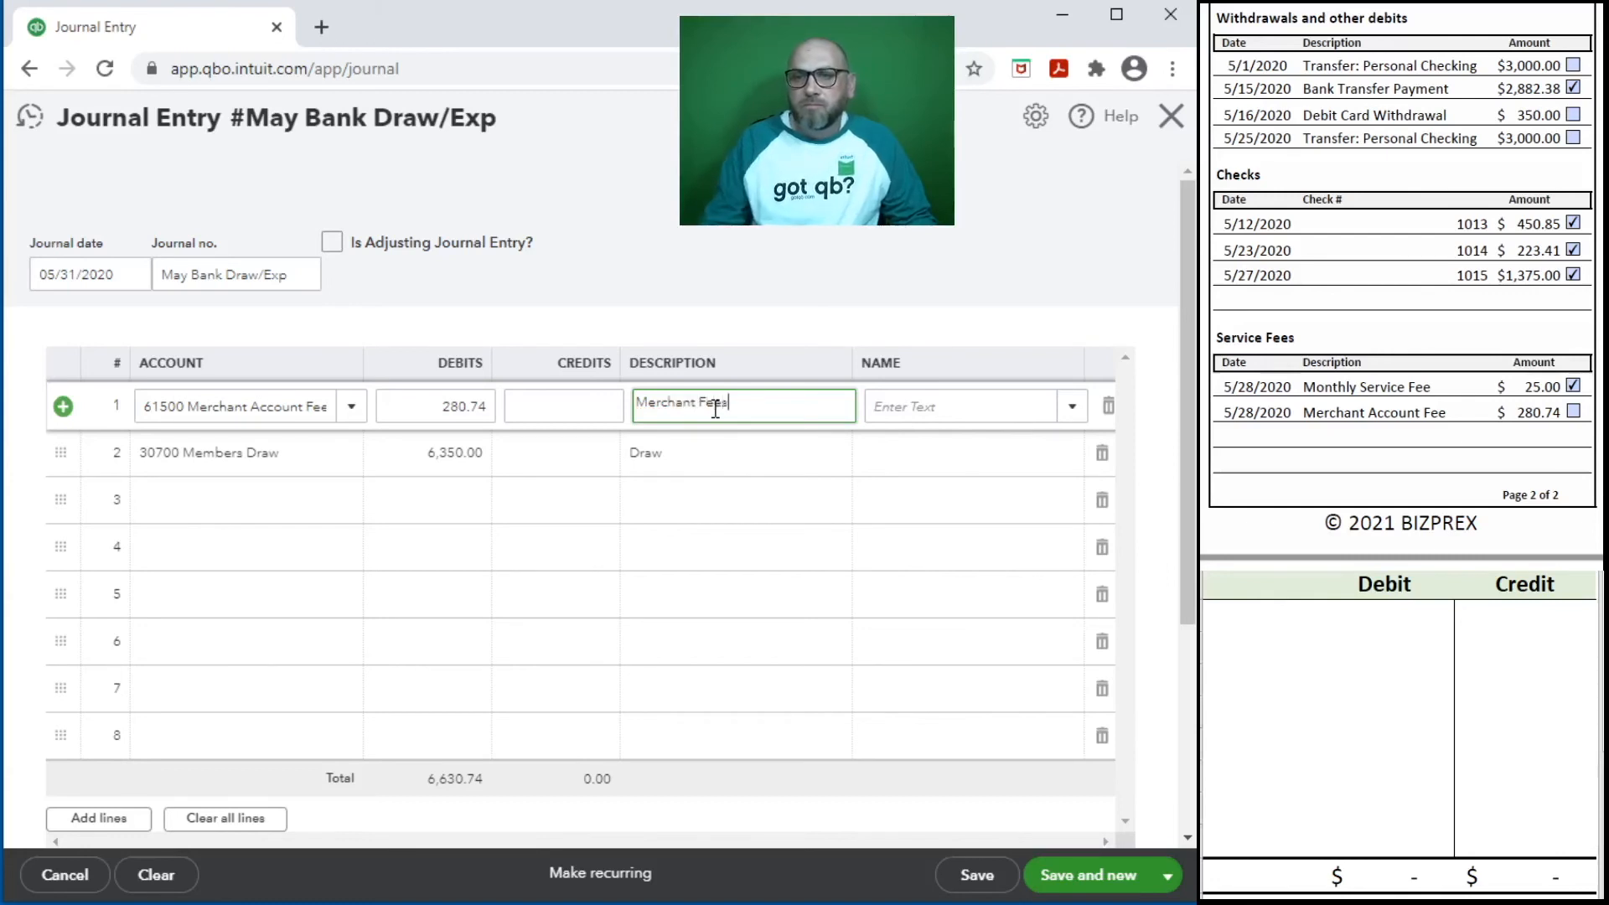
- Credit 6,630.74 to 11100 Bank Account BOL on line 3, then save the entry and return to the reconciliation
{"action": "key", "text": "Tab"}
{"action": "key", "text": "Tab"}
{"action": "key", "text": "Tab"}
{"action": "key", "text": "Tab"}
{"action": "key", "text": "Tab"}
{"action": "key", "text": "Tab"}
{"action": "key", "text": "Tab"}
{"action": "type", "text": "111"}
{"action": "left_click", "coordinate": [261, 571]}
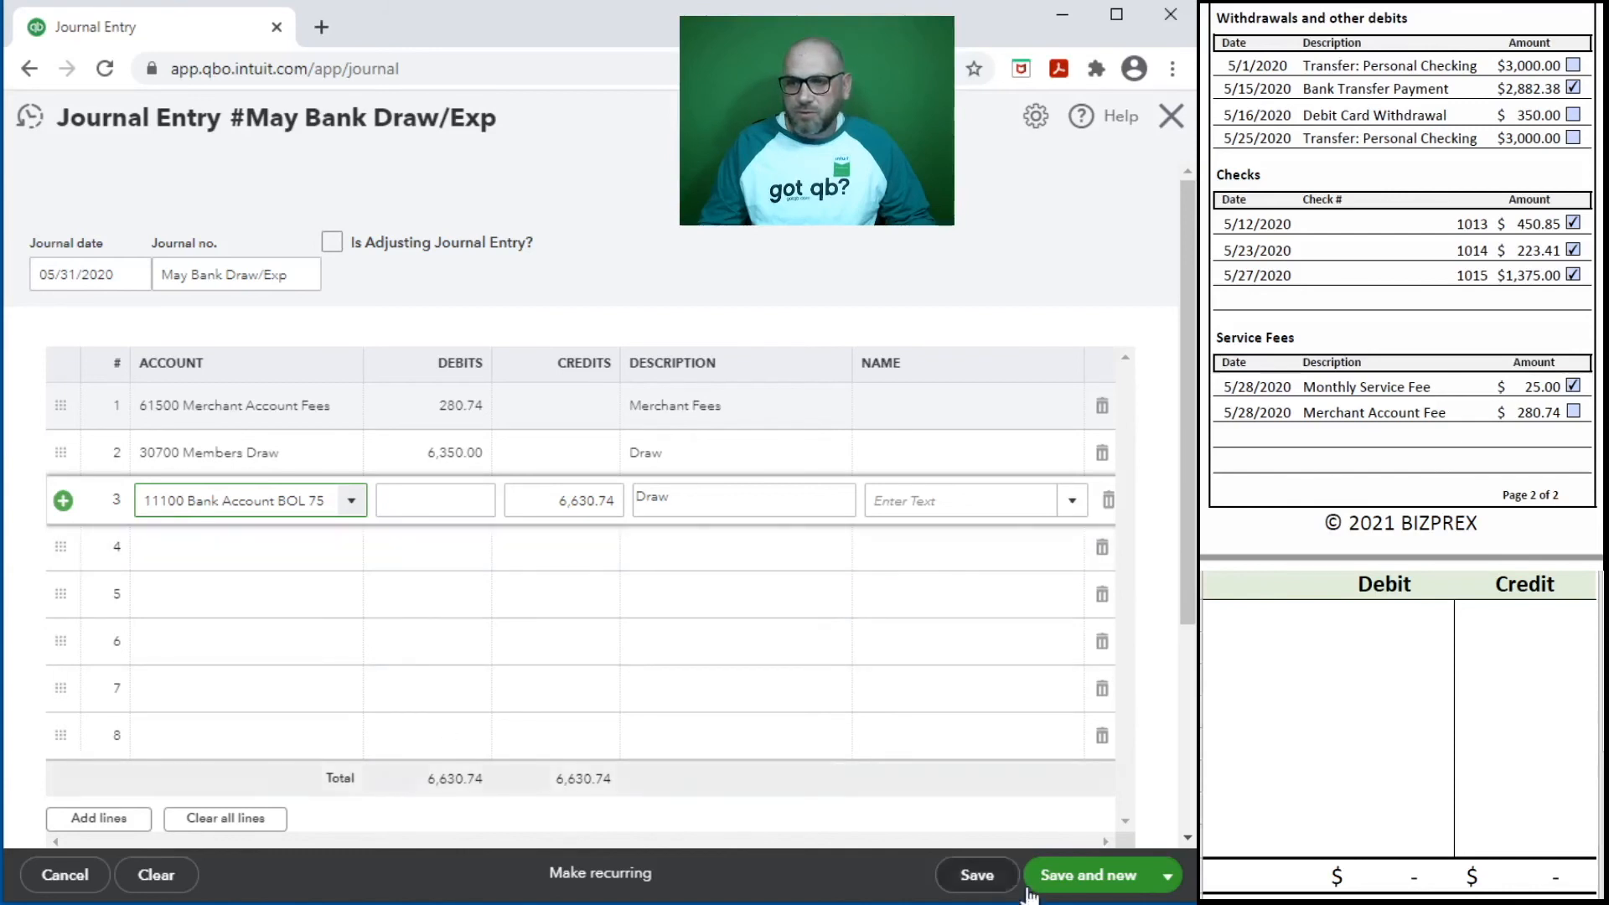
{"action": "left_click", "coordinate": [1062, 880]}
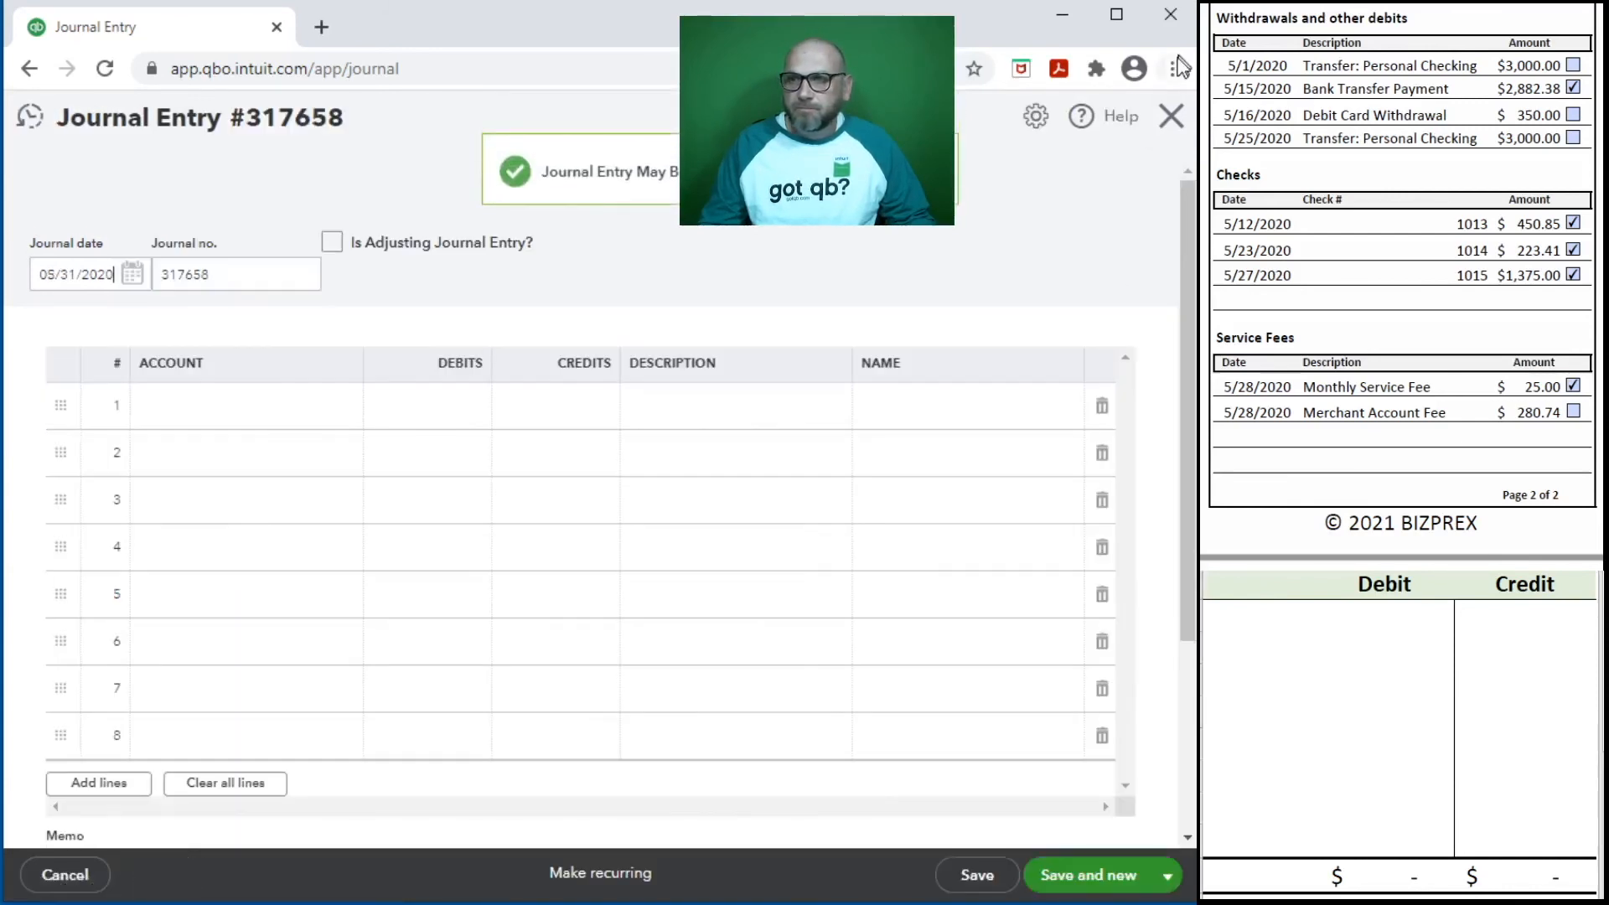
{"action": "left_click", "coordinate": [1168, 131]}
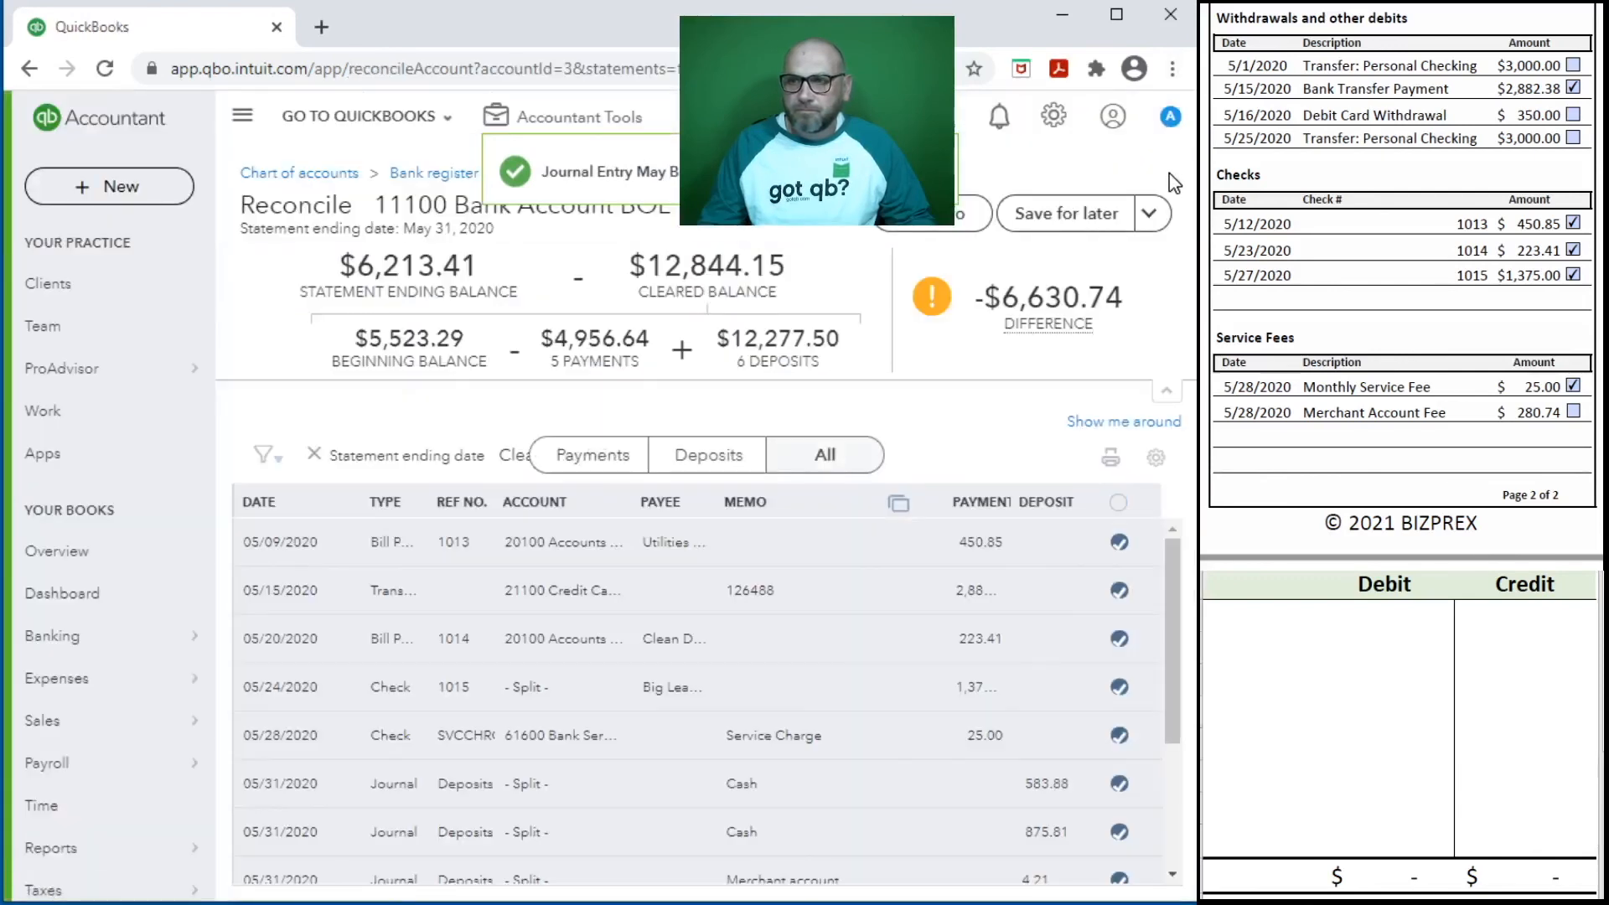
- Narrow the Memo column and widen the Deposit and Payment columns of the reconciliation list again
{"action": "scroll", "coordinate": [922, 771], "scroll_direction": "down", "scroll_amount": 5}
{"action": "scroll", "coordinate": [923, 729], "scroll_direction": "up", "scroll_amount": 5}
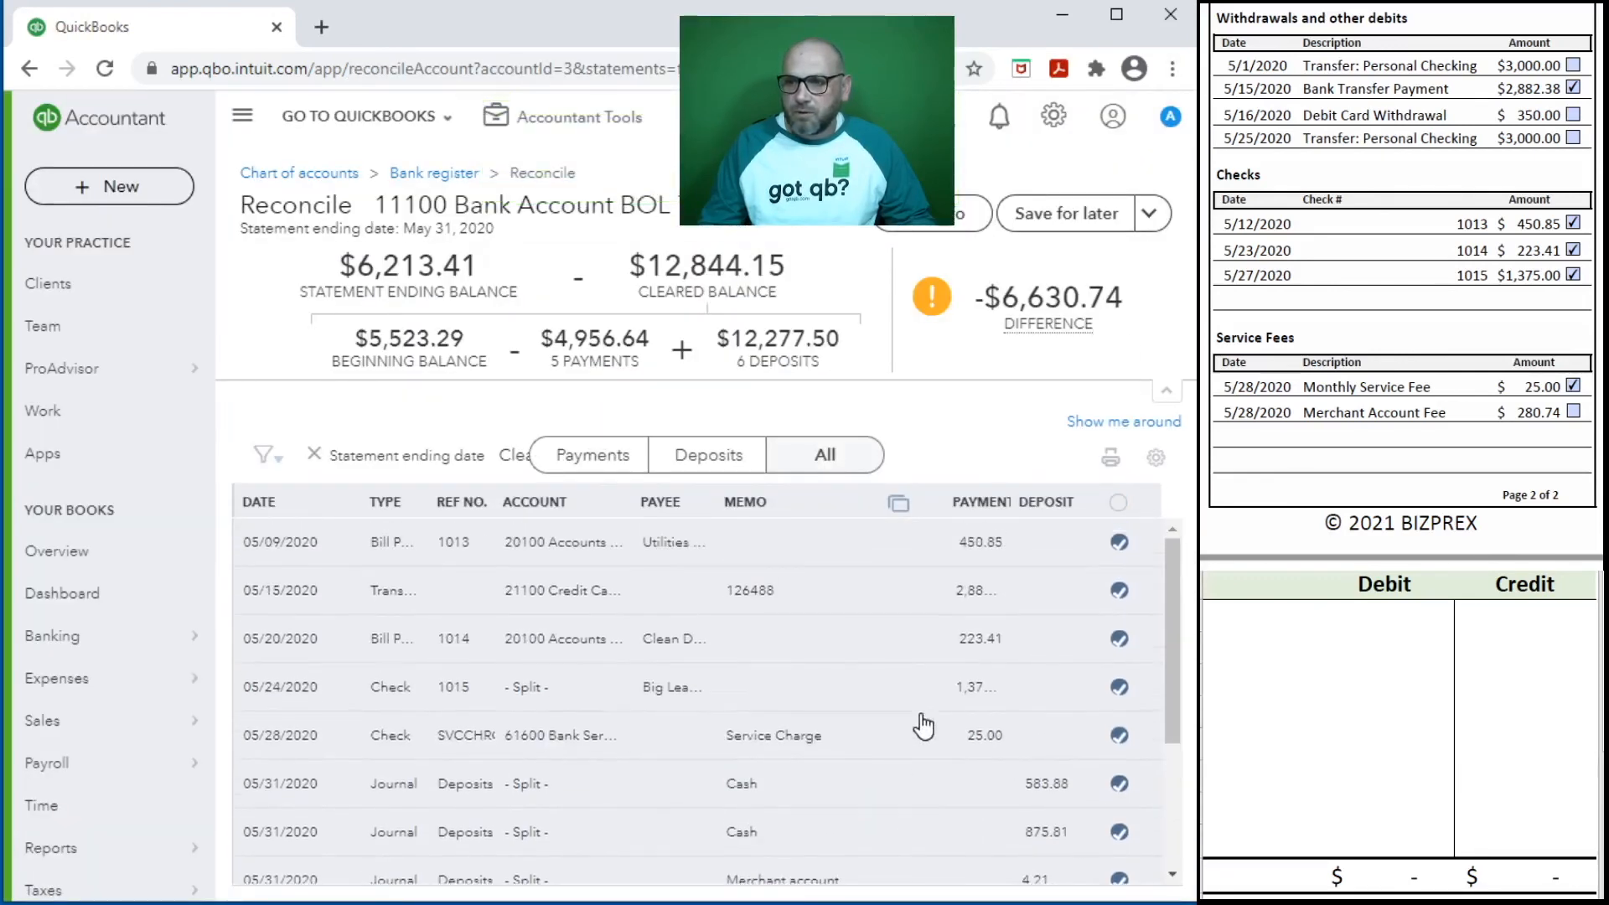
{"action": "left_click_drag", "start_coordinate": [942, 500], "coordinate": [851, 493]}
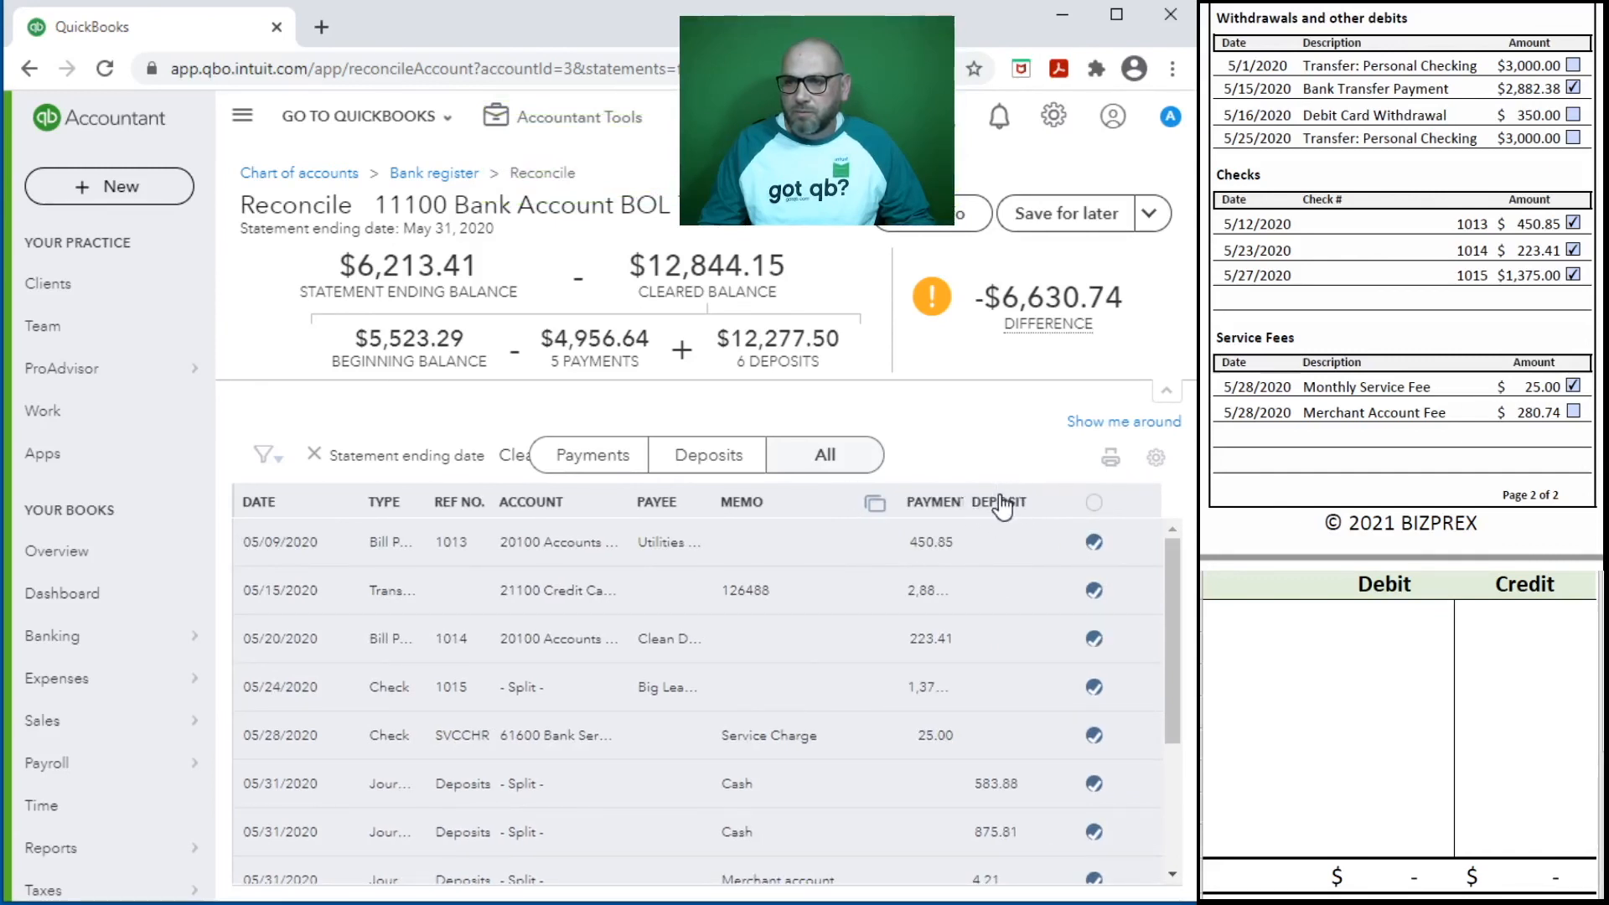
{"action": "left_click_drag", "start_coordinate": [1005, 500], "coordinate": [1061, 506]}
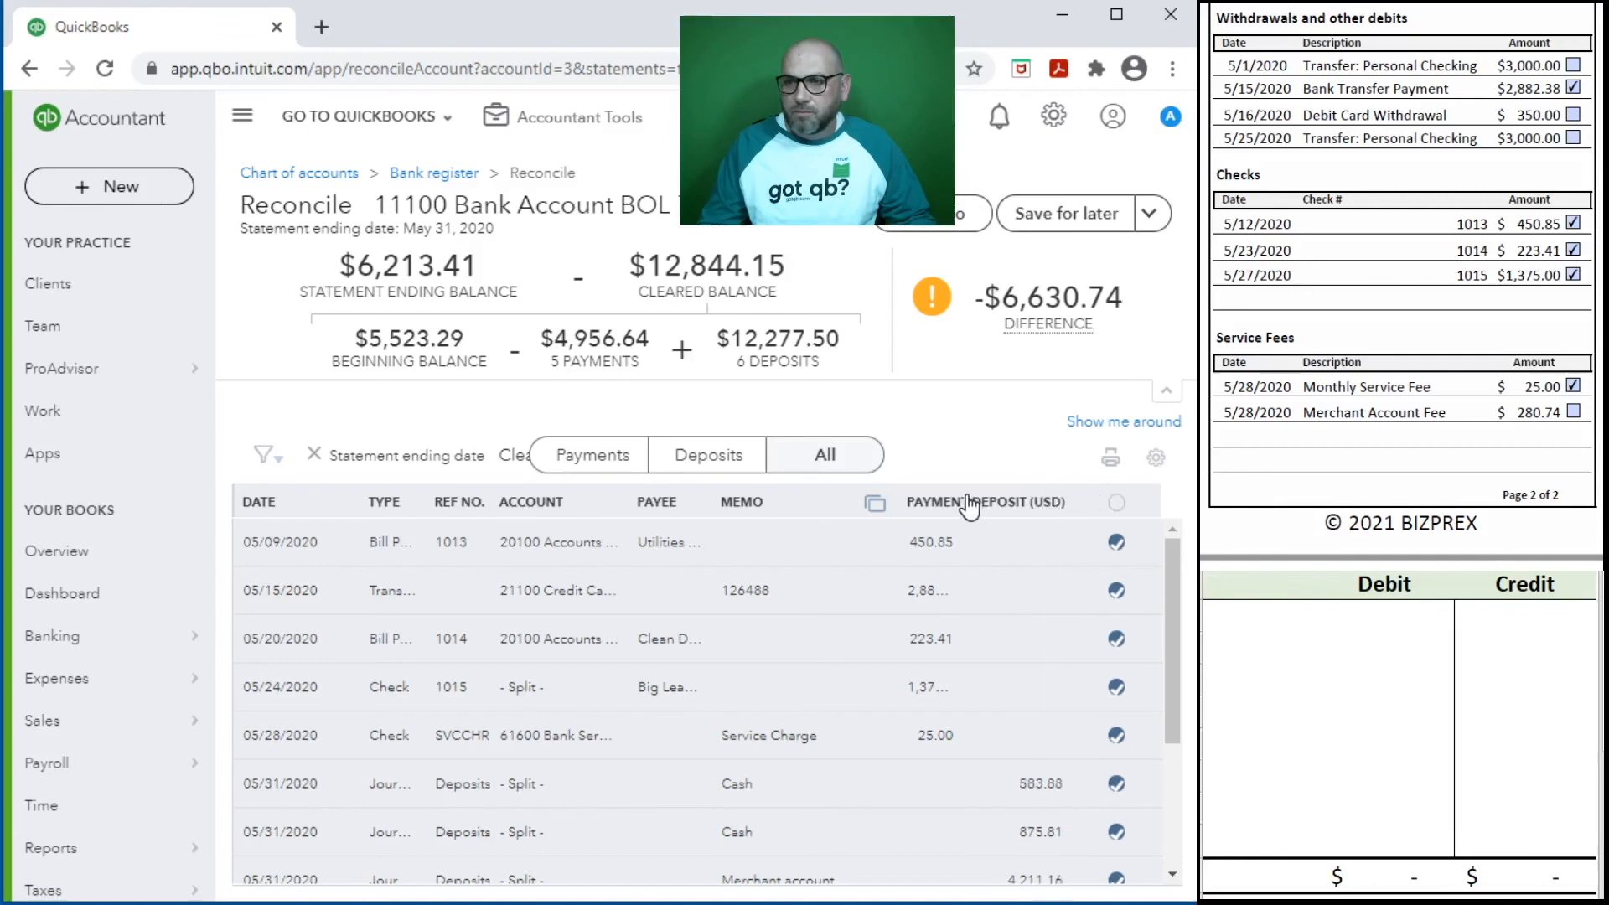
{"action": "left_click_drag", "start_coordinate": [954, 503], "coordinate": [1019, 503]}
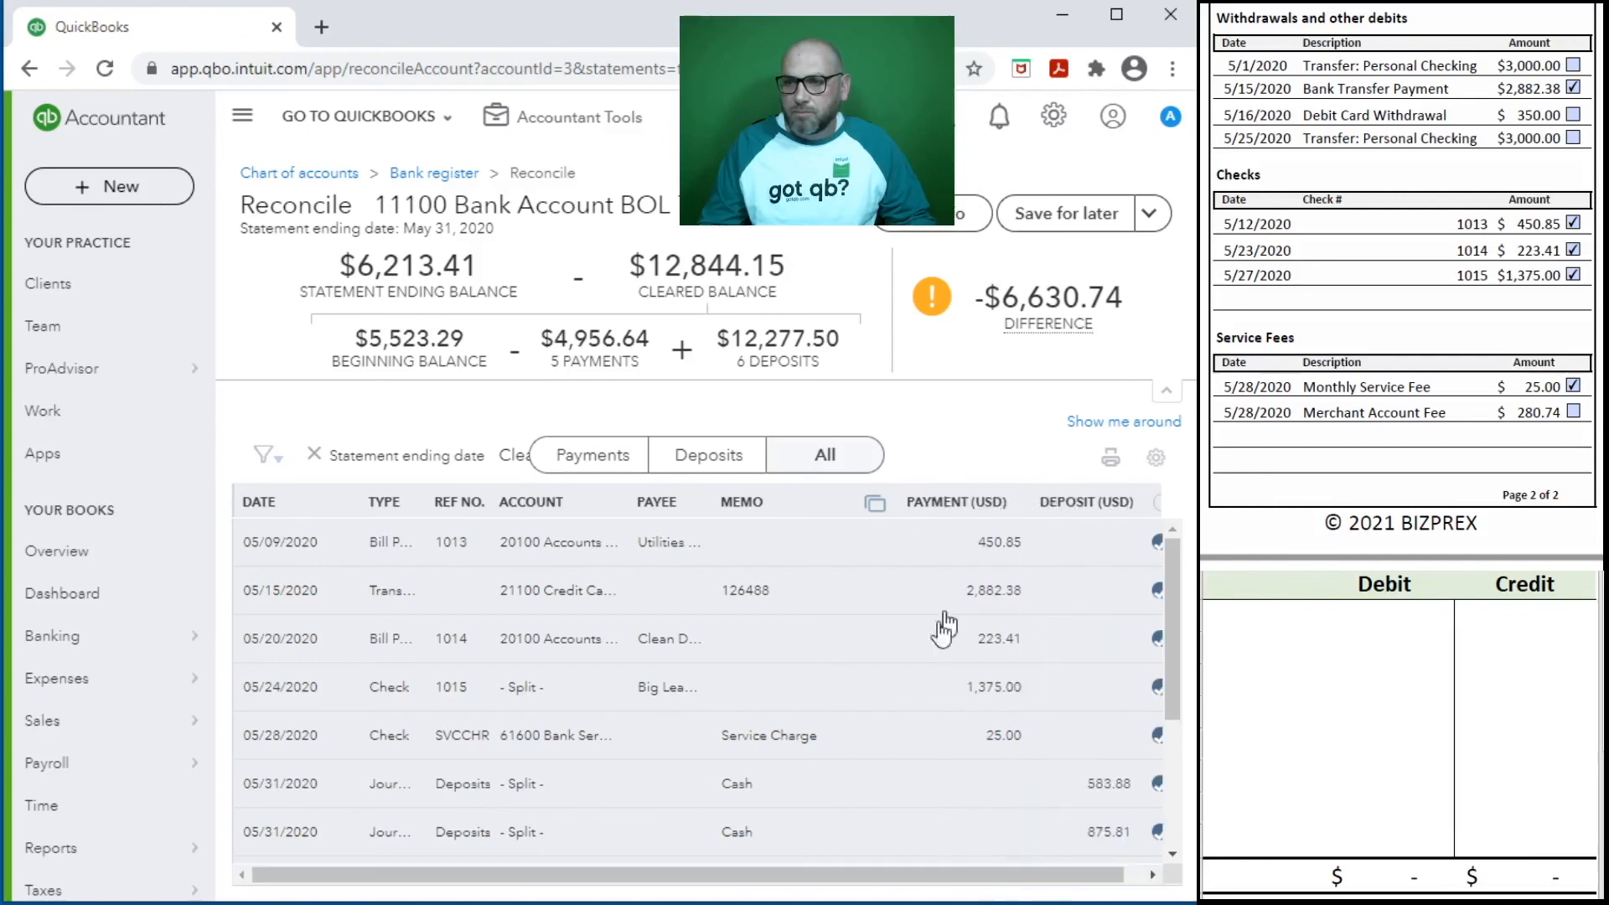
- Clear the 6,630.74 Draw journal entry in the list and check off the merchant fee, debit card withdrawal and both $3,000.00 transfers on the statement
{"action": "scroll", "coordinate": [938, 636], "scroll_direction": "down", "scroll_amount": 3}
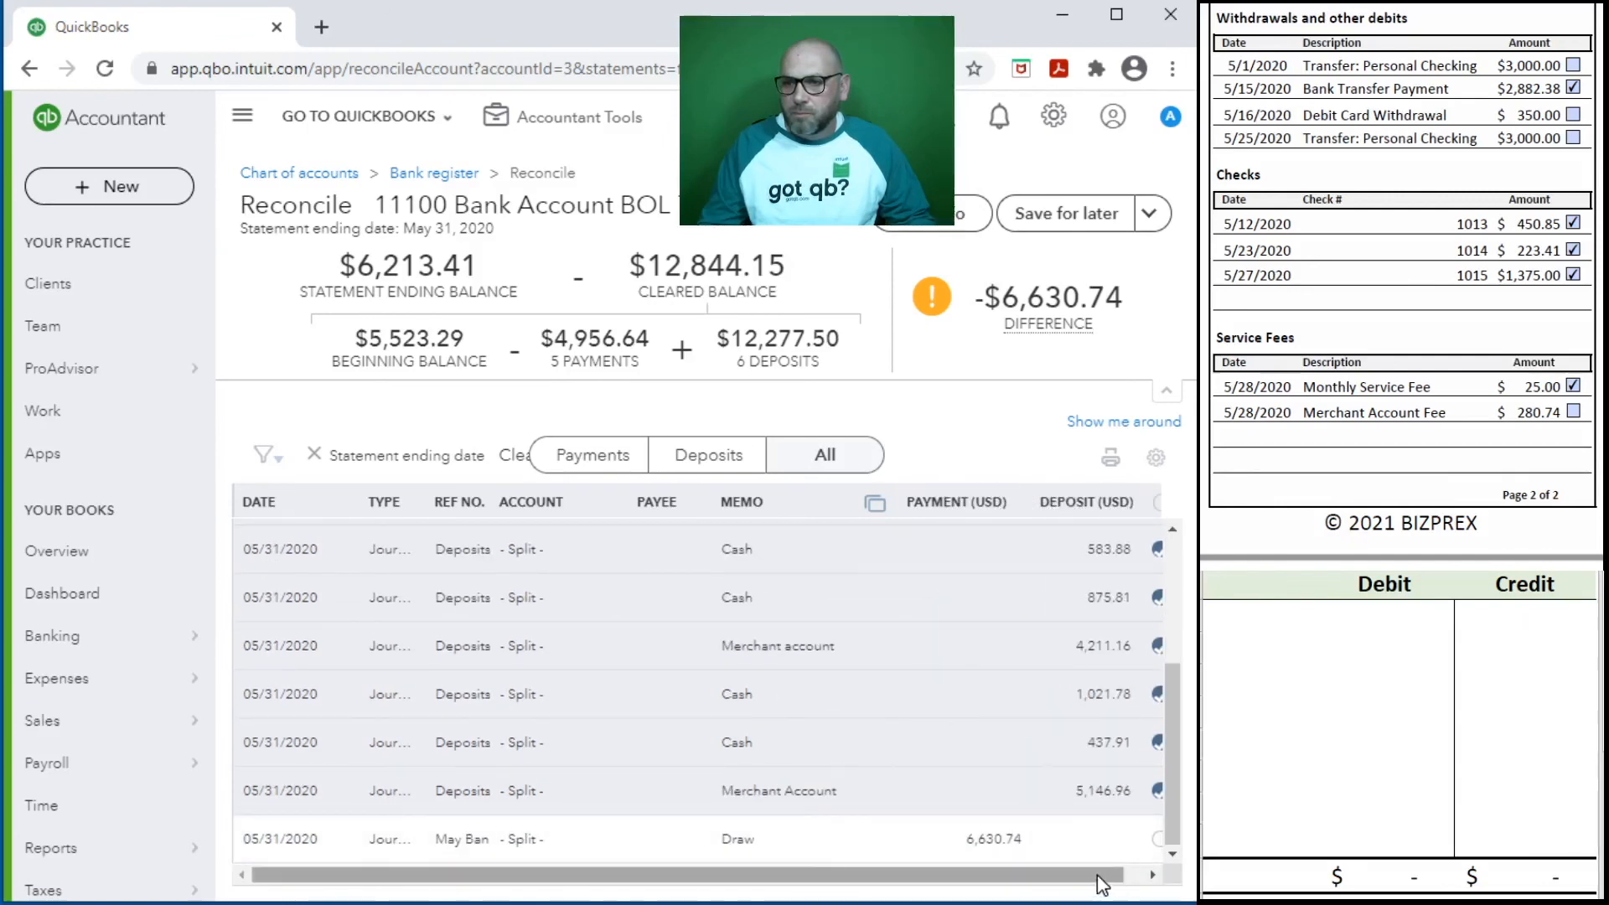
{"action": "left_click_drag", "start_coordinate": [1102, 875], "coordinate": [1170, 890]}
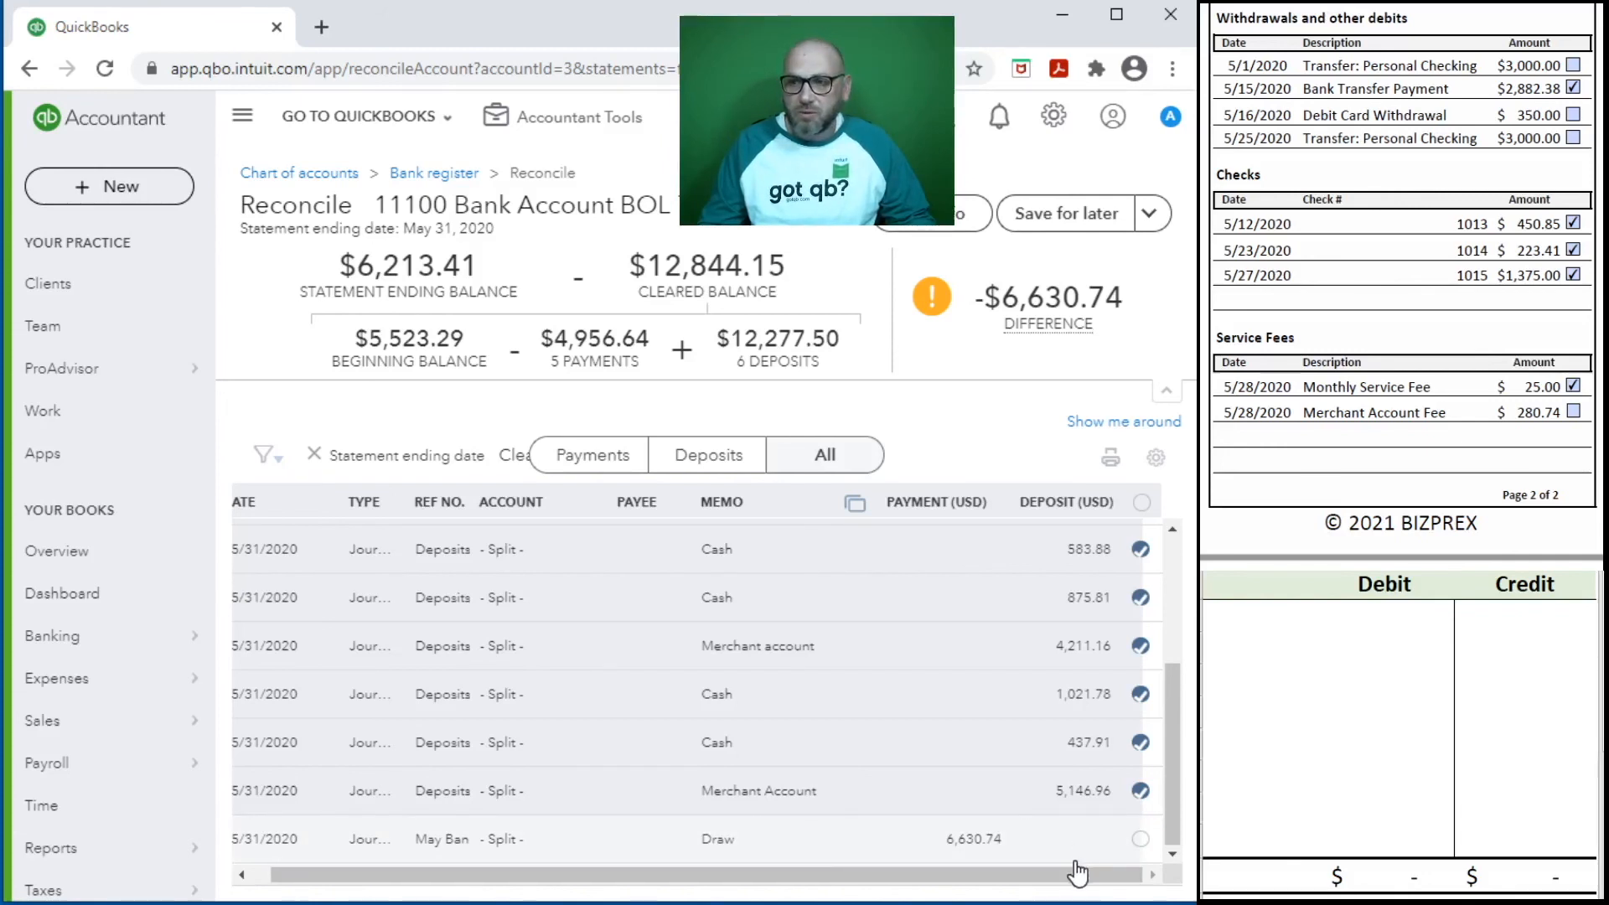
{"action": "left_click", "coordinate": [1140, 840]}
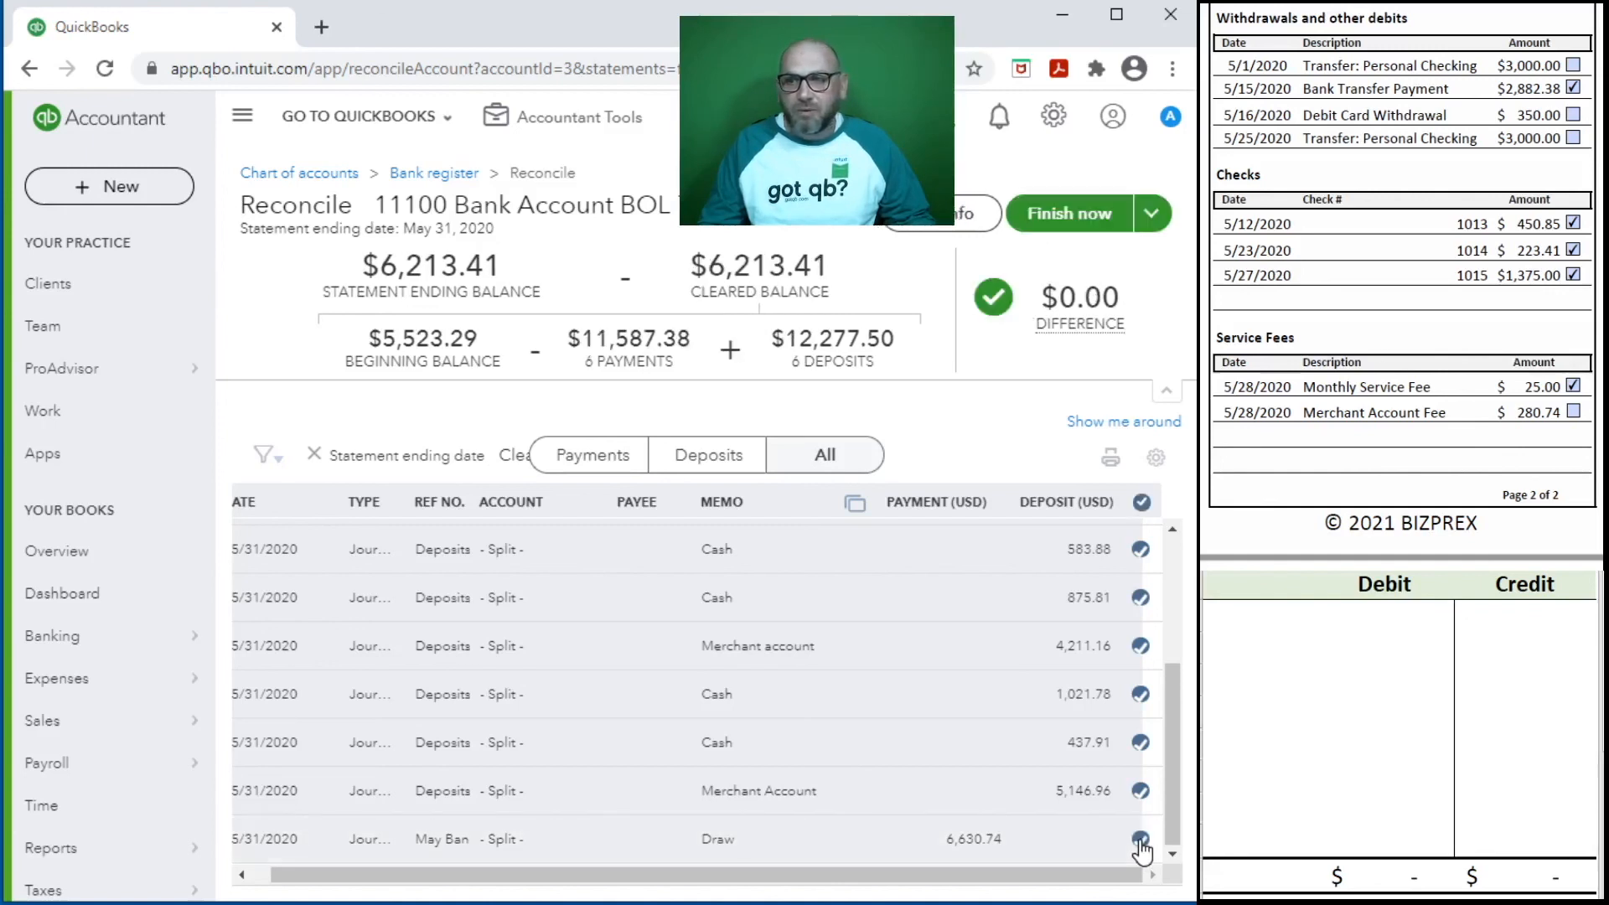
{"action": "left_click", "coordinate": [1574, 412]}
{"action": "left_click", "coordinate": [1572, 137]}
{"action": "left_click", "coordinate": [1572, 114]}
{"action": "left_click", "coordinate": [1573, 66]}
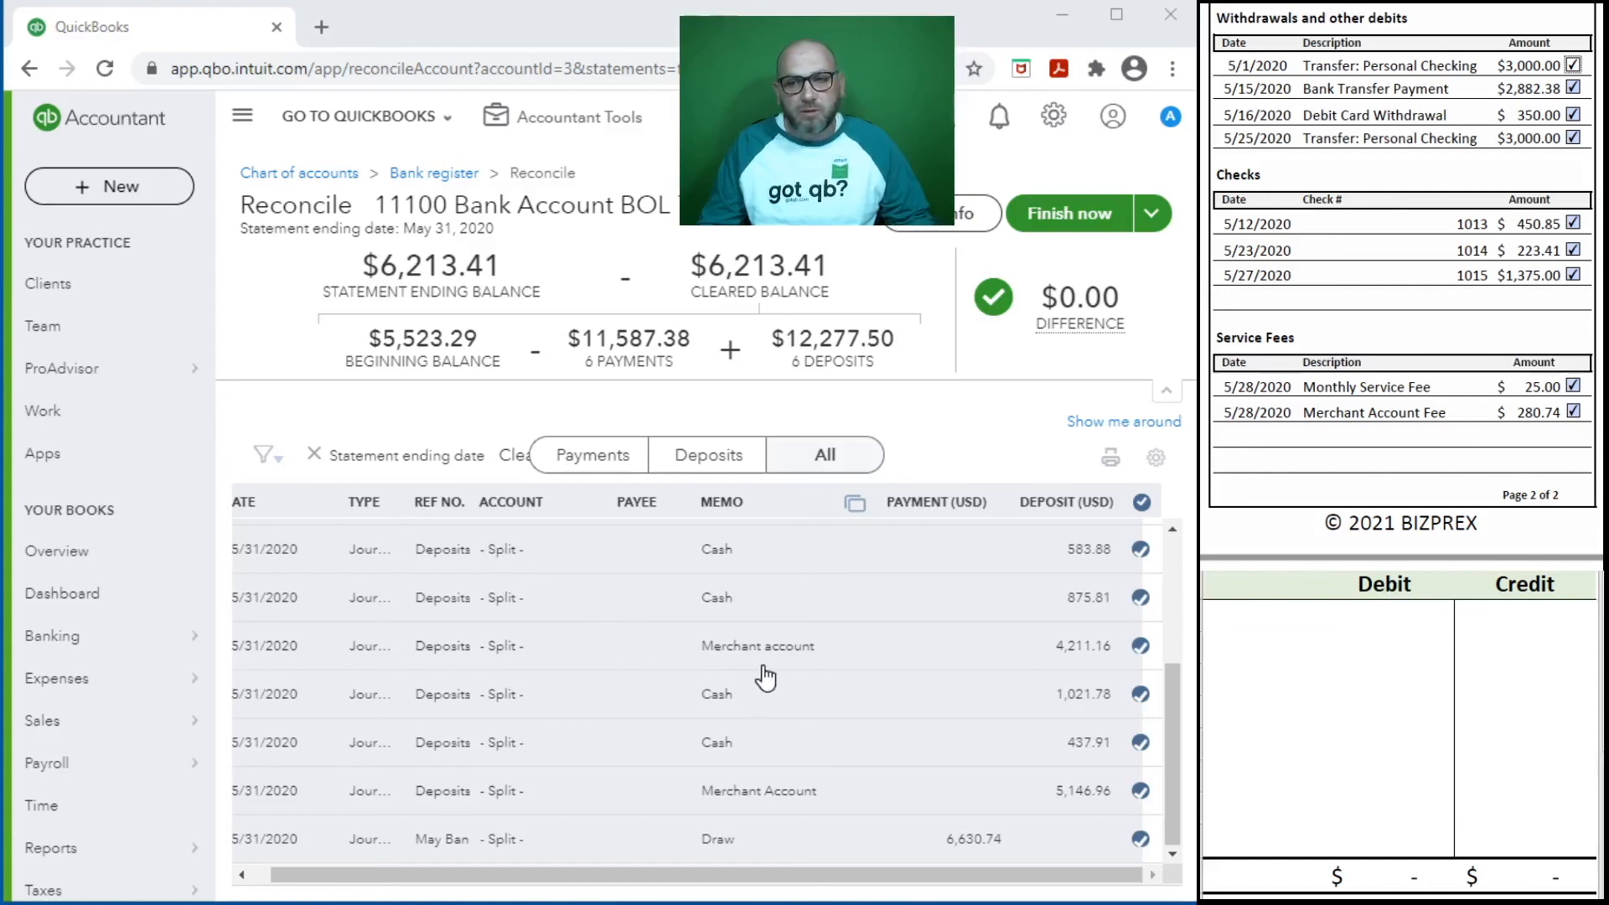
- Review the cleared transactions and finish the reconciliation of the 11100 bank account
{"action": "scroll", "coordinate": [1020, 715], "scroll_direction": "up", "scroll_amount": 3}
{"action": "scroll", "coordinate": [1021, 715], "scroll_direction": "down", "scroll_amount": 3}
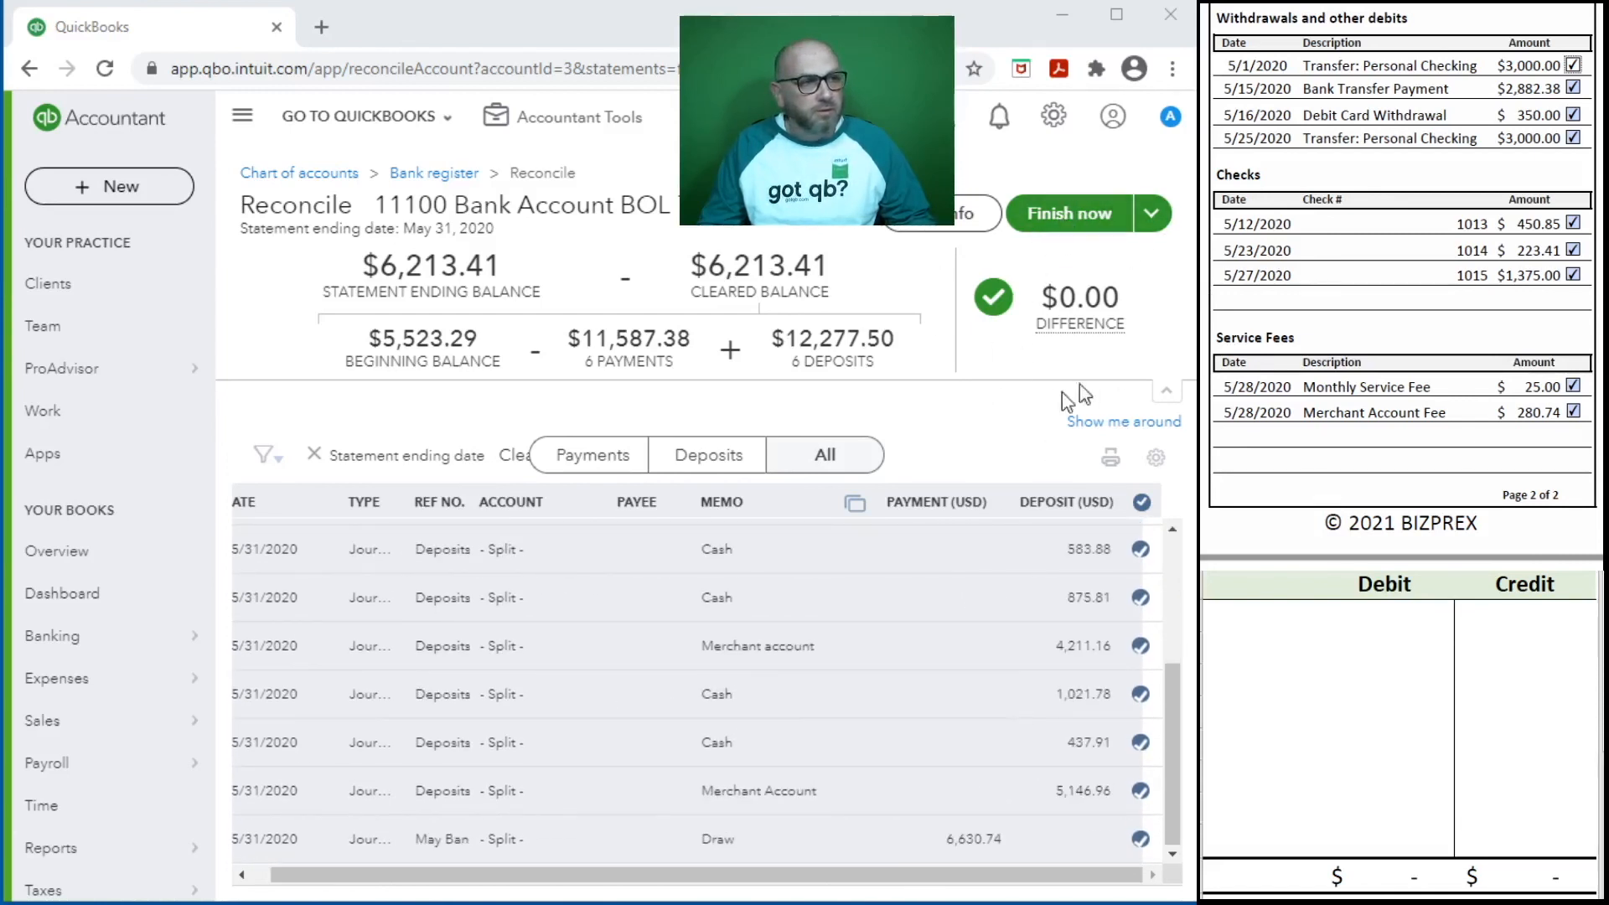
{"action": "mouse_move", "coordinate": [1106, 305]}
{"action": "left_click", "coordinate": [1069, 213]}
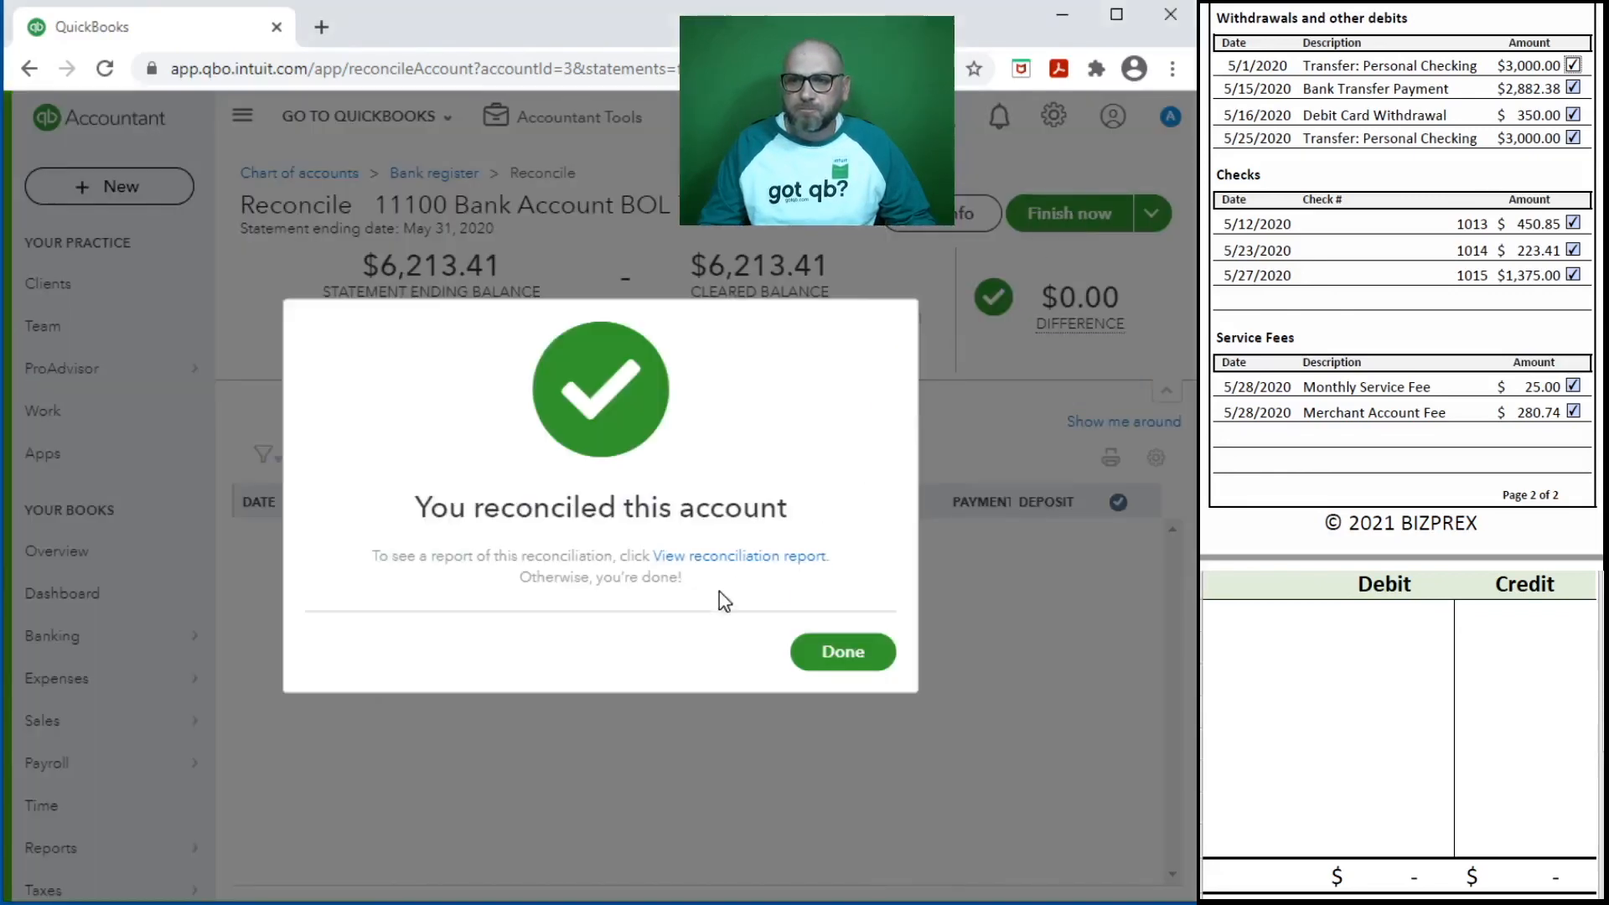
- Open the reconciliation report for 05/31/2020 and compare its cleared payments and deposits with the bank statement
{"action": "left_click", "coordinate": [750, 558]}
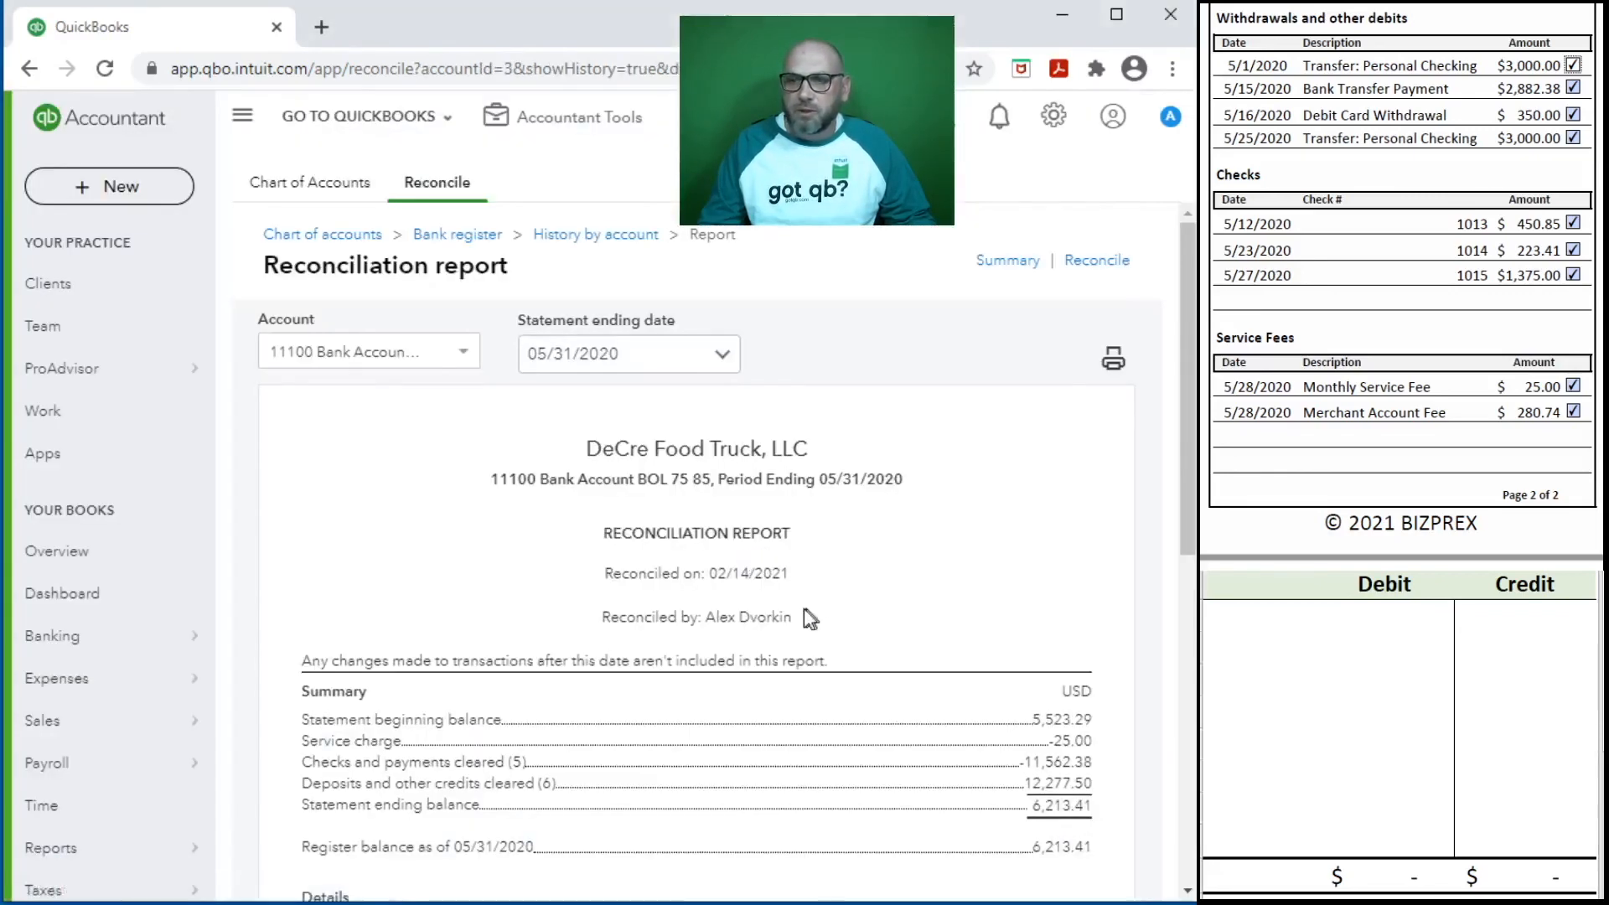
{"action": "scroll", "coordinate": [805, 612], "scroll_direction": "down", "scroll_amount": 8}
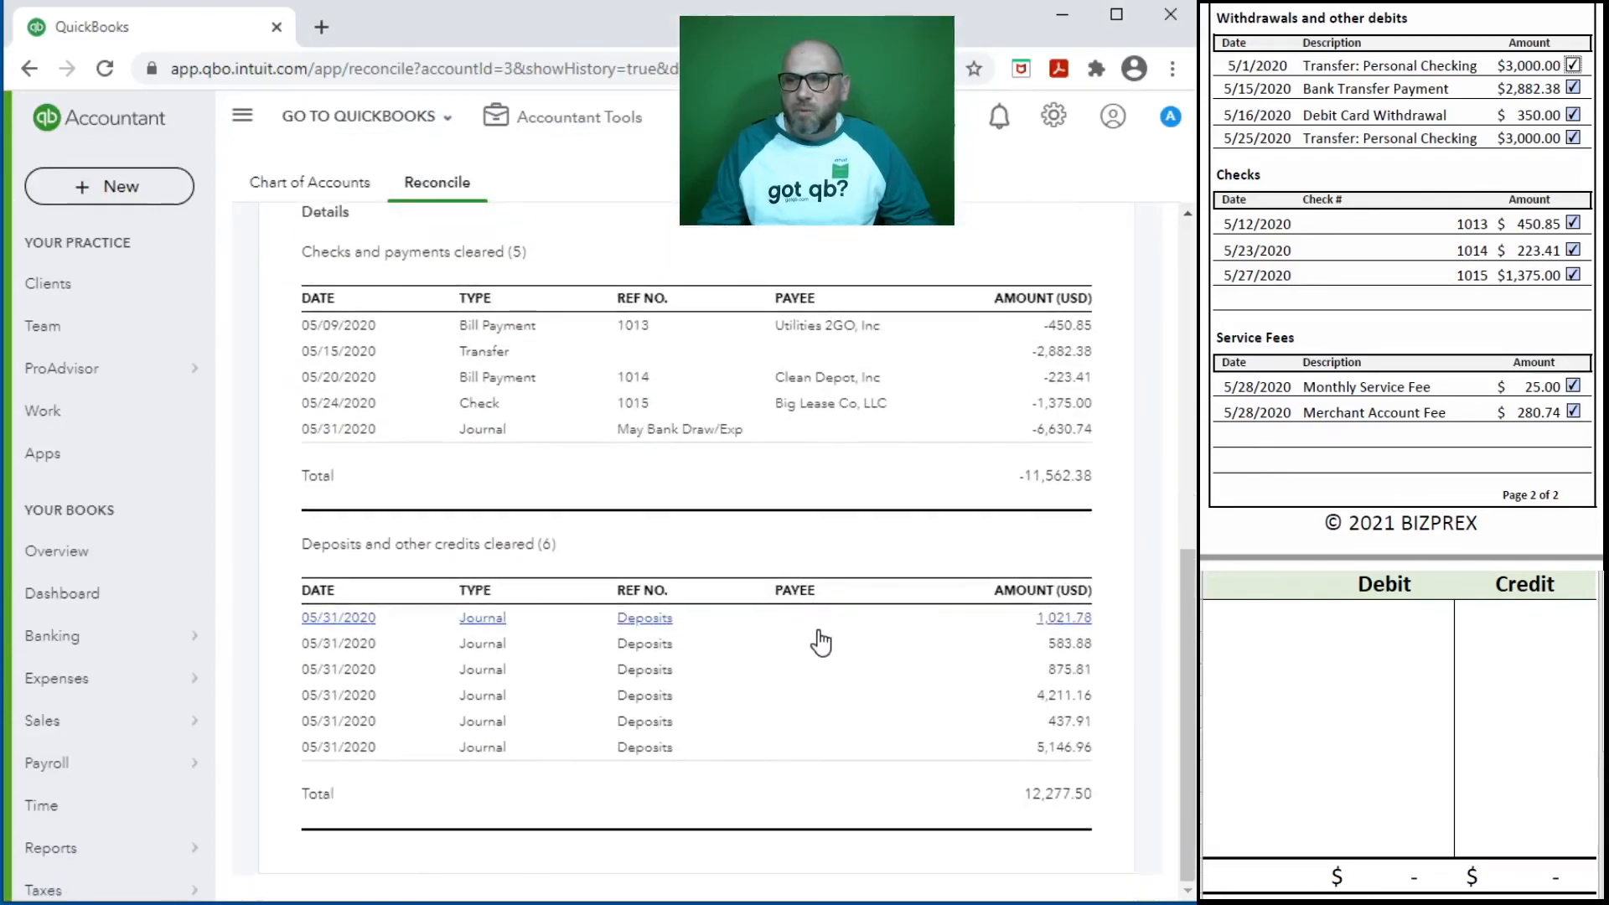
{"action": "scroll", "coordinate": [894, 685], "scroll_direction": "up", "scroll_amount": 2}
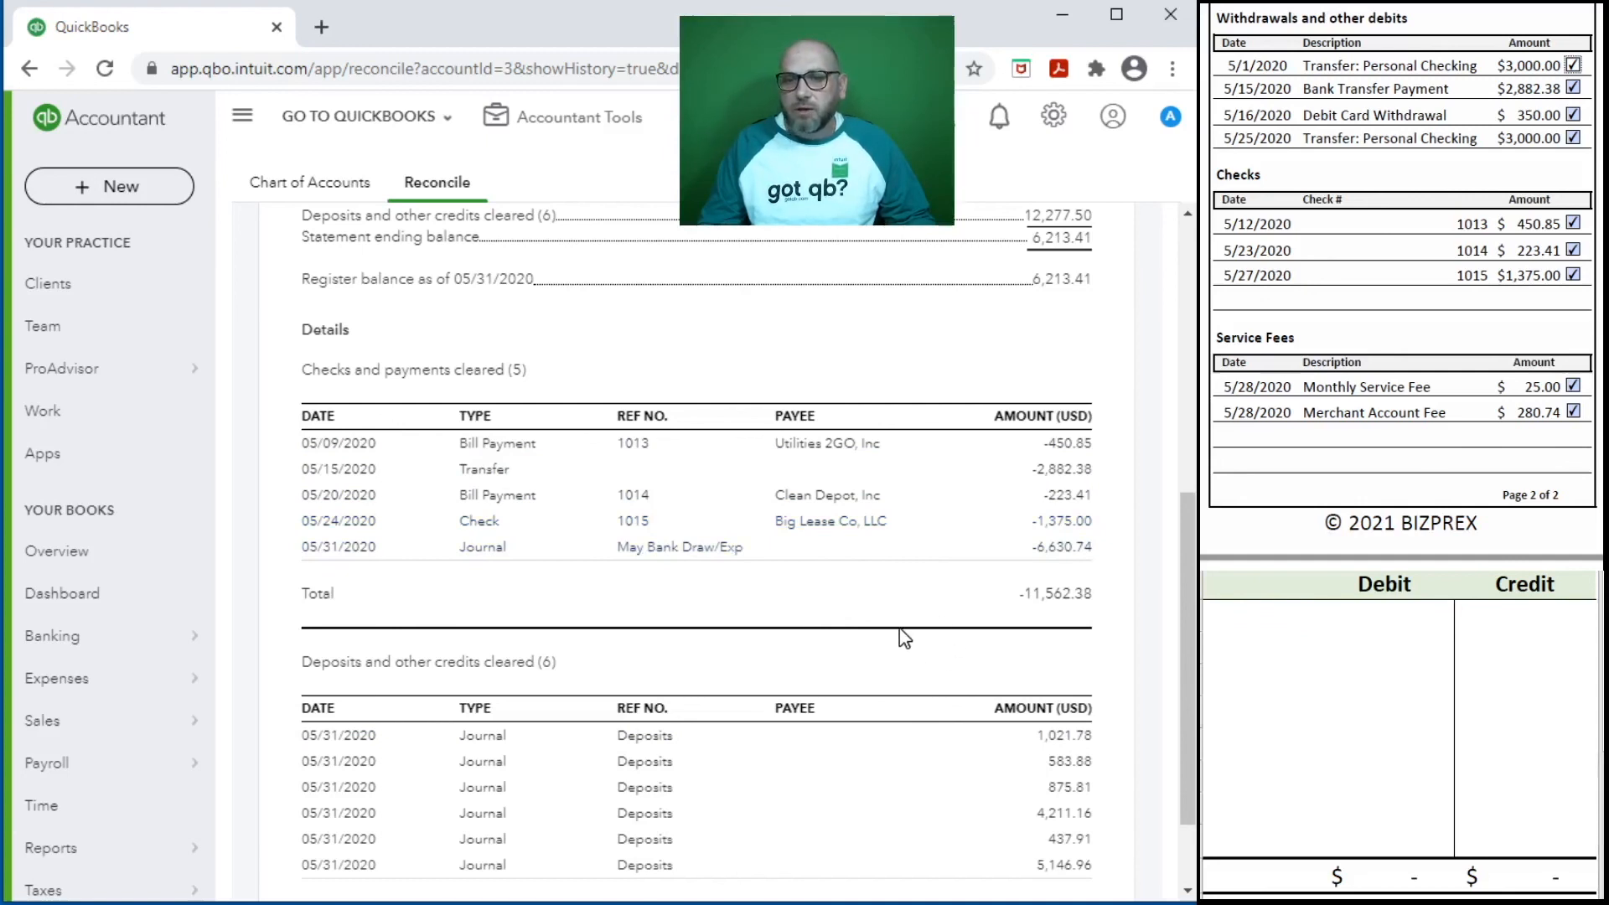
{"action": "scroll", "coordinate": [901, 630], "scroll_direction": "down", "scroll_amount": 2}
{"action": "scroll", "coordinate": [1457, 149], "scroll_direction": "up", "scroll_amount": 3}
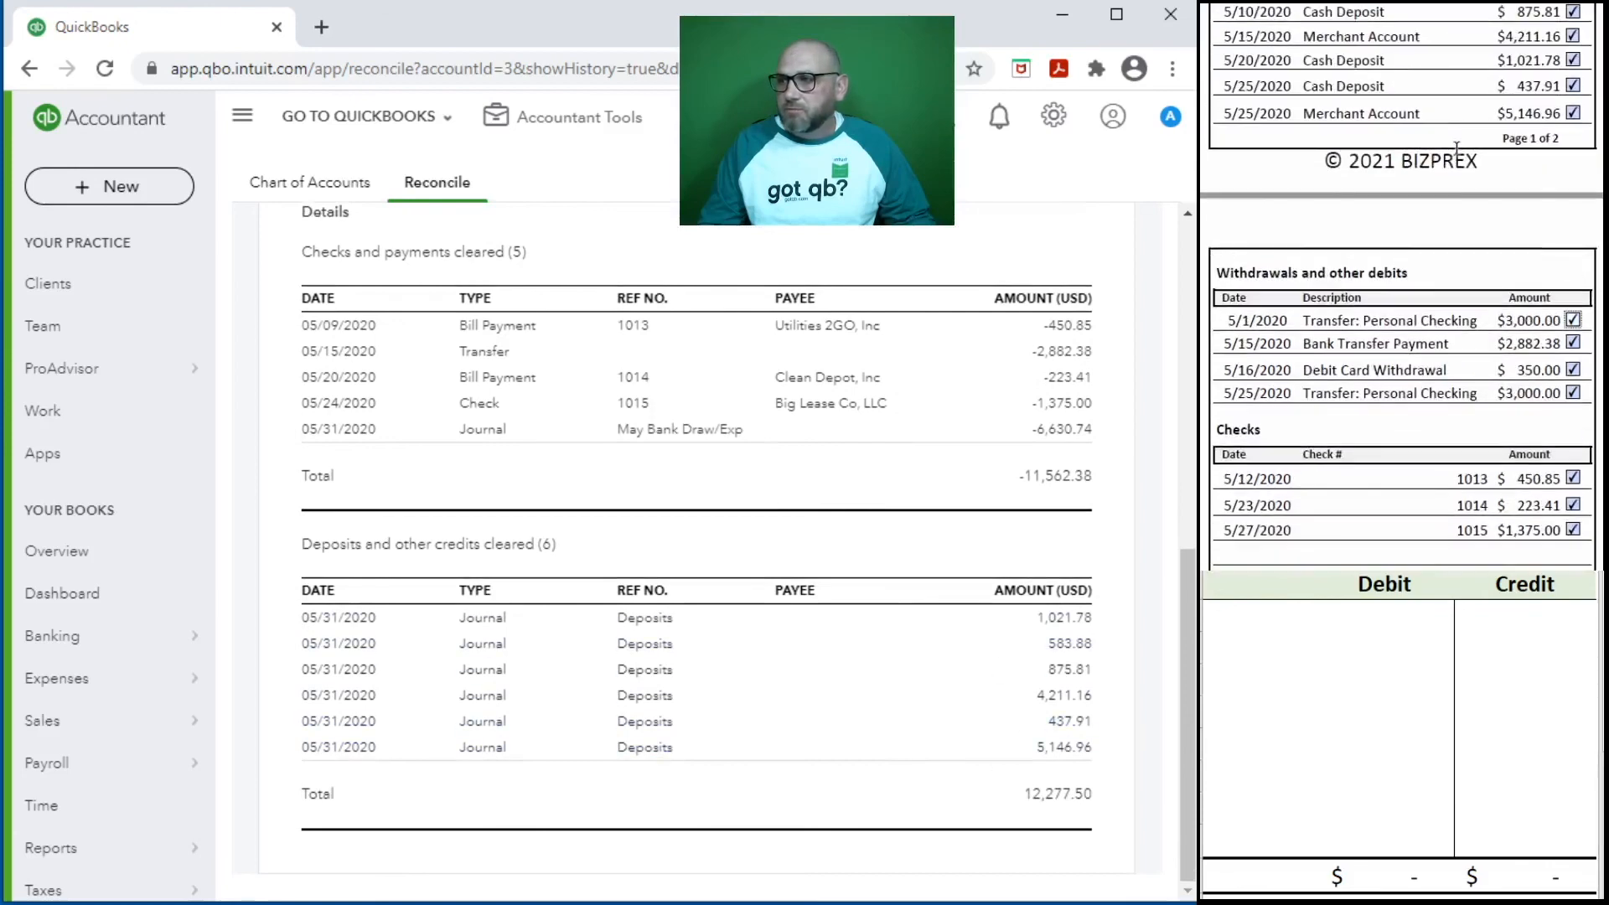
{"action": "scroll", "coordinate": [1456, 149], "scroll_direction": "up", "scroll_amount": 2}
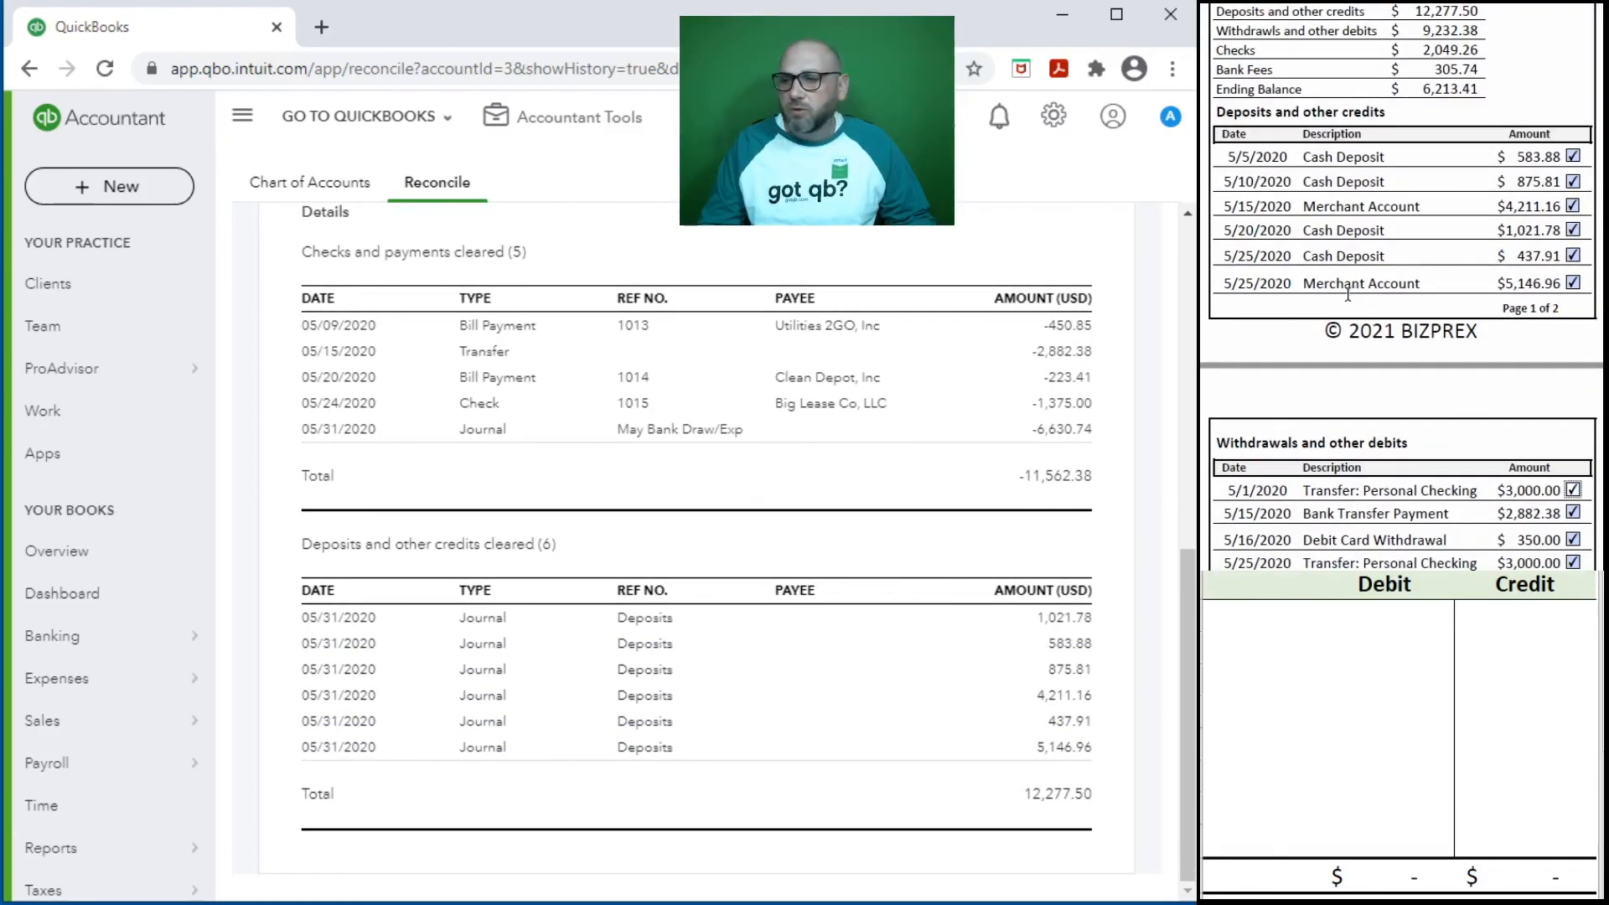
- Open the company dashboard and look through its contents
{"action": "left_click", "coordinate": [80, 610]}
{"action": "scroll", "coordinate": [1414, 247], "scroll_direction": "down", "scroll_amount": 4}
{"action": "scroll", "coordinate": [1414, 247], "scroll_direction": "down", "scroll_amount": 10}
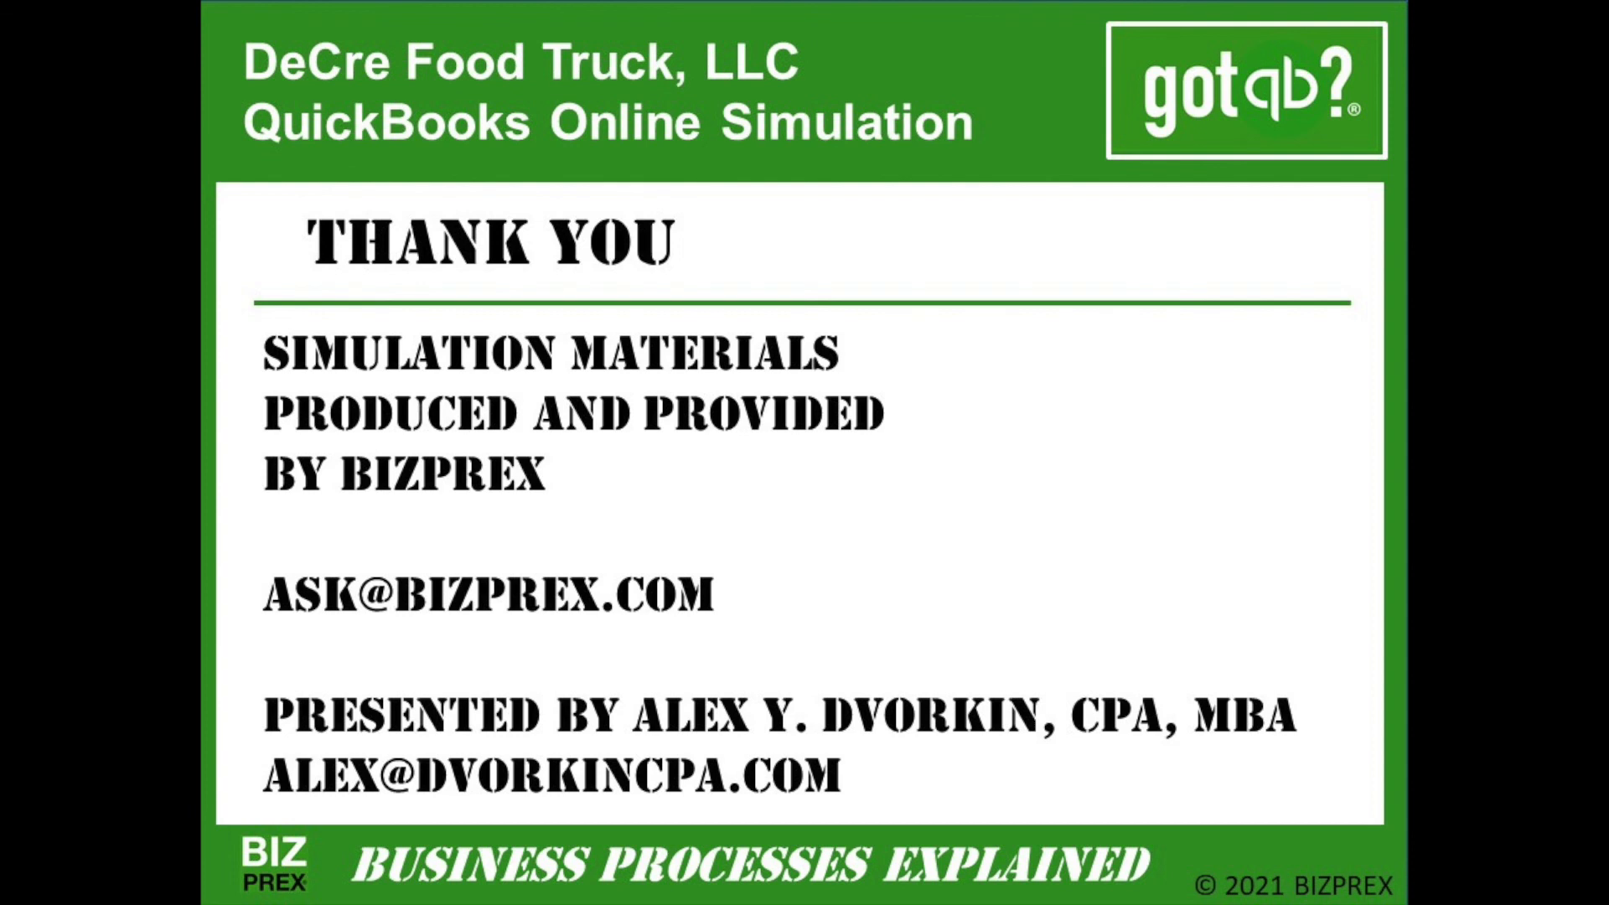